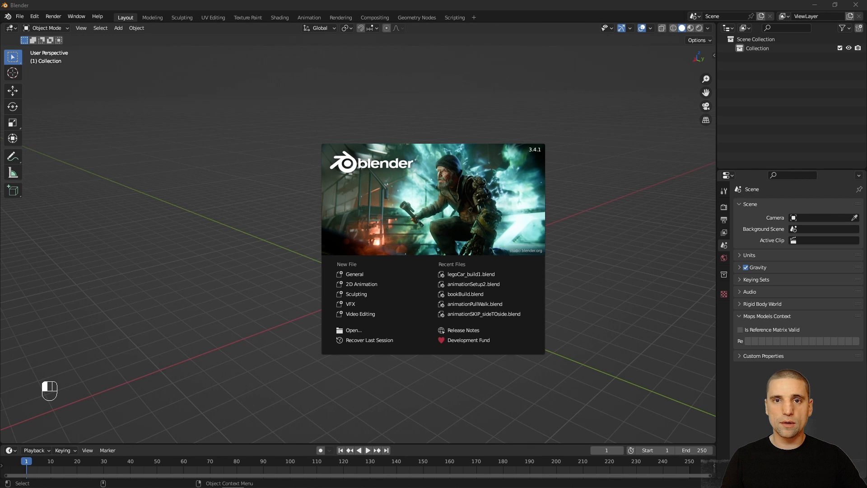
- Dismiss the splash screen and add a cube mesh to the empty scene
left_click(665, 248)
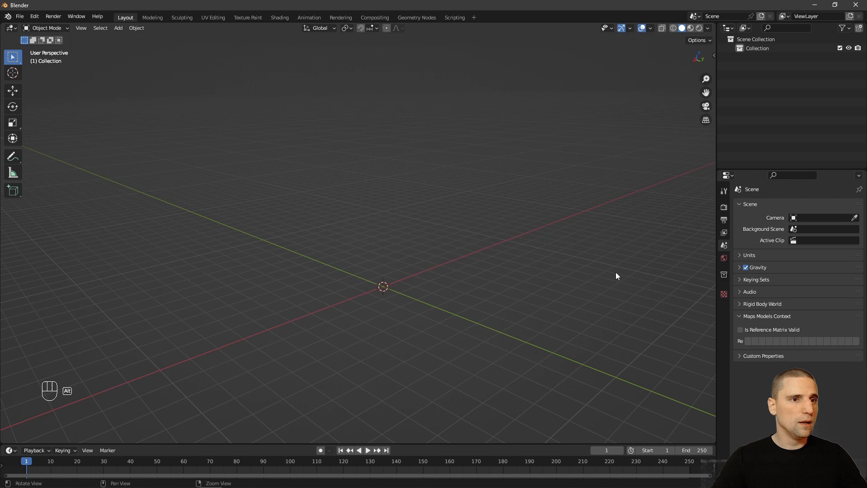
left_click_drag(617, 272, 441, 271, "alt")
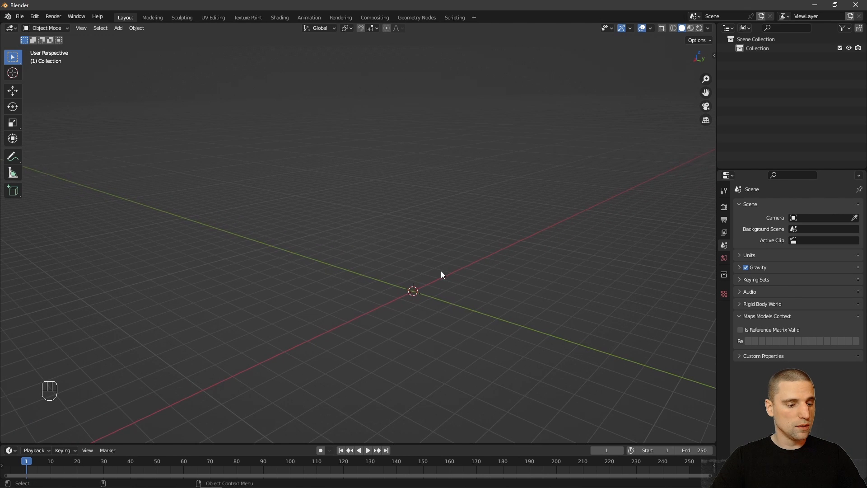
key("shift+a")
mouse_move(440, 273)
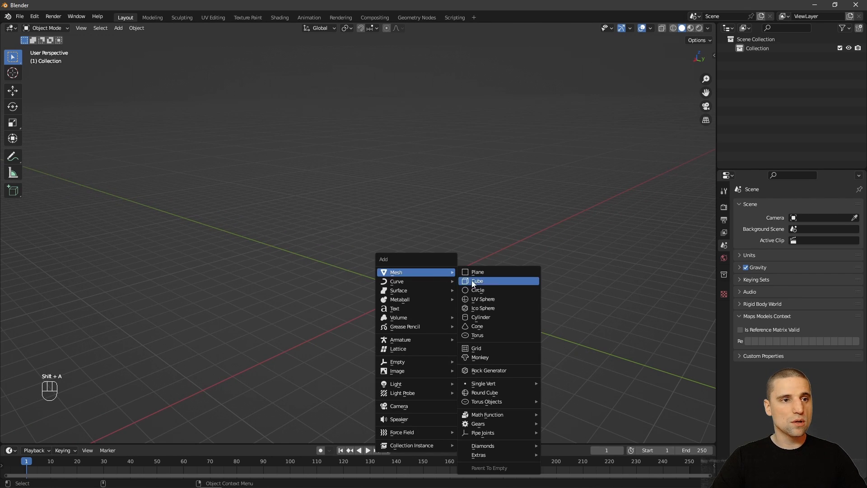
left_click(501, 281)
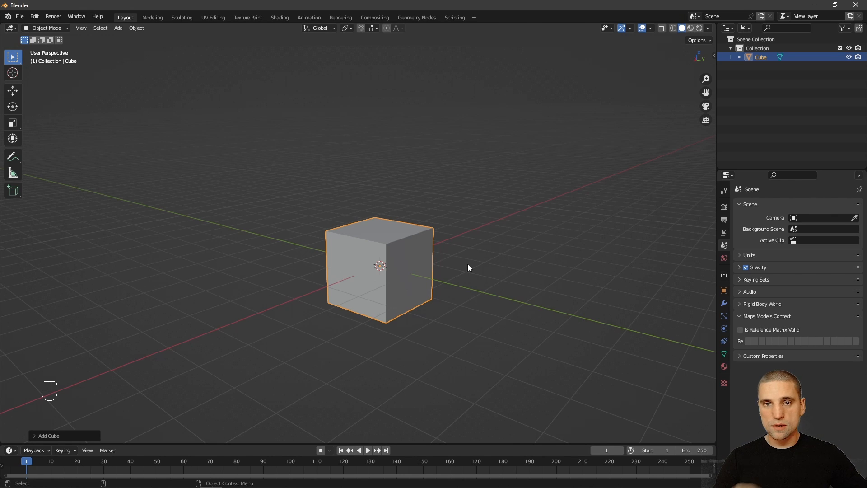
- Enter Edit Mode on the cube and switch to face selection
mouse_move(467, 264)
right_mouse_down("alt")
mouse_move(427, 274)
mouse_move(465, 281)
right_mouse_up("alt")
key("Tab")
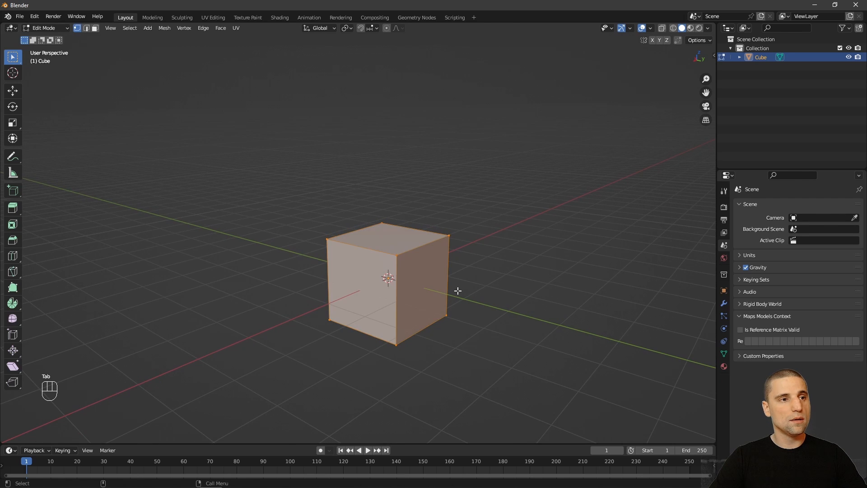
scroll(461, 301, "up", 2)
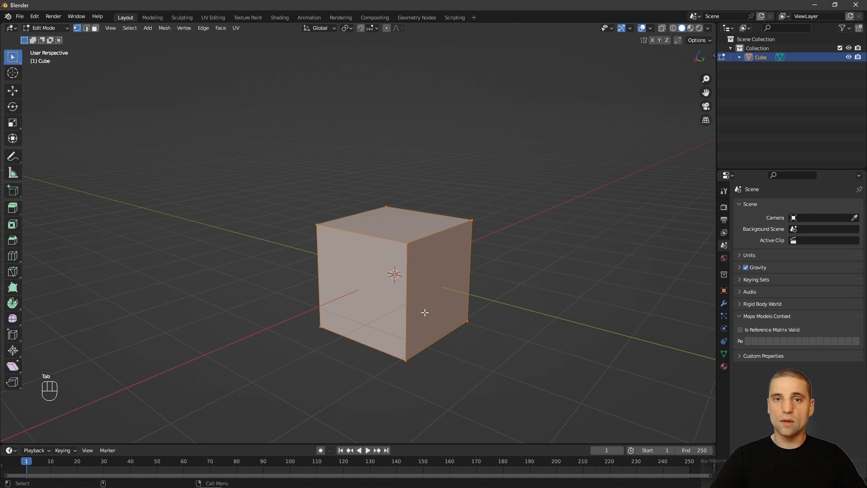
mouse_move(482, 284)
right_mouse_down("alt")
mouse_move(502, 316)
mouse_move(484, 269)
right_mouse_up("alt")
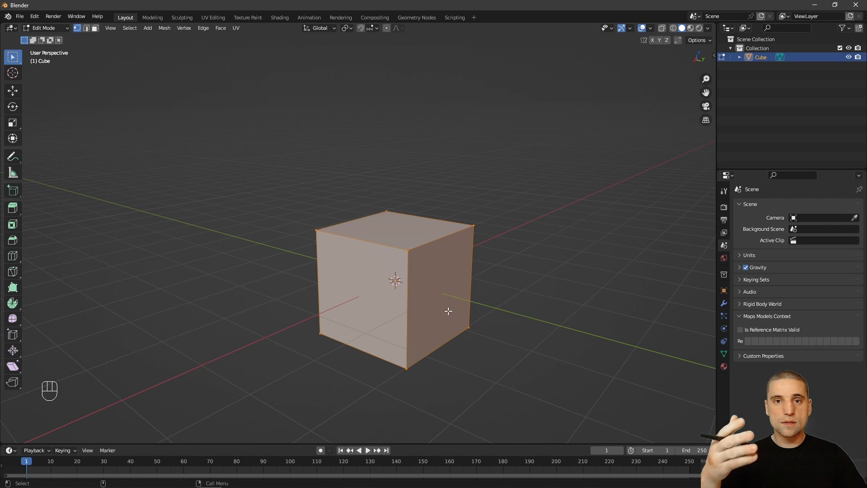
right_click_drag(521, 294, 507, 305, "alt")
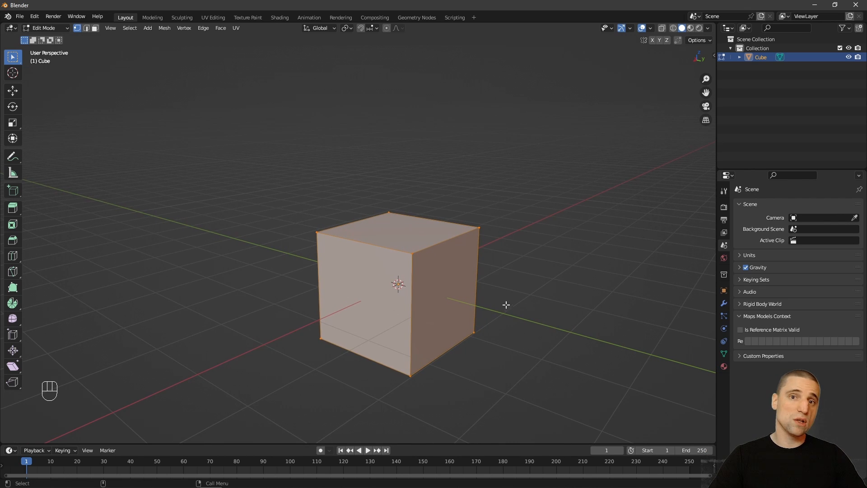
middle_click_drag(512, 299, 518, 306, "alt")
right_click_drag(518, 305, 505, 300, "alt")
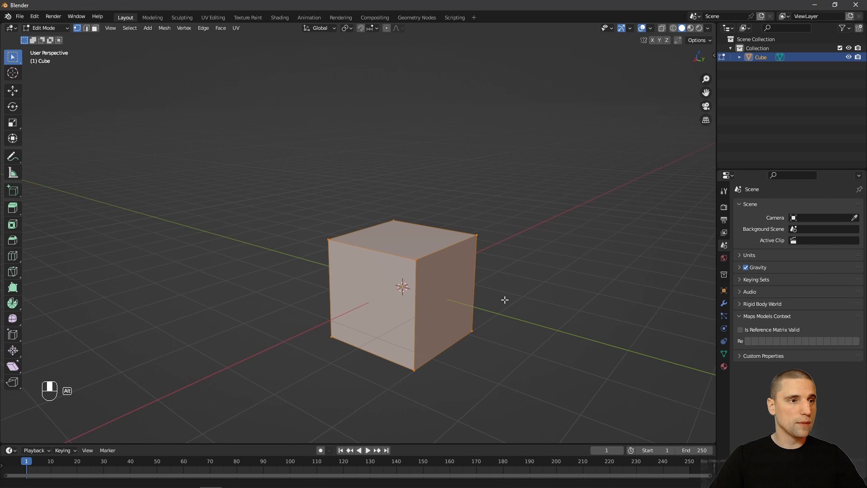
middle_click_drag(505, 300, 503, 299, "alt")
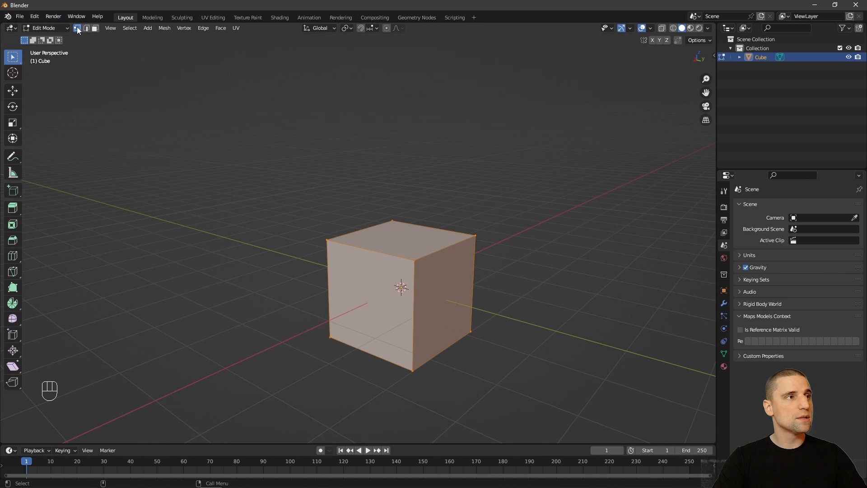
key("2")
key("3")
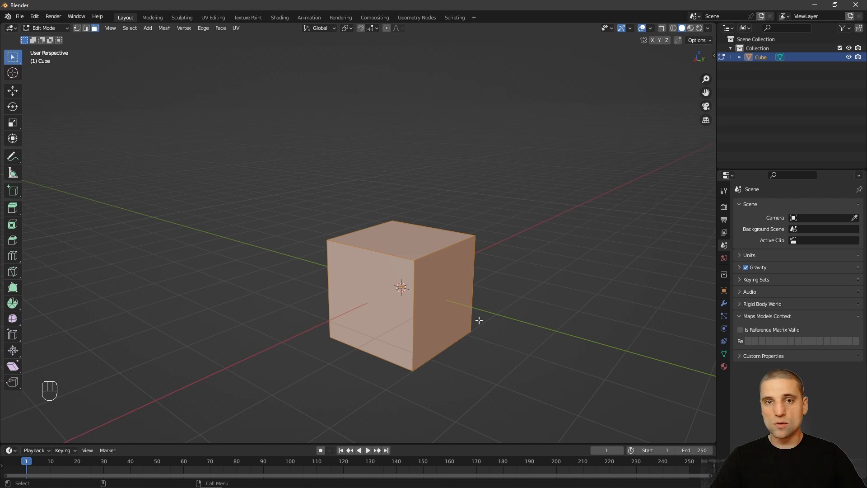
- Select the cube's bottom face and move it up 1 m along Z
middle_click_drag(501, 287, 504, 279, "alt")
right_click_drag(504, 279, 504, 298, "alt")
left_click_drag(504, 298, 484, 281, "alt")
middle_click_drag(485, 281, 485, 244, "alt")
right_click_drag(485, 244, 491, 267, "alt")
left_click_drag(491, 283, 484, 264, "alt")
right_click_drag(484, 264, 443, 266, "alt")
left_click(447, 297)
mouse_move(444, 267)
left_mouse_down("alt")
mouse_move(442, 246)
mouse_move(432, 267)
left_mouse_up("alt")
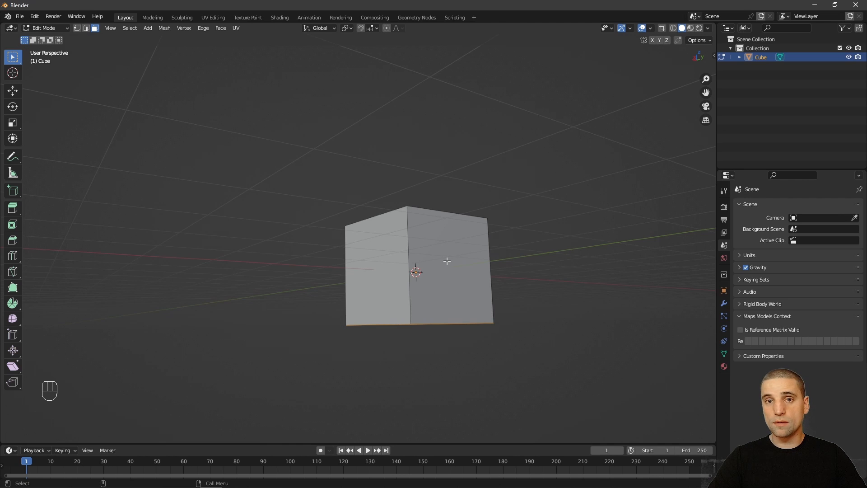
middle_click_drag(447, 240, 451, 260, "alt")
right_click_drag(451, 260, 440, 272, "alt")
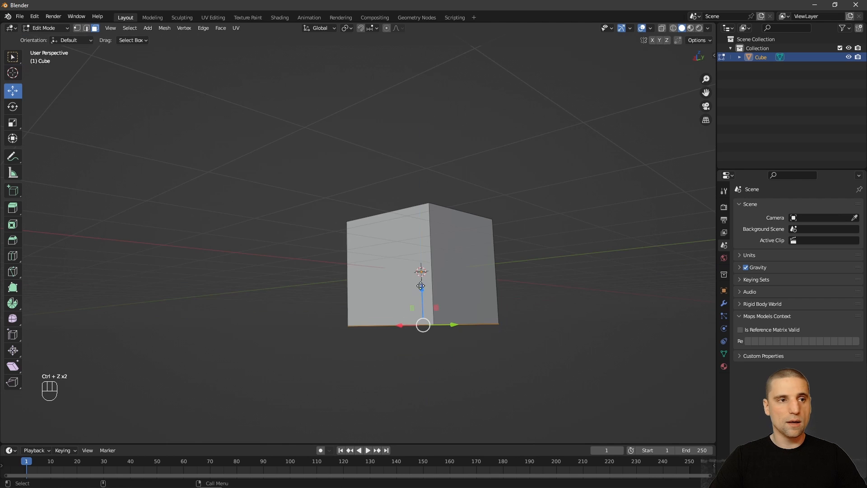
left_click_drag(422, 288, 524, 363)
type("1")
key("Return")
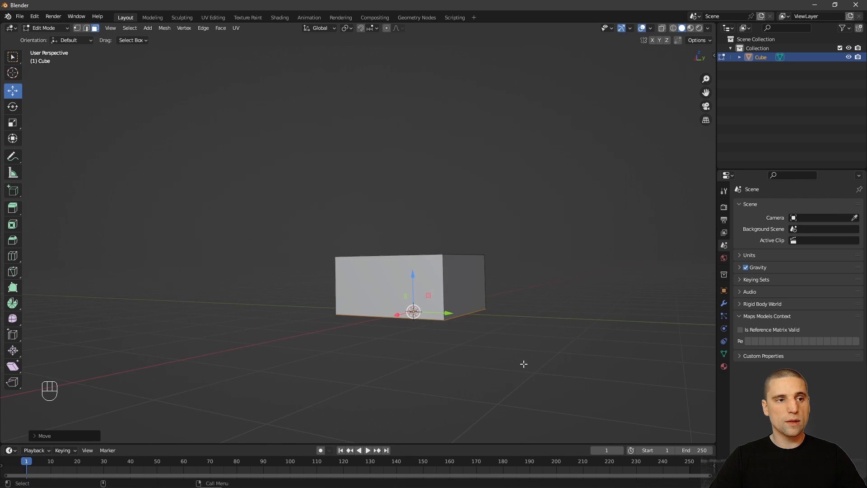
- Select the box's top face and move it -0.6 m along Z
left_click_drag(422, 211, 422, 229, "alt")
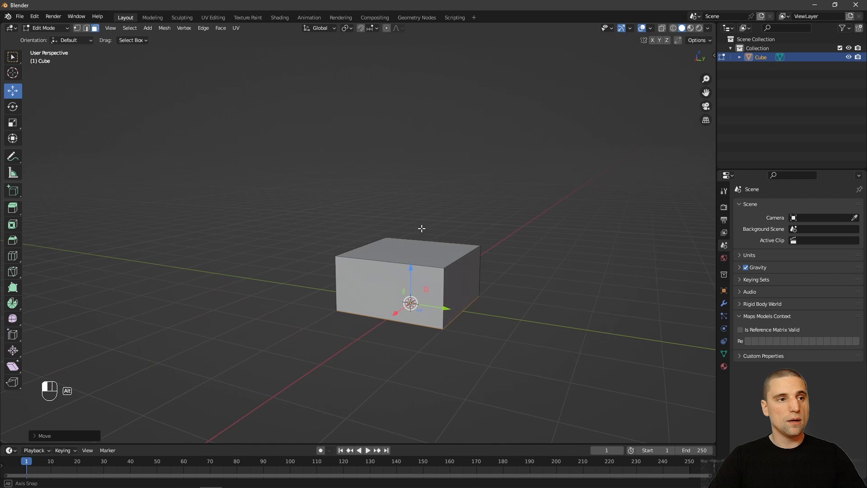
left_click(423, 254)
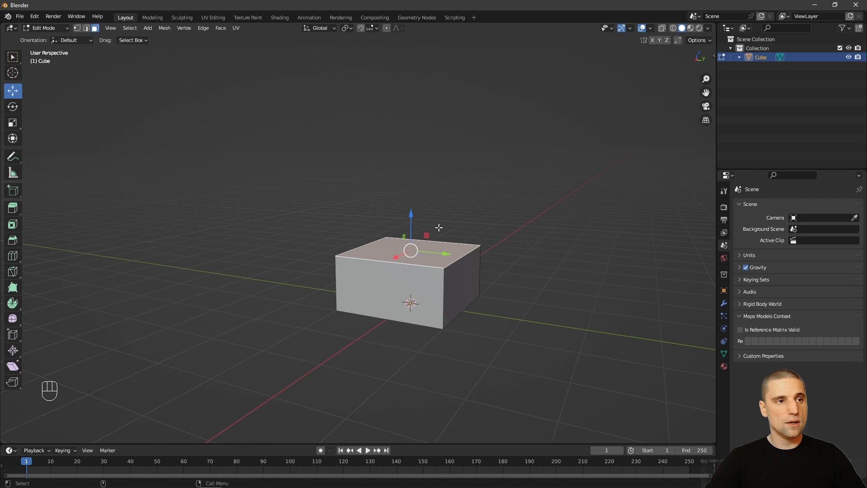
left_click_drag(411, 213, 411, 229)
type("-.6")
right_click_drag(450, 260, 457, 265, "alt")
middle_click_drag(456, 265, 460, 275, "alt")
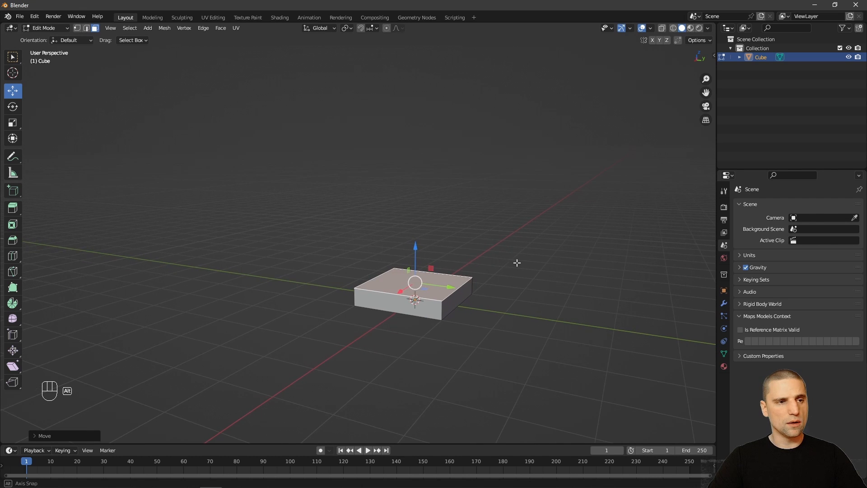
middle_click_drag(516, 261, 467, 292)
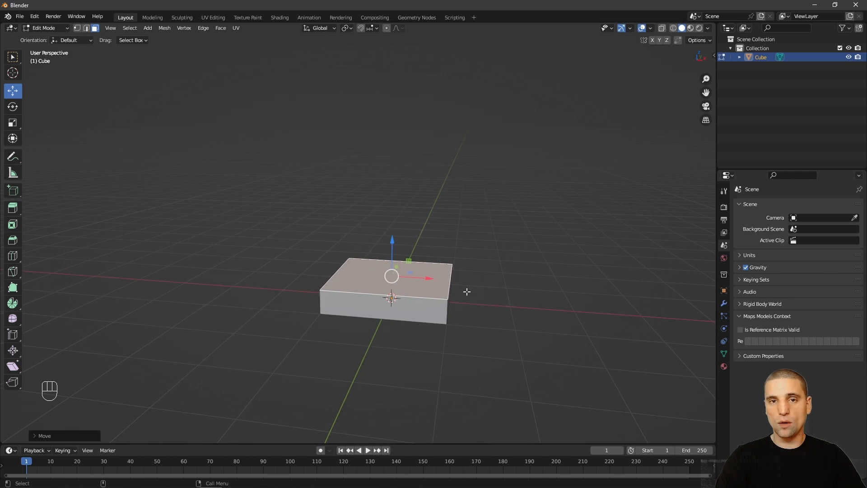
- Lengthen the slab by moving its two opposite end faces outward along the Y axis
key("KP_1")
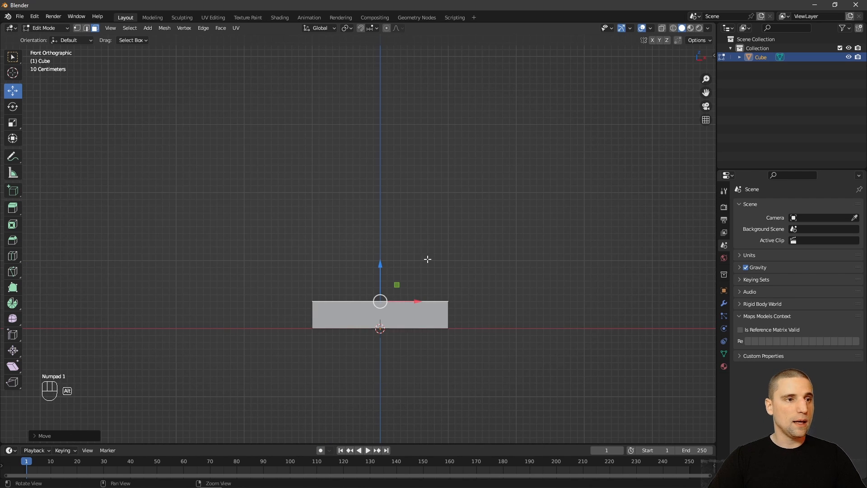
middle_click_drag(426, 259, 434, 250, "alt")
right_click_drag(433, 250, 436, 254, "alt")
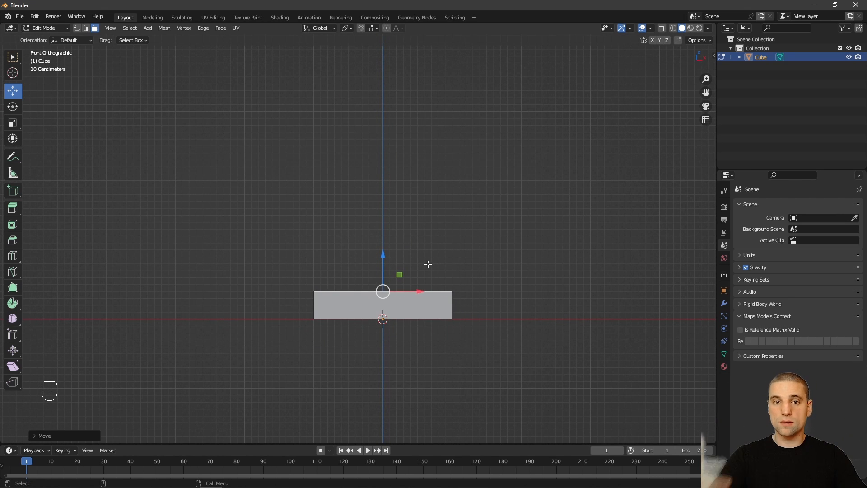
left_click_drag(515, 262, 478, 292, "alt")
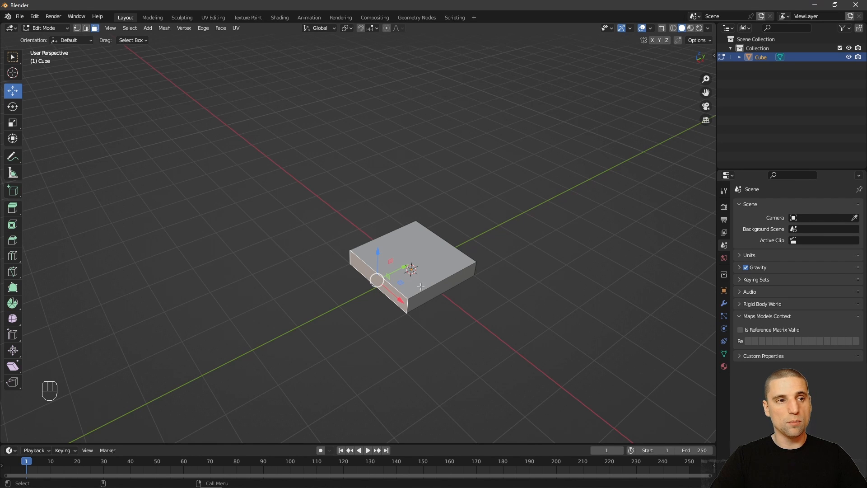
left_click_drag(394, 285, 347, 306)
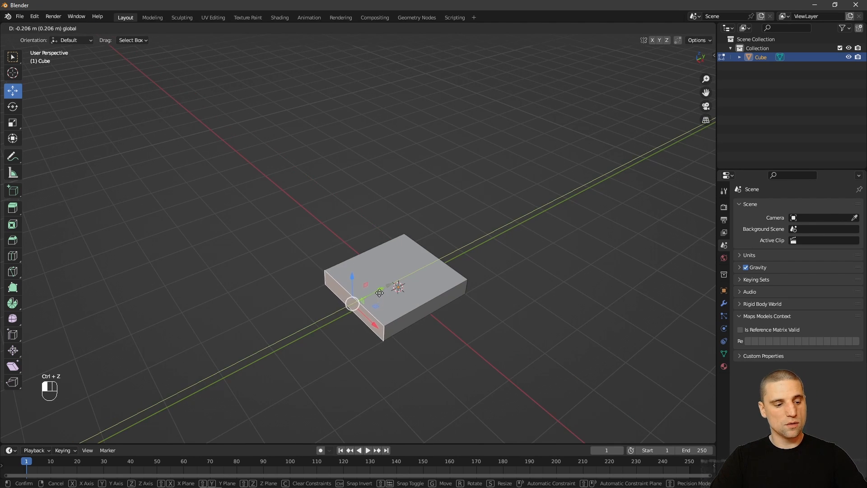
left_click_drag(505, 272, 444, 289, "alt")
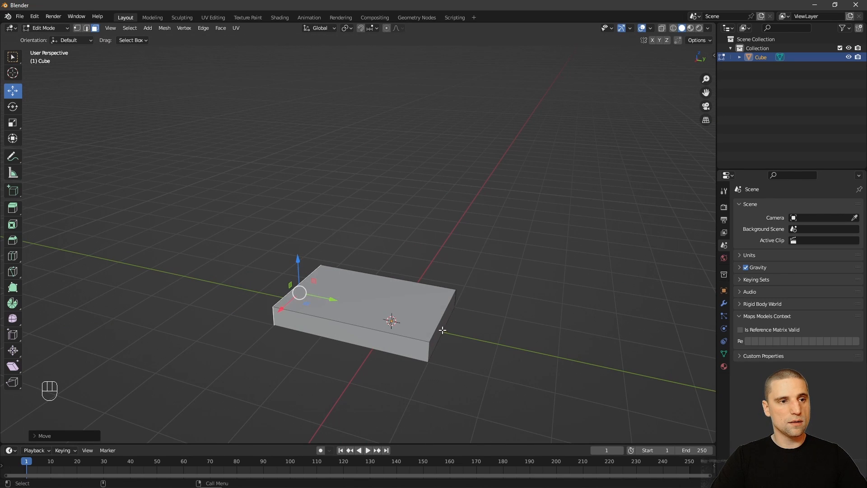
left_click(444, 331)
left_click_drag(484, 334, 537, 346)
right_click_drag(452, 332, 368, 238, "alt")
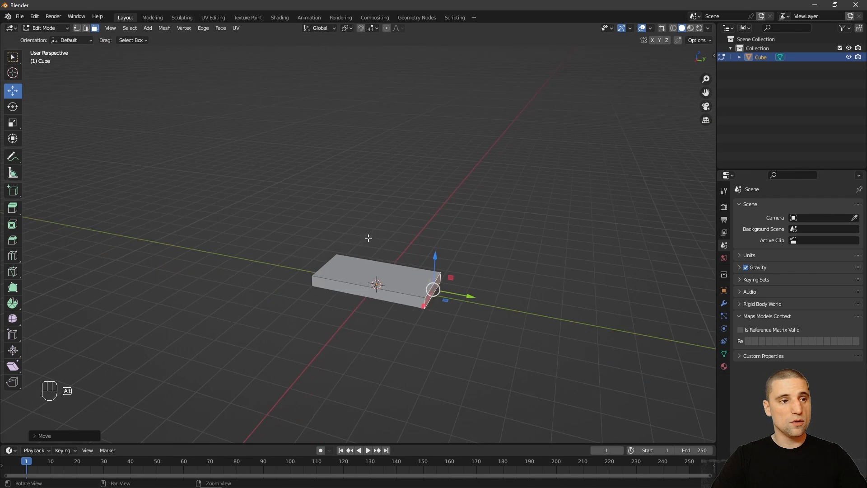
- Lower the slab's top face slightly along Z to make the slab thinner
left_click_drag(368, 238, 469, 269, "alt")
right_click_drag(468, 269, 460, 321, "alt")
left_click_drag(461, 321, 418, 265, "alt")
right_click_drag(419, 265, 412, 285, "alt")
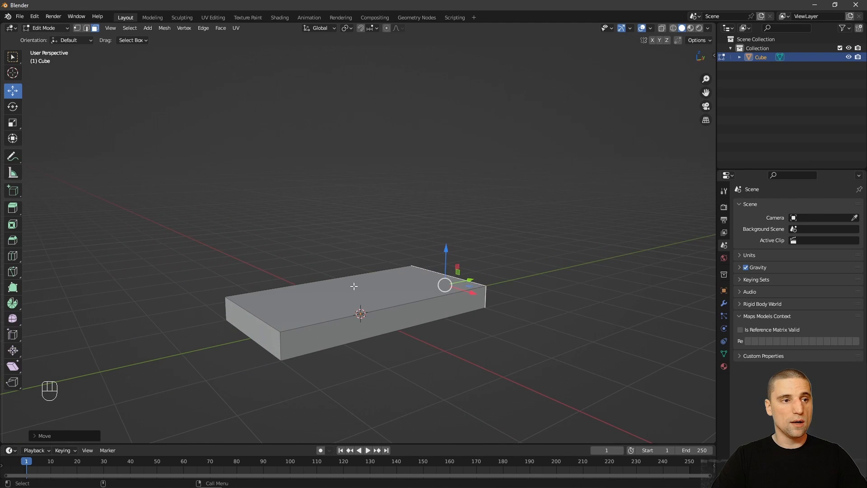
left_click(356, 288)
left_click_drag(361, 256, 361, 263)
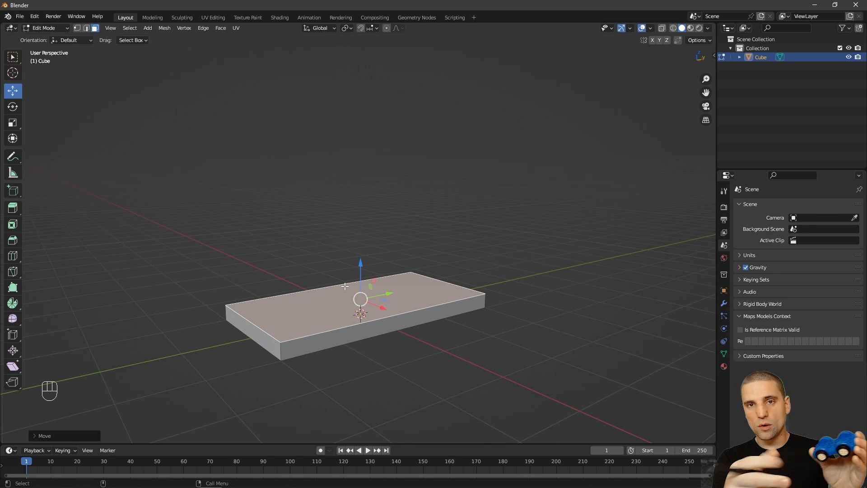
- Switch to edge selection and select the four vertical corner edges of the slab
key("1")
middle_click_drag(344, 286, 437, 339)
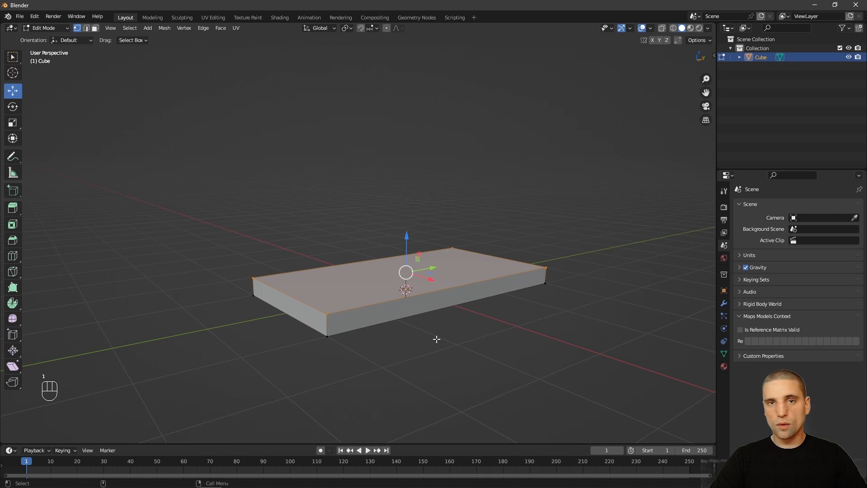
key("2")
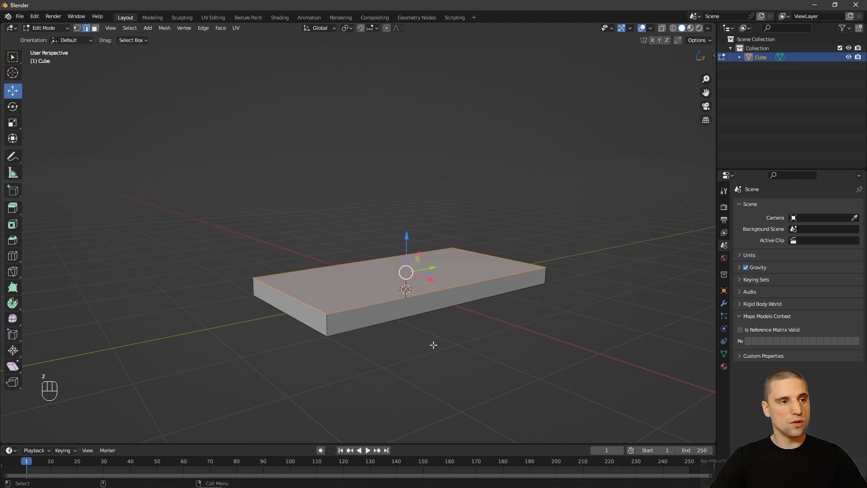
left_click_drag(326, 322, 510, 286, "alt")
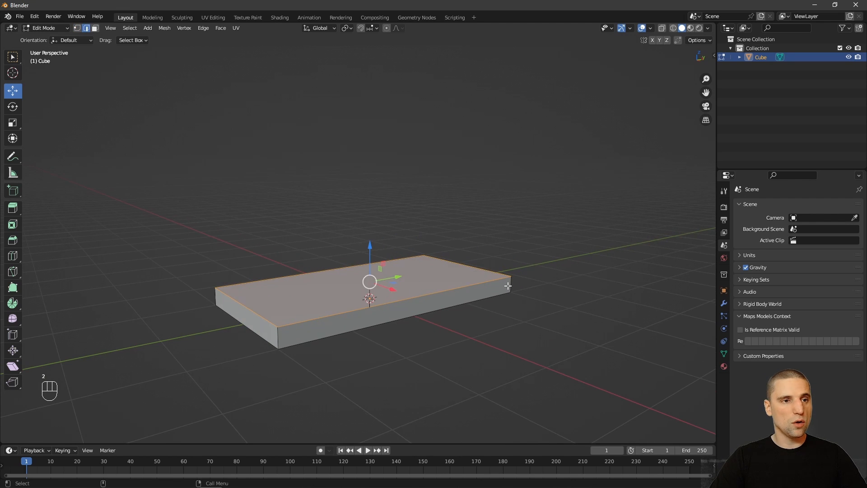
left_click(511, 285)
key("w")
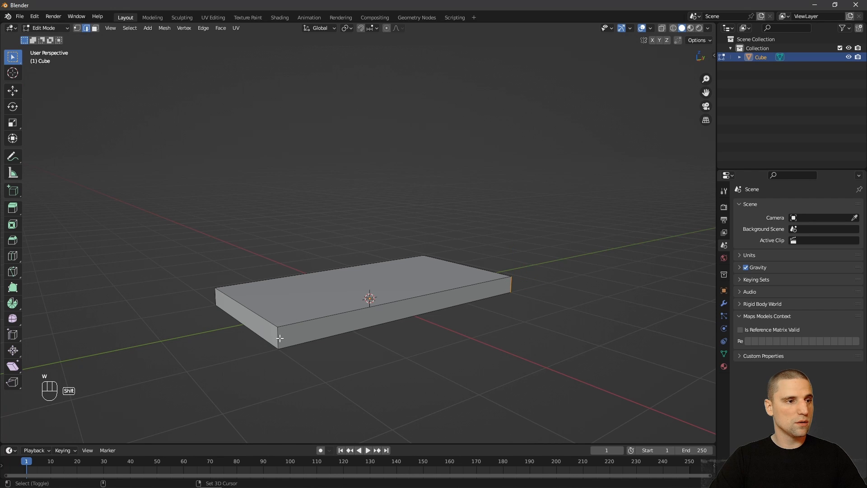
middle_click_drag(283, 339, 262, 327)
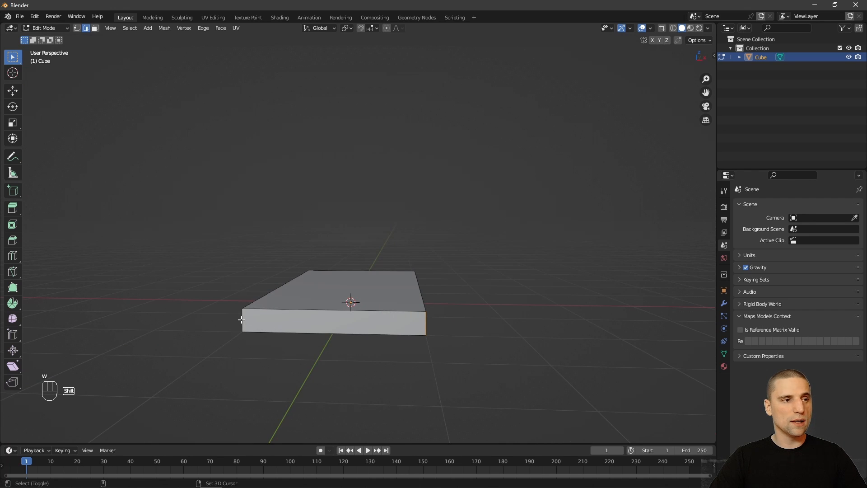
middle_click_drag(217, 312, 298, 289)
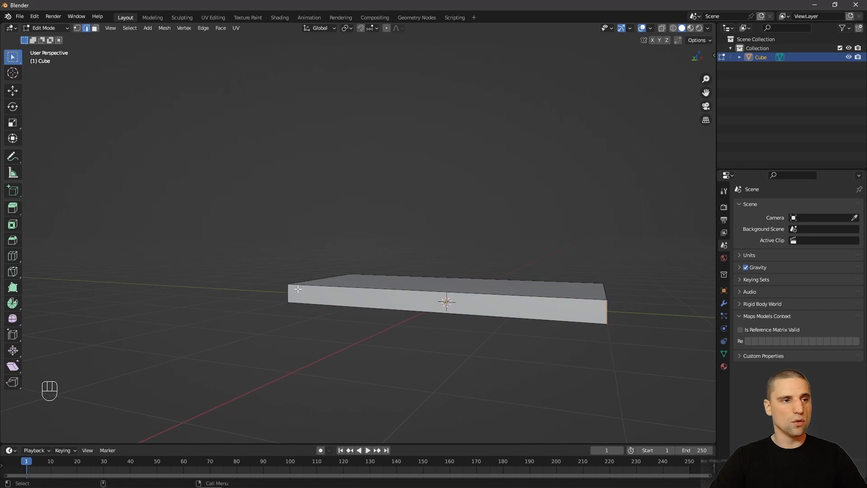
left_click_drag(361, 302, 401, 320, "alt")
key("space")
key("w")
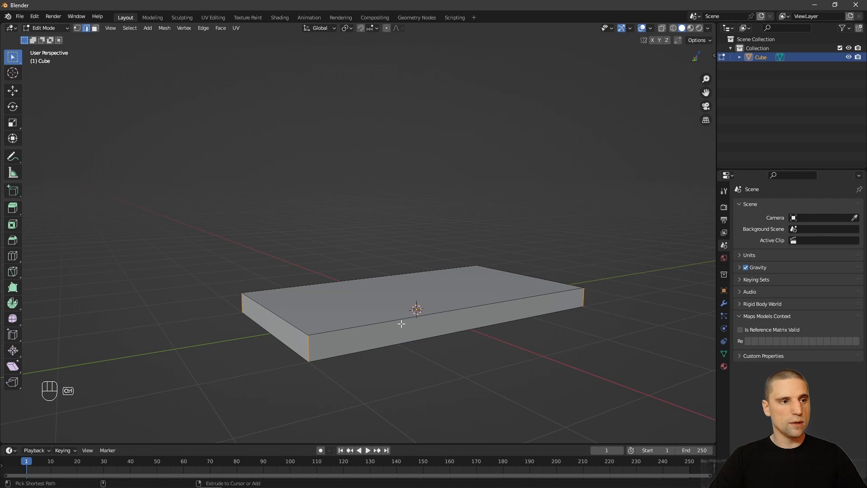
- Bevel the four selected corner edges with one segment and a width of about 0.21 m
key("ctrl+b")
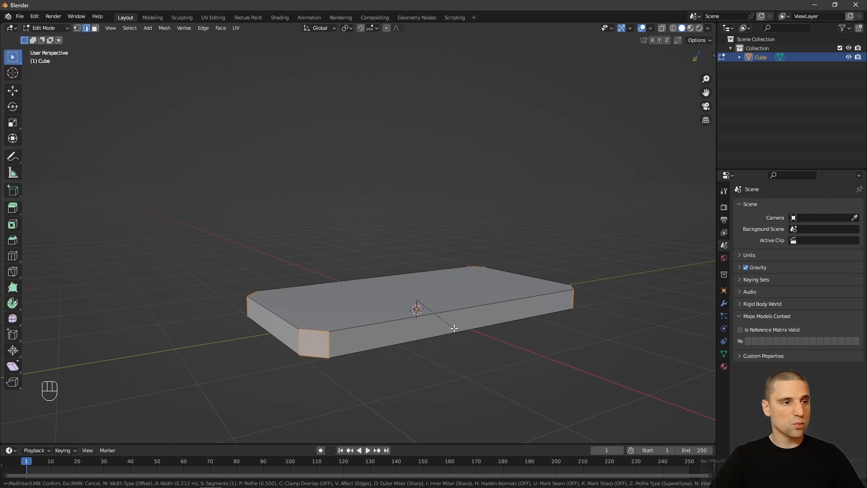
left_click(454, 328)
left_click_drag(484, 310, 397, 291, "alt")
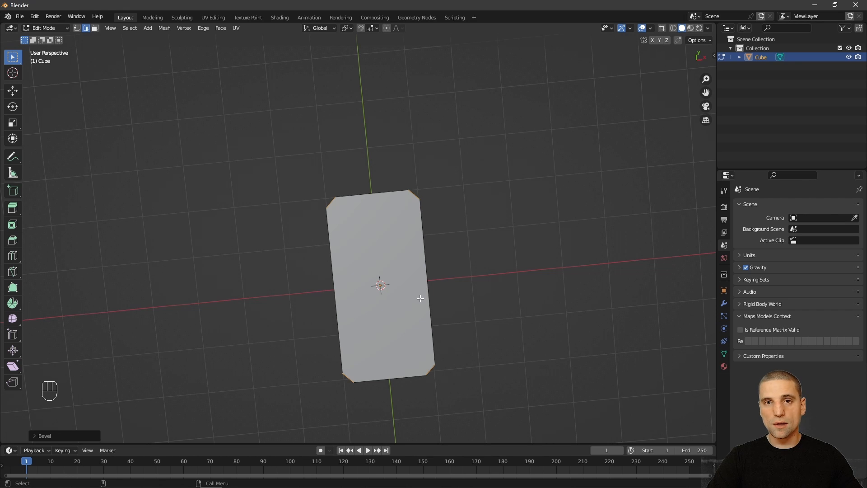
- Set the slab's corner bevel to 4 segments and return to Object Mode with the slab deselected
left_click_drag(401, 229, 389, 243, "alt")
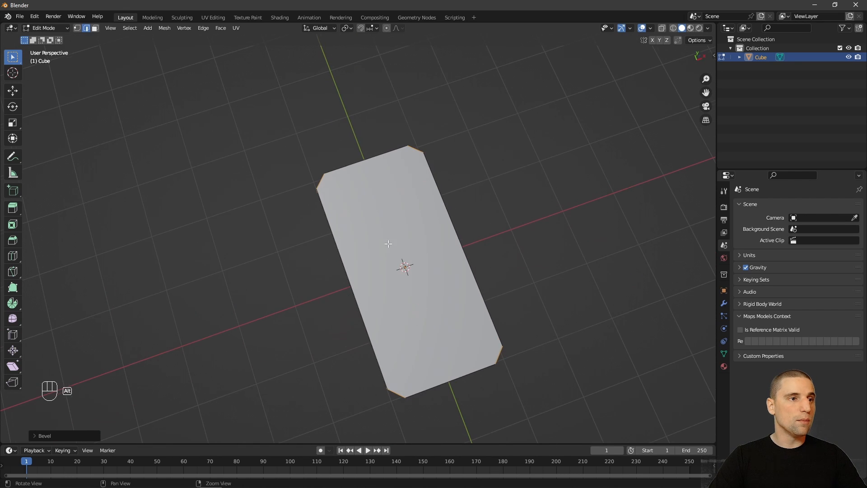
left_click(37, 436)
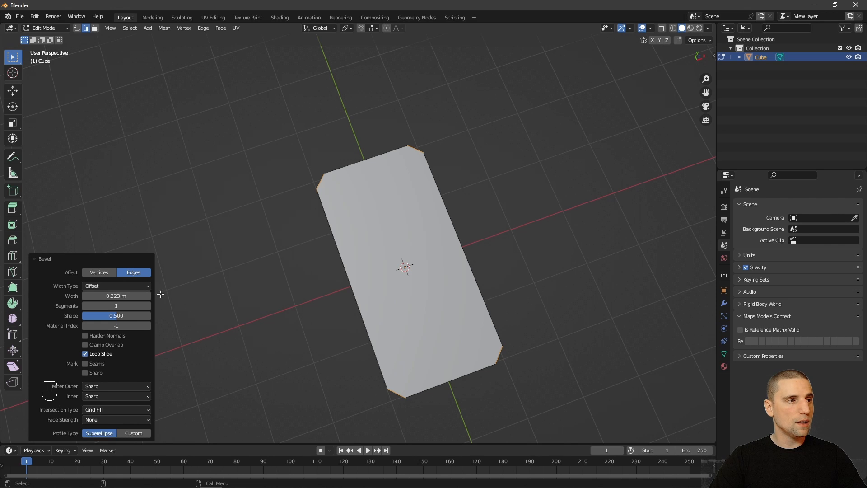
left_click(148, 306)
left_click(148, 306)
left_click(149, 306)
left_click(148, 306)
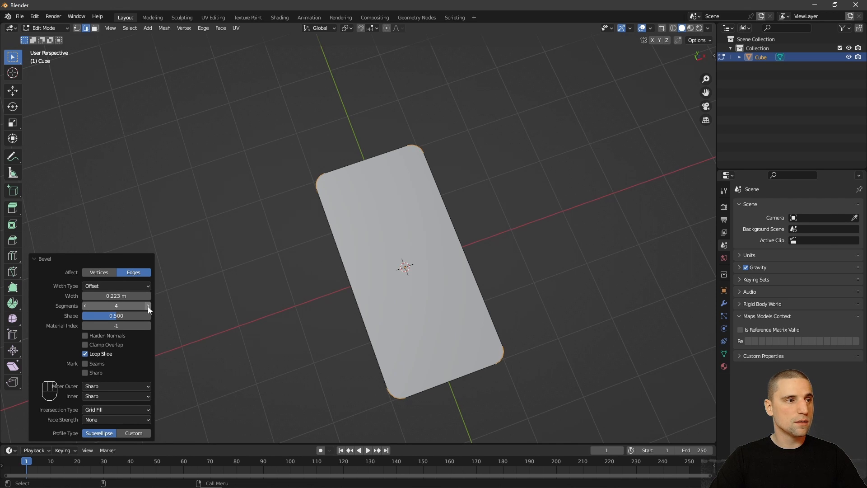
left_click_drag(442, 294, 519, 249, "alt")
key("Tab")
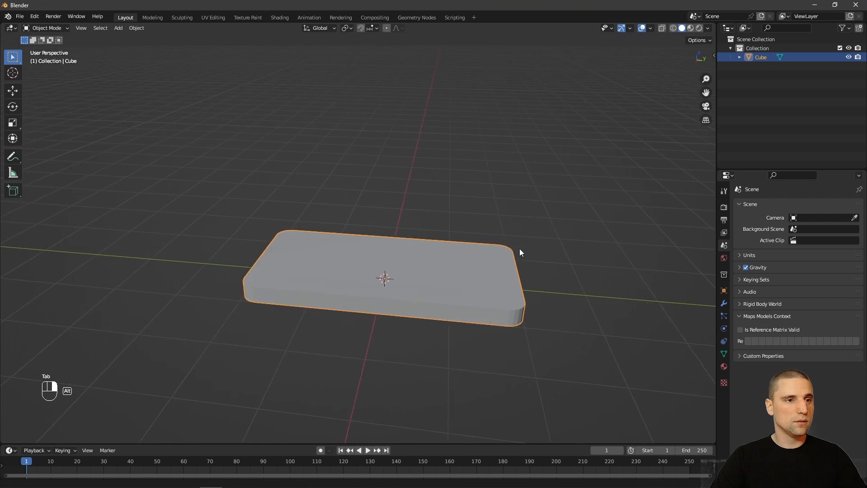
right_click_drag(519, 249, 453, 234, "alt")
left_click(452, 233)
left_click_drag(453, 233, 435, 284, "alt")
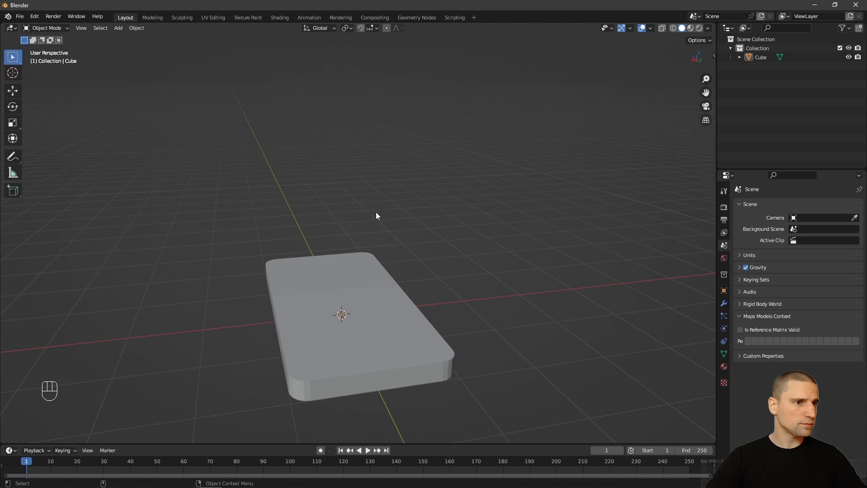
- Add a cylinder mesh with 32 vertices, a 1 m radius and a 2 m depth at the origin
middle_click_drag(376, 215, 523, 246)
key("shift+a")
mouse_move(537, 257)
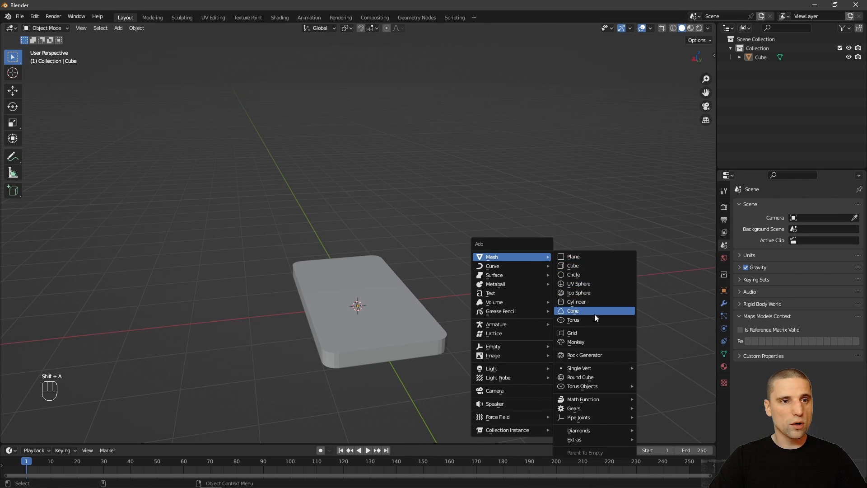
left_click(592, 301)
middle_click_drag(468, 292, 187, 335)
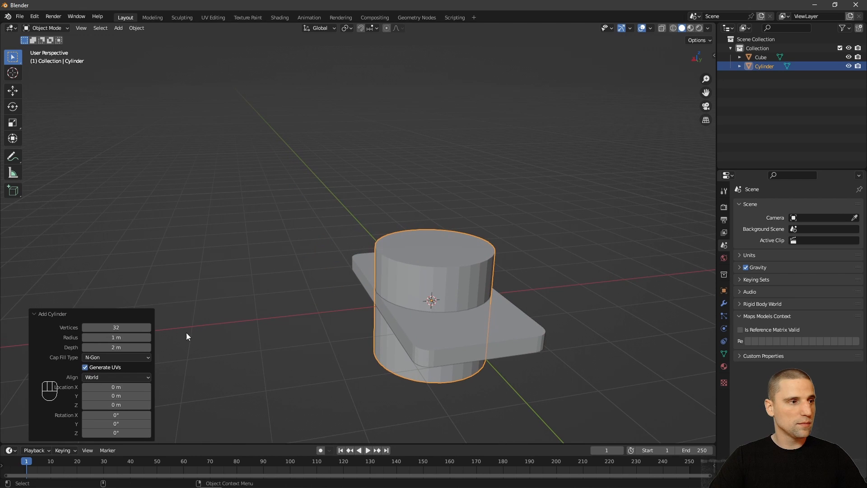
left_click(40, 315)
- Rotate the cylinder a quarter turn about the Y axis so its round faces point along X
middle_click_drag(470, 298, 408, 280)
key("space")
key("r")
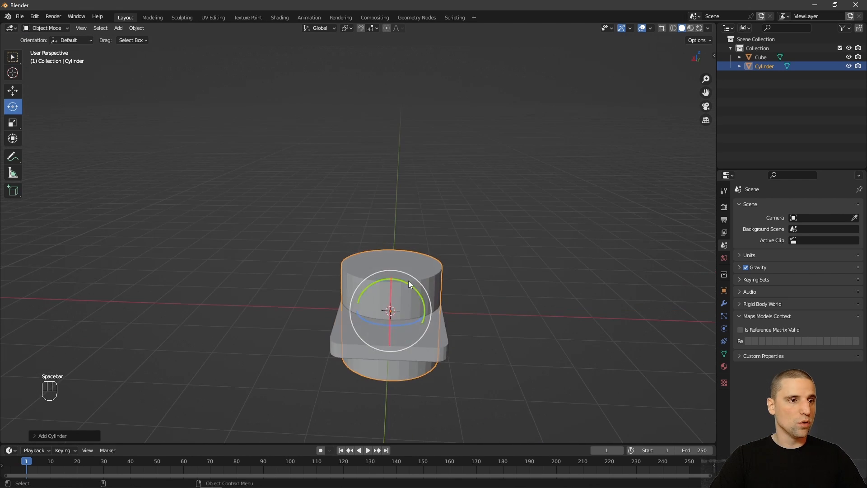
left_click_drag(408, 281, 511, 308)
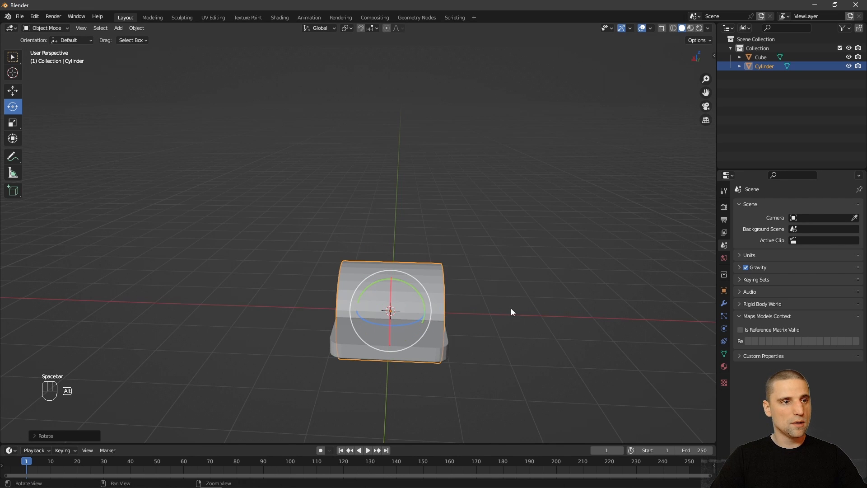
- Scale the cylinder down uniformly to about two thirds of its size, judging it in the right side view
key("KP_3")
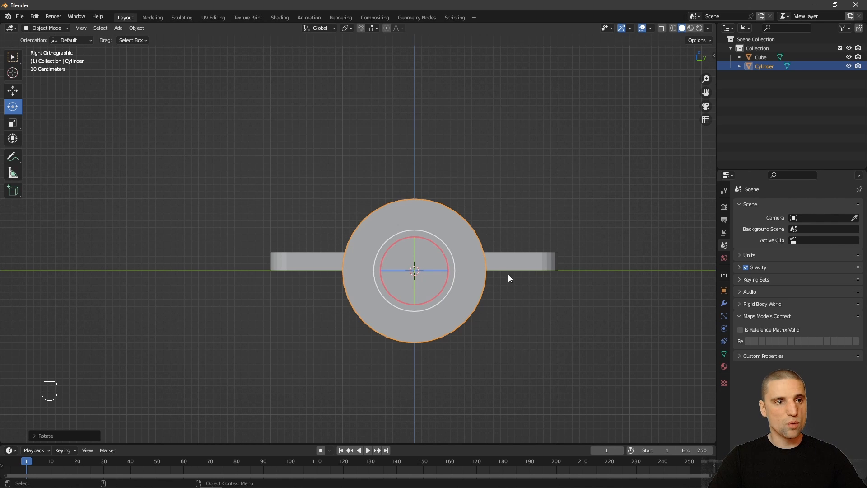
middle_click_drag(512, 273, 476, 285, "shift")
key("s")
left_click(529, 270)
middle_click_drag(475, 285, 487, 279, "shift")
- Move the cylinder along the Y axis toward one end of the slab, to the wheel position
key("space")
left_click(491, 268)
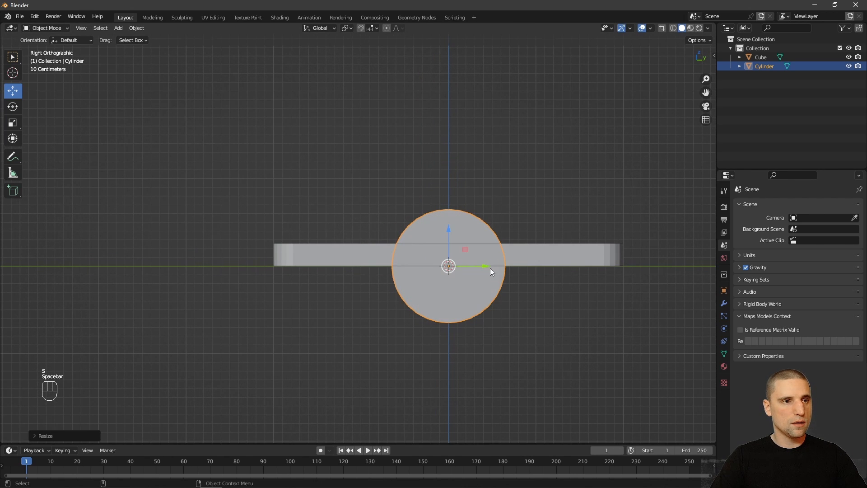
left_click_drag(476, 267, 395, 260)
middle_click_drag(466, 258, 537, 301, "alt")
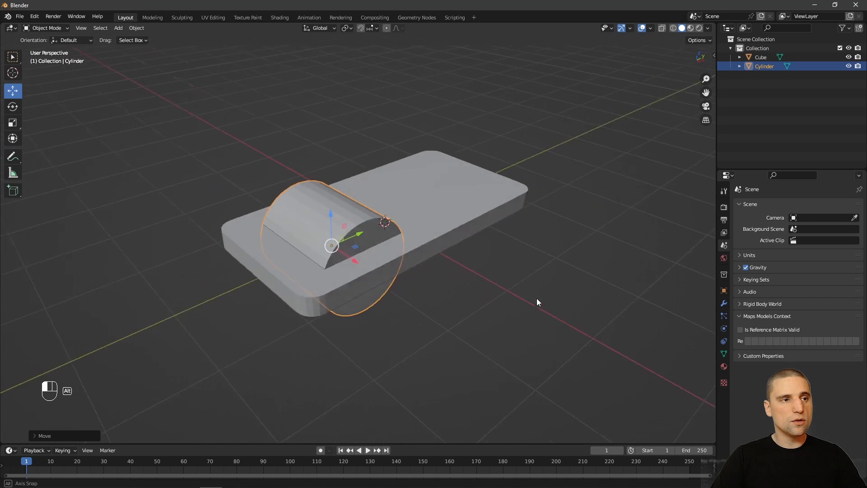
- Scale the cylinder along the X axis to narrow it into a wheel
left_click_drag(536, 302, 425, 269, "alt")
key("space")
key("s")
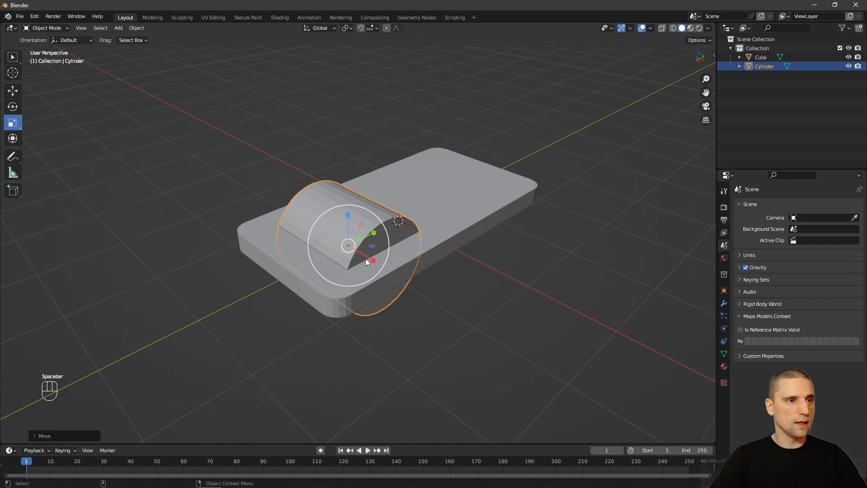
left_click_drag(373, 261, 413, 306)
- Move the wheel outward along the X axis to the slab's long side
key("w")
key("space")
key("g")
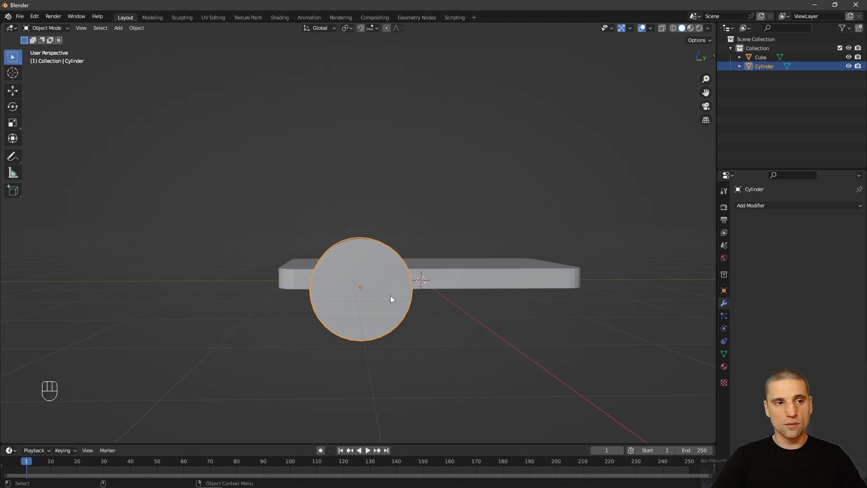
- Add a Mirror modifier to the wheel on the X and Y axes, with Cube as the mirror object
middle_click_drag(555, 292, 502, 283)
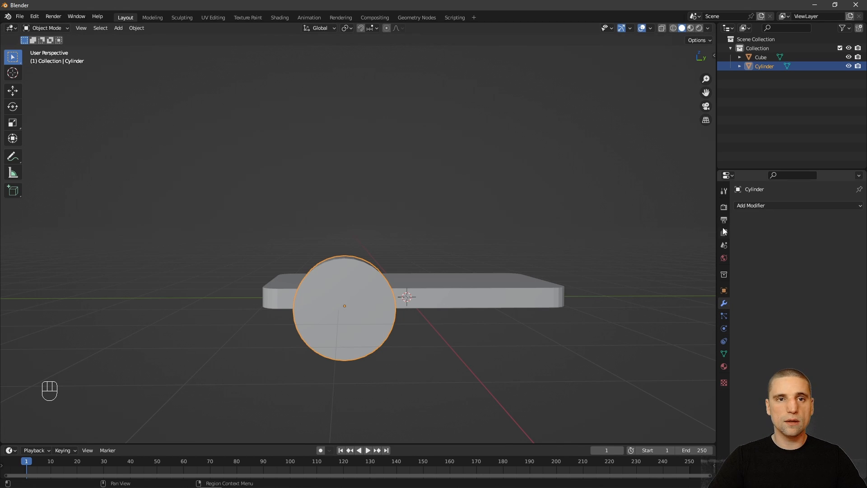
left_click(765, 206)
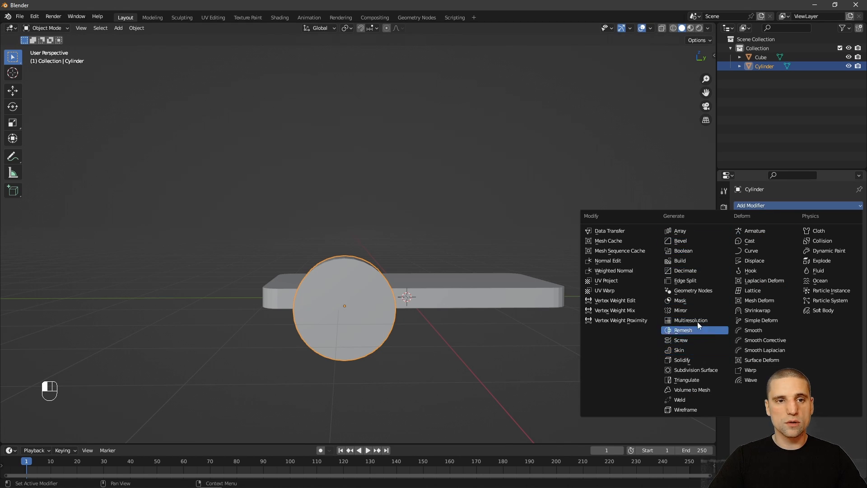
left_click(693, 311)
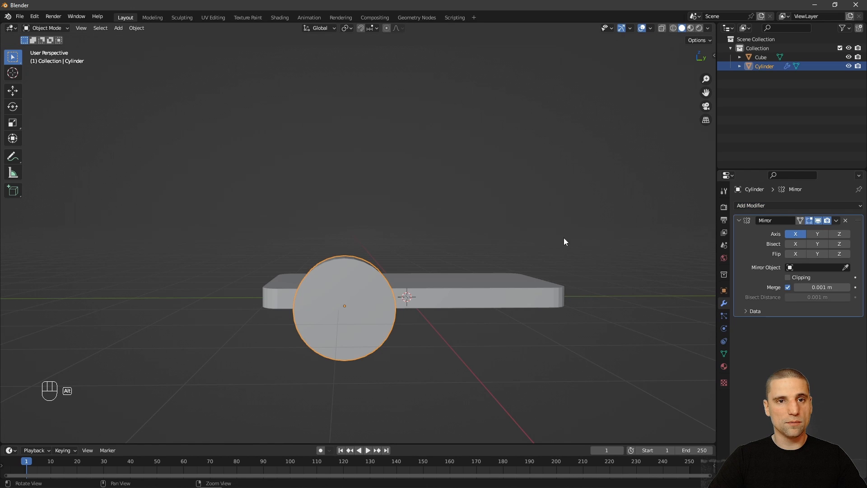
left_click_drag(564, 237, 597, 264, "alt")
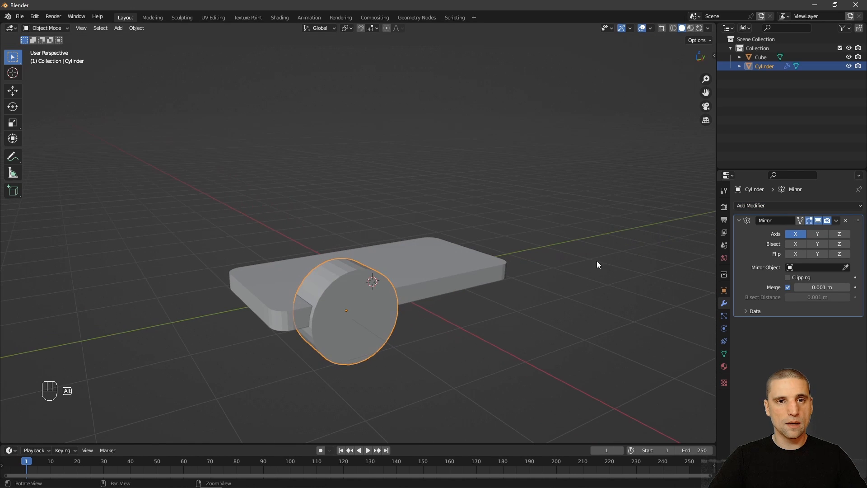
left_click(812, 268)
left_click(783, 283)
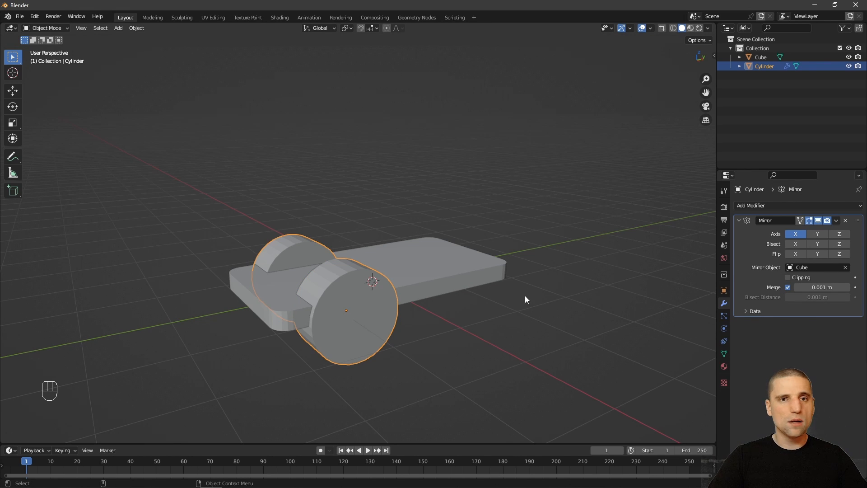
middle_click_drag(525, 296, 394, 333)
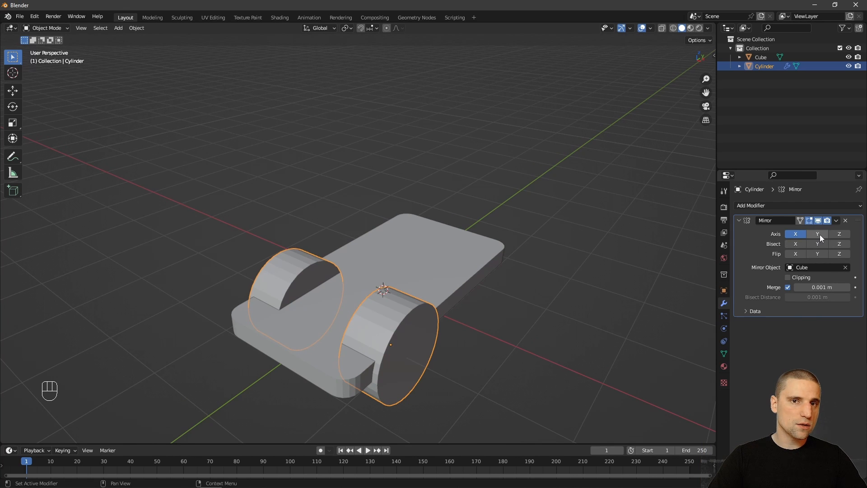
left_click(820, 234)
left_click_drag(528, 278, 442, 315, "alt")
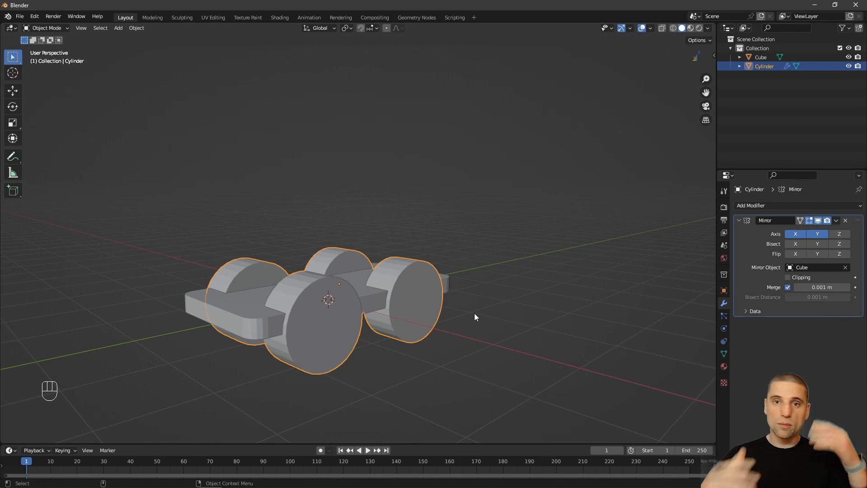
- Inset the wheel's outer round face by about 0.2 m in Edit Mode and return to Object Mode
key("Tab")
left_click_drag(474, 291, 451, 300, "alt")
right_click_drag(452, 300, 466, 299, "alt")
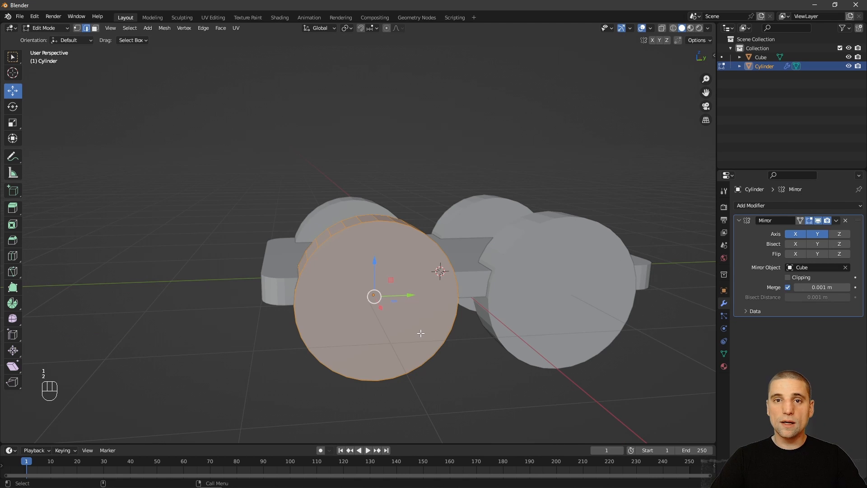
middle_click_drag(420, 333, 419, 332)
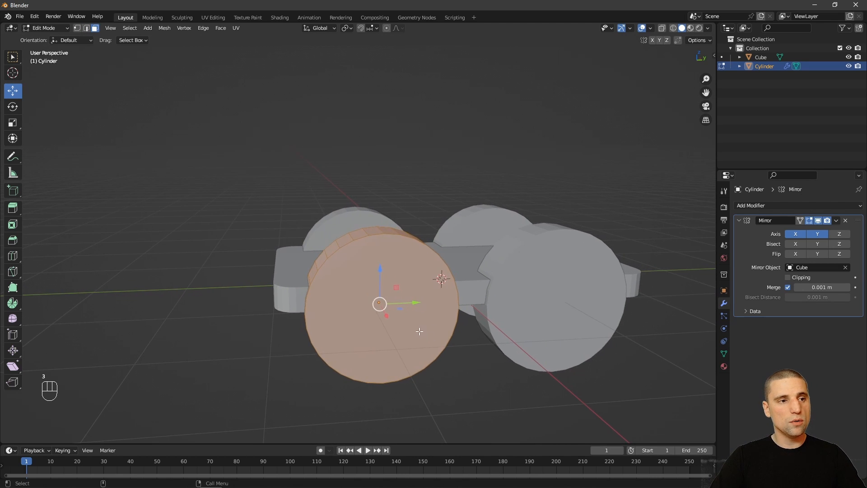
left_click(421, 334)
scroll(449, 330, "up", 2)
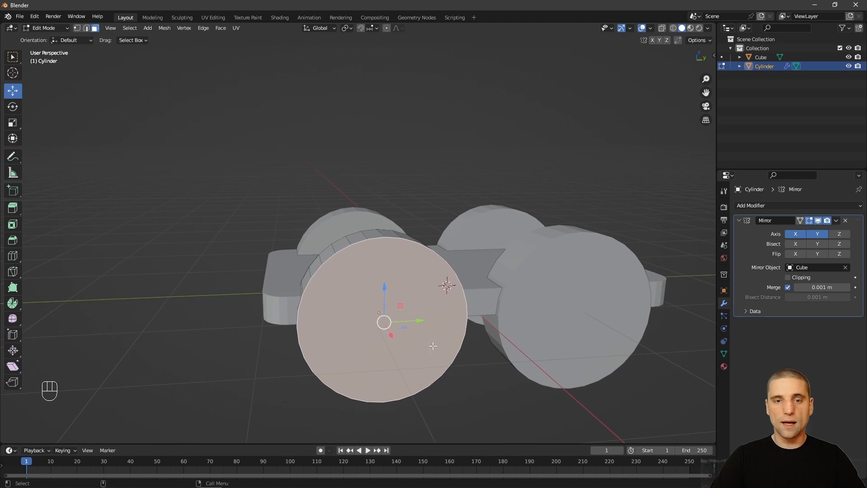
key("i")
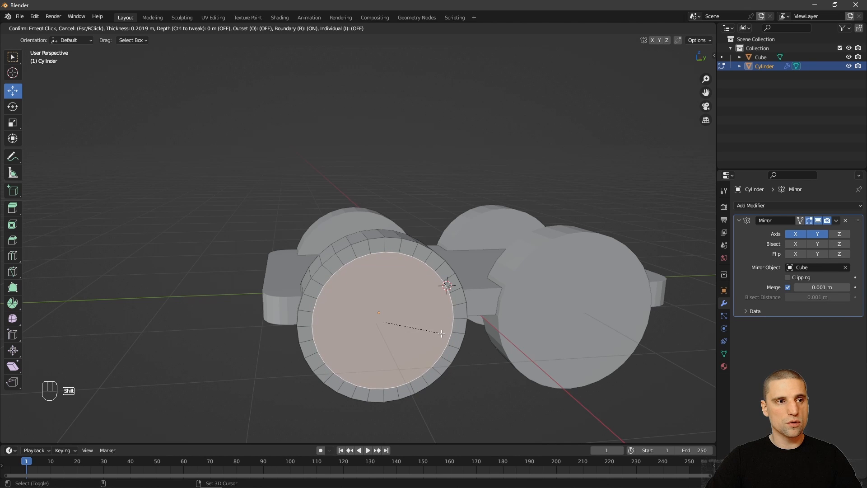
left_click(418, 329)
left_click_drag(429, 328, 478, 370, "alt")
scroll(542, 337, "down", 3)
key("Tab")
- Duplicate the wheel object in place and remove the Mirror modifier from the copy
left_click(478, 370)
left_click(413, 337)
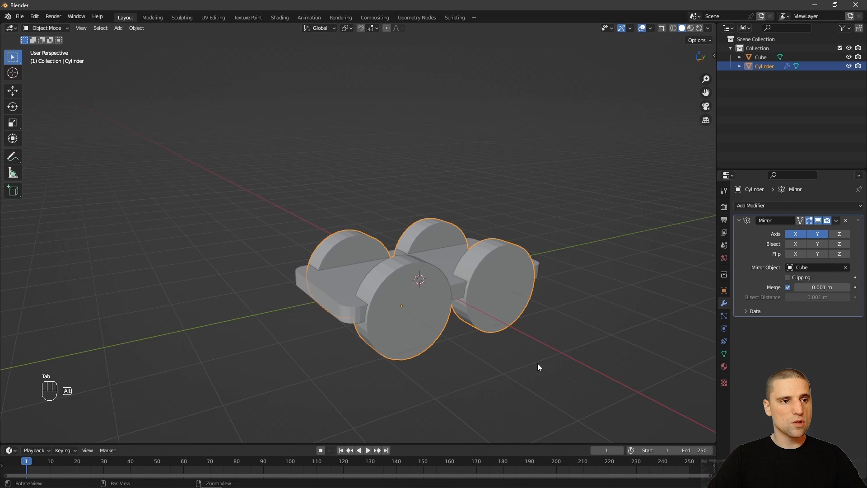
left_click_drag(538, 363, 476, 327, "alt")
key("shift+d")
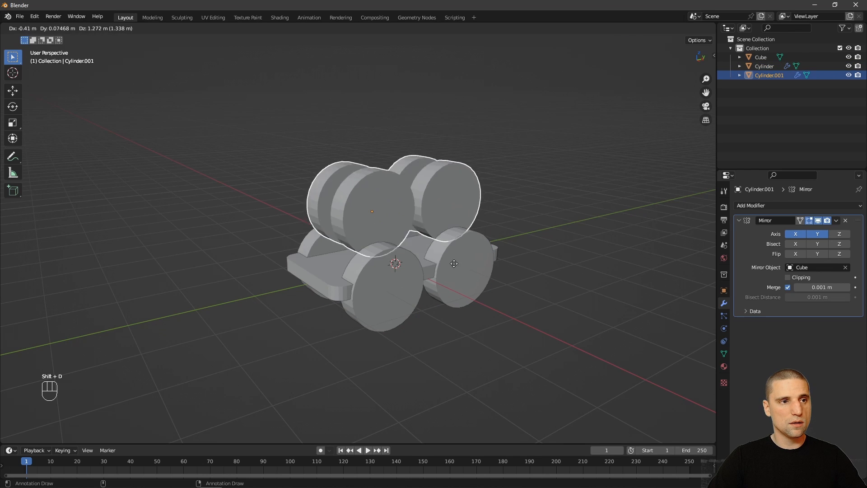
right_click(466, 277)
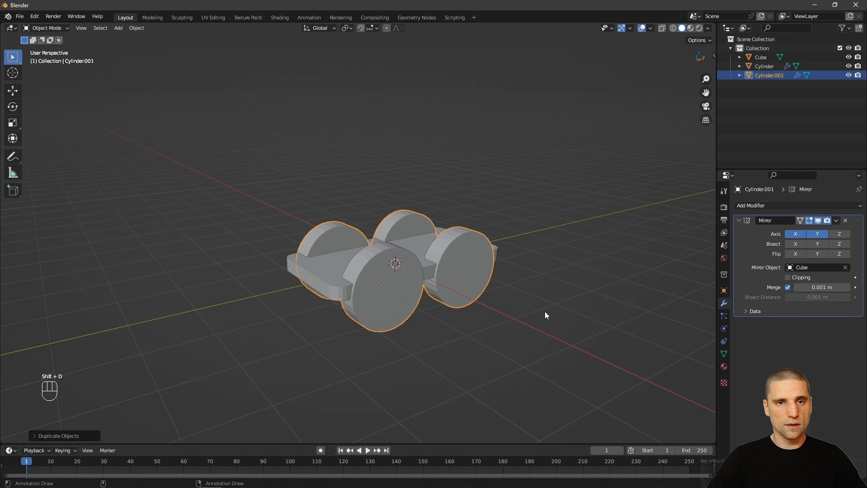
left_click_drag(544, 310, 535, 311, "alt")
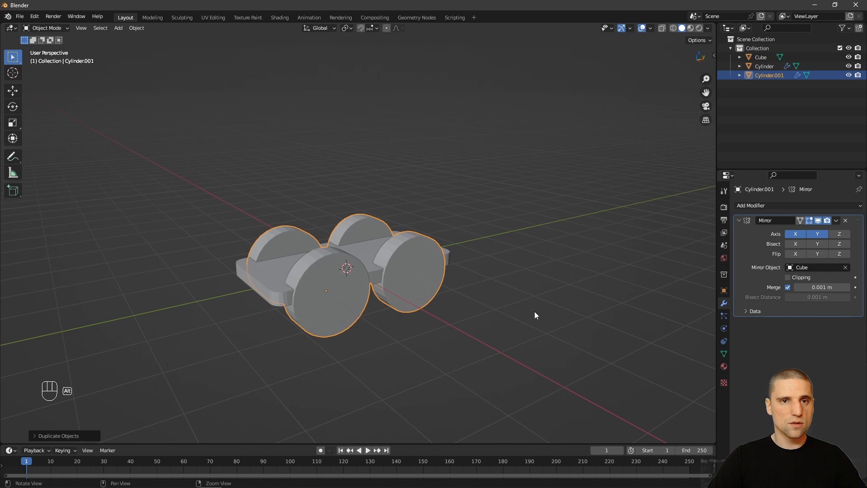
left_click(846, 221)
- Move the duplicate wheel along the X axis, well clear of the car
middle_click_drag(509, 283, 453, 257)
scroll(454, 257, "down", 3)
key("space")
left_click_drag(389, 279, 551, 291)
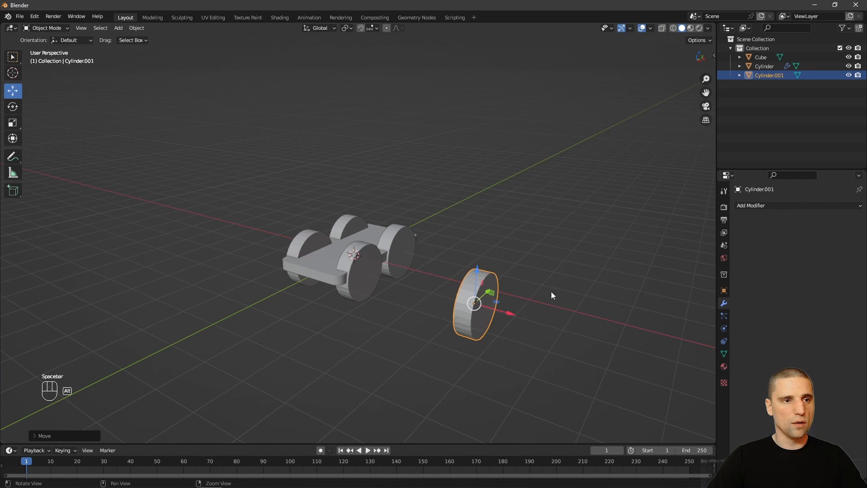
middle_click_drag(551, 291, 458, 354)
left_click_drag(461, 371, 460, 318)
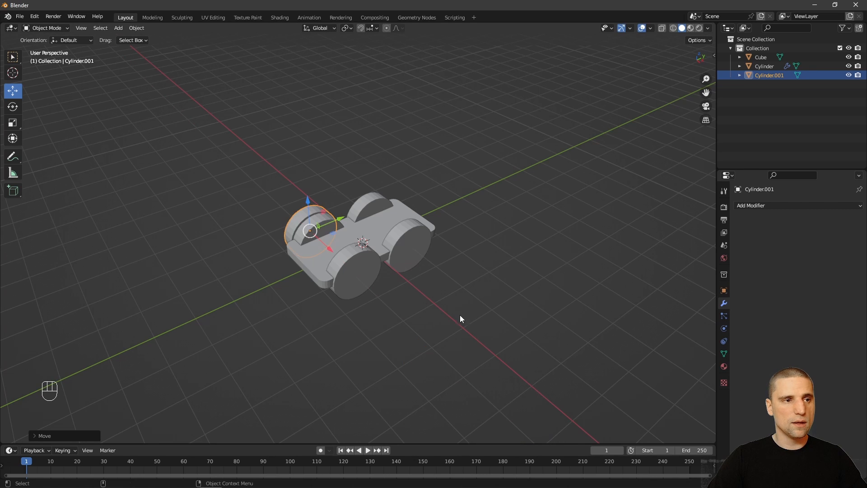
mouse_move(338, 250)
middle_mouse_down()
mouse_move(409, 240)
mouse_move(339, 261)
middle_mouse_up()
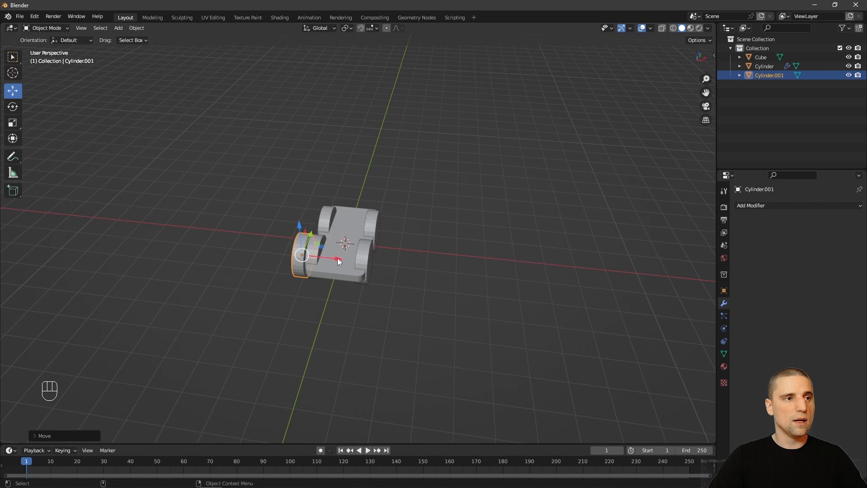
left_click_drag(337, 258, 659, 314)
key("alt+g")
- Delete the inset centre face on the outer side of the original mirrored wheel
middle_click_drag(659, 315, 421, 293)
scroll(449, 274, "up", 2)
left_click(411, 317)
key("Tab")
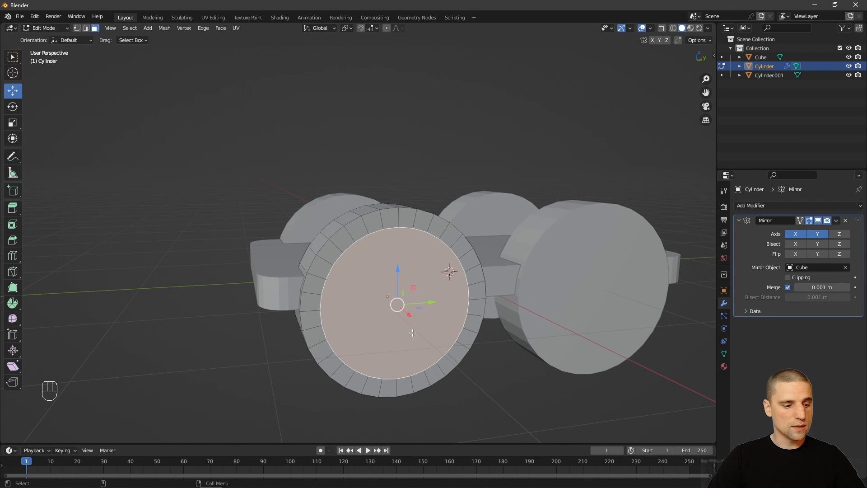
key("x")
left_click(392, 332)
- Isolate the mirrored wheels by hiding all other objects, and open the wheel mesh in Edit Mode facing its inner side
middle_click_drag(391, 333, 429, 302)
key("Tab")
key("shift+h")
scroll(425, 316, "up", 3)
key("Tab")
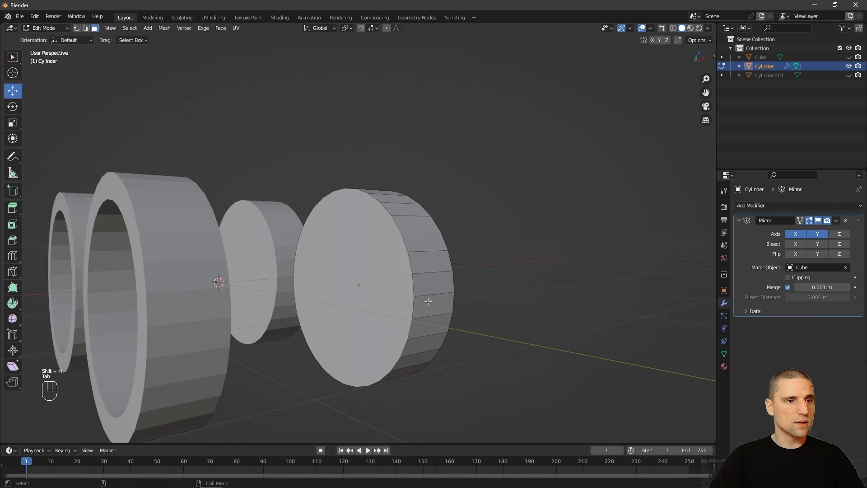
middle_click(365, 283, "alt")
scroll(392, 314, "up", 2)
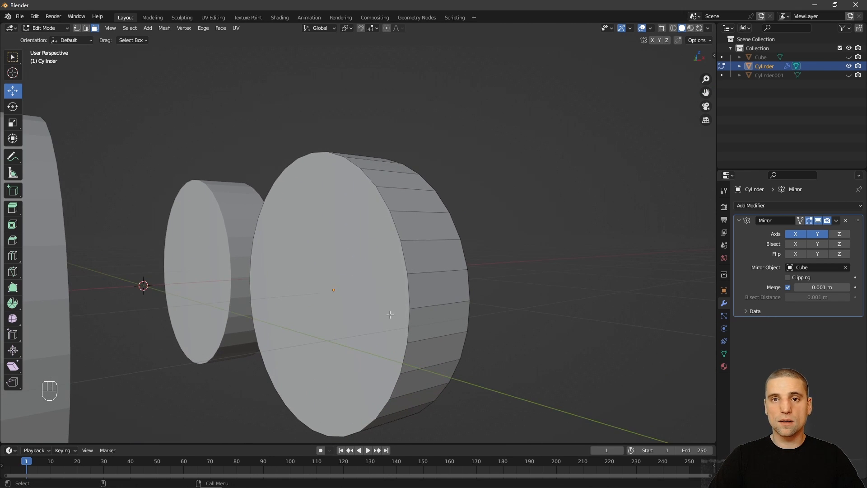
- Cut the mirrored wheel's inner face horizontally from edge to edge through its centre with the Knife tool
middle_click_drag(391, 314, 387, 294)
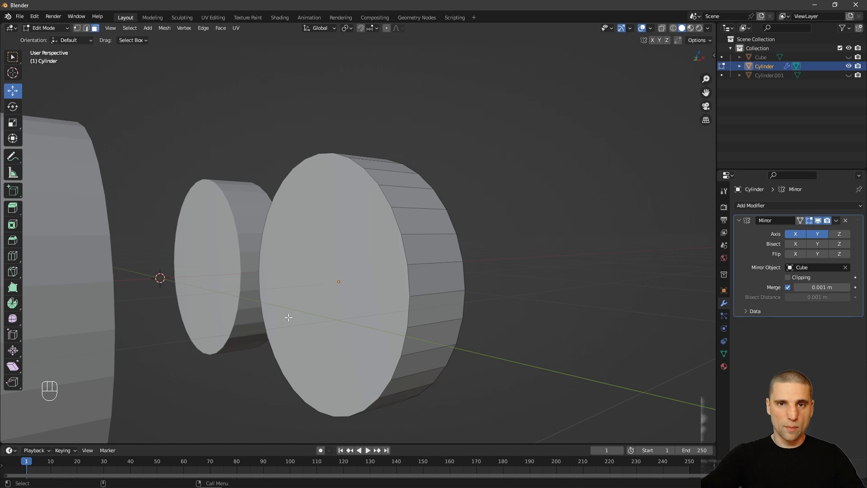
key("k")
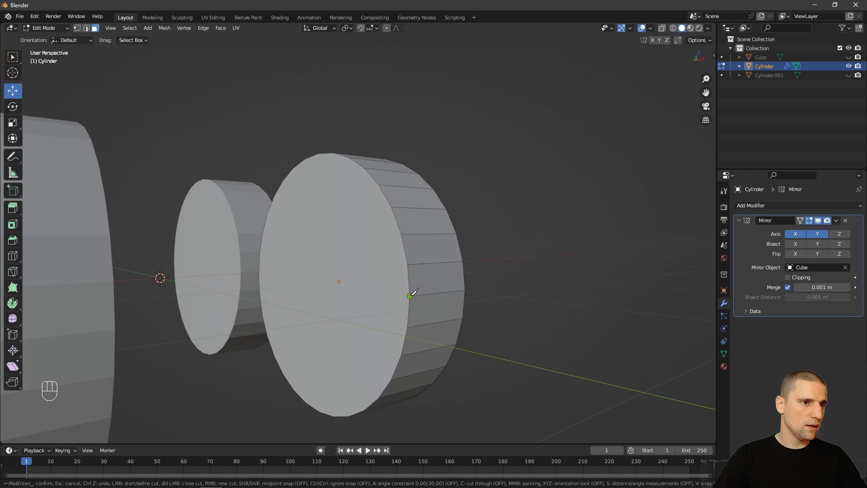
left_click(410, 296)
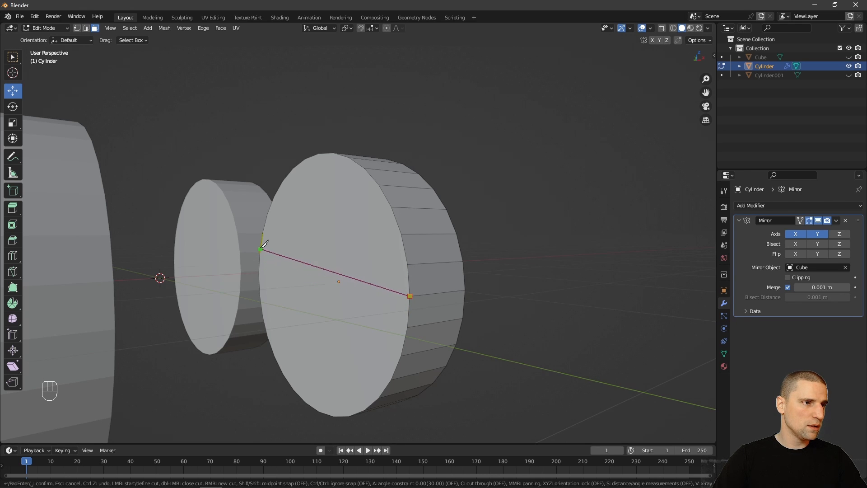
left_click(260, 274)
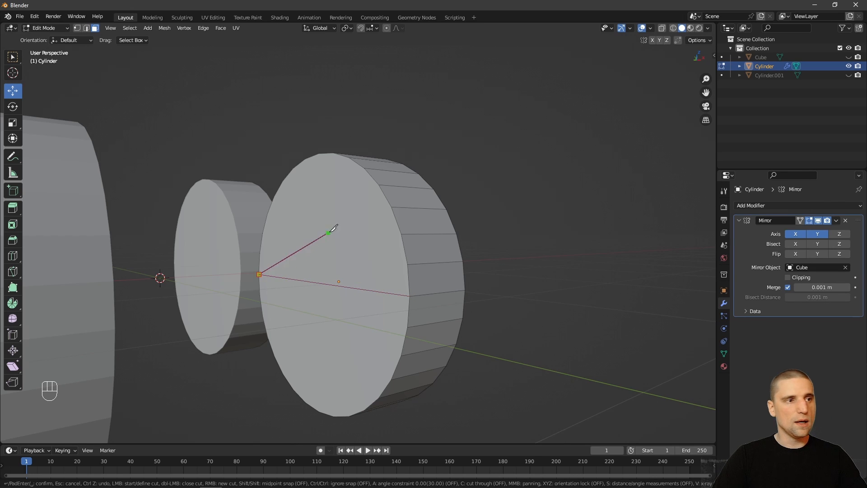
key("Return")
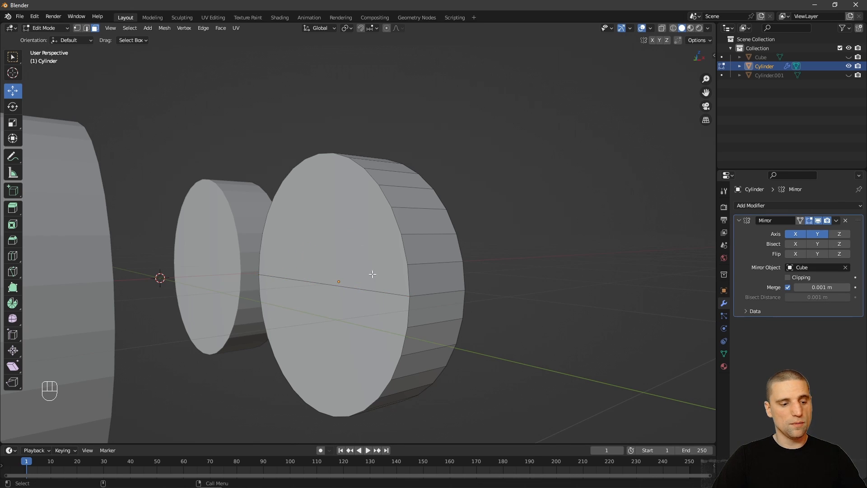
- Delete the lower half of the wheel's inner face
middle_click_drag(338, 333, 350, 315)
left_click(350, 315)
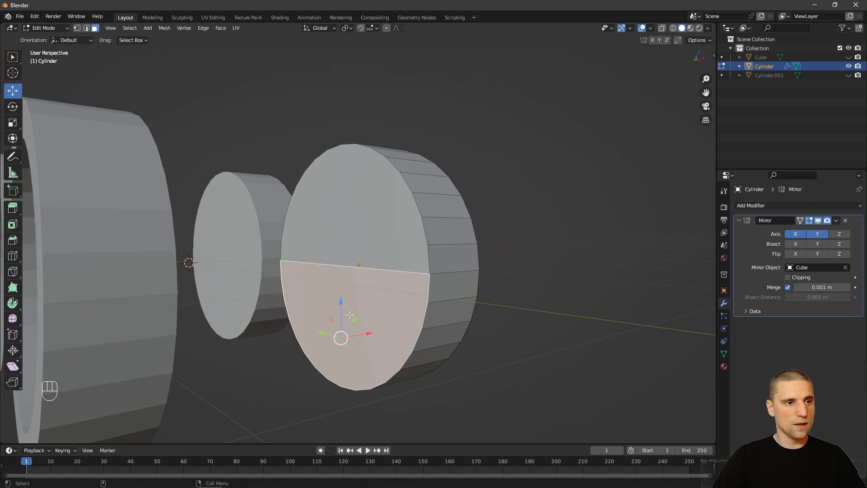
key("x")
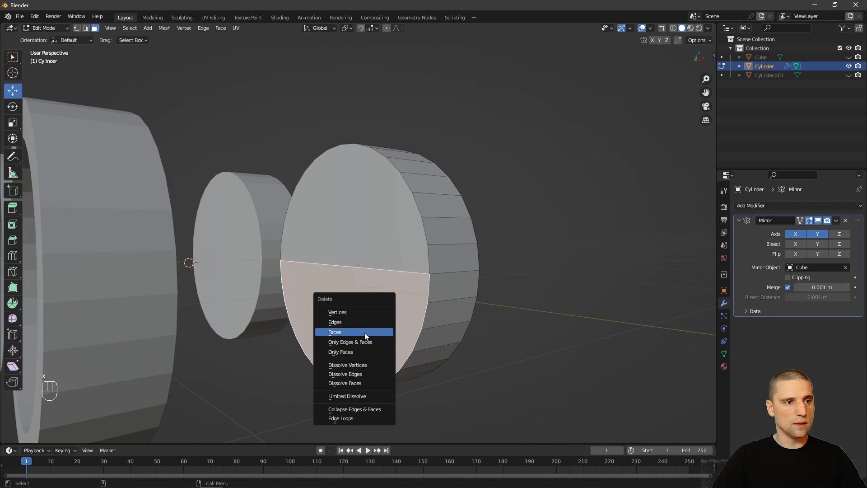
left_click(364, 332)
- Delete the remaining lower-half faces of the wheel so only the upper arch is left
middle_click_drag(382, 236, 386, 330)
left_click_drag(391, 319, 413, 308, "alt")
key("x")
left_click(480, 360)
key("x")
left_click(476, 363)
- Return to Object Mode, unhide all objects and clear the selection
key("Tab")
key("Tab")
key("Tab")
key("alt+h")
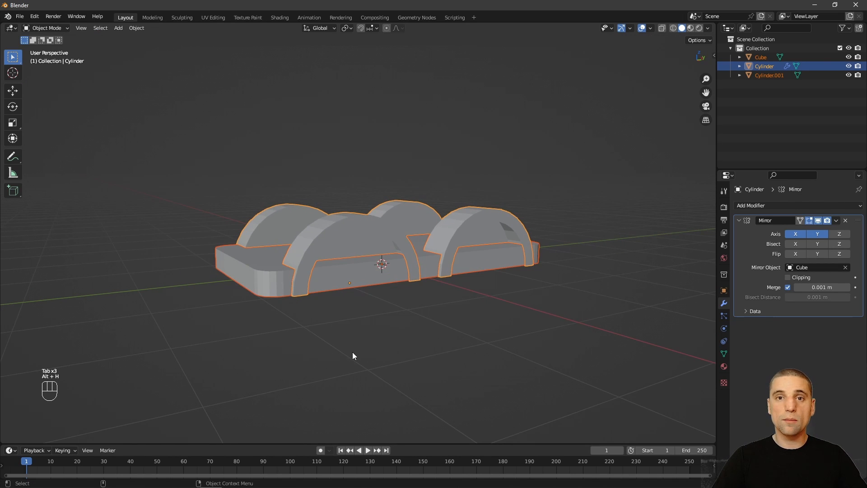
left_click_drag(360, 361, 398, 345)
left_click_drag(409, 336, 427, 335, "alt")
right_click_drag(427, 334, 435, 348, "alt")
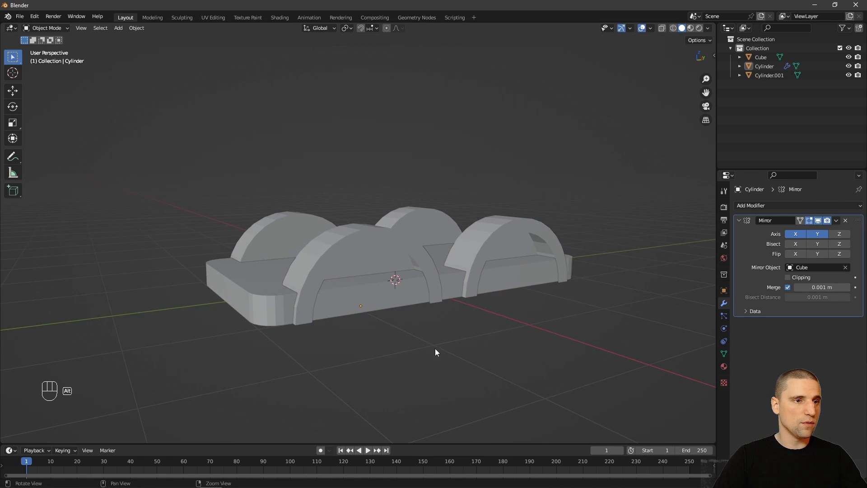
left_click_drag(435, 349, 391, 313, "alt")
- Move the spare wheel Cylinder.001 back along the X axis to the nearest wheel arch of the car
left_click(329, 275)
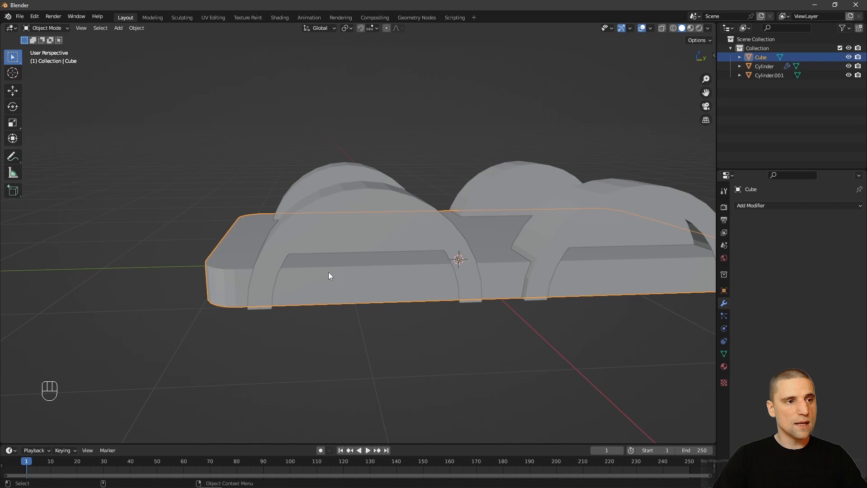
scroll(459, 339, "down", 4)
left_click_drag(459, 339, 352, 275, "alt")
scroll(352, 275, "down", 6)
left_click(518, 329)
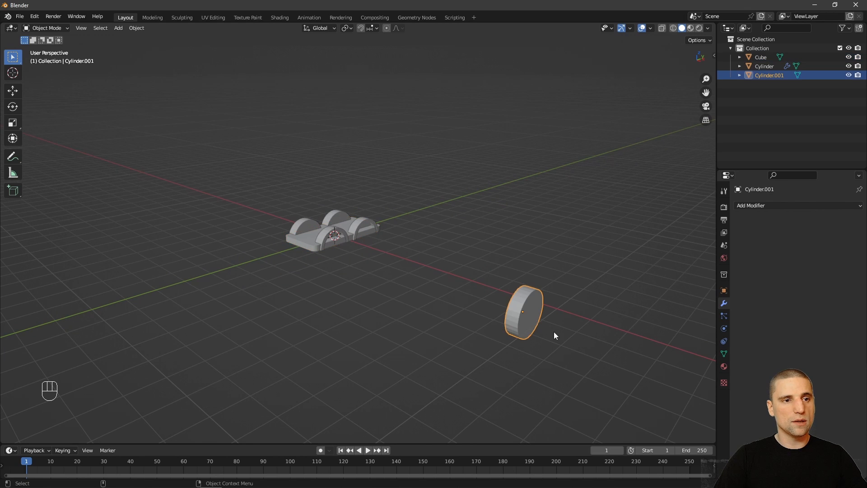
key("space")
left_click_drag(555, 316, 370, 244)
left_click_drag(370, 244, 369, 244)
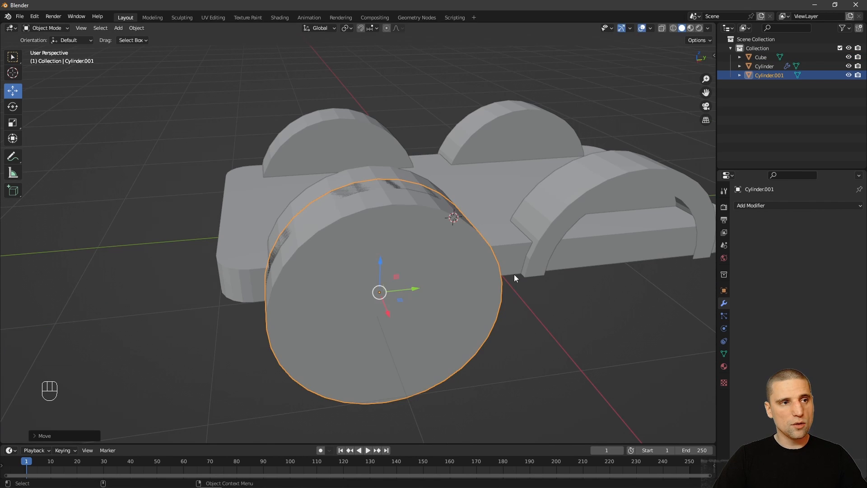
- Scale the spare wheel uniformly to about 0.97 and shift it along X into the arch
key("s")
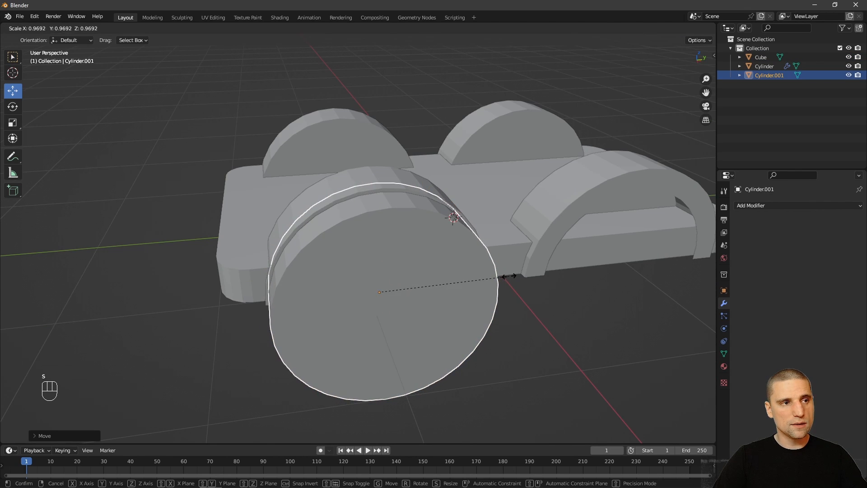
left_click(509, 276)
middle_click_drag(518, 288, 410, 286)
left_click_drag(410, 290, 391, 277)
left_click_drag(392, 277, 385, 273)
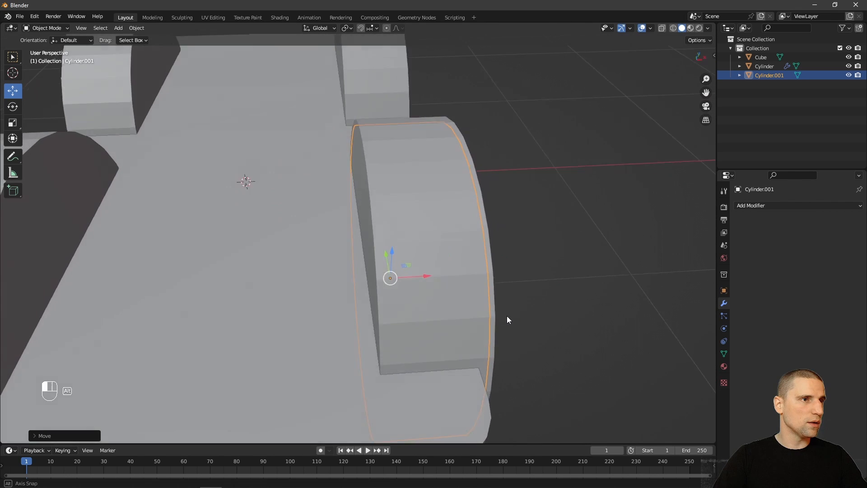
- Fine-tune the spare wheel's X position in top view so it sits centred across the width of its arch
left_click_drag(507, 316, 486, 327, "alt")
right_click_drag(486, 327, 500, 345, "alt")
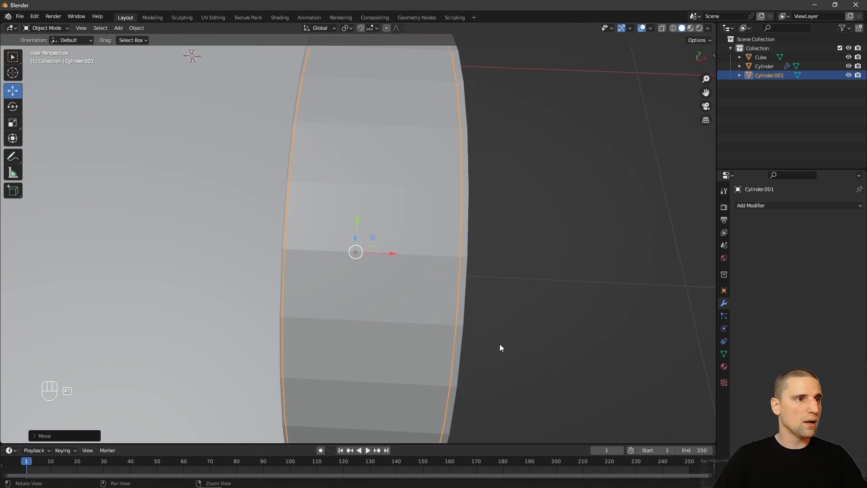
key("KP_7")
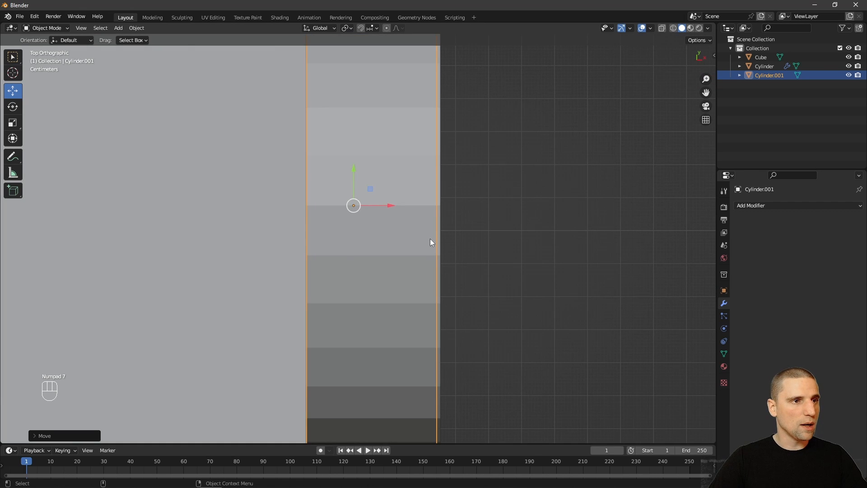
scroll(416, 257, "up", 2)
left_click_drag(394, 191, 391, 202)
scroll(407, 217, "up", 3)
scroll(429, 204, "down", 2, "ctrl")
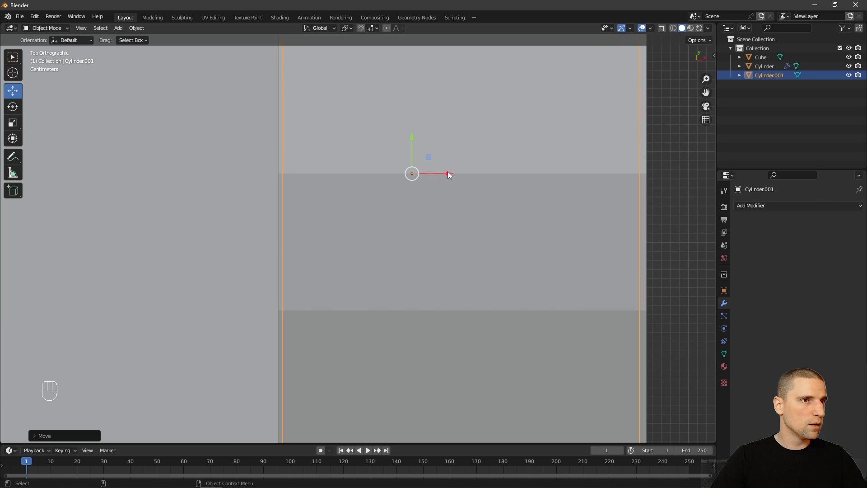
left_click_drag(449, 172, 446, 172)
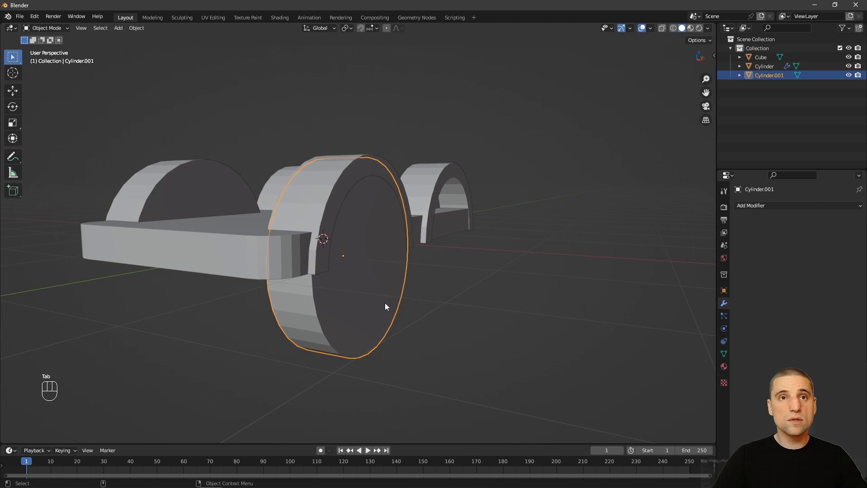
- Add a Boolean modifier set to Difference to the base slab, with the spare wheel Cylinder.001 as its object
scroll(380, 267, "up", 2)
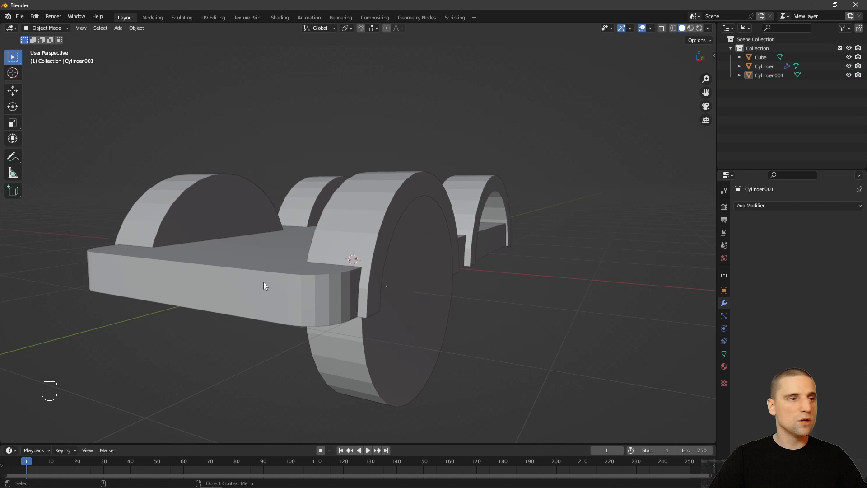
left_click(268, 287)
right_click_drag(389, 298, 369, 310, "alt")
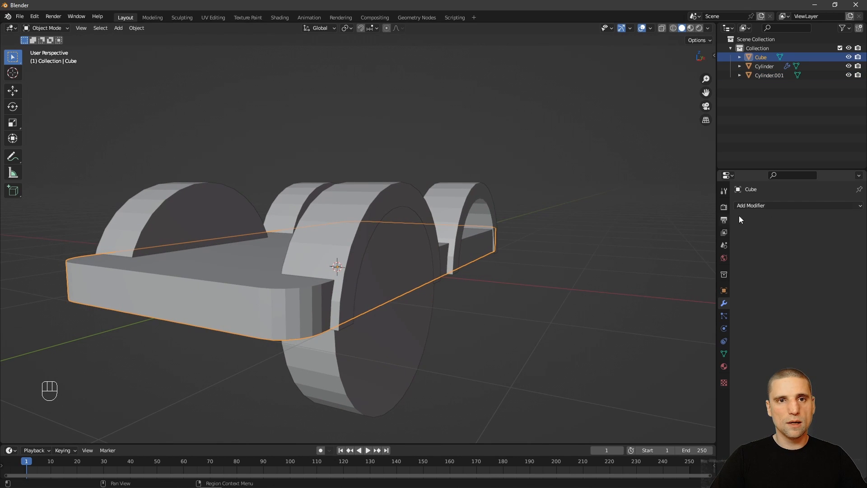
left_click(777, 206)
left_click(778, 204)
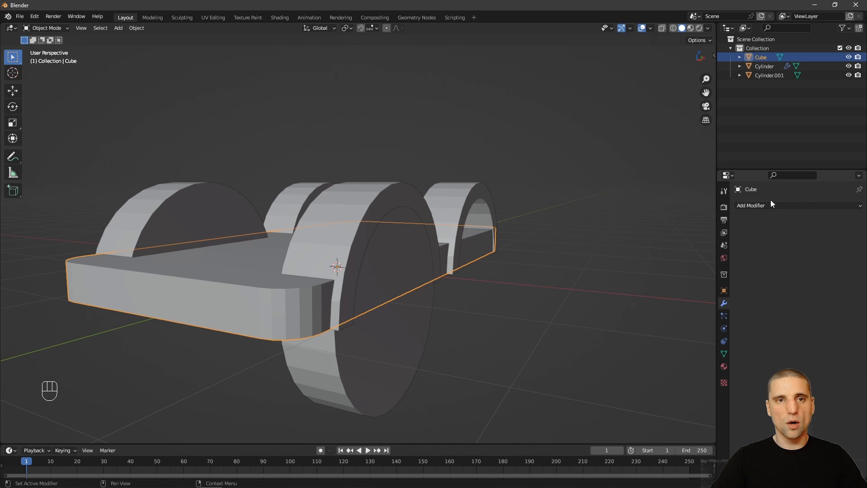
left_click(771, 207)
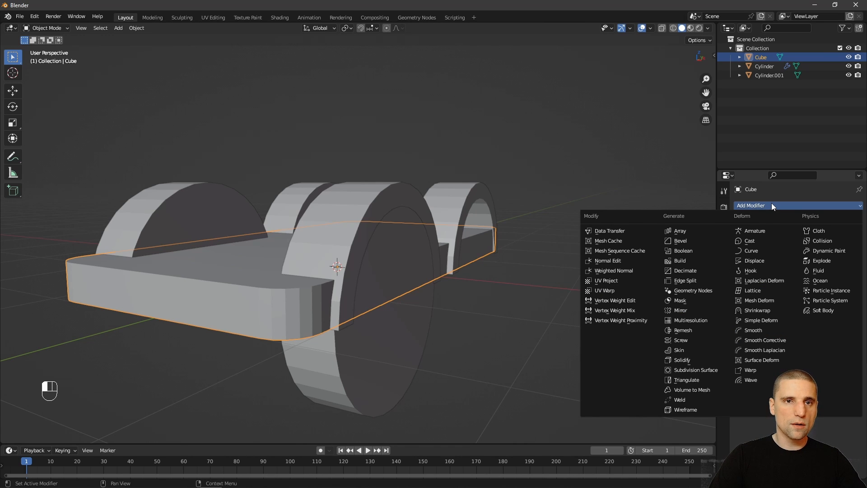
left_click(694, 253)
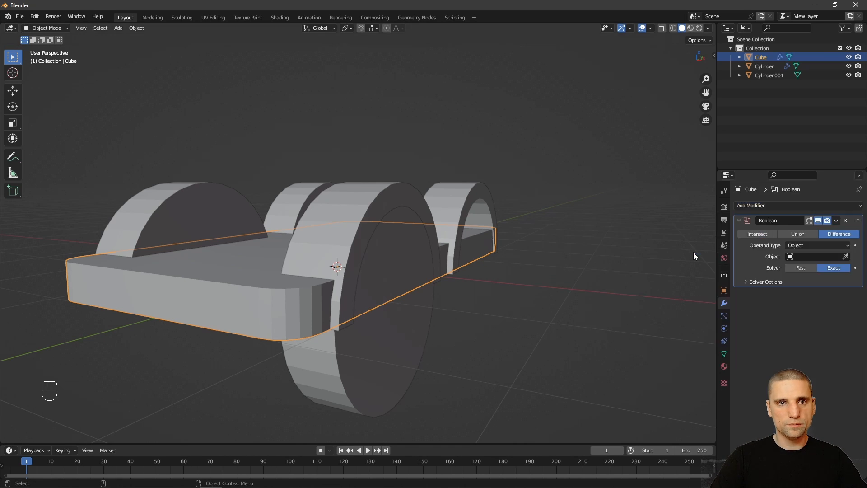
left_click(846, 257)
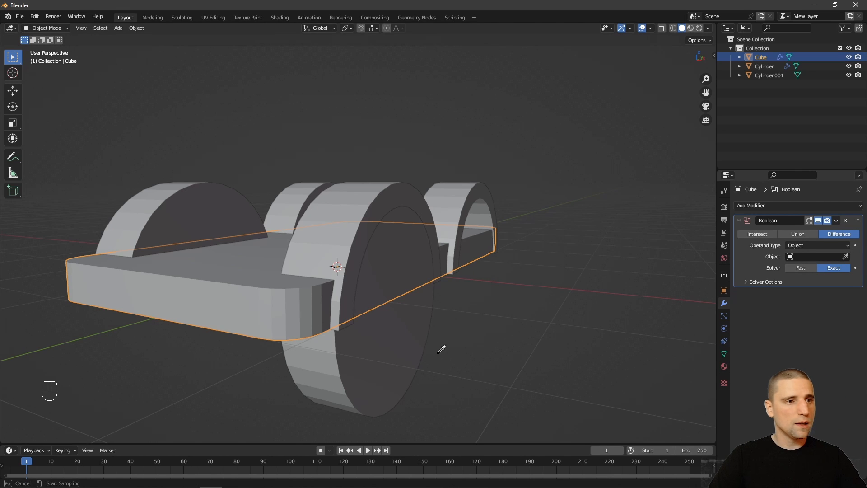
left_click(410, 362)
scroll(454, 339, "up", 1)
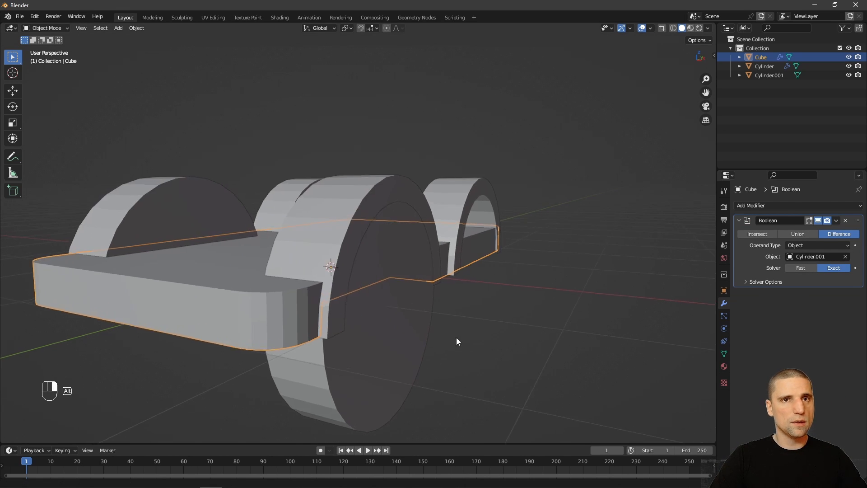
- Hide the spare wheel to inspect the cutout in the base slab from several angles, and show it again
left_click(849, 75)
left_click_drag(542, 189, 484, 243, "alt")
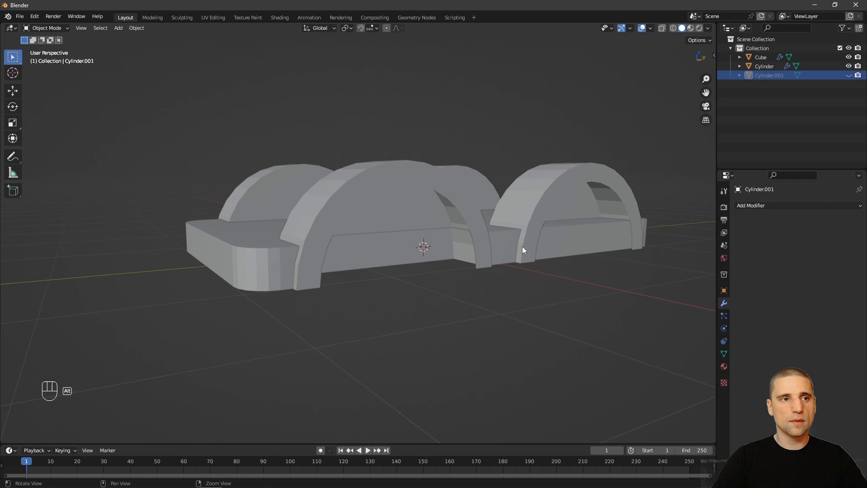
left_click_drag(523, 246, 483, 226, "alt")
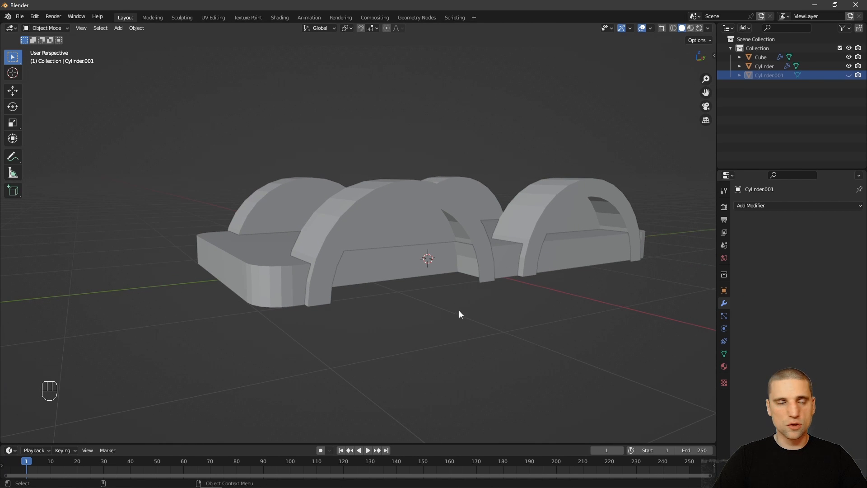
mouse_move(459, 310)
left_mouse_down("alt")
mouse_move(410, 323)
mouse_move(416, 279)
mouse_move(505, 260)
mouse_move(487, 326)
mouse_move(471, 312)
left_mouse_up("alt")
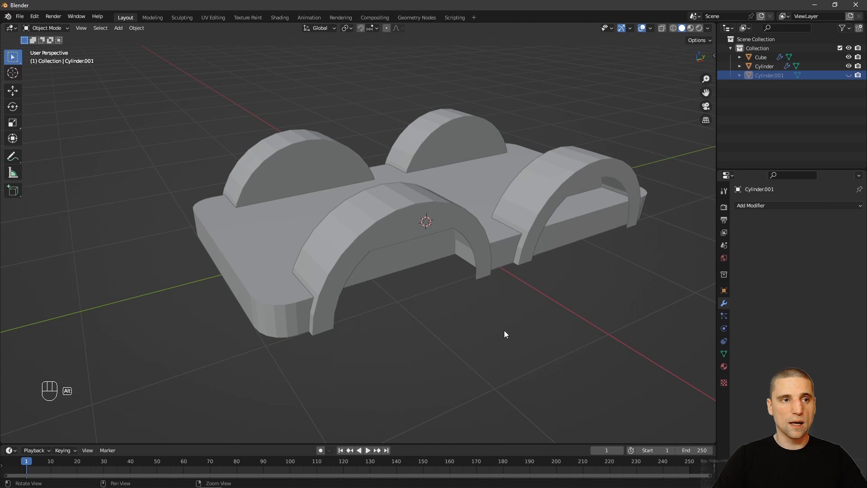
left_click_drag(505, 335, 659, 147, "alt")
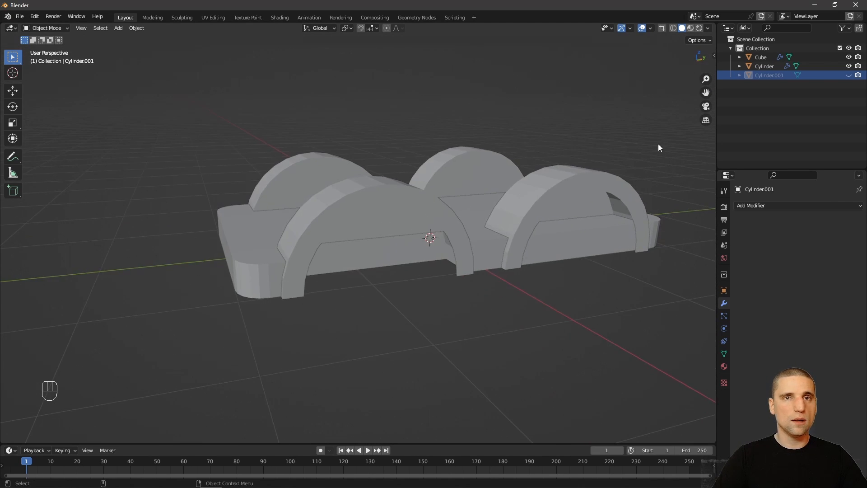
left_click(848, 76)
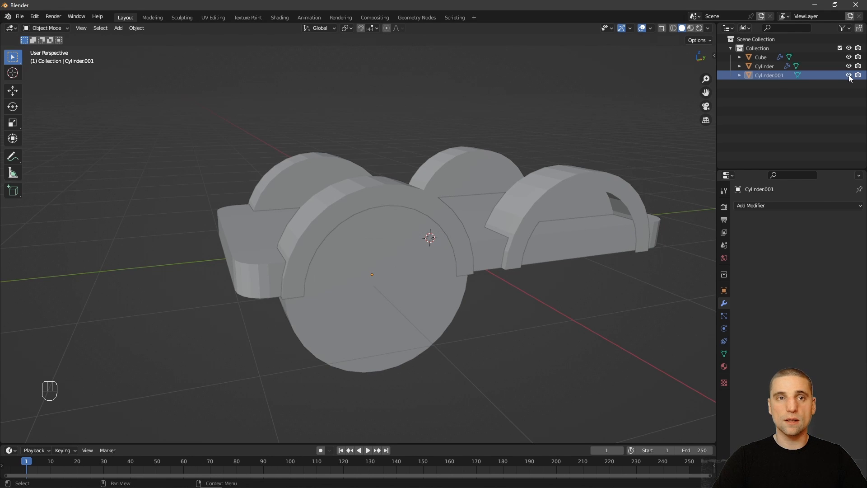
- Add a Mirror modifier on X and Y to the spare wheel Cylinder.001, with Cube as its mirror object
left_click_drag(644, 189, 499, 277, "alt")
left_click(413, 325)
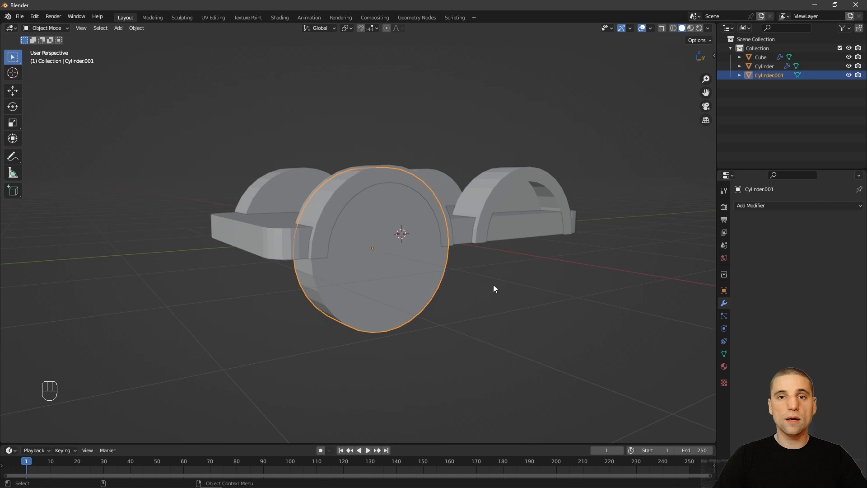
left_click(771, 204)
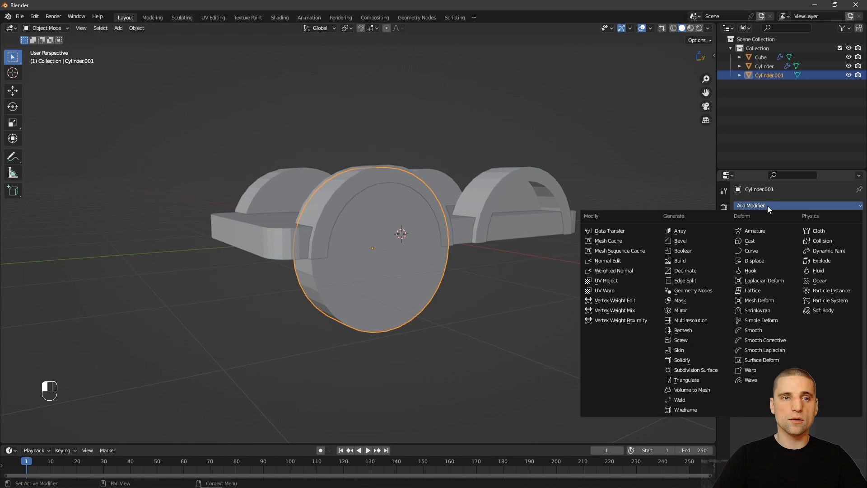
left_click(682, 310)
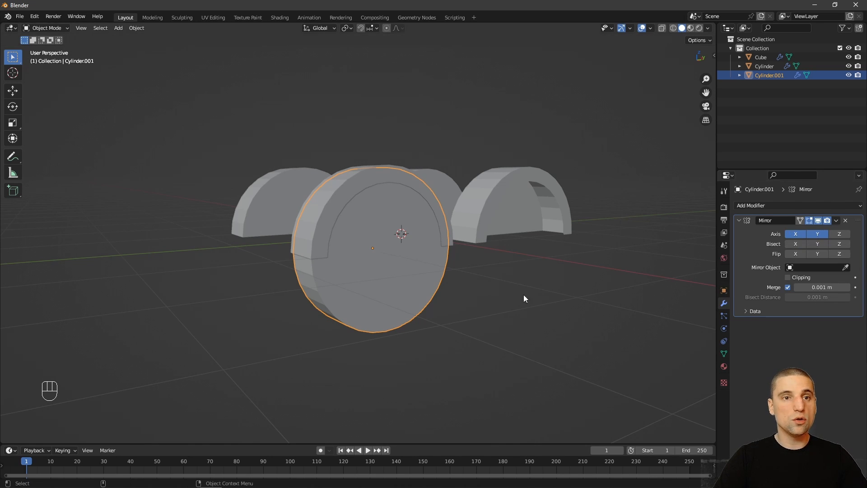
scroll(512, 293, "down", 2)
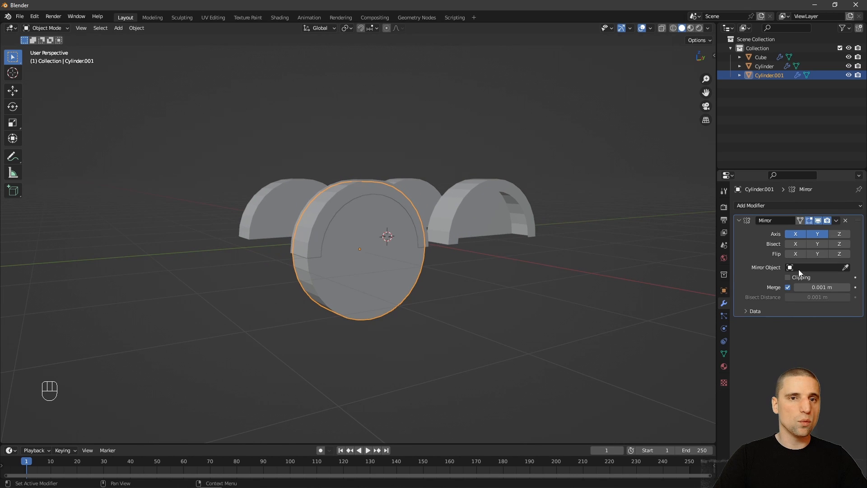
left_click(821, 270)
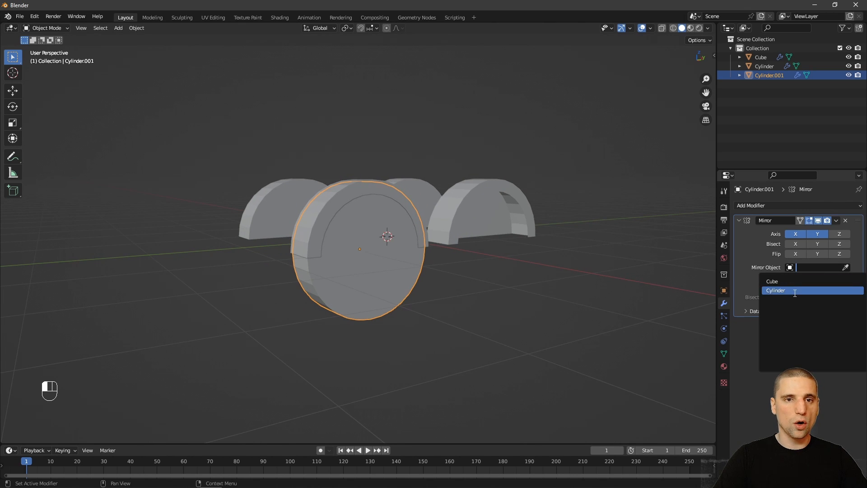
left_click(789, 282)
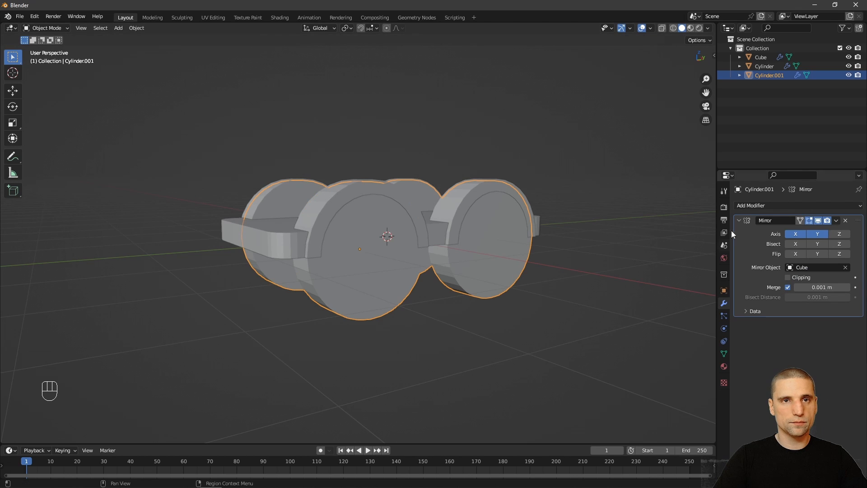
- Hide the mirrored wheels Cylinder.001 and open the wheel arch object in Edit Mode
left_click(849, 75)
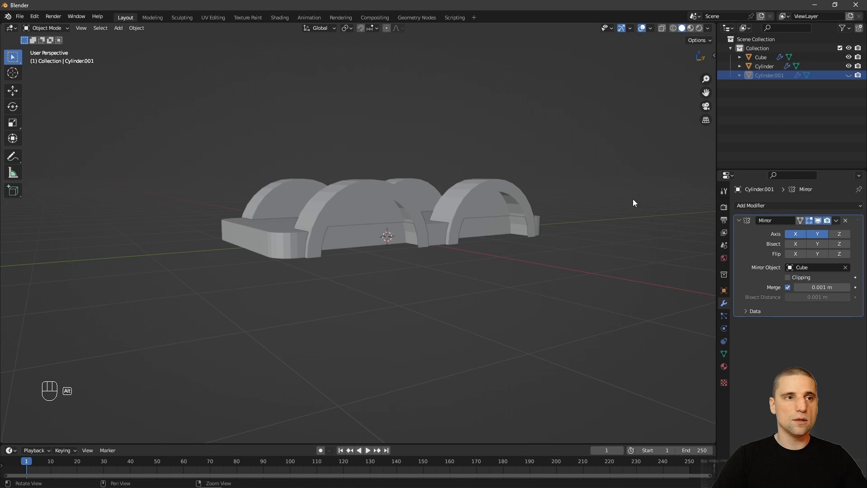
left_click_drag(634, 203, 356, 192, "alt")
left_click(356, 192)
left_click_drag(441, 253, 457, 272, "alt")
right_click_drag(458, 272, 417, 252, "alt")
left_click_drag(417, 251, 415, 261, "alt")
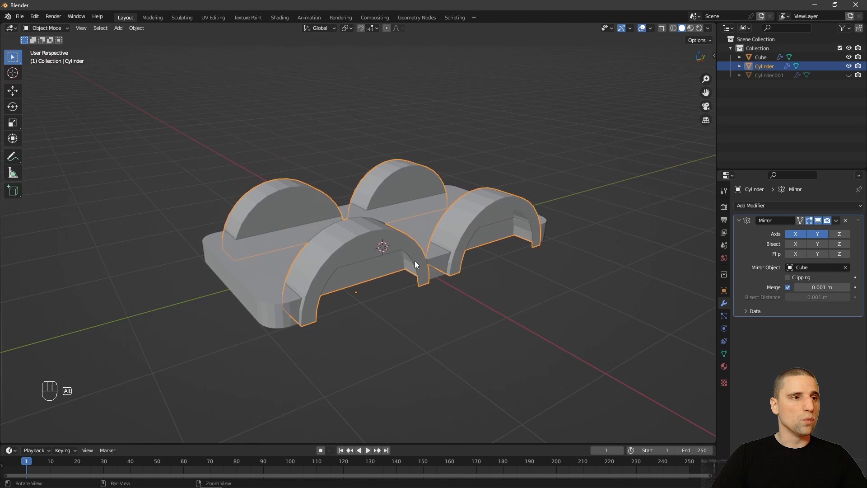
key("Tab")
scroll(400, 287, "up", 3)
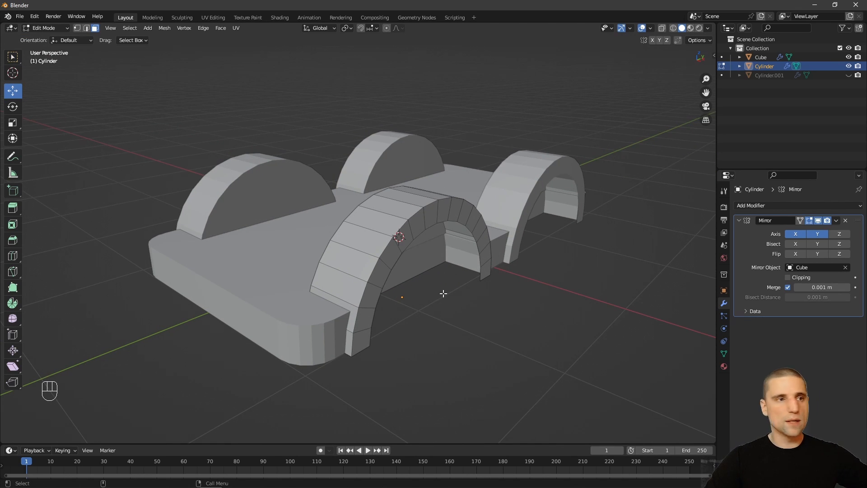
- Select the edge loop running along the outer rim of the arch's outward face
key("2")
key("w")
left_click(353, 337)
right_click_drag(355, 315, 336, 272, "alt")
right_click_drag(334, 304, 321, 279, "alt")
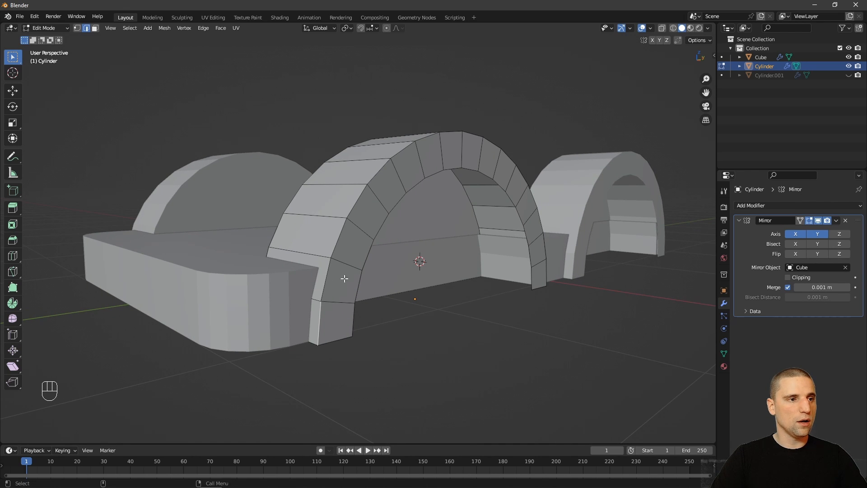
middle_click_drag(345, 277, 360, 292)
left_click(299, 286, "alt+shift")
left_click(299, 286, "alt+shift")
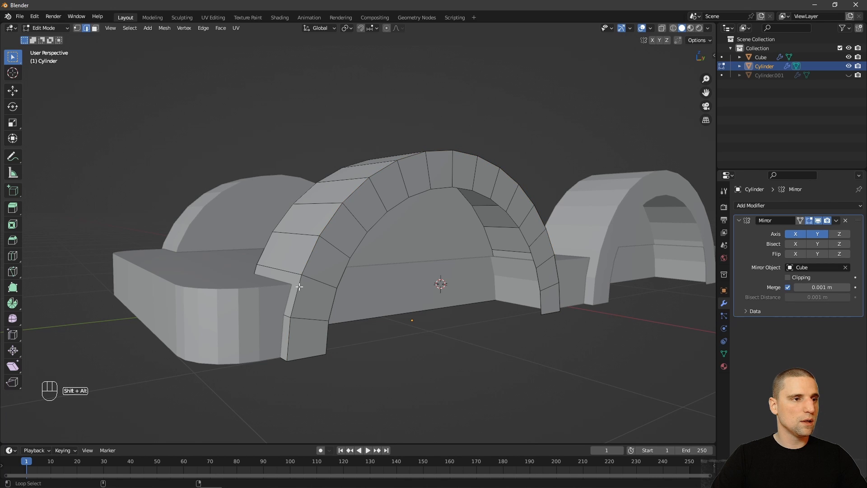
left_click(299, 287, "alt+shift")
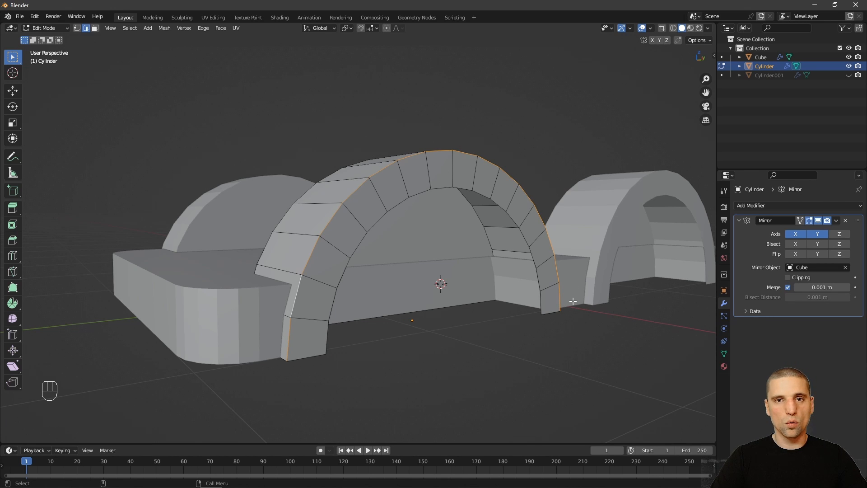
middle_click_drag(594, 312, 496, 288)
- Try to bevel the arch's outer rim edges about 0.15 m wide with 5 segments
key("ctrl+b")
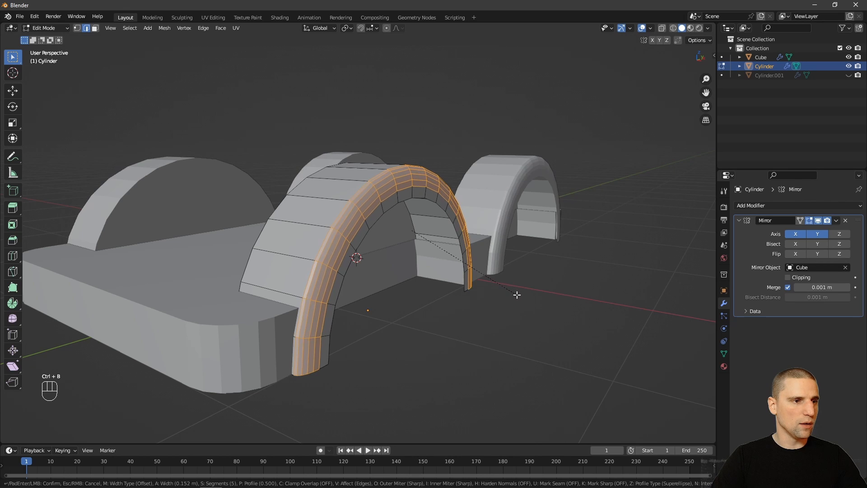
left_click(518, 294)
key("Tab")
left_click_drag(518, 295, 404, 306, "alt")
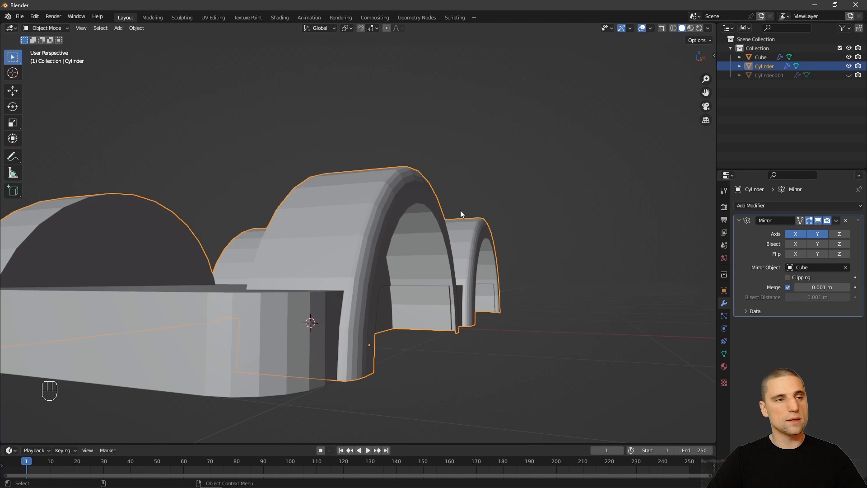
key("ctrl+z")
key("ctrl+z")
key("Tab")
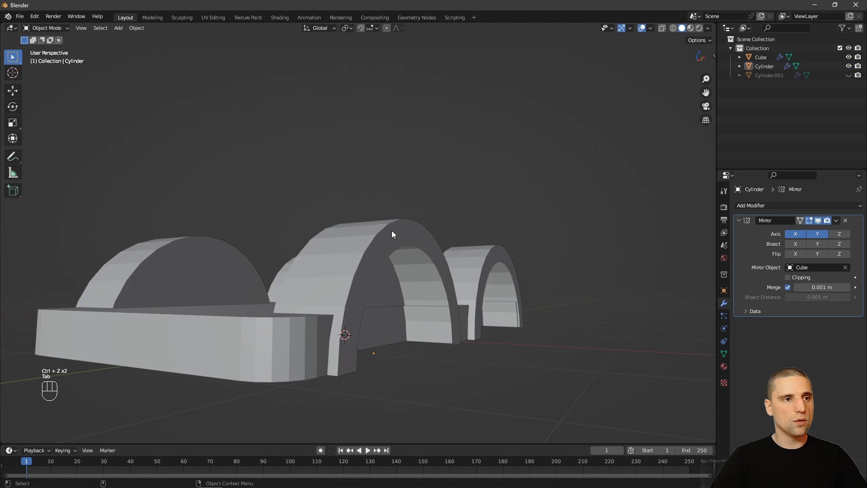
- Apply all transforms to the wheel arch object in Object Mode
left_click(392, 230)
left_click_drag(419, 236, 387, 257, "alt")
left_click(136, 29)
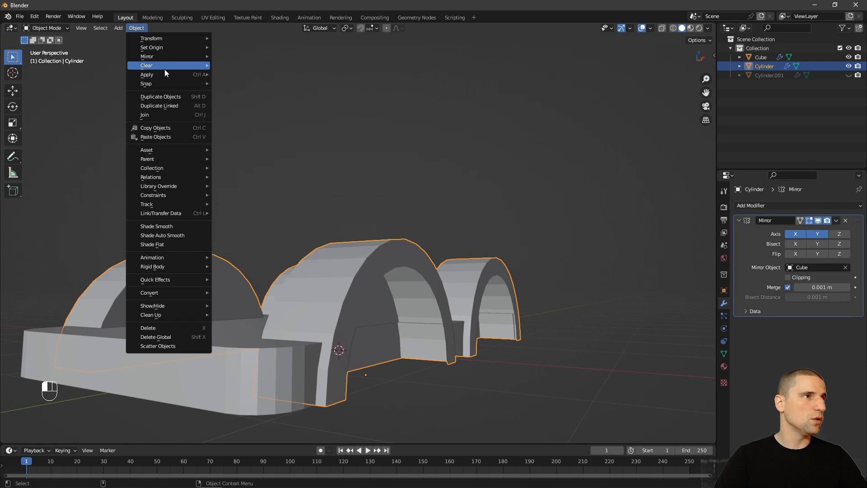
mouse_move(155, 77)
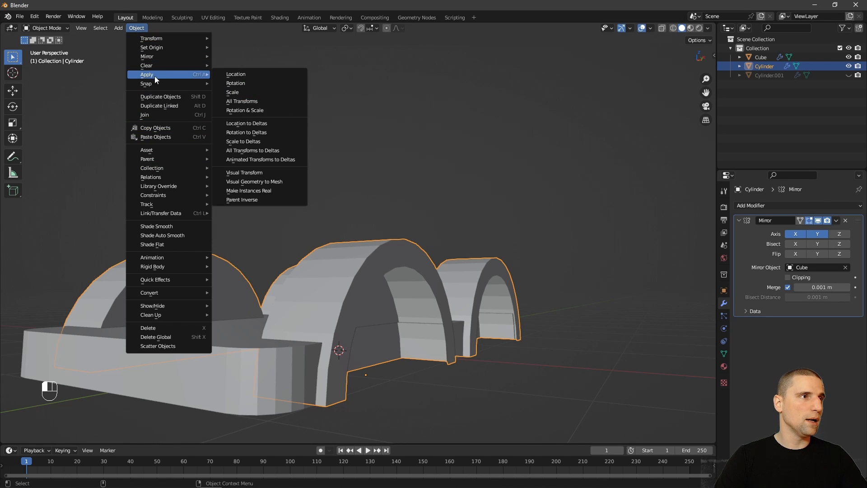
left_click(264, 101)
- Bevel the arch's outer rim edge loop with 5 segments, return to Object Mode and inspect the rounded arches
key("Tab")
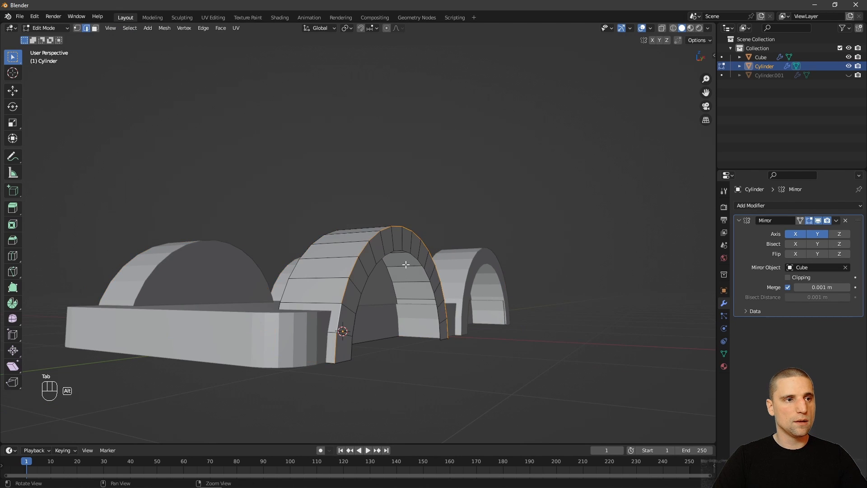
mouse_move(406, 265)
middle_mouse_down()
mouse_move(405, 244)
mouse_move(402, 253)
middle_mouse_up()
scroll(402, 255, "up", 2)
key("ctrl+b")
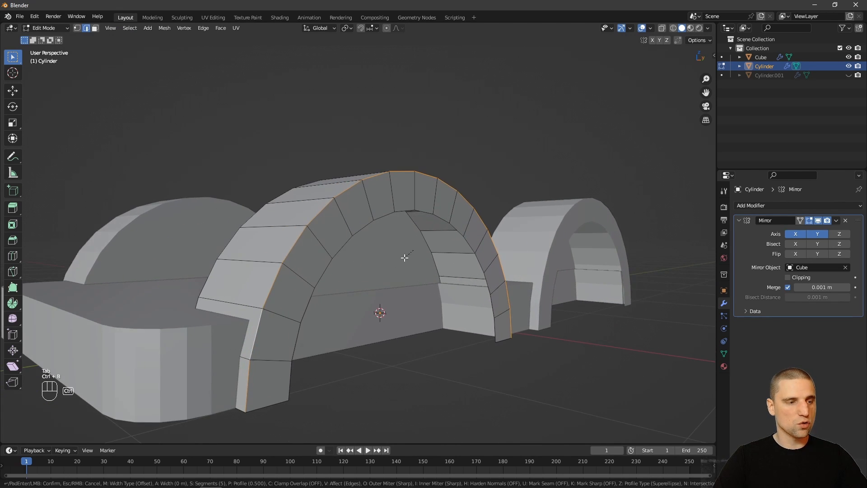
left_click(434, 264)
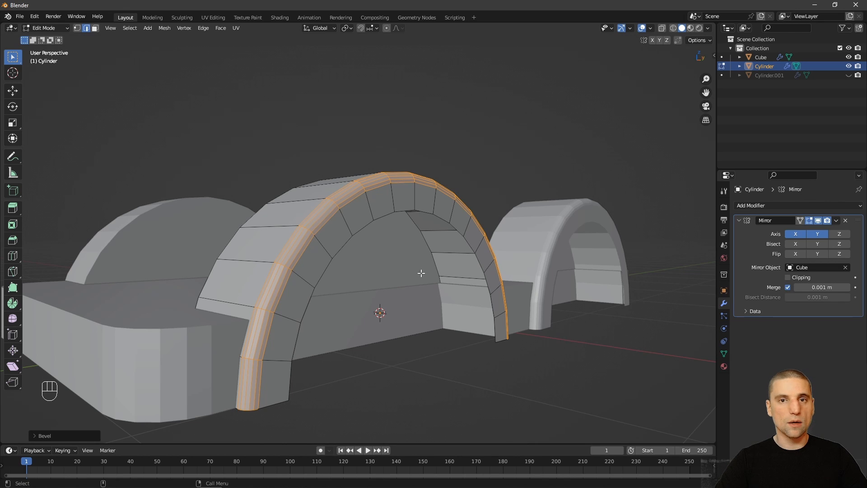
middle_click_drag(416, 270, 446, 278)
key("Tab")
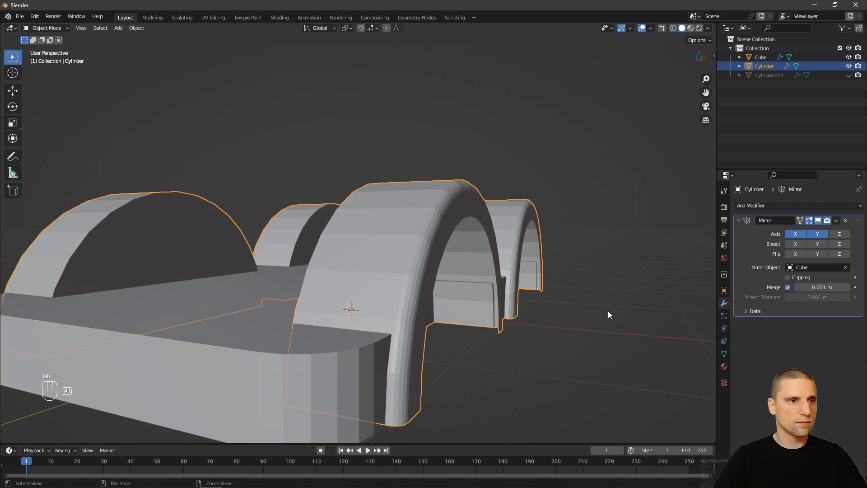
scroll(608, 311, "down", 4)
left_click_drag(459, 144, 499, 148)
left_click_drag(502, 151, 540, 211, "alt")
right_click_drag(538, 213, 483, 241, "alt")
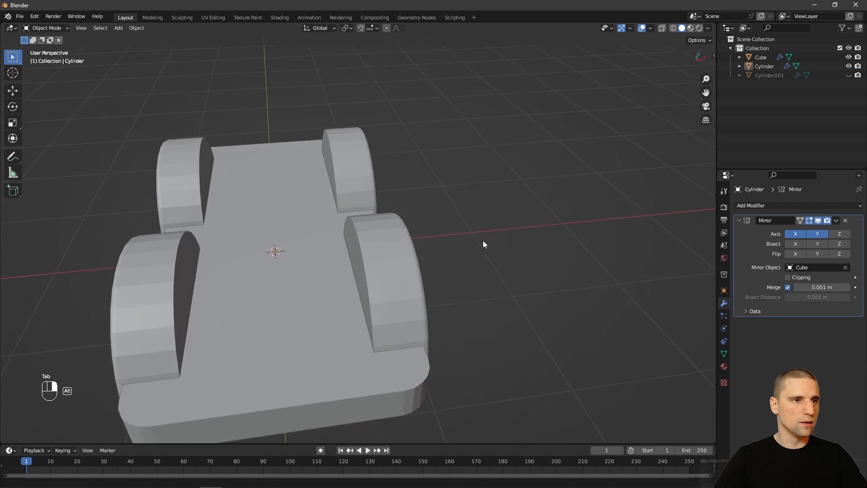
- Select the edge loop along the inner rim of the arch's outward face in Edit Mode
left_click_drag(484, 240, 306, 273, "alt")
right_click_drag(306, 273, 343, 289, "alt")
key("Tab")
left_click_drag(343, 289, 319, 259, "alt")
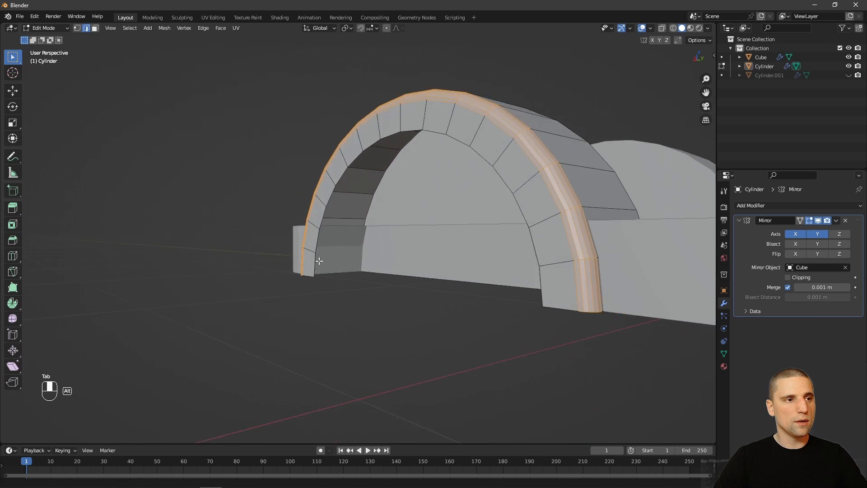
right_click_drag(319, 259, 308, 290, "alt")
left_click(310, 295)
left_click_drag(311, 295, 320, 257, "alt")
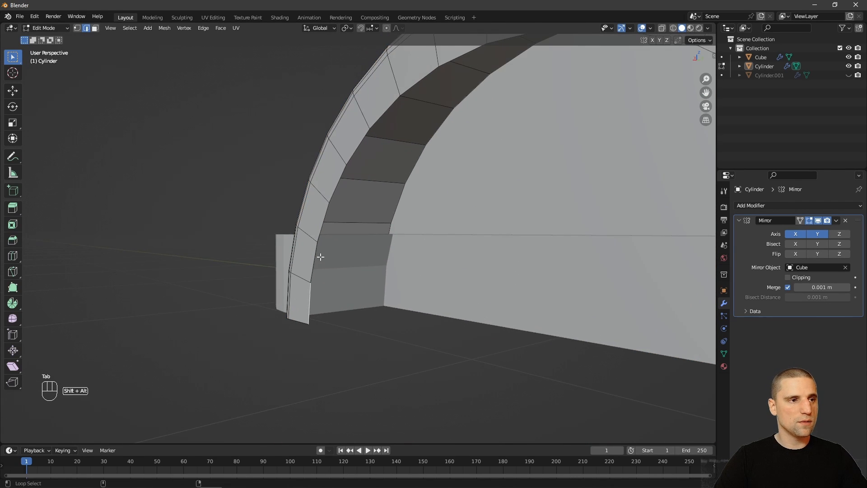
left_click_drag(321, 308, 321, 291, "alt")
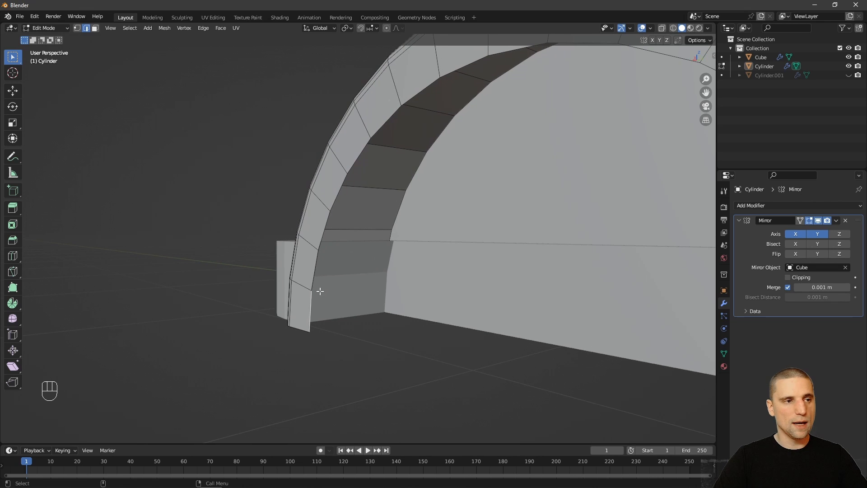
left_click(314, 268, "alt+shift")
left_click(315, 270, "alt+shift")
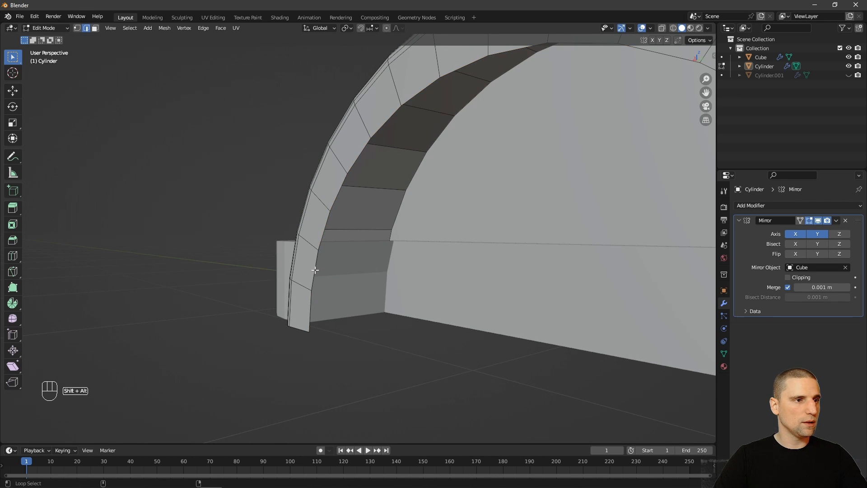
left_click(315, 270, "alt+shift")
left_click(315, 270, "alt+shift")
left_click(315, 271, "alt+shift")
left_click_drag(379, 268, 344, 221, "alt")
left_click_drag(525, 280, 489, 248, "alt")
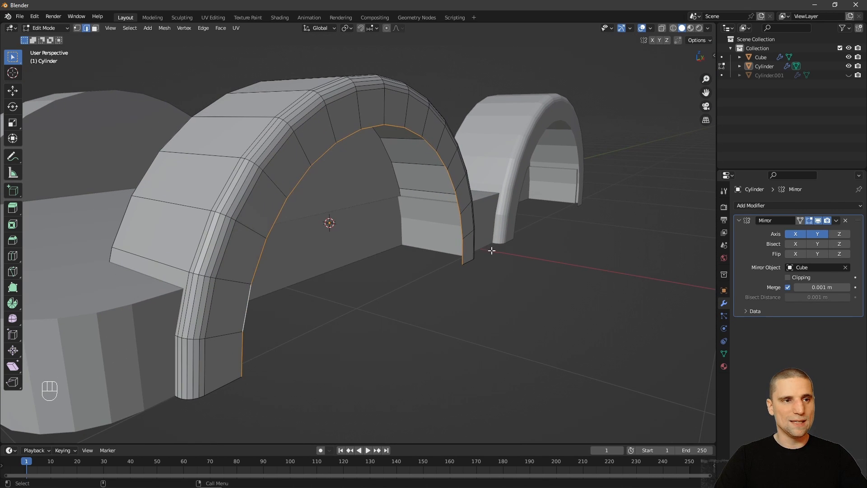
- Extrude the inner rim edges slightly inward along X to give the arch visible thickness
key("e")
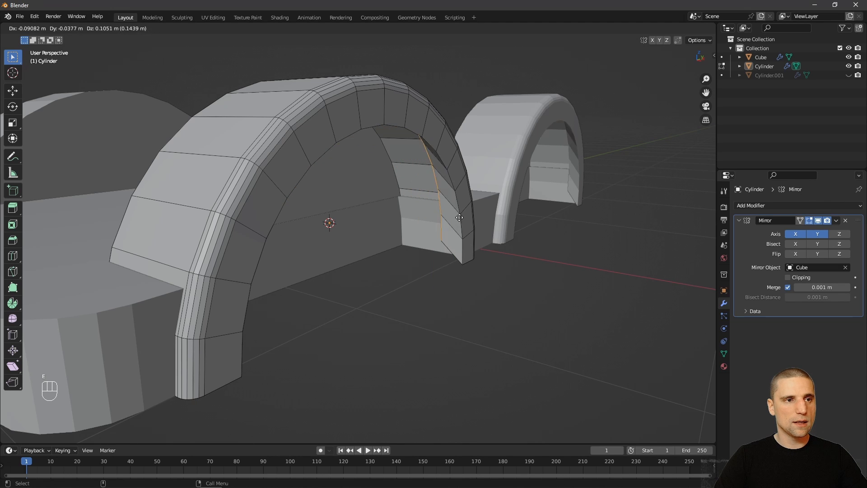
right_click(462, 234)
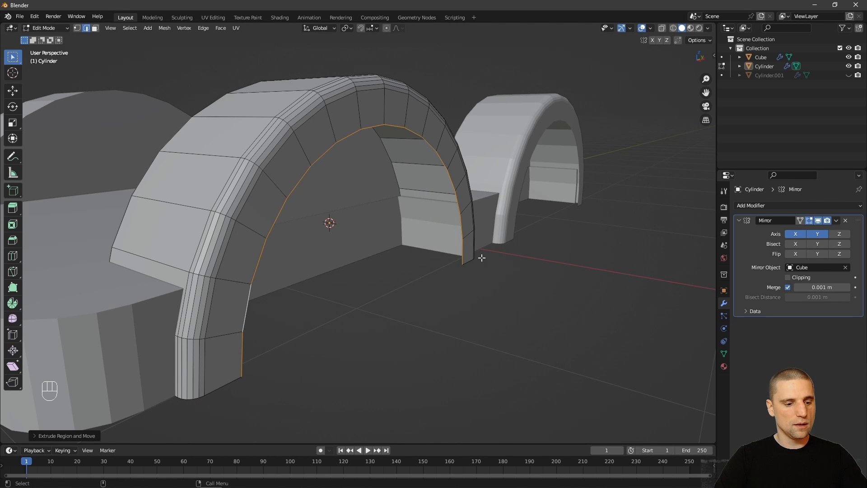
key("space")
left_click_drag(414, 206, 404, 207)
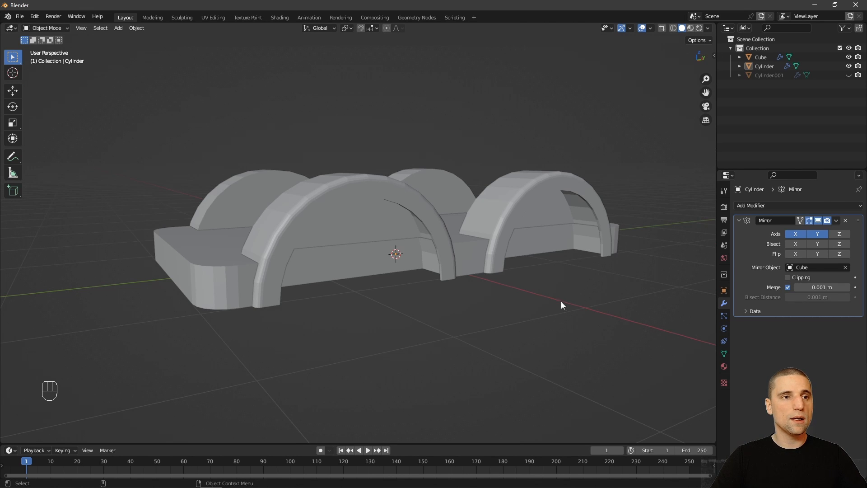
- Show the mirrored wheels Cylinder.001 again and duplicate them in place
right_click_drag(583, 282, 564, 293, "alt")
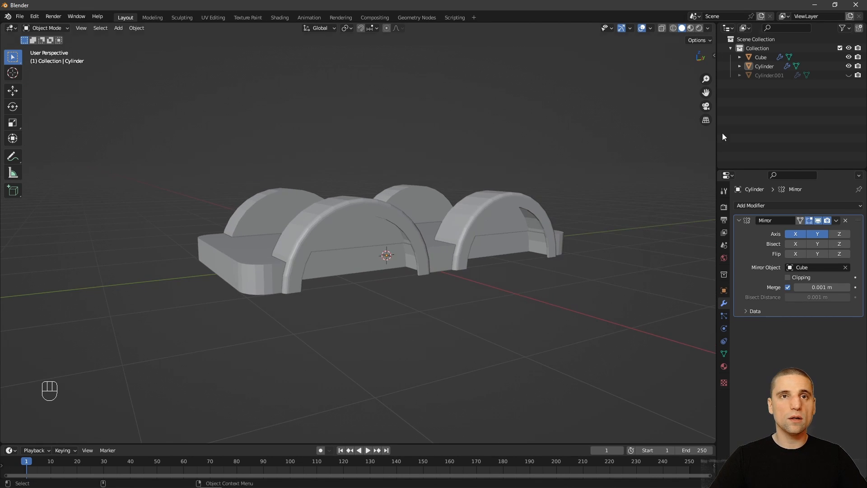
left_click(849, 76)
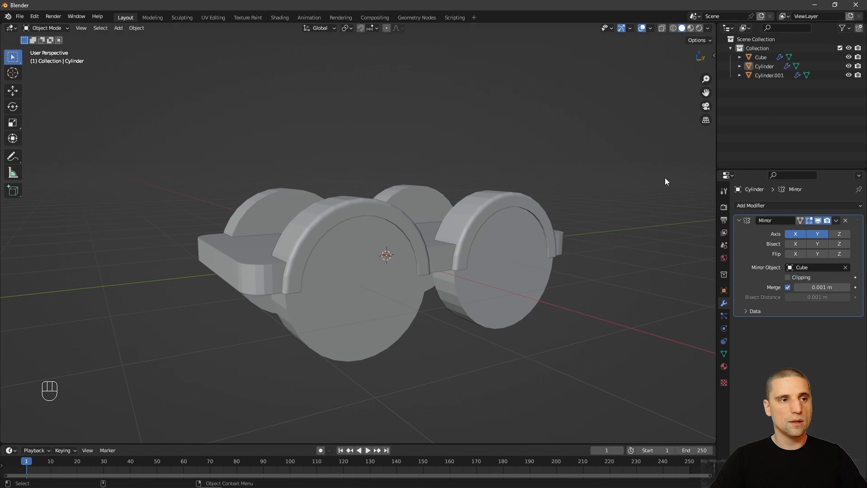
left_click(403, 327)
scroll(463, 284, "down", 2)
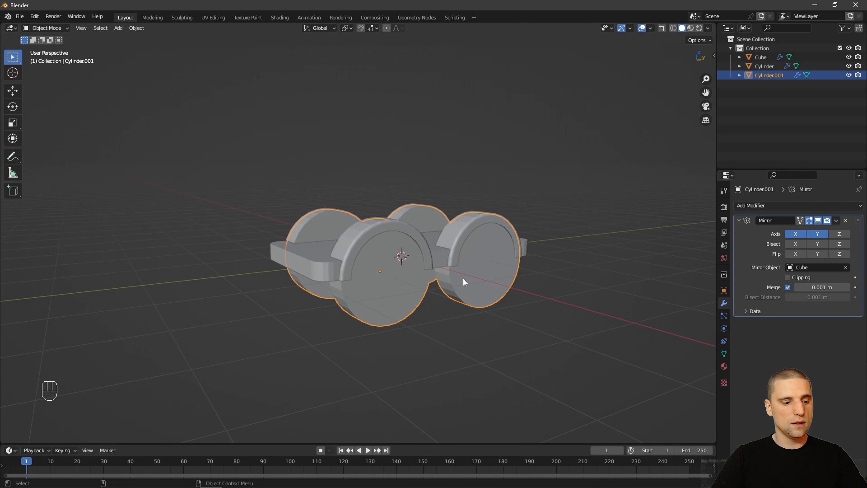
key("shift+d")
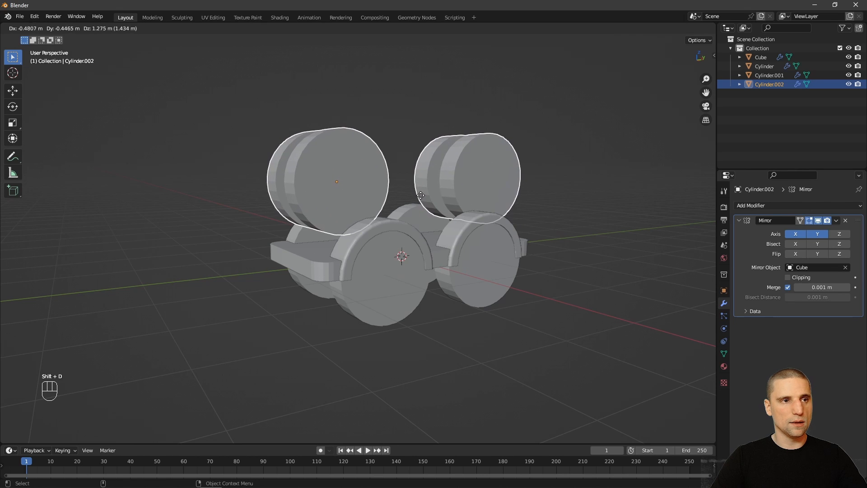
right_click(421, 198)
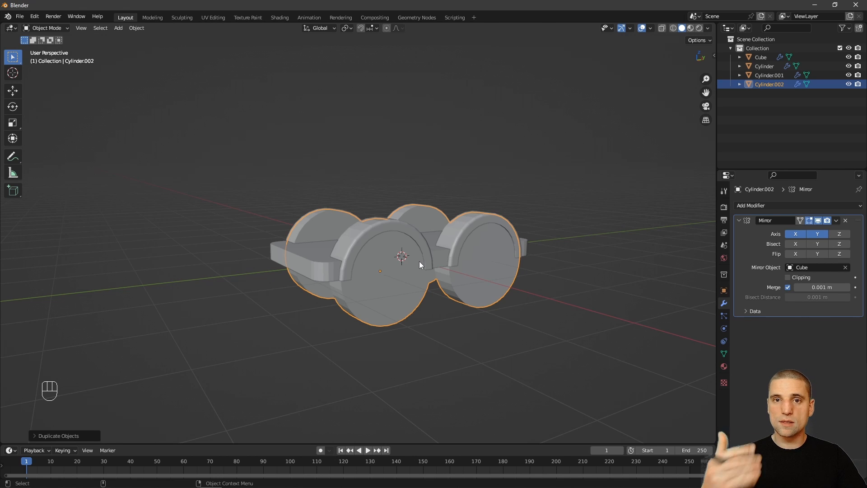
right_click_drag(419, 241, 382, 305, "alt")
scroll(463, 287, "up", 3)
key("Tab")
left_click_drag(404, 317, 543, 260, "alt")
key("s")
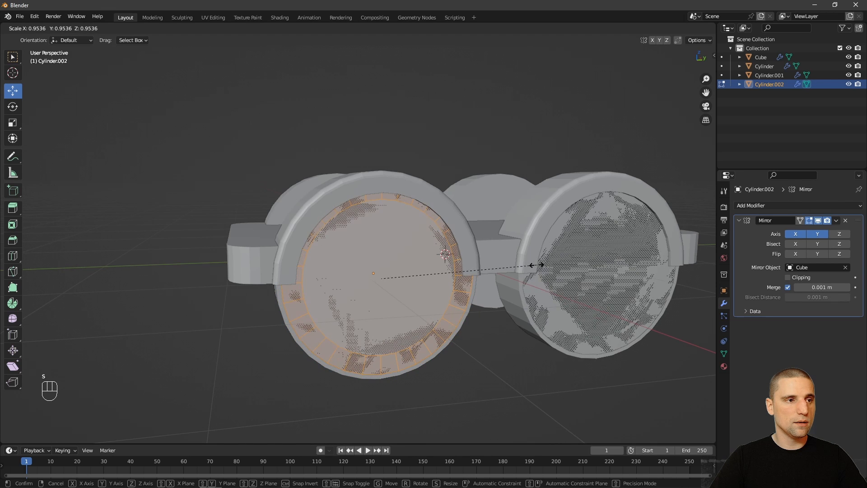
right_click(537, 266)
- Hide the original wheels Cylinder.001 and return to Object Mode with the duplicate Cylinder.002 in view
left_click_drag(530, 264, 553, 256, "alt")
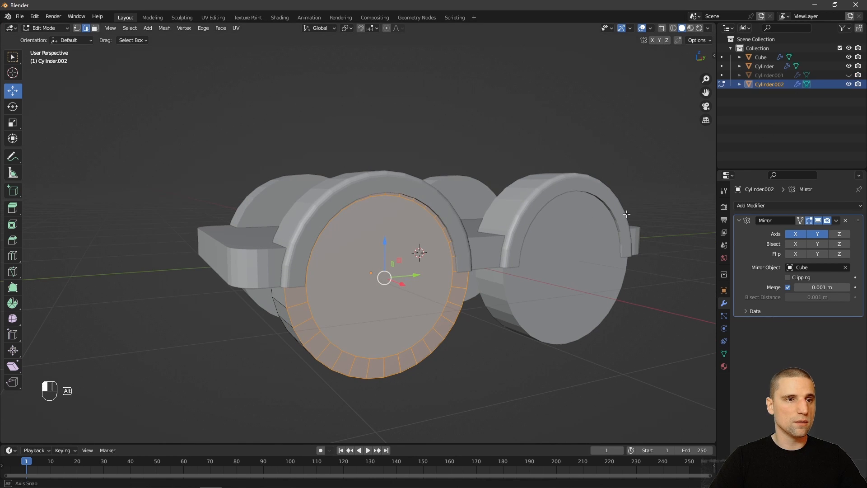
left_click_drag(633, 172, 412, 280, "alt")
key("Tab")
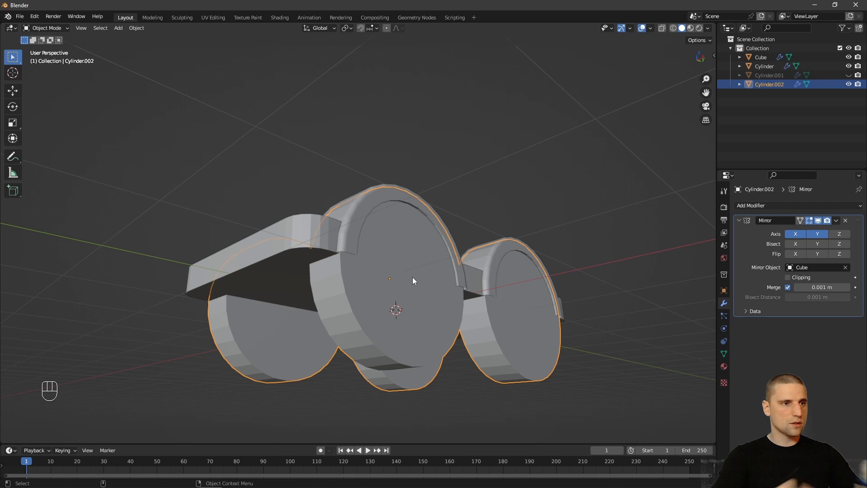
- Select the entire Cylinder.002 wheel mesh in Edit Mode and widen it along X with the Scale tool
middle_click_drag(481, 343, 509, 338)
key("Tab")
key("a")
key("space")
left_click(494, 326)
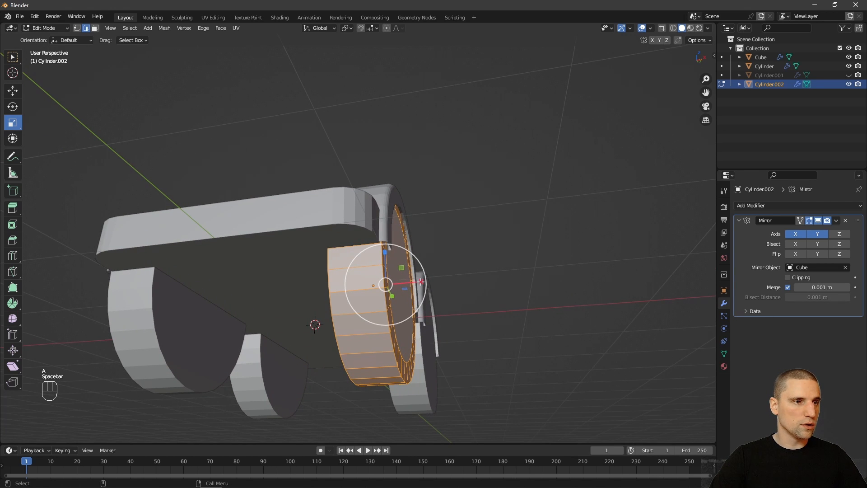
left_click_drag(421, 282, 442, 281)
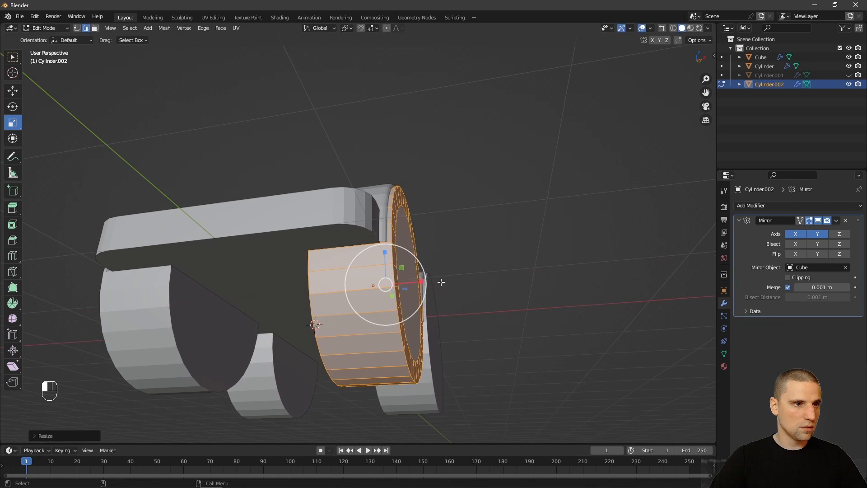
- Move the wheel mesh outward along X and scale it slightly narrower along X
key("space")
left_click(439, 278)
middle_click_drag(440, 279, 449, 278)
left_click_drag(419, 284, 428, 284)
middle_click_drag(456, 278, 468, 277)
key("space")
left_click(450, 293)
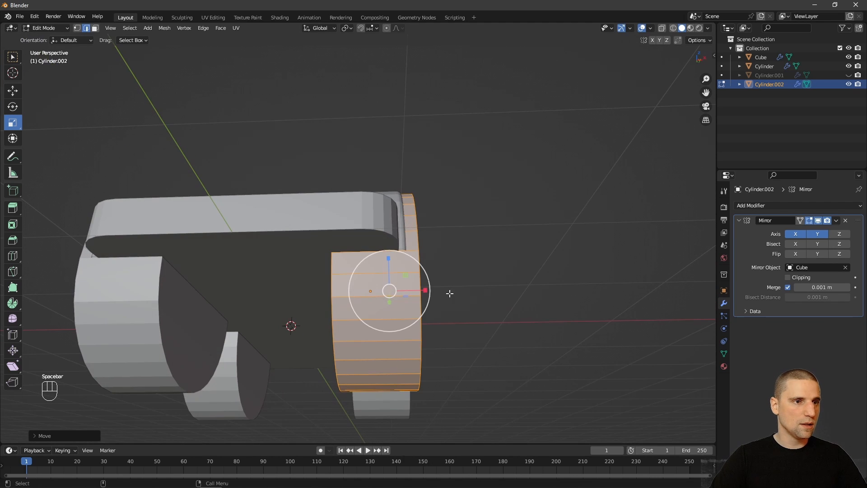
left_click_drag(426, 290, 419, 290)
- Scale the wheel mesh uniformly to about 0.80 in the right side view so it fits inside the arch
middle_click_drag(482, 272, 455, 263)
key("KP_1")
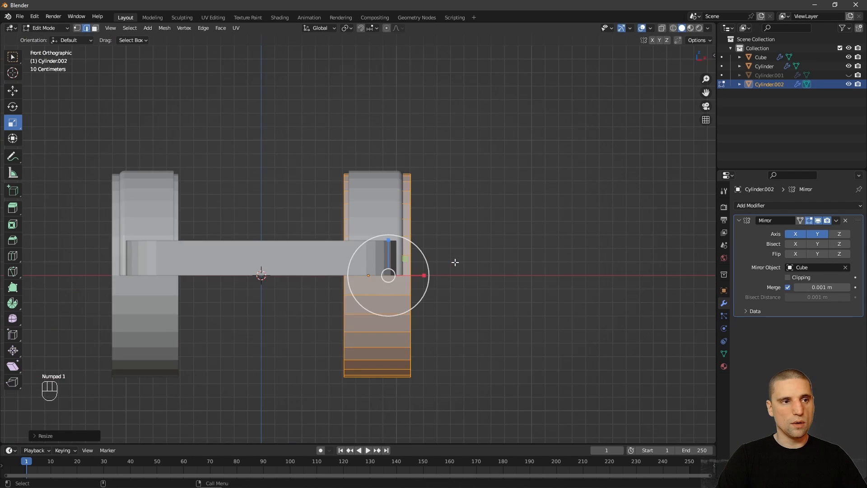
key("KP_3")
key("s")
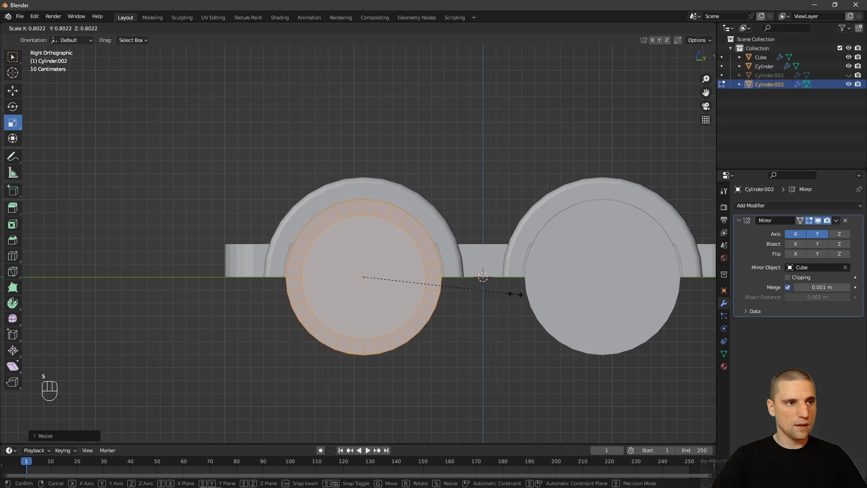
left_click(515, 293)
- Shift the wheel mesh slightly outward along X, return to Object Mode and inspect the wheels under the arches
left_click_drag(515, 293, 490, 238, "alt")
key("w")
mouse_move(414, 278)
left_mouse_down()
mouse_move(520, 244)
mouse_move(520, 225)
mouse_move(425, 279)
left_mouse_up()
scroll(488, 250, "up", 1)
key("space")
key("Tab")
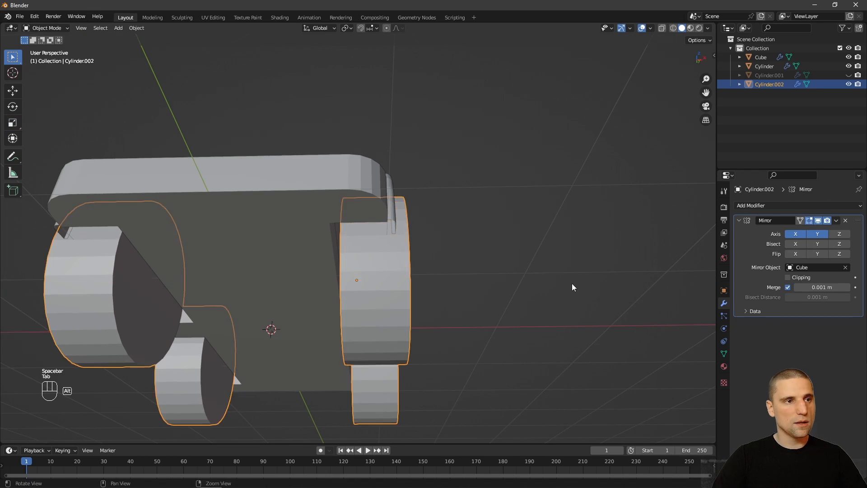
right_click_drag(572, 283, 520, 244, "alt")
left_click_drag(520, 244, 420, 298, "alt")
left_click(443, 312)
left_click_drag(452, 298, 382, 310, "alt")
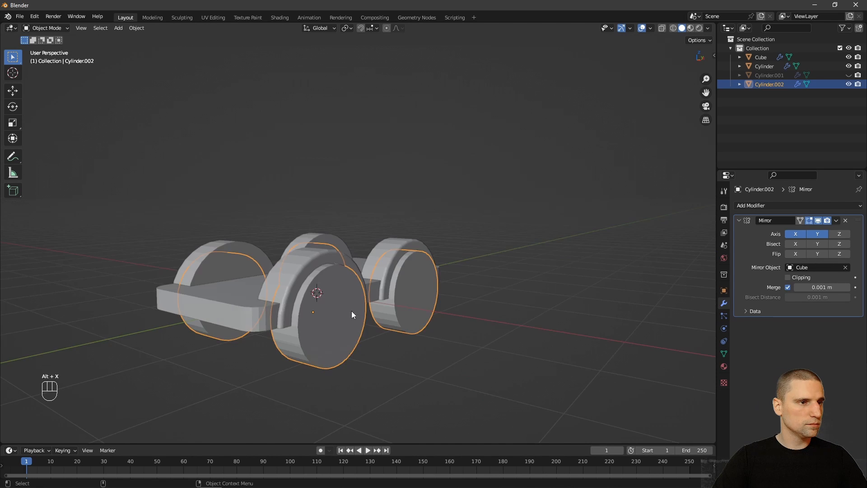
middle_click_drag(351, 311, 386, 278, "alt")
right_click_drag(387, 278, 423, 335, "alt")
- Select only the wheel's large outward cap face in Edit Mode using face selection
key("Tab")
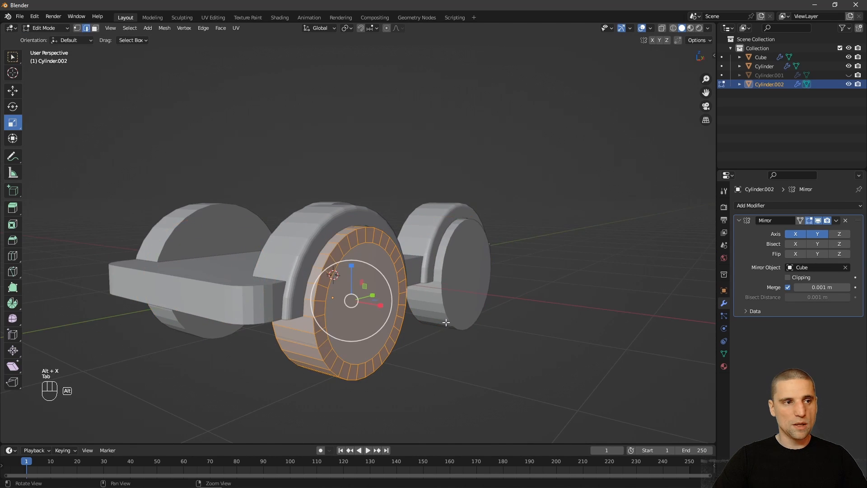
left_click_drag(447, 321, 402, 313, "alt")
right_click_drag(402, 313, 429, 326, "alt")
middle_click_drag(429, 326, 449, 308)
key("3")
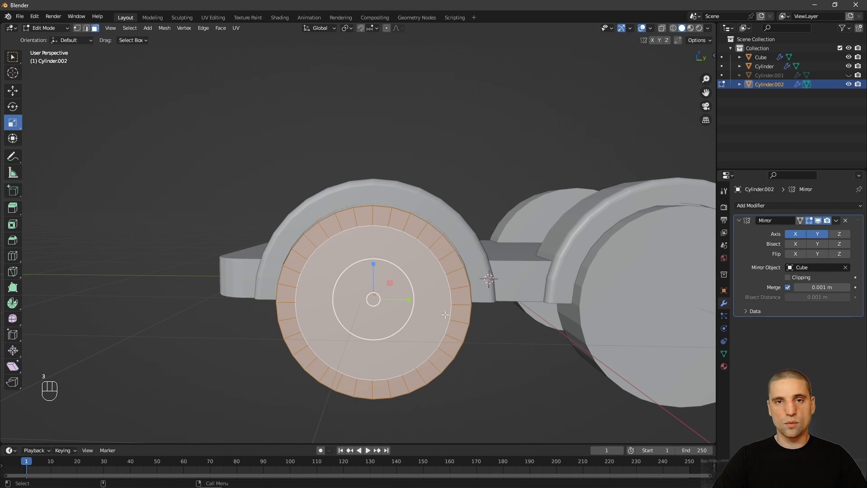
key("q")
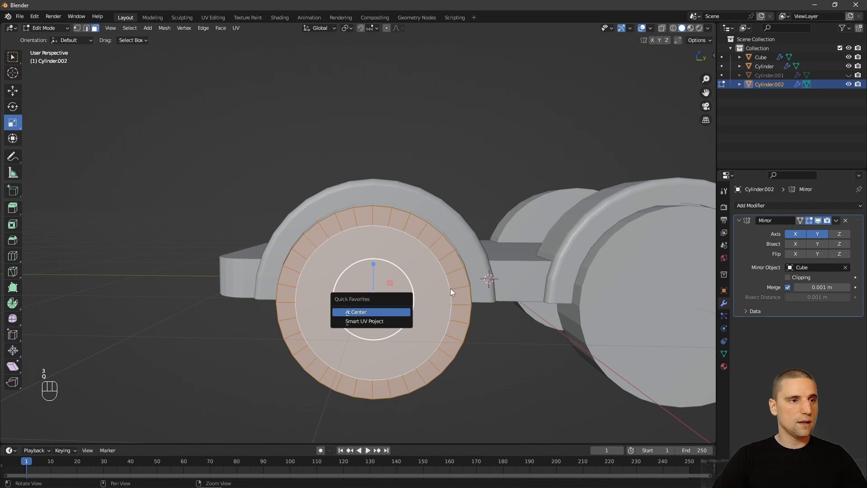
middle_click_drag(415, 341, 429, 334, "alt")
right_click_drag(430, 334, 432, 332, "alt")
key("w")
left_click(415, 316)
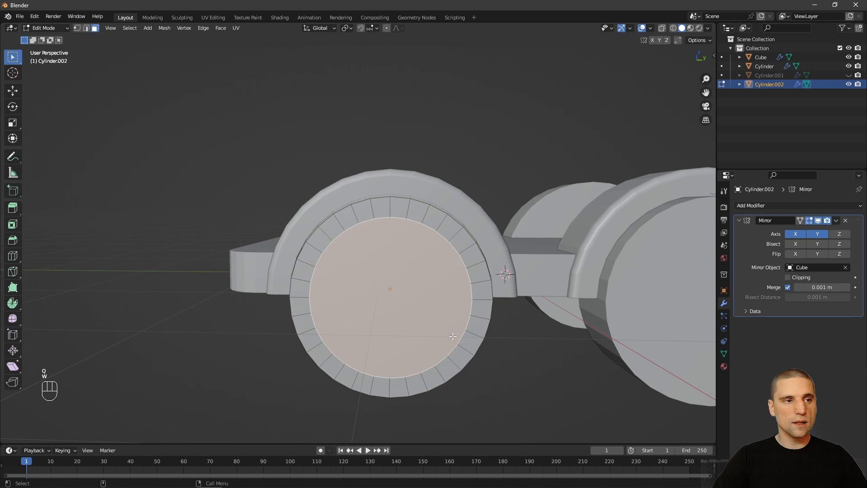
- Scale the wheel's outer cap face down to form a smaller hub circle inside a wider tire rim
left_click_drag(453, 336, 429, 332, "alt")
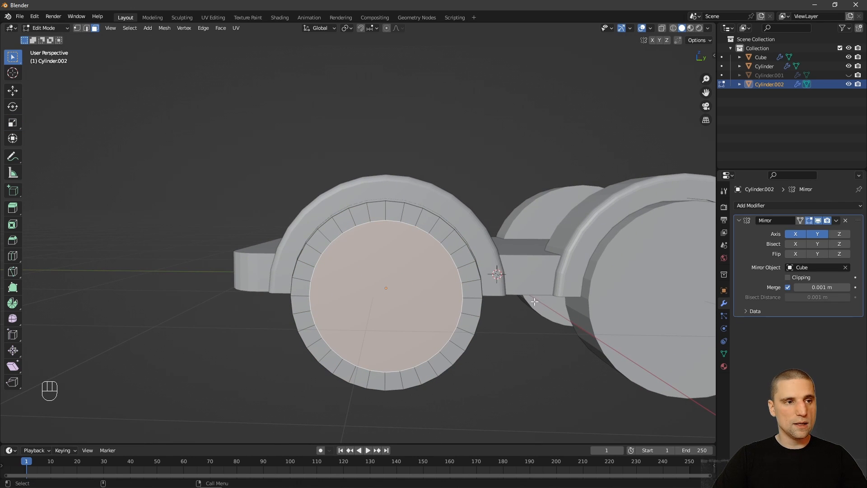
key("s")
left_click(513, 304)
left_click_drag(532, 311, 421, 281, "alt")
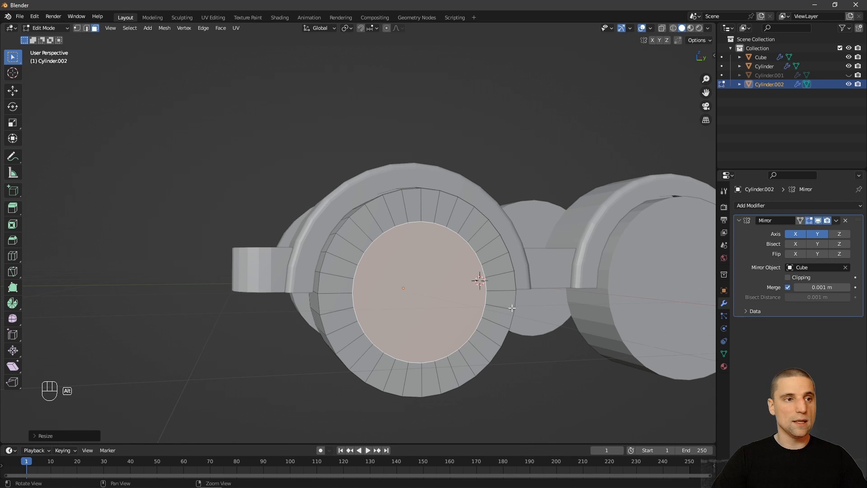
- Extrude the hub face about 0.058 m into the wheel to create a recess
left_click_drag(512, 307, 555, 290, "alt")
key("e")
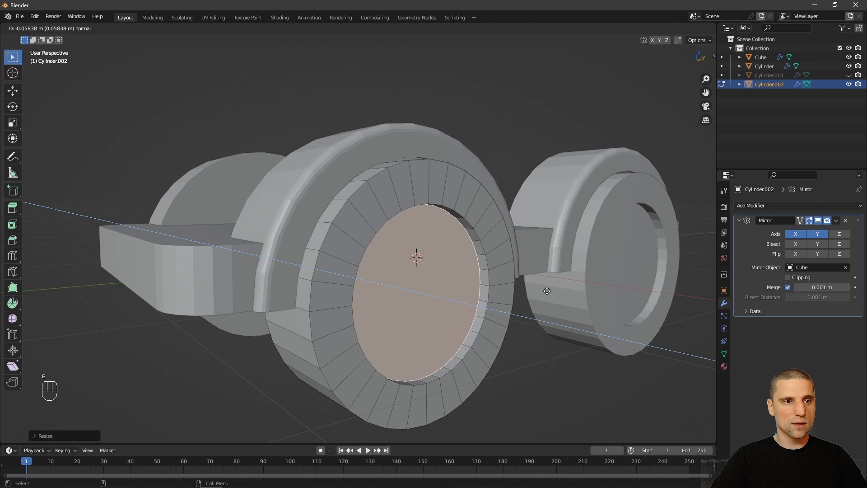
left_click(547, 291)
left_click_drag(545, 288, 510, 263, "alt")
right_click_drag(510, 263, 459, 286, "alt")
left_click_drag(459, 286, 478, 267, "alt")
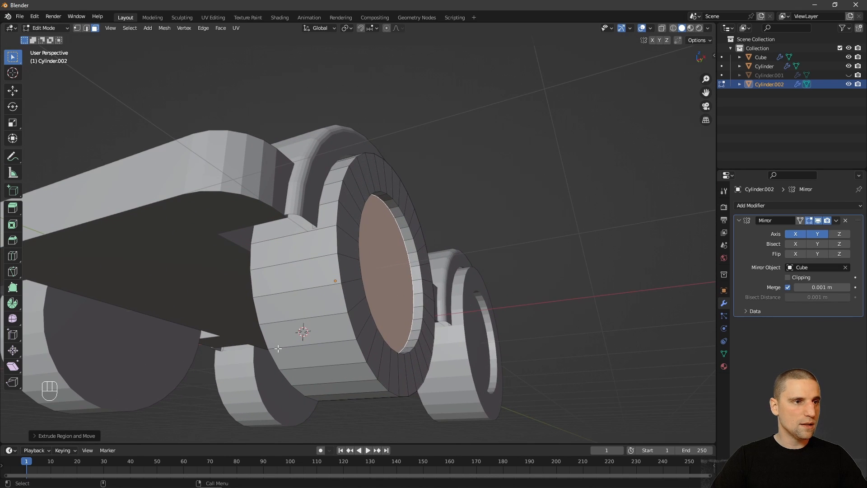
- Add a single loop cut around the middle of the wheel's tread
middle_click_drag(399, 319, 436, 296)
key("ctrl+r")
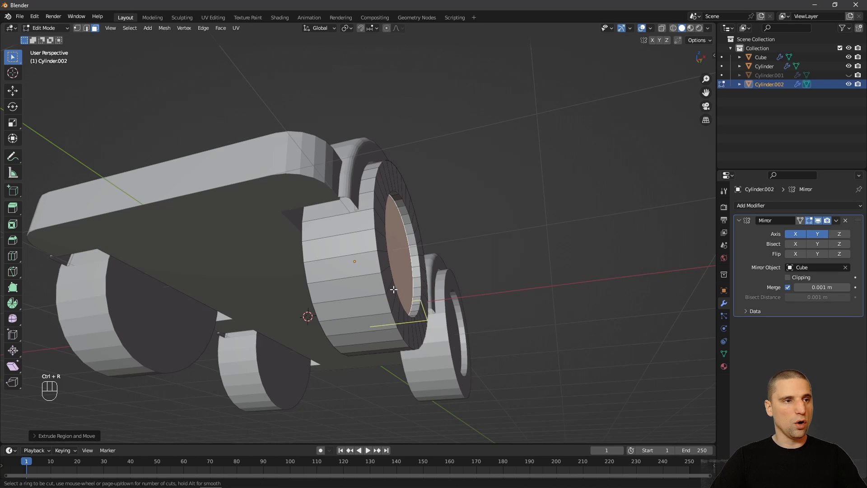
left_click(357, 266)
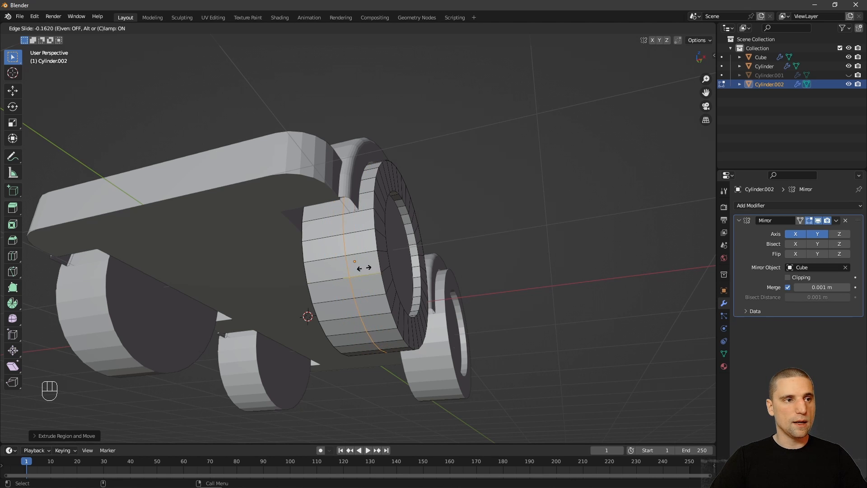
left_click(377, 268)
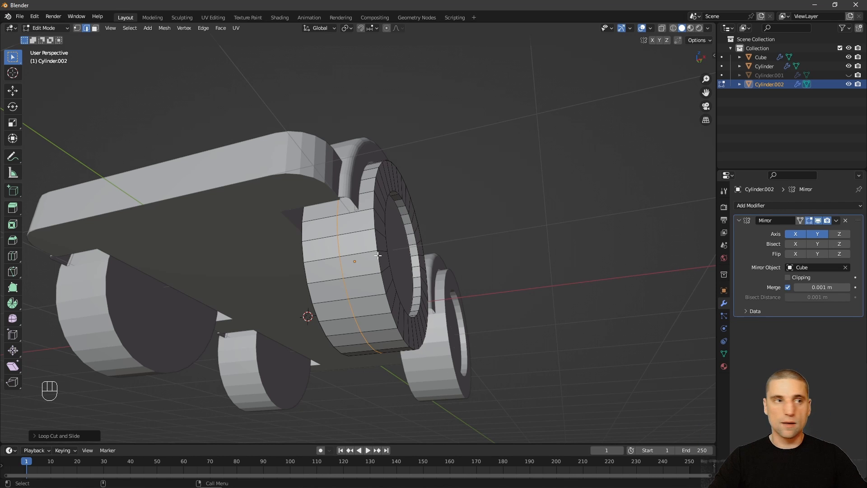
- Bevel the tread's centre loop with a width of 0.134 m and a single segment to form a strip
middle_click_drag(449, 263, 467, 295)
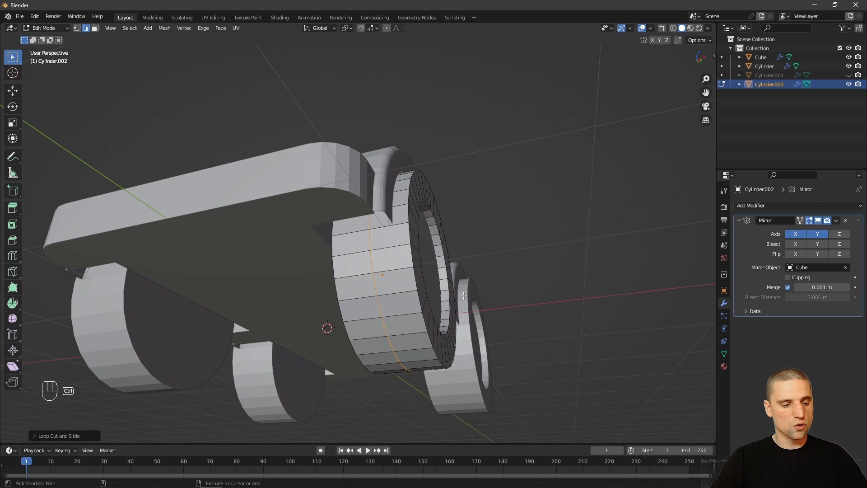
key("ctrl+b")
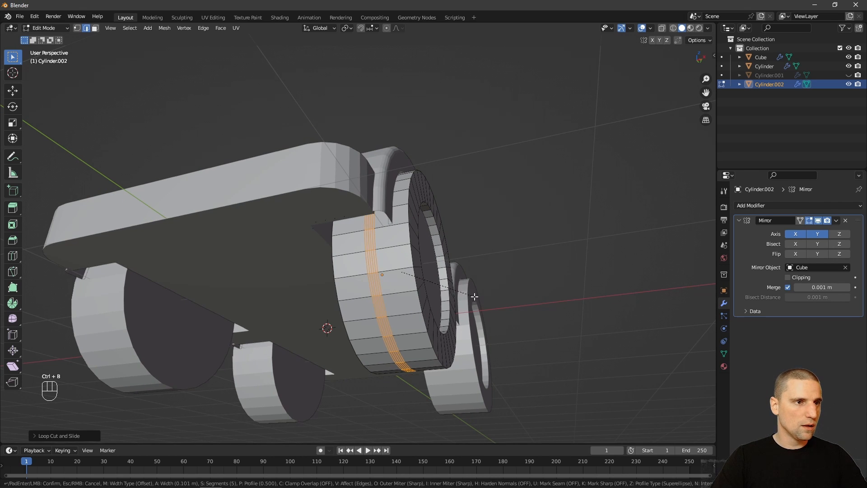
left_click(472, 296)
left_click(35, 435)
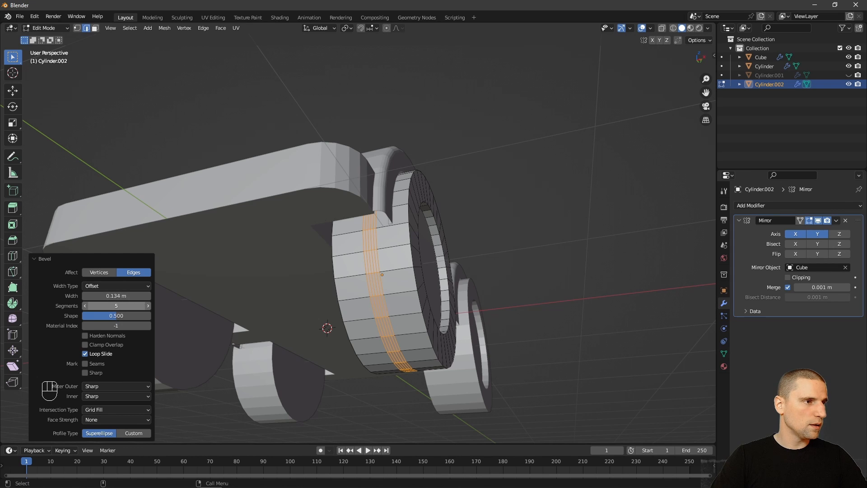
left_click_drag(134, 306, 64, 303)
left_click(34, 260)
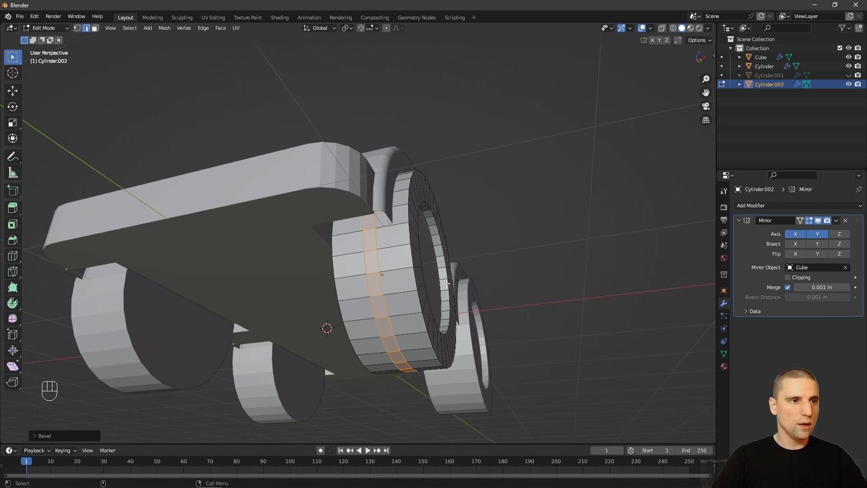
- Scale the tread's centre strip slightly wider along X
middle_click_drag(470, 283, 490, 287)
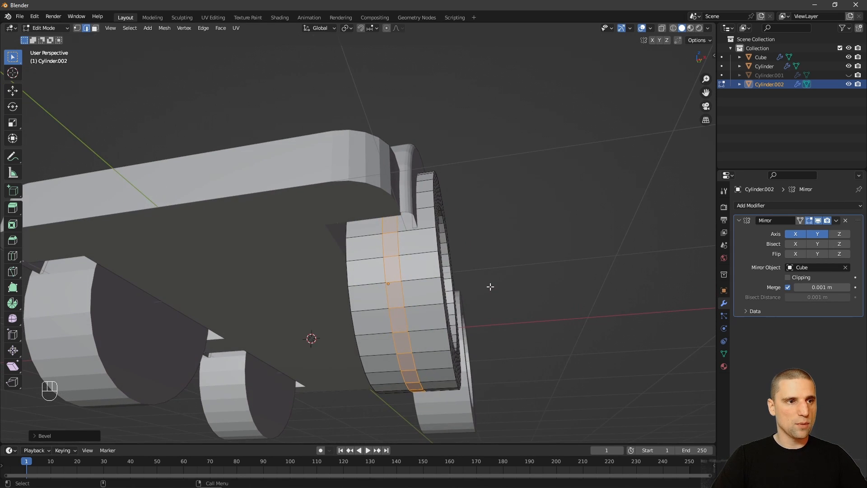
key("space")
key("s")
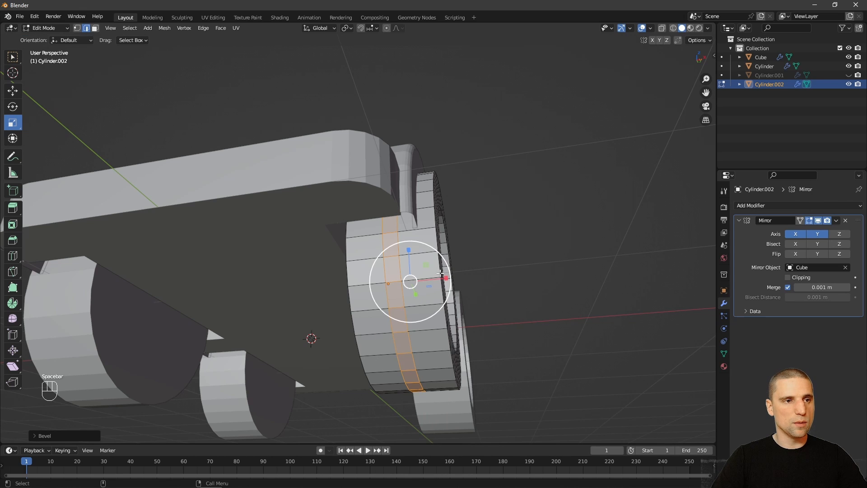
left_click_drag(450, 277, 527, 290)
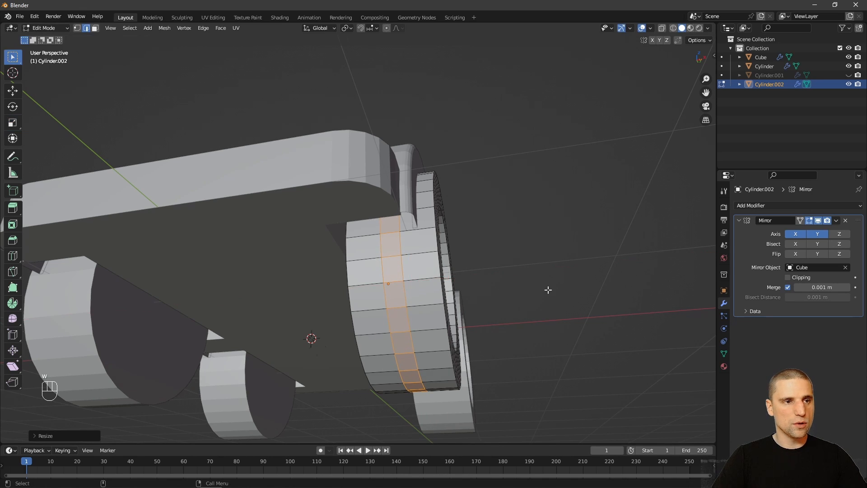
- Try duplicating the wheel's recessed hub face in place, and undo the duplicate
middle_click_drag(548, 290, 391, 280)
scroll(452, 273, "up", 5)
key("3")
left_click(453, 301, "alt")
scroll(454, 300, "down", 4)
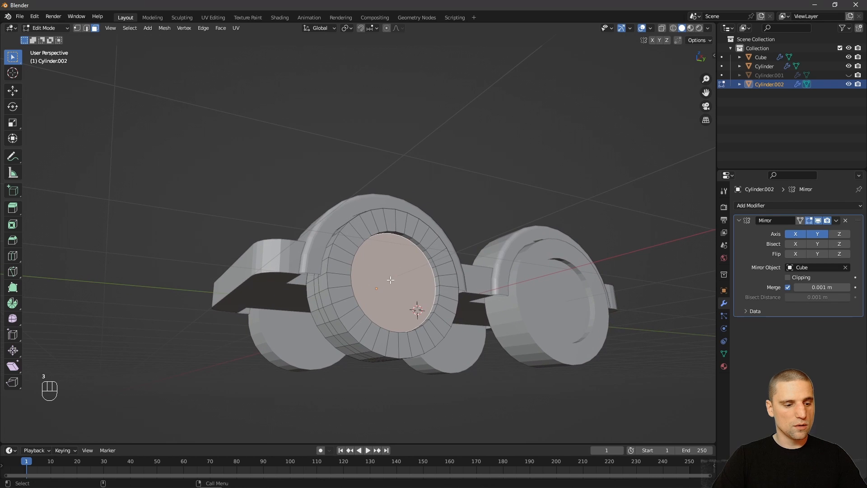
key("shift+d")
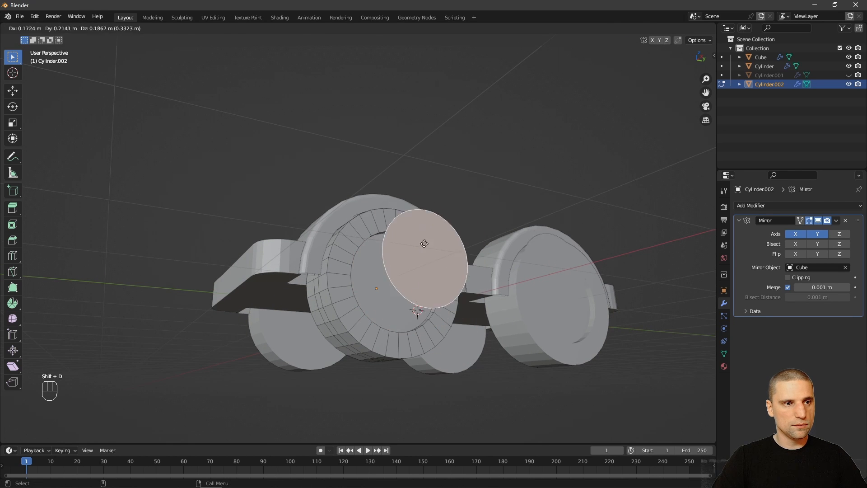
right_click(414, 246)
middle_click_drag(413, 246, 422, 280)
scroll(424, 291, "up", 2)
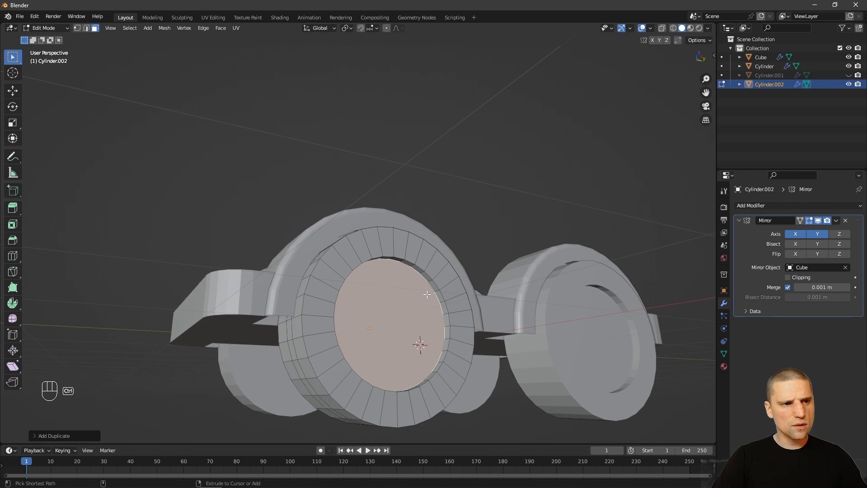
key("ctrl+z")
key("ctrl+z")
- Separate the recessed hub face into its own object by selection, return to Object Mode and select the new hub discs
left_click(418, 340, "alt")
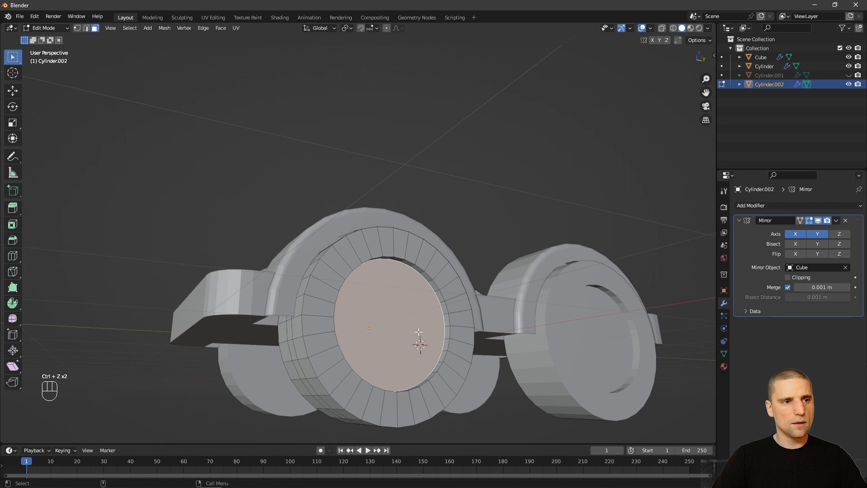
middle_click_drag(419, 340, 394, 330)
key("p")
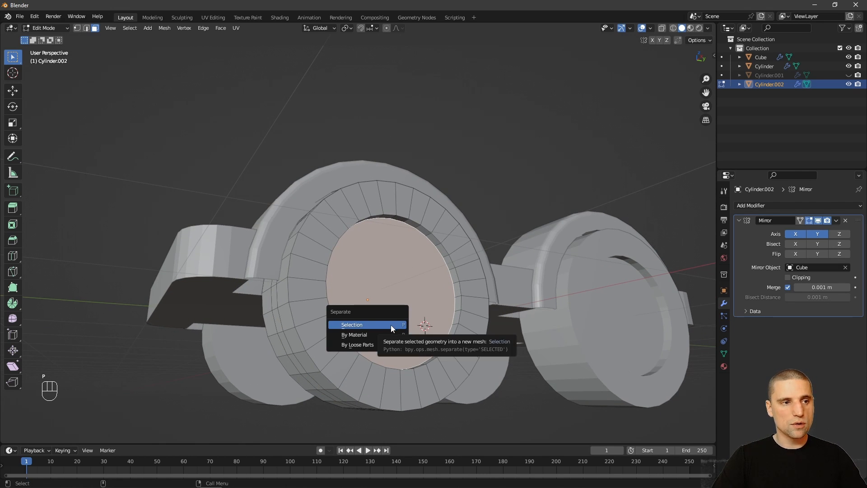
left_click(391, 324)
key("Tab")
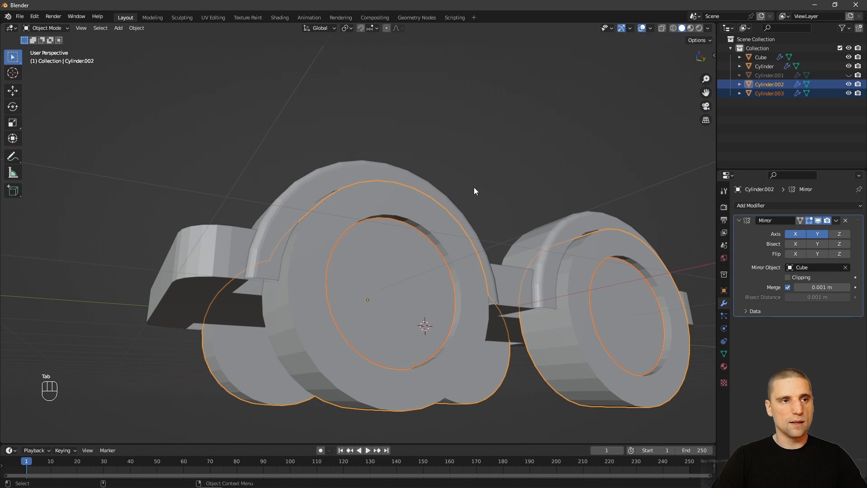
left_click(420, 278)
- Try moving the separated hub discs along X, and undo the move
left_click_drag(426, 292, 452, 258, "alt")
key("space")
key("g")
left_click_drag(382, 277, 437, 343)
key("ctrl+z")
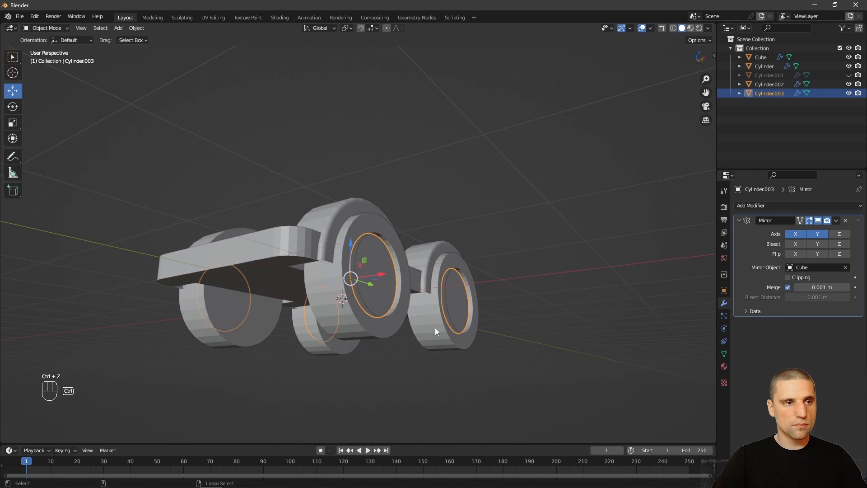
- Enter Edit Mode on the separated hub disc, select its face and extrude it outward by about 0.03 m
left_click_drag(402, 273, 456, 293, "alt")
key("Tab")
scroll(452, 307, "up", 2)
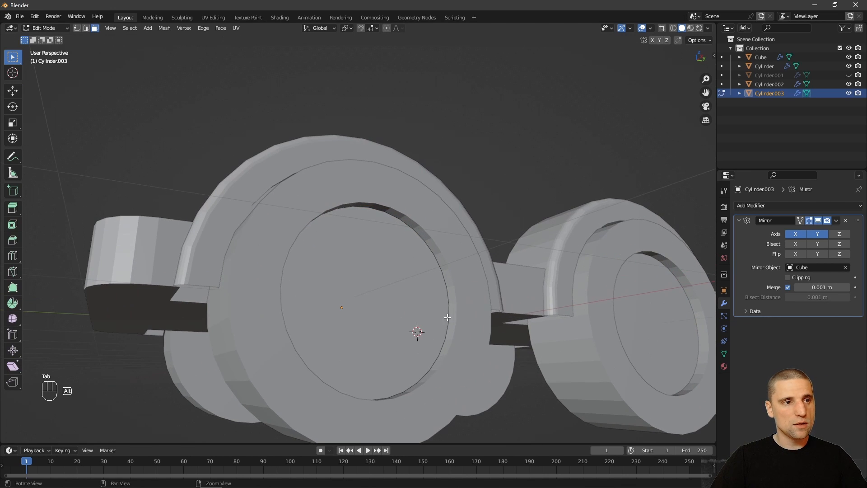
scroll(446, 313, "up", 2)
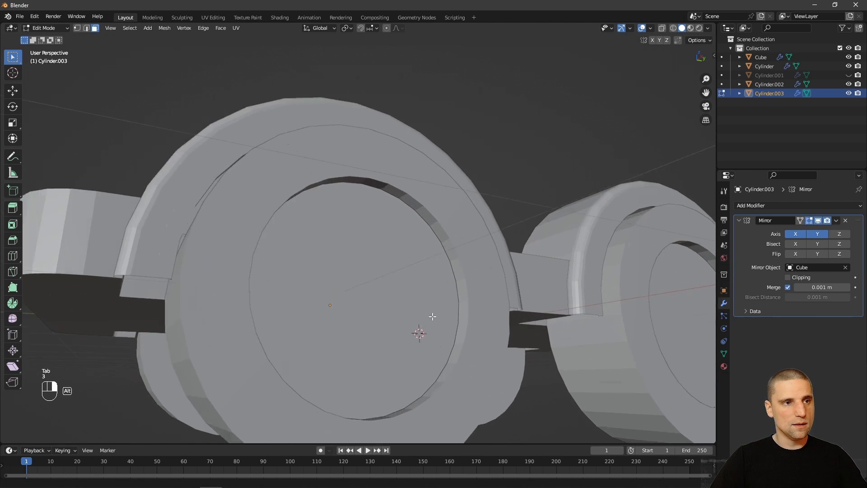
left_click(378, 319)
scroll(409, 257, "down", 3)
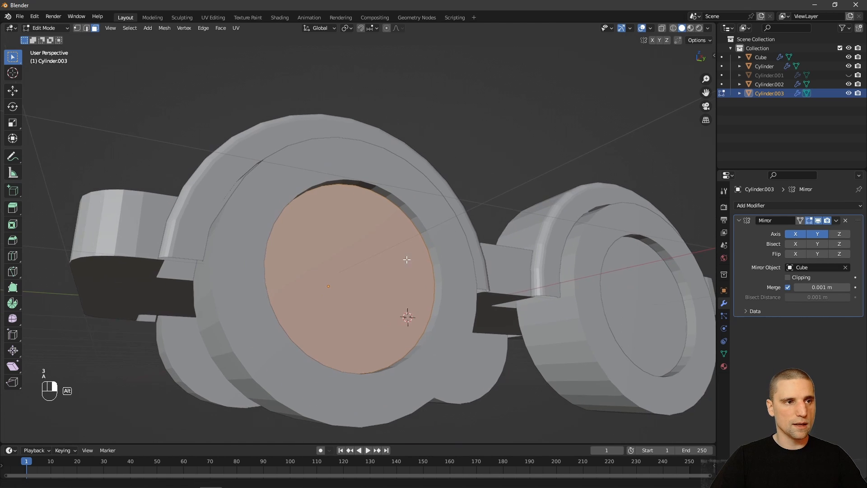
left_click_drag(409, 258, 421, 252, "alt")
scroll(421, 251, "up", 3)
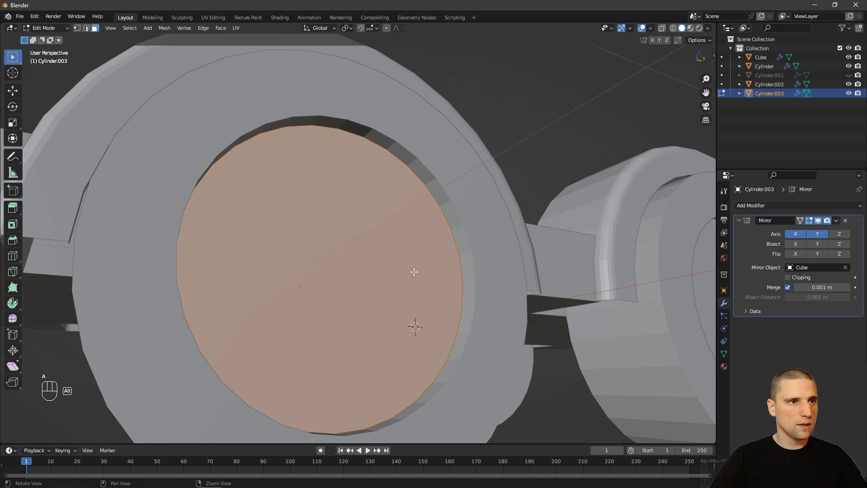
key("e")
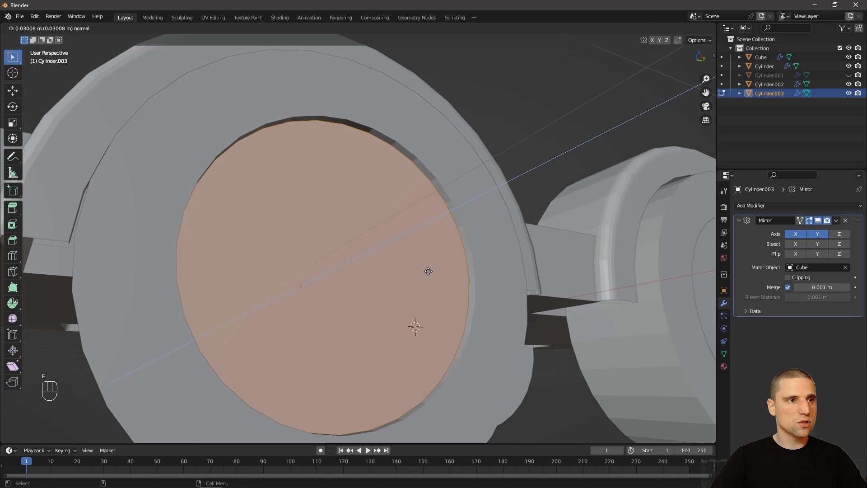
left_click(429, 271)
left_click_drag(452, 275, 436, 259, "alt")
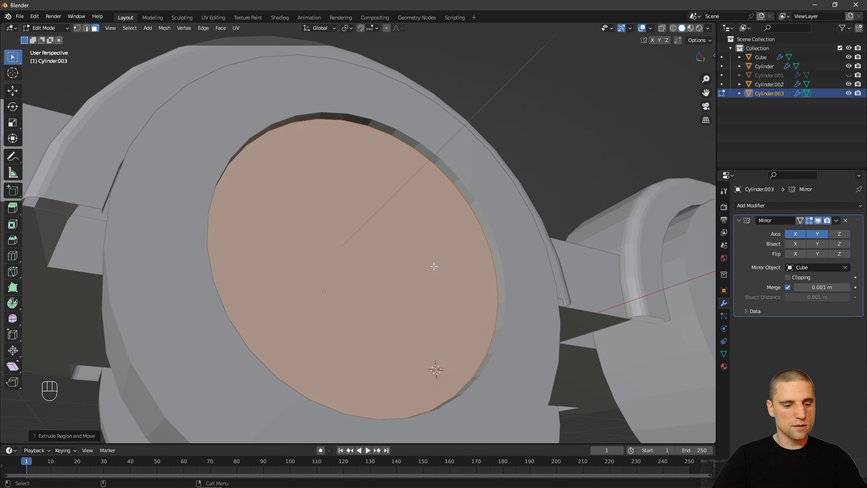
- Inset the hub face by about 0.03 m and extrude the inner face inward by about 0.016 m
key("i")
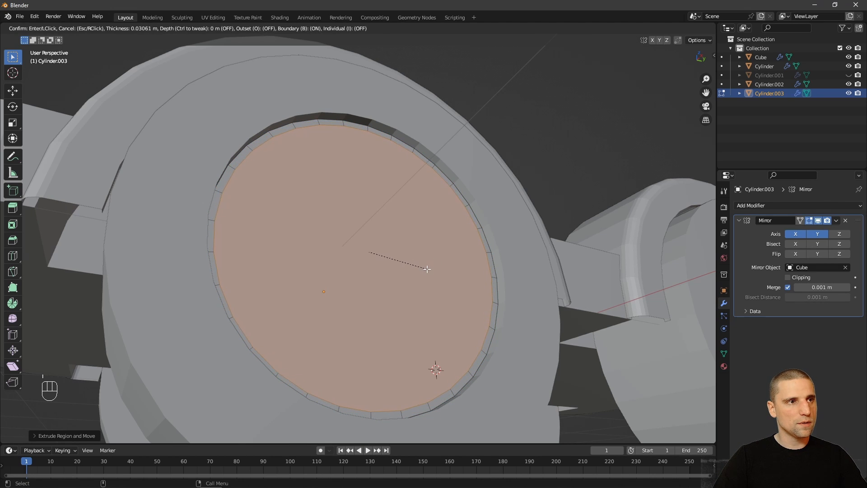
left_click(428, 267)
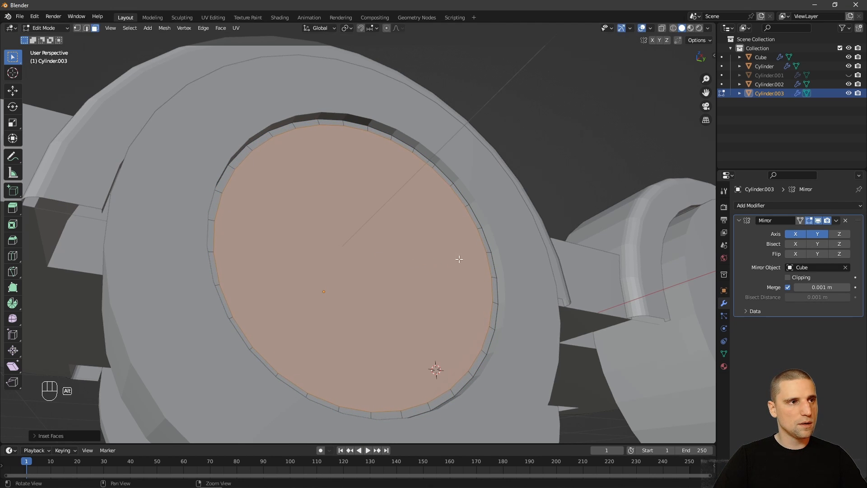
left_click_drag(431, 266, 441, 261, "alt")
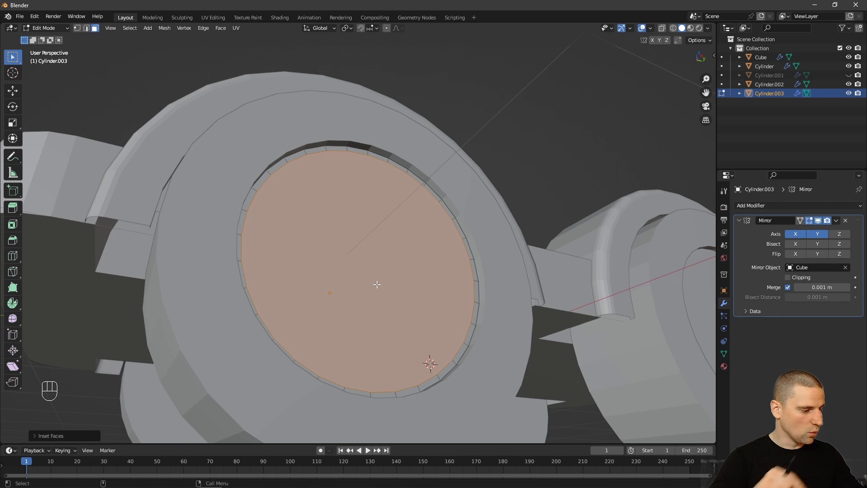
middle_click_drag(503, 275, 536, 281)
key("e")
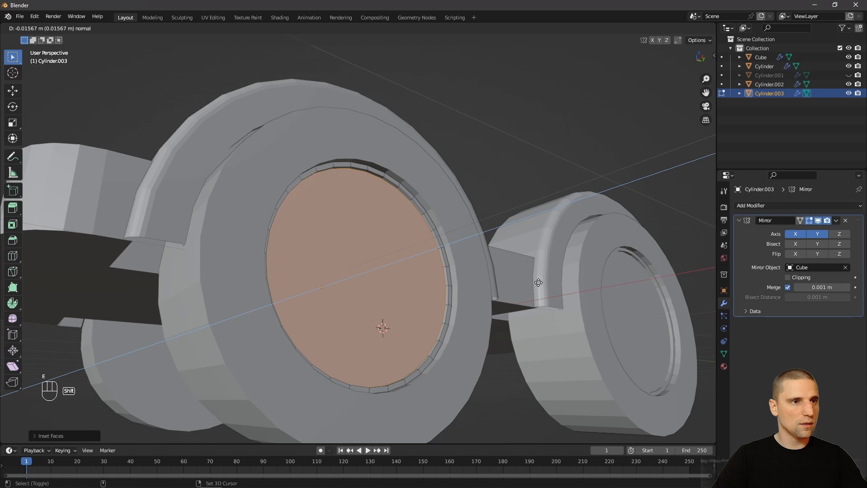
left_click(543, 286)
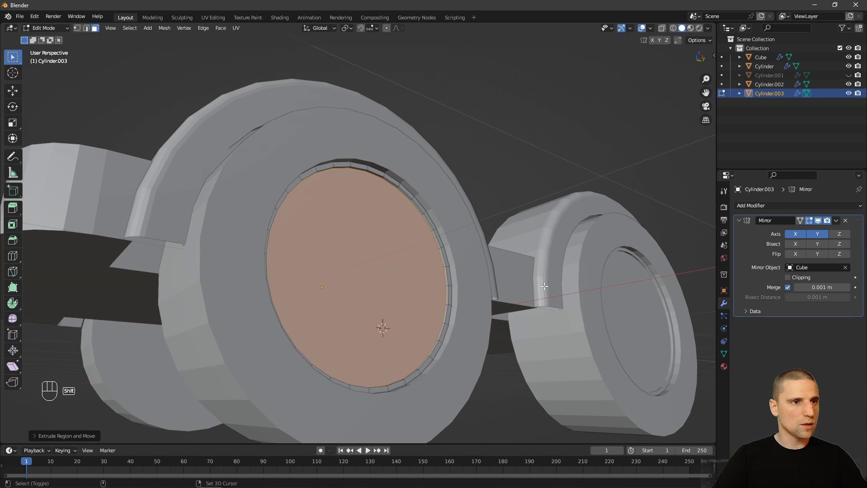
right_click_drag(492, 292, 602, 293, "alt")
- Inset the recessed hub face broadly and scale the inner face down to a small centre disc
key("i")
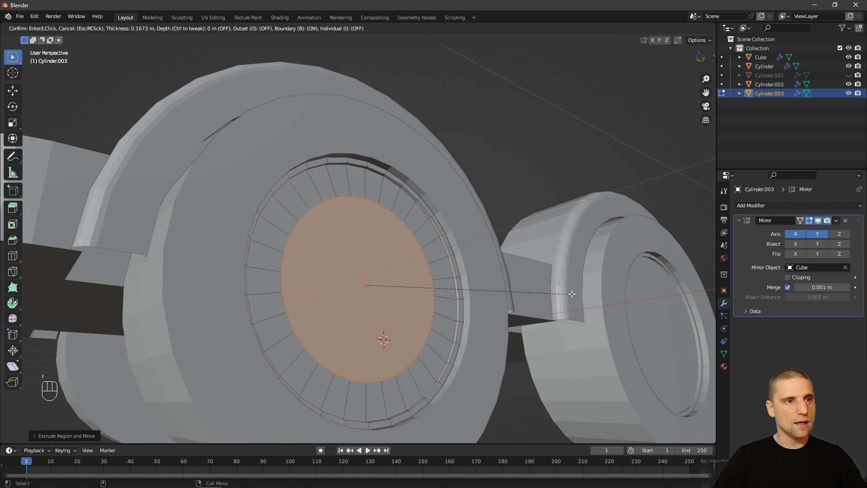
left_click(553, 295)
left_click_drag(553, 295, 542, 278, "alt")
key("s")
left_click(550, 296)
scroll(542, 278, "up", 5)
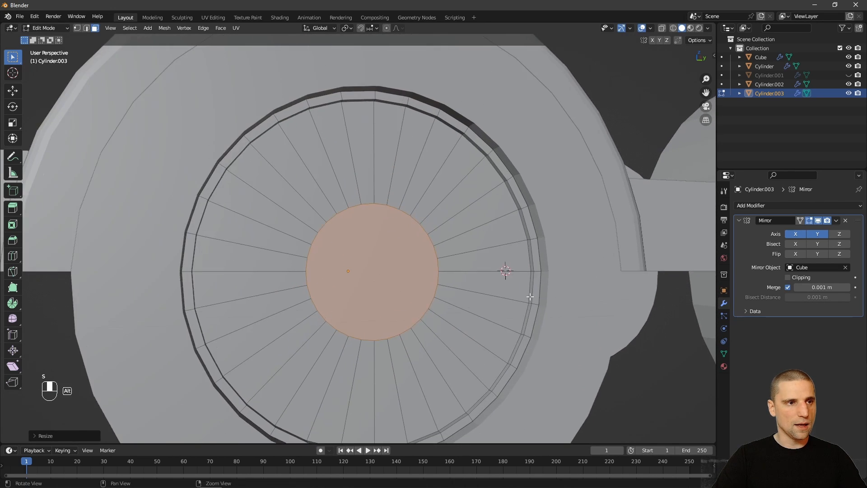
- Inset the small centre disc to form a narrow ring around it, and clear the face selection
key("i")
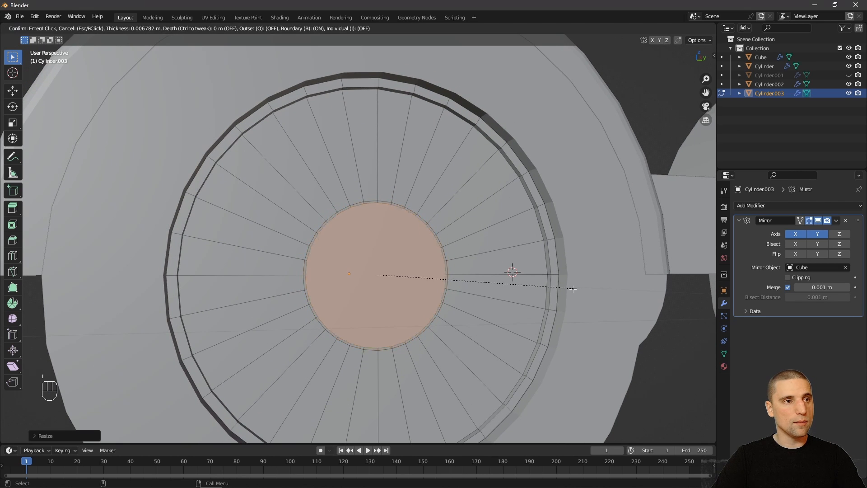
left_click(544, 295, "shift")
right_click_drag(552, 294, 562, 299, "alt")
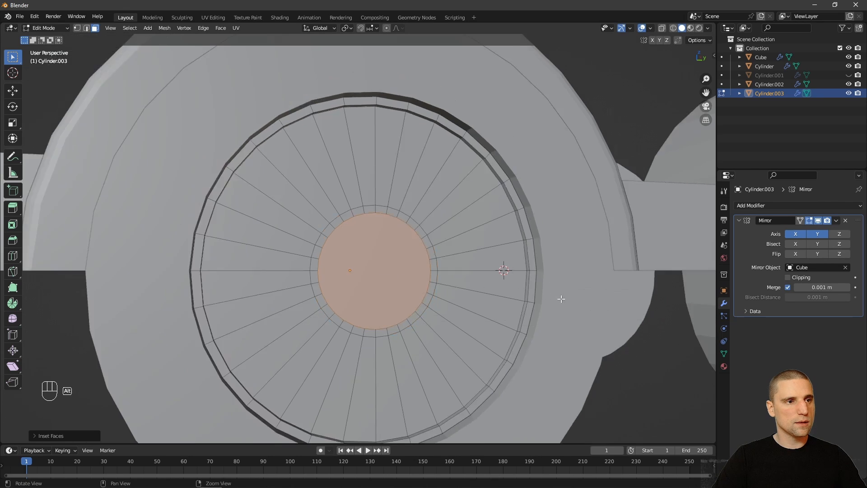
left_click_drag(561, 298, 510, 267, "alt")
key("a")
key("a")
right_click_drag(510, 267, 469, 262, "alt")
middle_click_drag(469, 262, 355, 194)
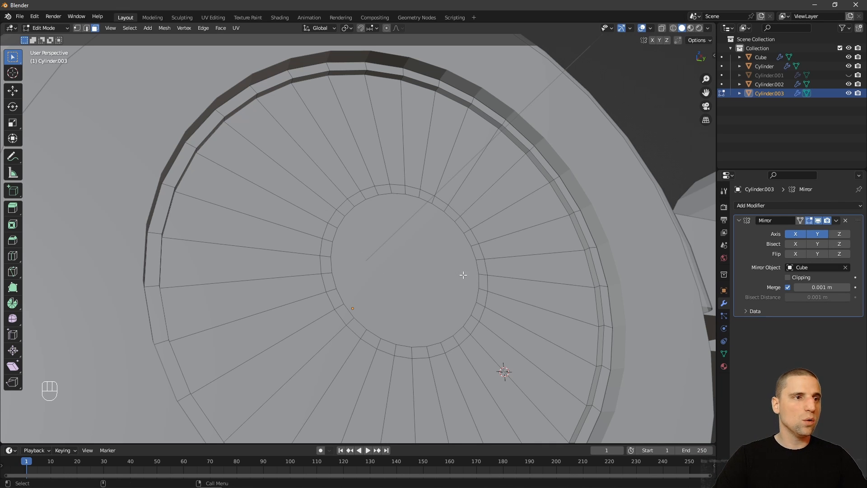
- Select only the narrow ring of faces around the hub's centre disc by growing the disc's selection and deselecting the disc itself
middle_click_drag(463, 275, 416, 311)
left_click(402, 347)
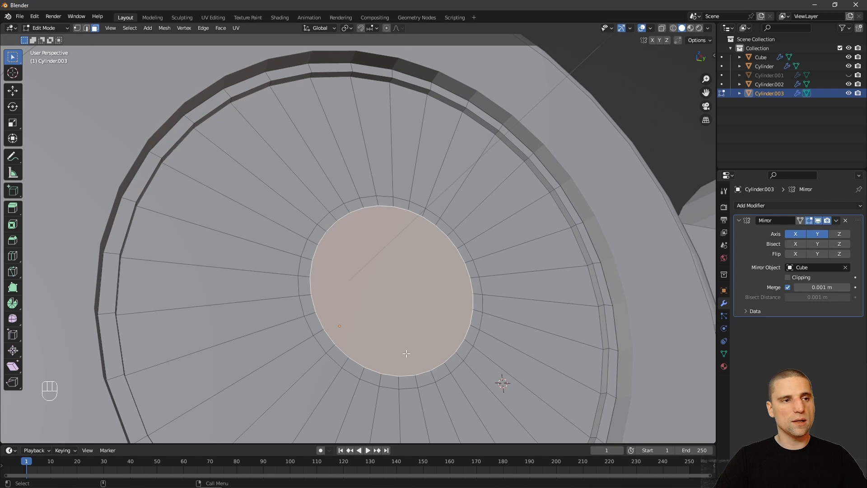
middle_click_drag(406, 354, 413, 314)
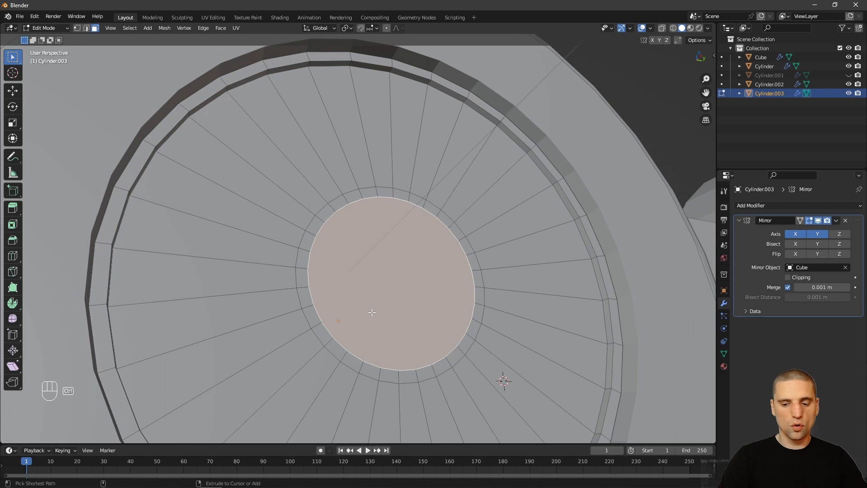
key("ctrl+KP_Add")
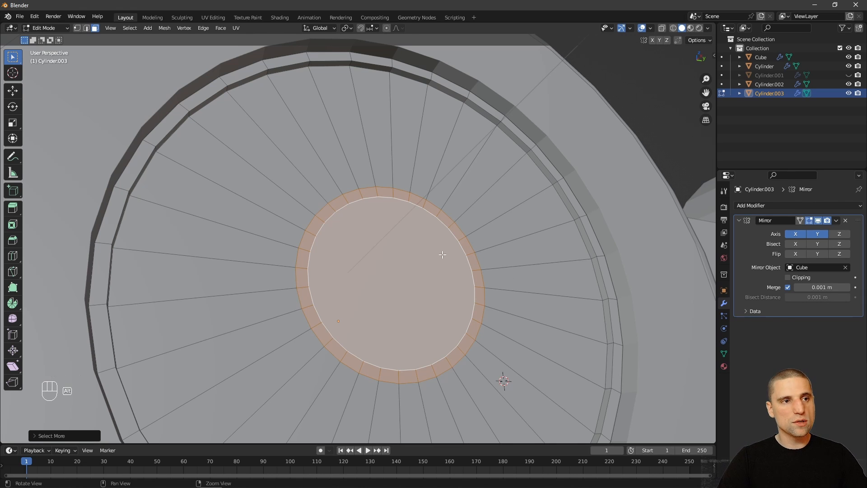
middle_click_drag(443, 255, 407, 266)
left_click(405, 268, "ctrl")
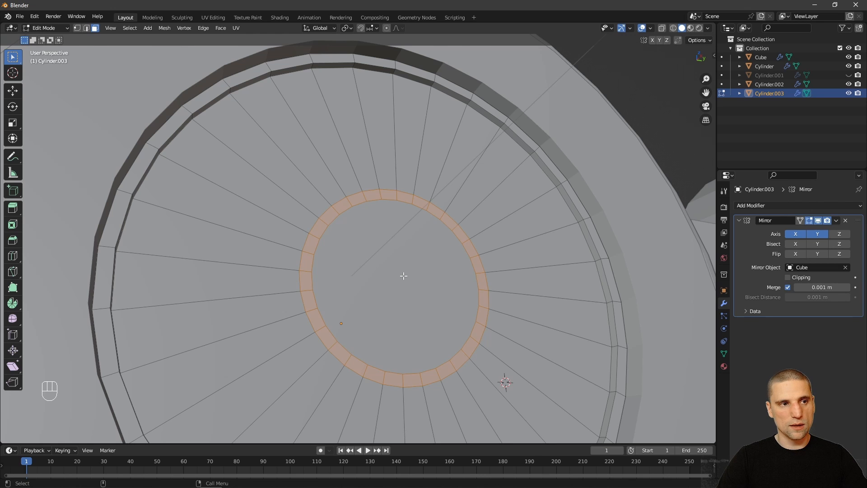
- Extrude the narrow hub ring outward by about 0.004 m and return to Object Mode
left_click_drag(432, 279, 382, 194, "alt")
scroll(400, 271, "up", 2)
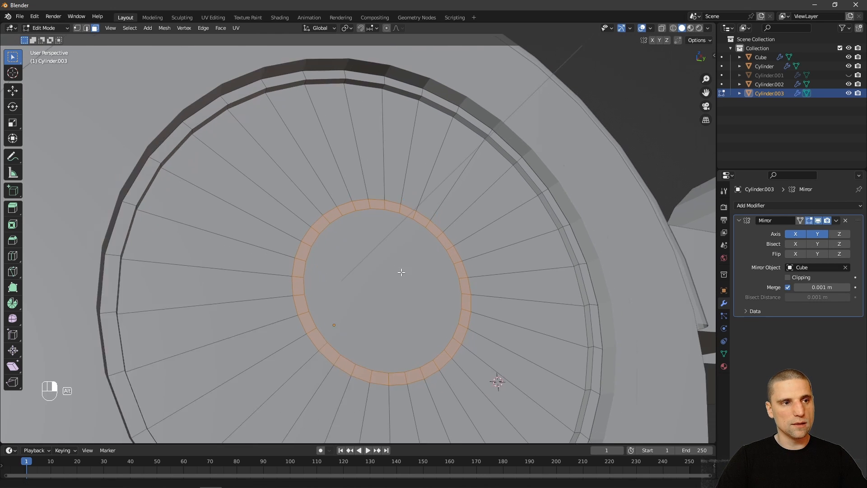
key("e")
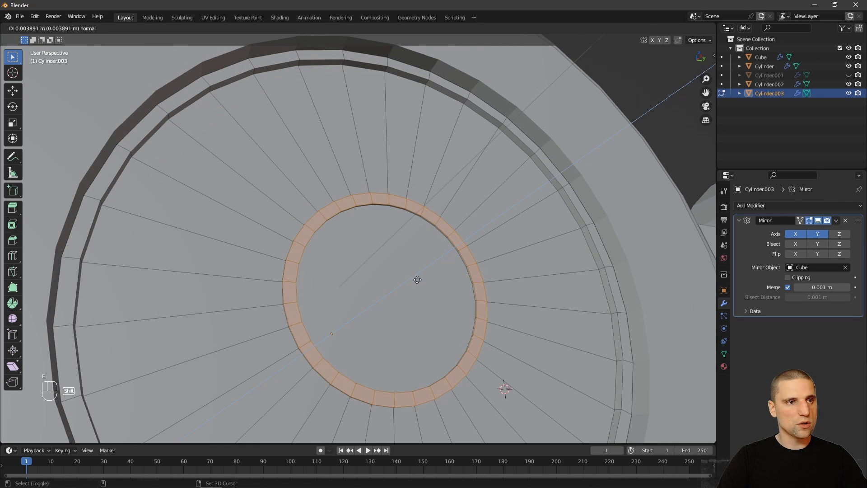
left_click(427, 280)
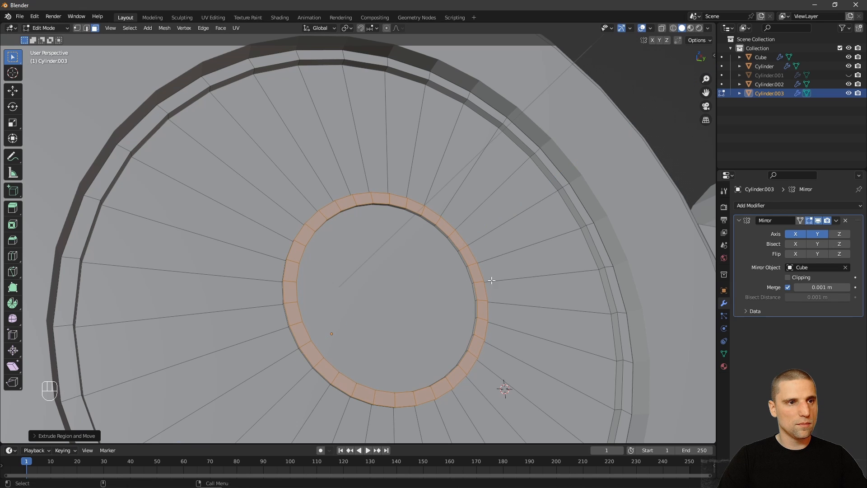
scroll(492, 280, "down", 5)
left_click_drag(492, 281, 464, 226, "alt")
key("Tab")
- Examine the detailed hubs and wheels on the car from above, the side and below
left_click_drag(533, 157, 478, 182, "alt")
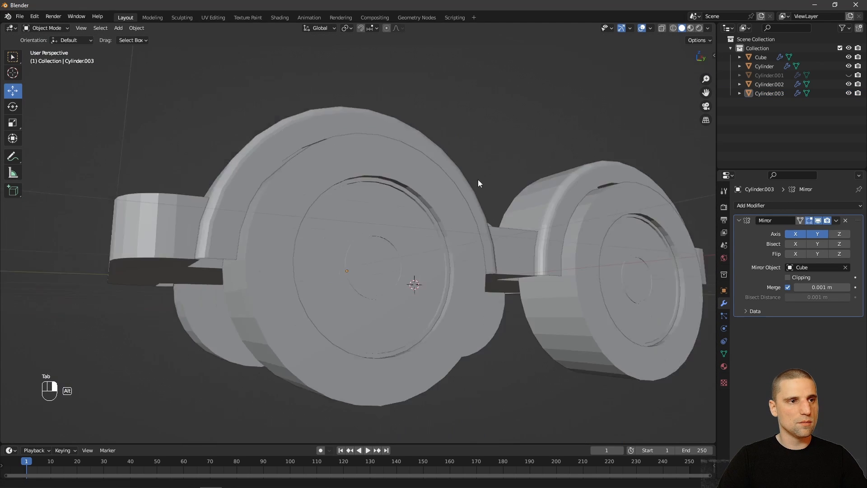
right_click_drag(478, 182, 456, 240, "alt")
left_click_drag(456, 239, 529, 289, "alt")
right_click_drag(528, 288, 461, 239, "alt")
left_click_drag(461, 240, 443, 245, "alt")
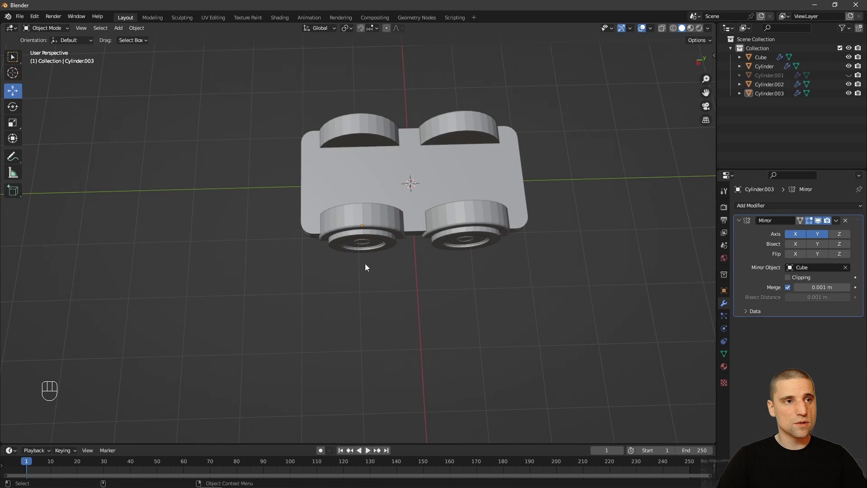
left_click_drag(365, 267, 389, 256, "alt")
right_click_drag(390, 255, 455, 303, "alt")
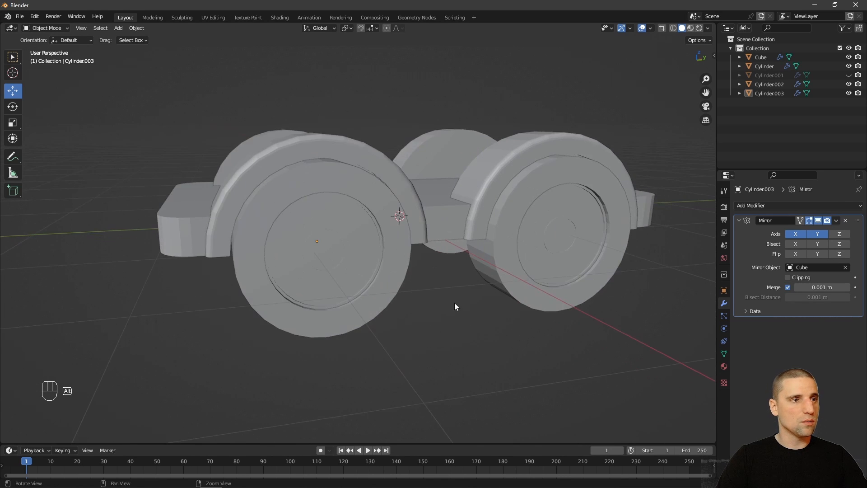
left_click_drag(454, 303, 384, 303, "alt")
right_click_drag(384, 303, 416, 345, "alt")
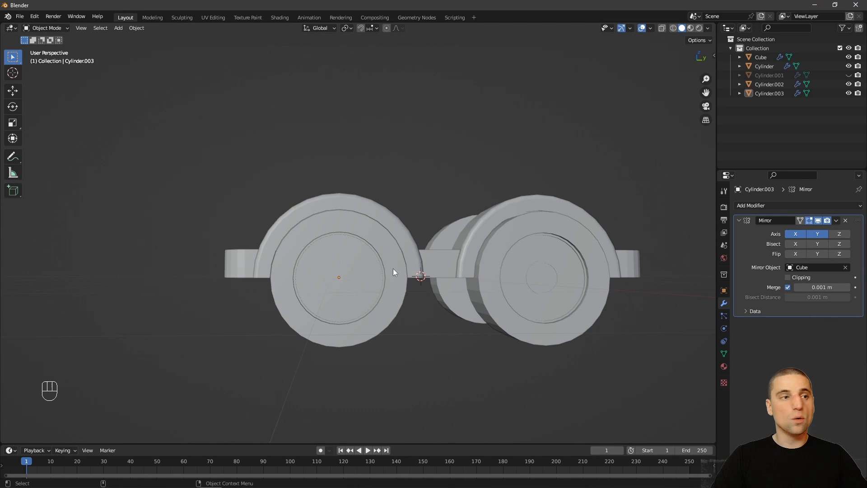
scroll(384, 289, "up", 2)
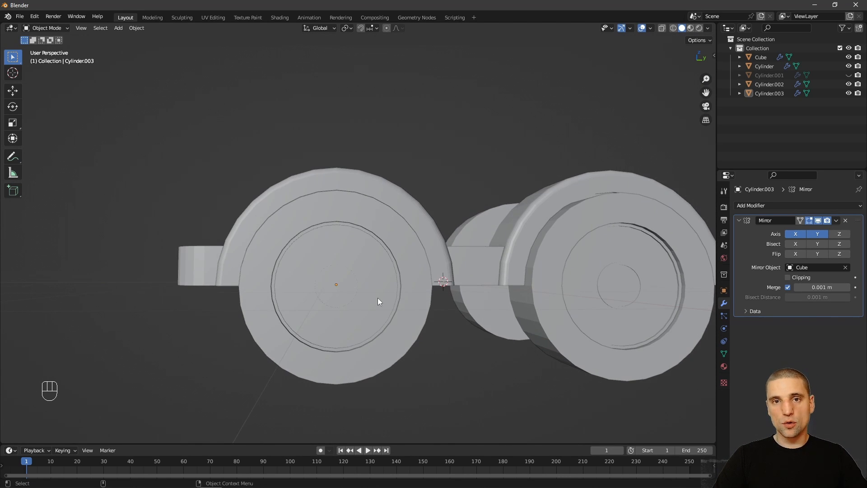
mouse_move(387, 335)
left_mouse_down("alt")
mouse_move(400, 324)
mouse_move(400, 335)
left_mouse_up("alt")
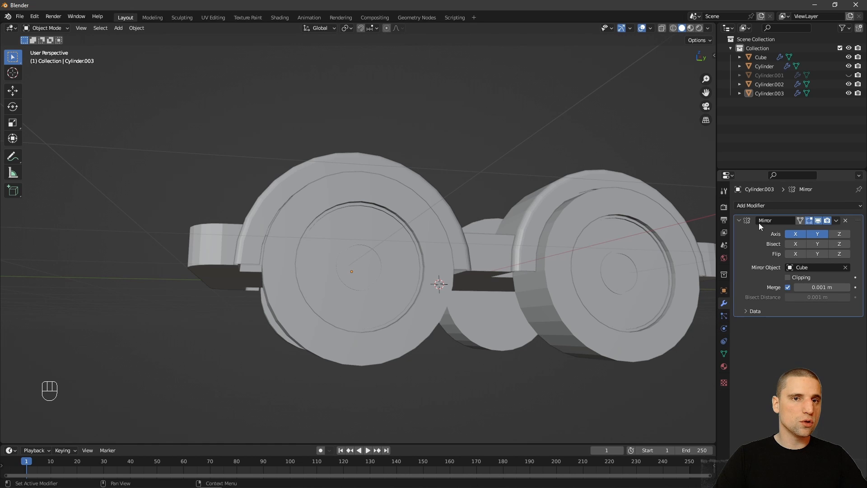
left_click(765, 208)
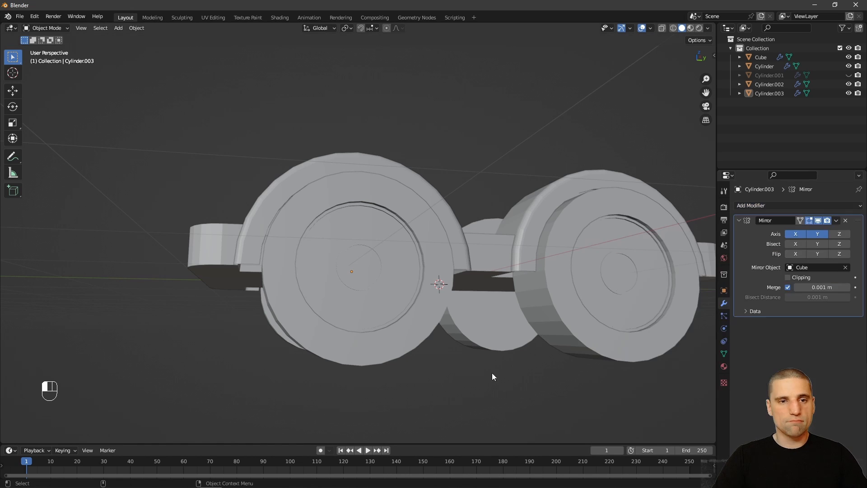
middle_click_drag(396, 370, 370, 324)
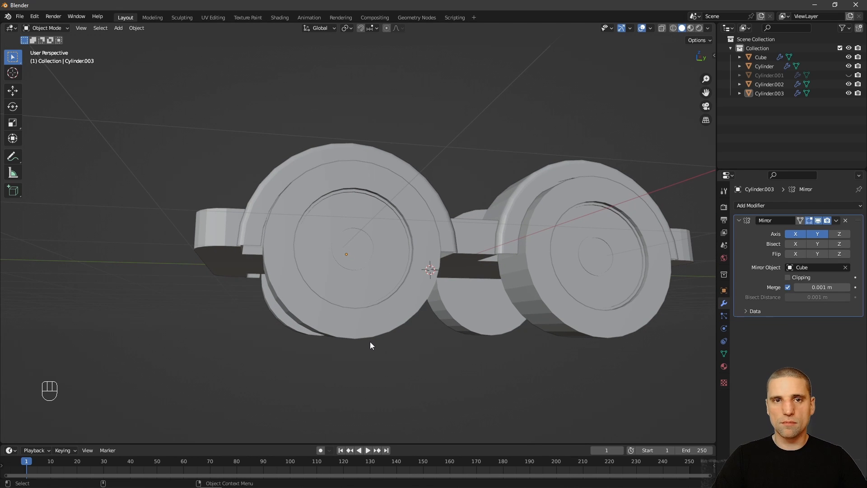
right_click_drag(368, 341, 393, 292, "alt")
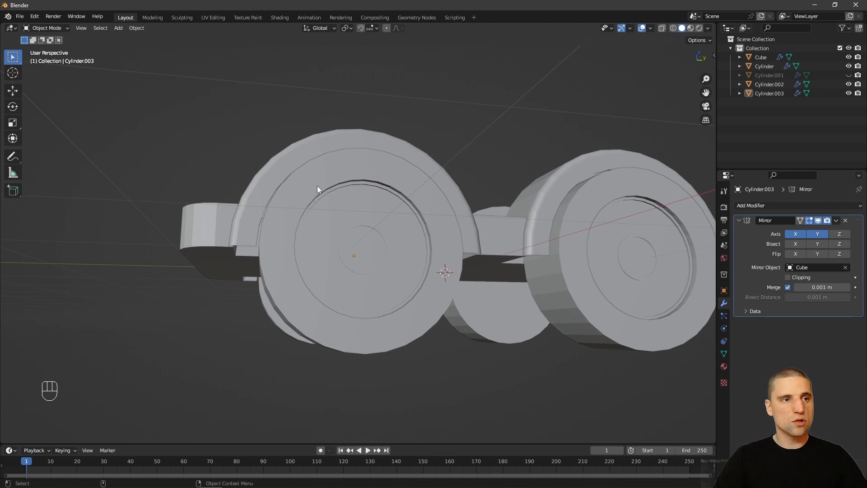
- Select the separate hub object on the near wheel and apply Shade Smooth to it
scroll(422, 306, "up", 4)
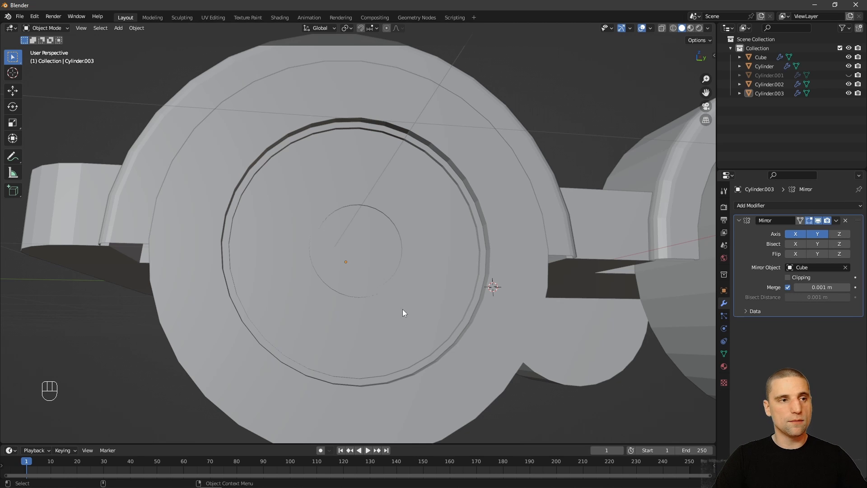
right_click_drag(489, 325, 445, 296, "alt")
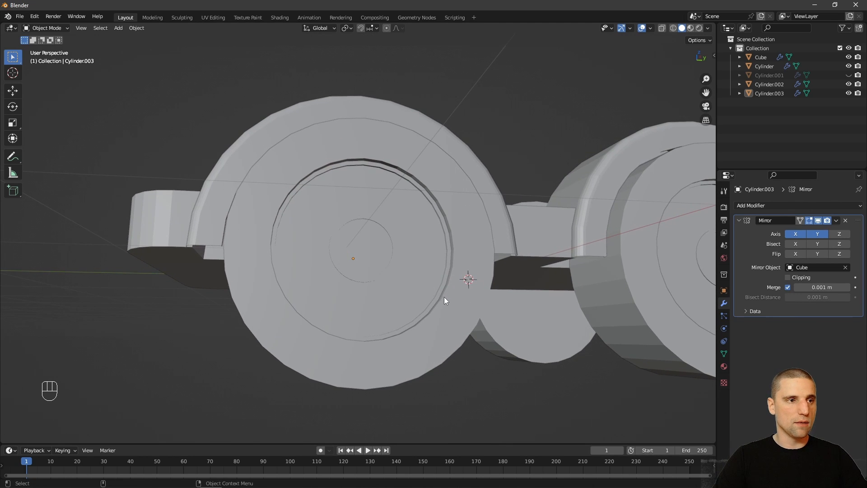
scroll(448, 311, "up", 3)
left_click(429, 312)
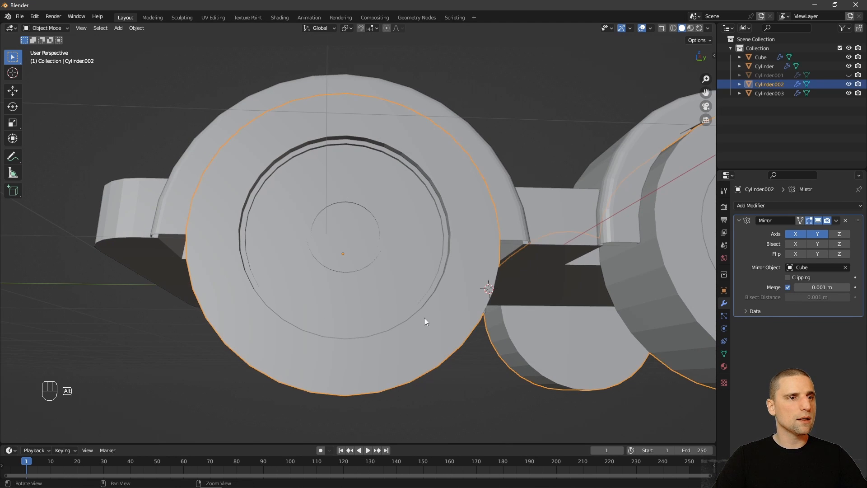
left_click_drag(424, 318, 420, 308, "alt")
left_click(386, 263)
right_click_drag(397, 272, 431, 296, "alt")
left_click_drag(392, 271, 385, 252, "alt")
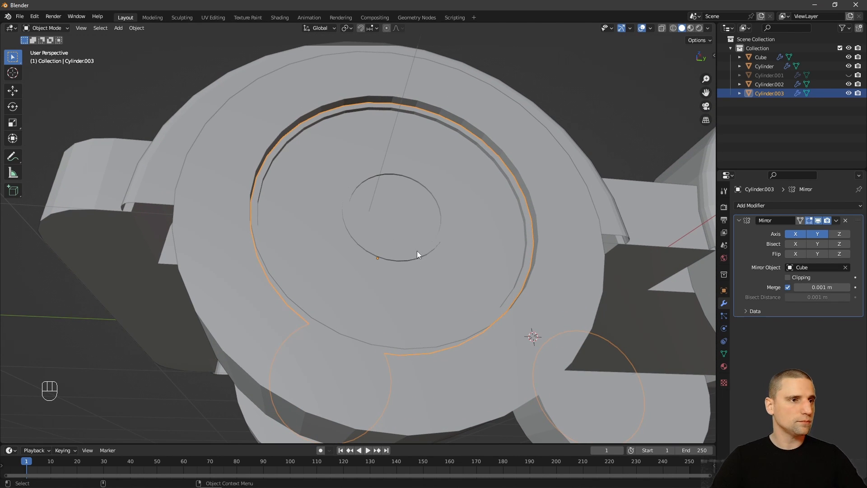
right_click_drag(417, 251, 445, 276, "alt")
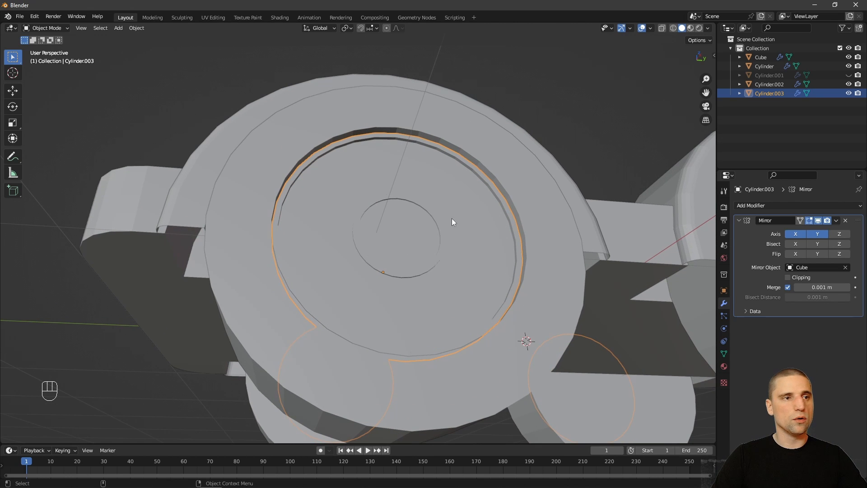
right_click(446, 224)
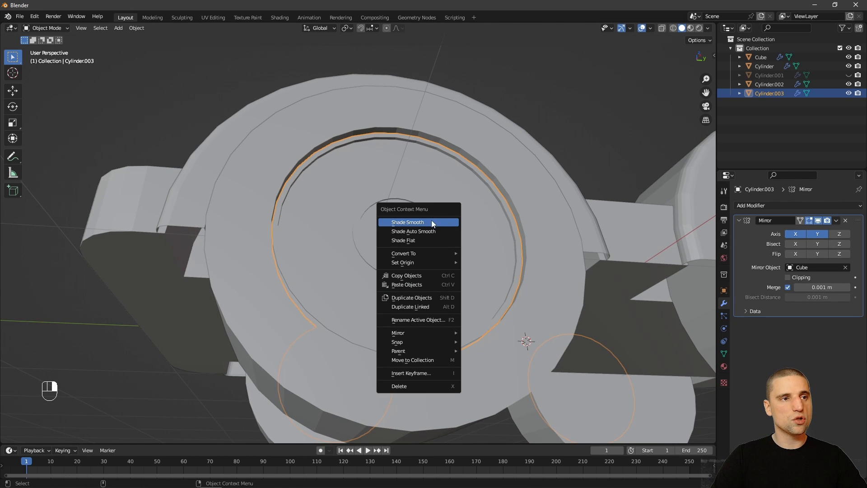
left_click(432, 223)
left_click_drag(432, 231, 444, 257, "alt")
right_click_drag(445, 257, 411, 246, "alt")
left_click_drag(411, 246, 429, 221, "alt")
right_click_drag(429, 221, 429, 259, "alt")
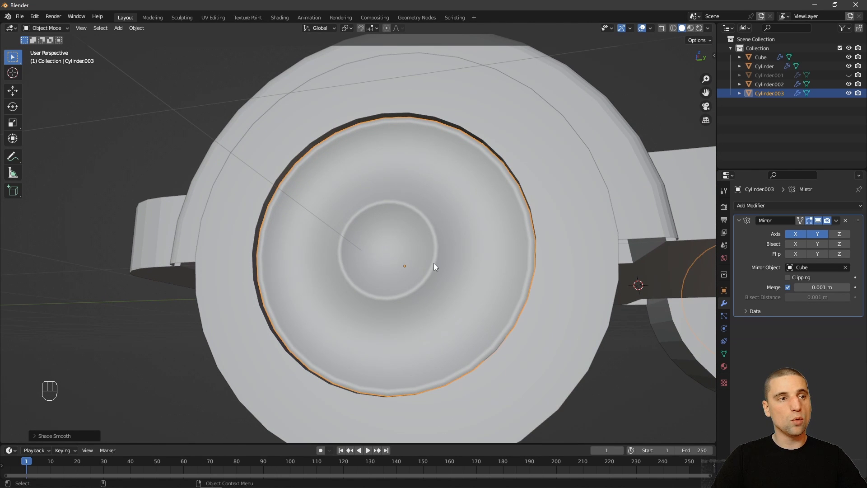
- In Edit Mode with edge selection, select the two edge loops running along the inner side of the hub's outer rim
key("Tab")
mouse_move(433, 268)
left_mouse_down("alt")
mouse_move(487, 261)
mouse_move(449, 264)
mouse_move(445, 254)
left_mouse_up("alt")
right_click_drag(445, 254, 424, 273, "alt")
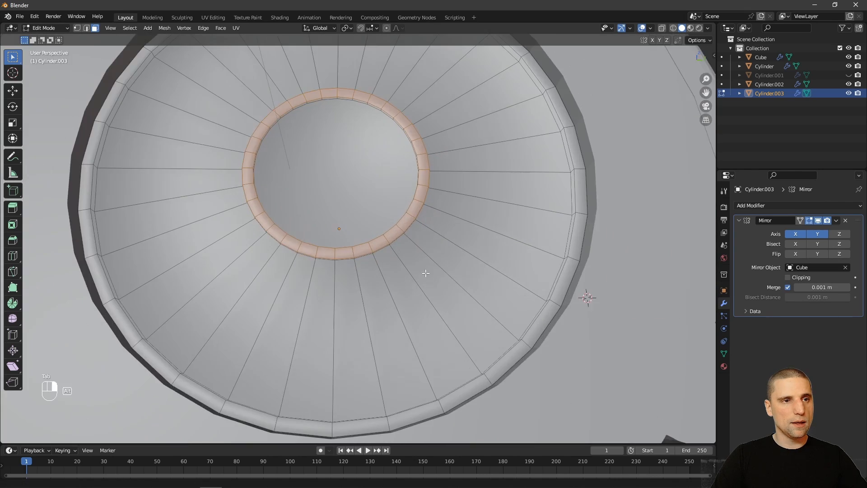
left_click_drag(424, 273, 468, 260, "alt")
middle_click_drag(467, 260, 400, 242, "alt")
left_click_drag(444, 225, 421, 232, "alt")
right_click_drag(420, 232, 418, 254, "alt")
left_click_drag(418, 253, 428, 213, "alt")
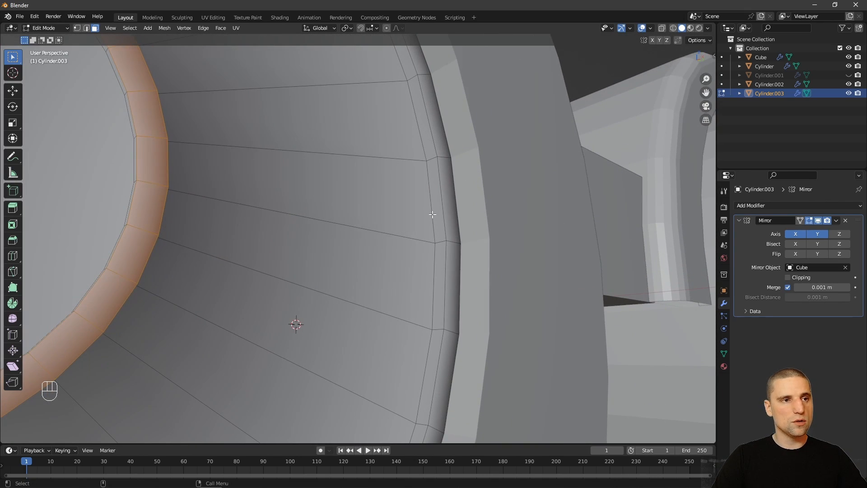
left_click(435, 221)
key("2")
left_click(435, 221)
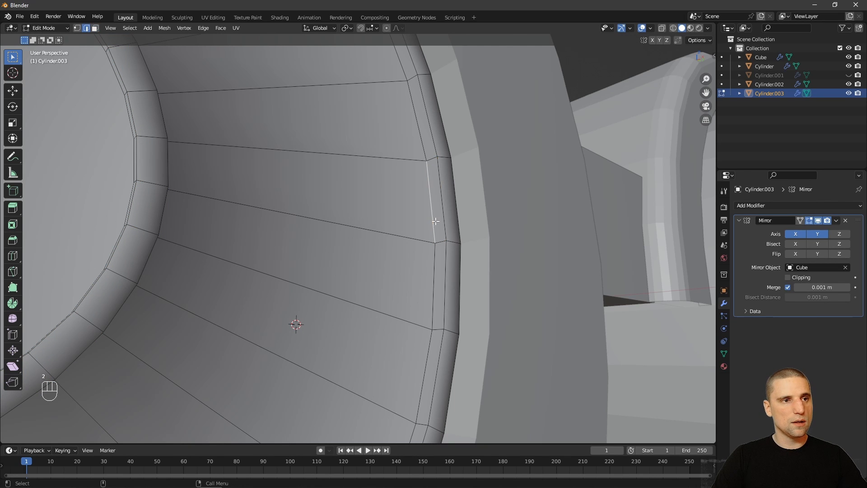
left_click(434, 273, "alt+shift")
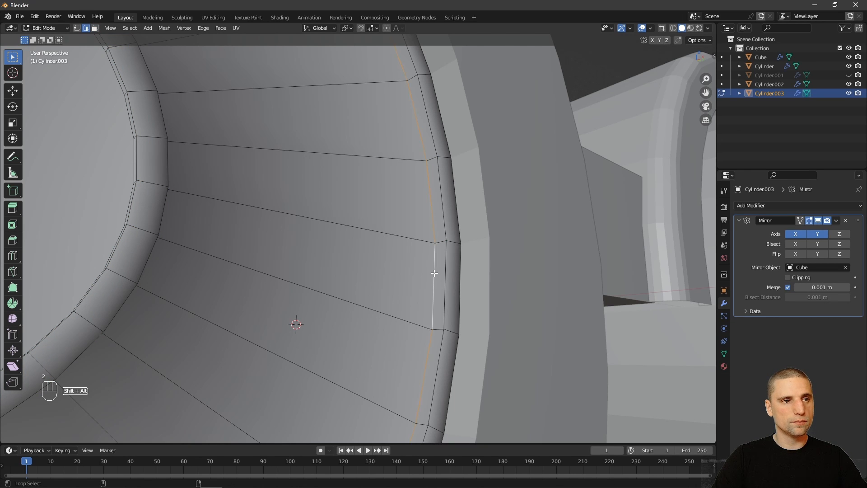
left_click(435, 273, "alt+shift")
left_click(434, 273, "alt+shift")
right_click_drag(435, 273, 388, 189, "alt")
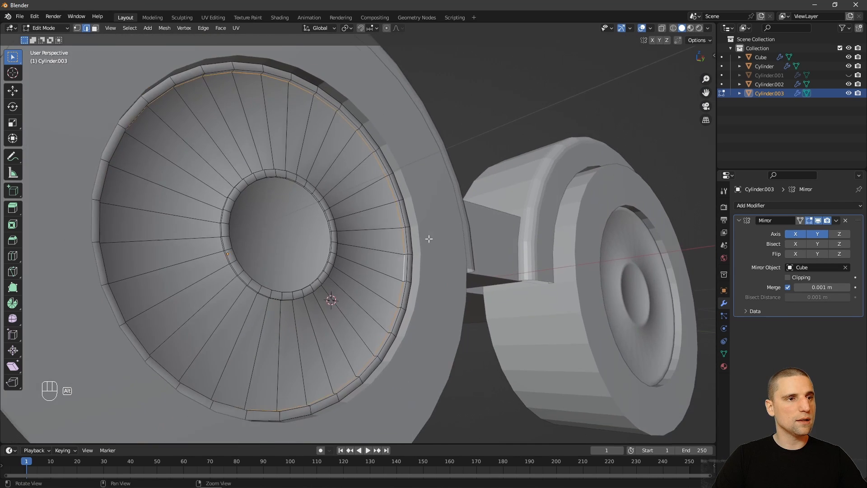
right_click_drag(430, 240, 434, 272, "alt")
right_click_drag(389, 236, 408, 248, "alt")
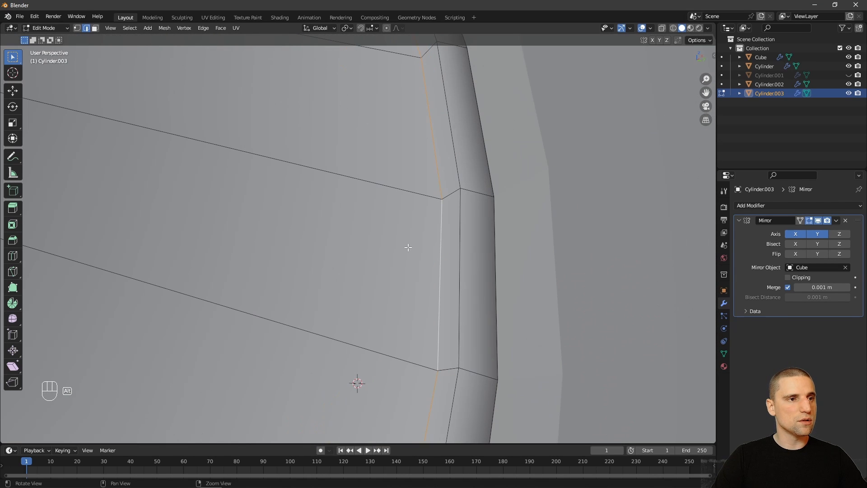
left_click(460, 249, "alt+shift")
right_click_drag(460, 251, 399, 222, "alt")
- Add the edge loops around the raised ring at the hub's centre to the rim loop selection
left_click_drag(452, 214, 381, 238, "alt")
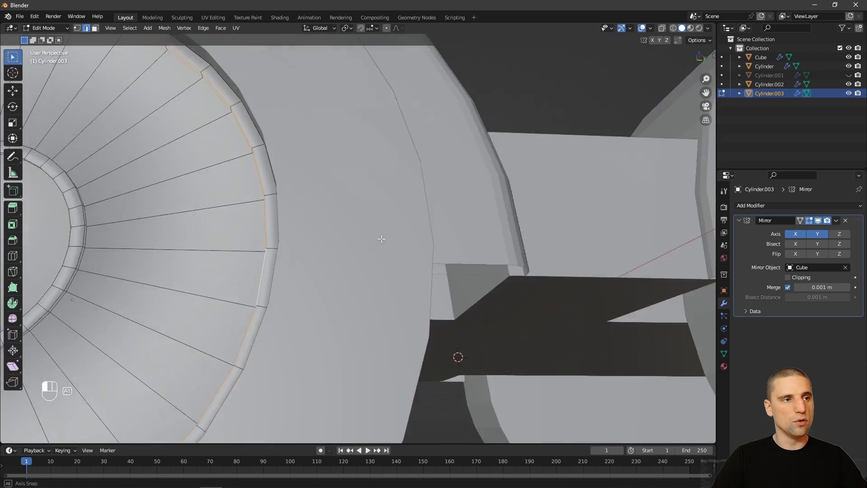
middle_click_drag(381, 238, 451, 256, "alt")
left_click_drag(451, 256, 395, 228, "alt")
middle_click_drag(395, 228, 479, 201, "alt")
right_click_drag(479, 202, 383, 235, "alt")
left_click_drag(378, 234, 271, 226, "alt")
left_click(280, 228, "alt+shift")
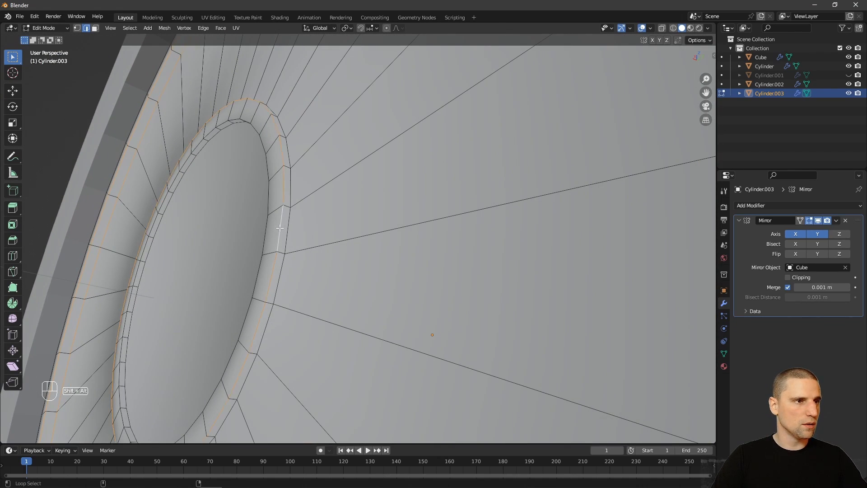
left_click(266, 240, "alt+shift")
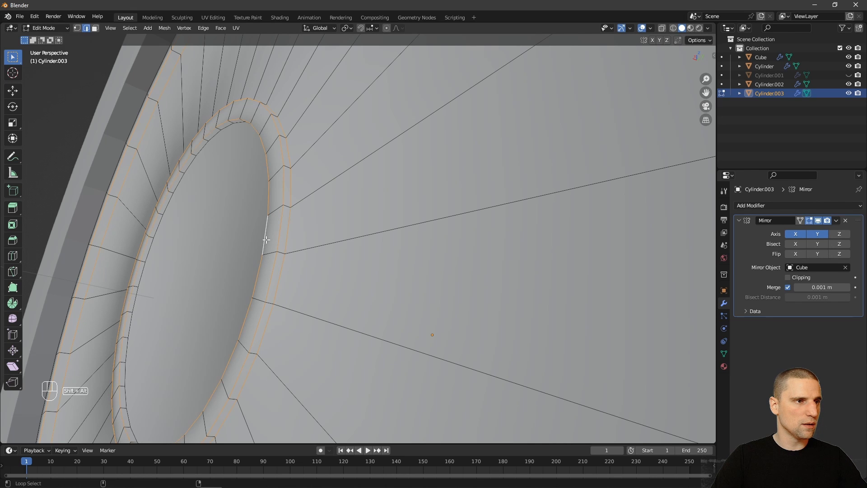
left_click(180, 183, "alt+shift")
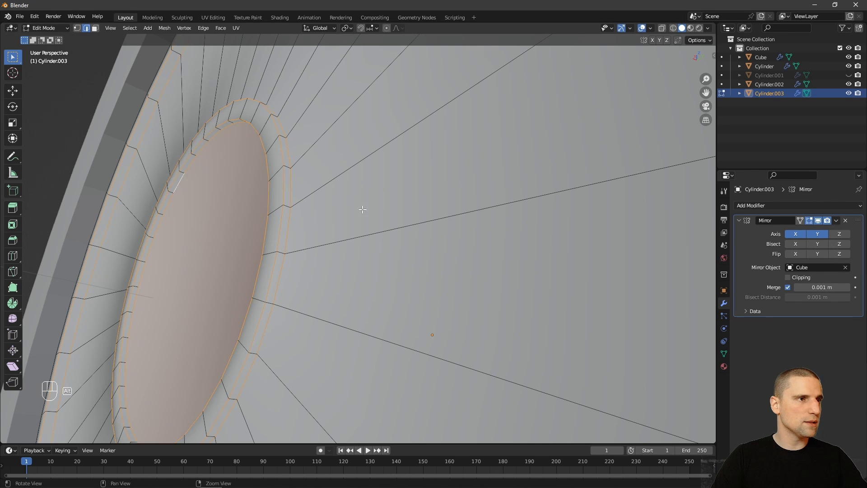
- Bevel the selected hub edge loops by about 0.0017 m with one segment, return to Object Mode and deselect the hub
right_click_drag(363, 209, 333, 184, "alt")
left_click_drag(333, 184, 408, 184, "alt")
right_click_drag(409, 184, 435, 215, "alt")
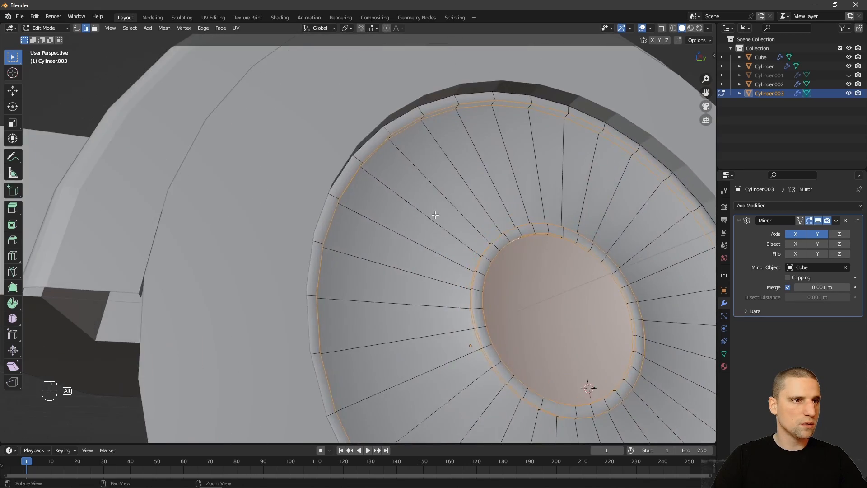
left_click_drag(436, 215, 394, 211, "alt")
right_click_drag(394, 211, 371, 189, "alt")
mouse_move(372, 189)
left_mouse_down("alt")
mouse_move(426, 195)
mouse_move(376, 201)
left_mouse_up("alt")
right_click_drag(376, 201, 378, 153, "alt")
left_click_drag(378, 153, 401, 192, "alt")
right_click_drag(401, 191, 409, 229, "alt")
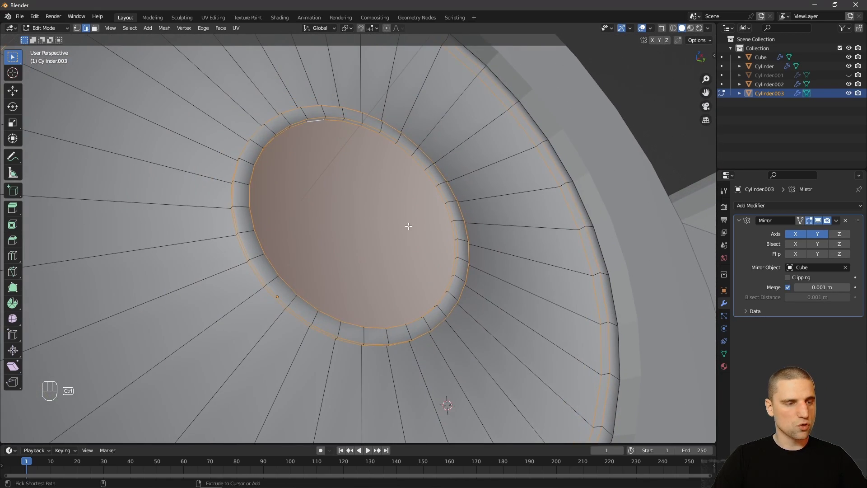
key("ctrl+b")
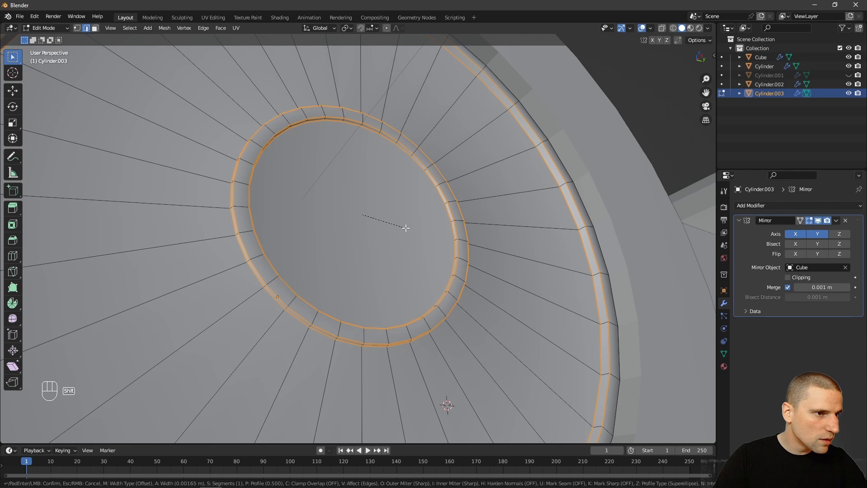
left_click(406, 228)
key("Tab")
scroll(552, 291, "down", 5)
middle_click_drag(552, 292, 461, 236, "alt")
scroll(411, 129, "down", 4)
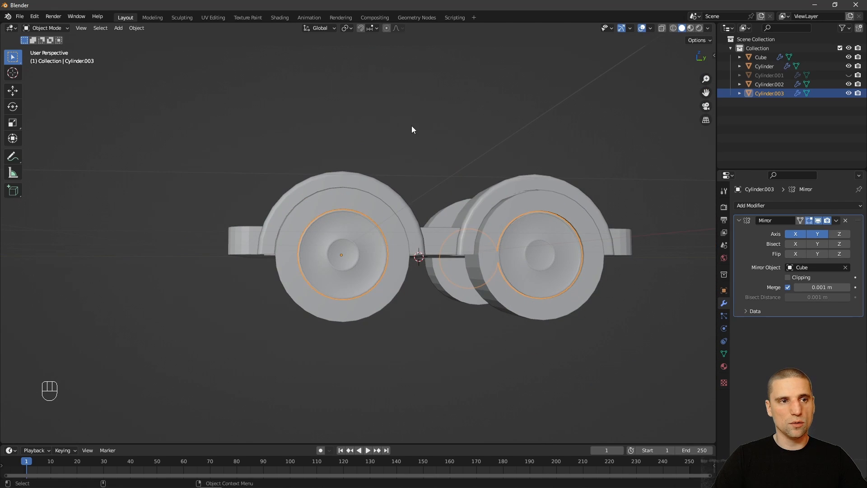
key("alt+a")
- Add a single loop cut around the hub's dished face, slid inward towards the centre ring, and return to Object Mode
scroll(417, 180, "up", 6)
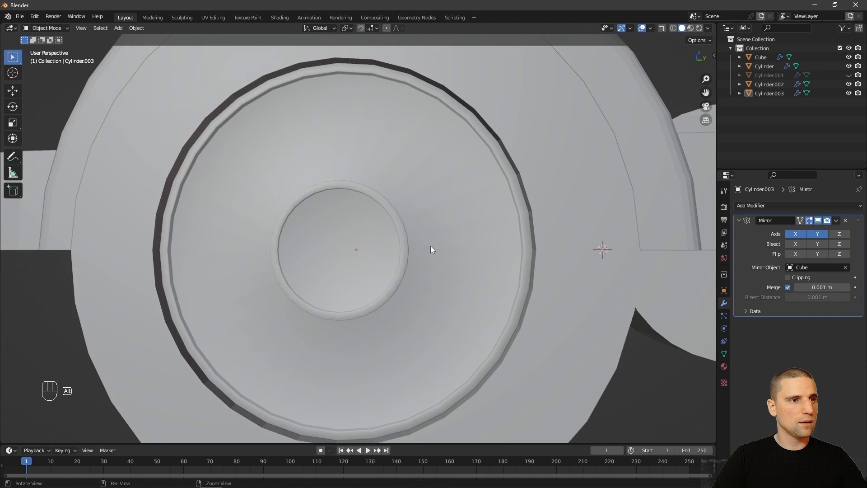
key("Tab")
middle_click_drag(431, 247, 433, 231)
key("ctrl+r")
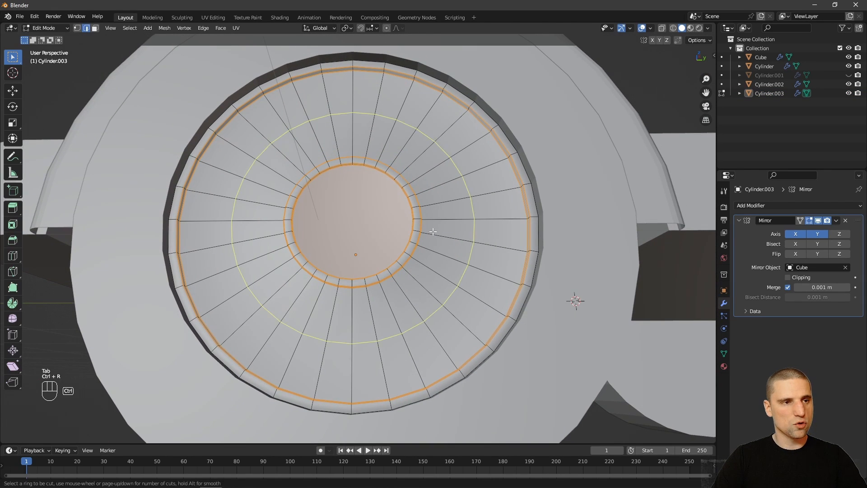
left_click(432, 232)
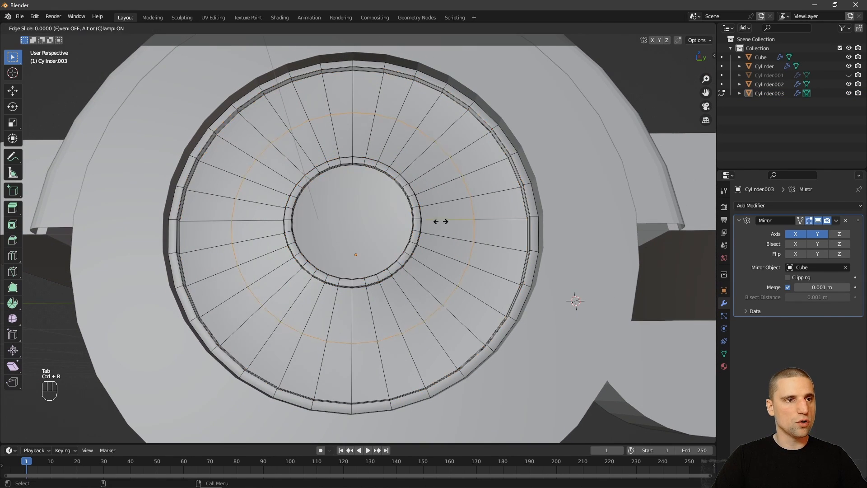
left_click(409, 219)
key("Tab")
left_click_drag(521, 252, 385, 202, "alt")
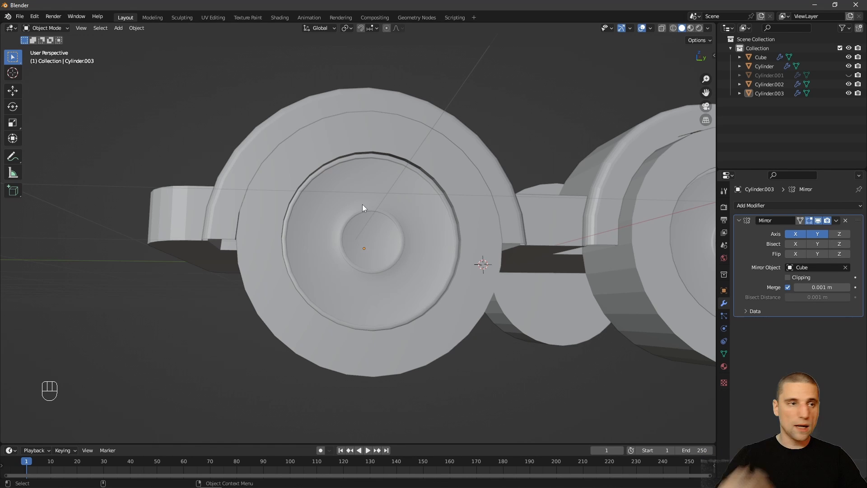
- Add a UV sphere at the car's centre and scale it down to a small ball
scroll(423, 253, "down", 4)
key("shift+a")
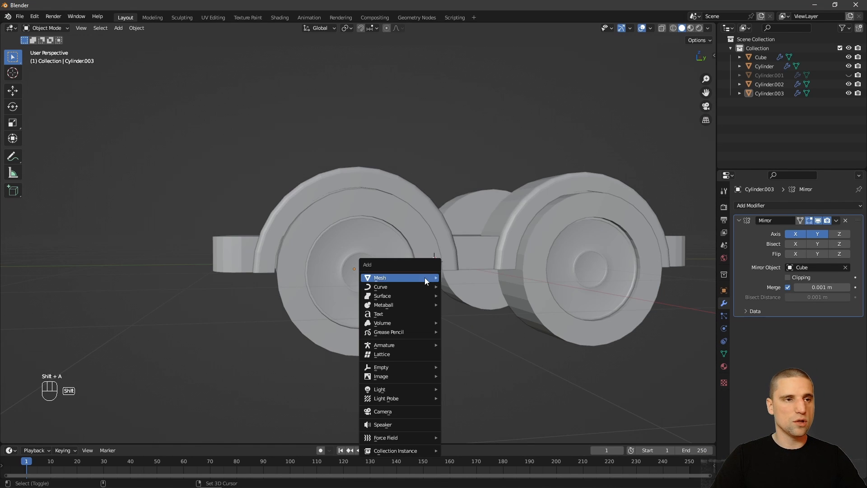
mouse_move(419, 279)
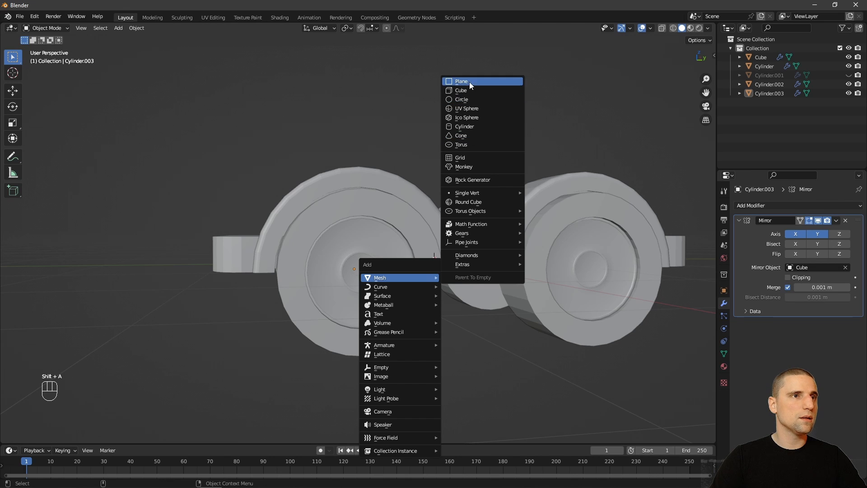
left_click(476, 110)
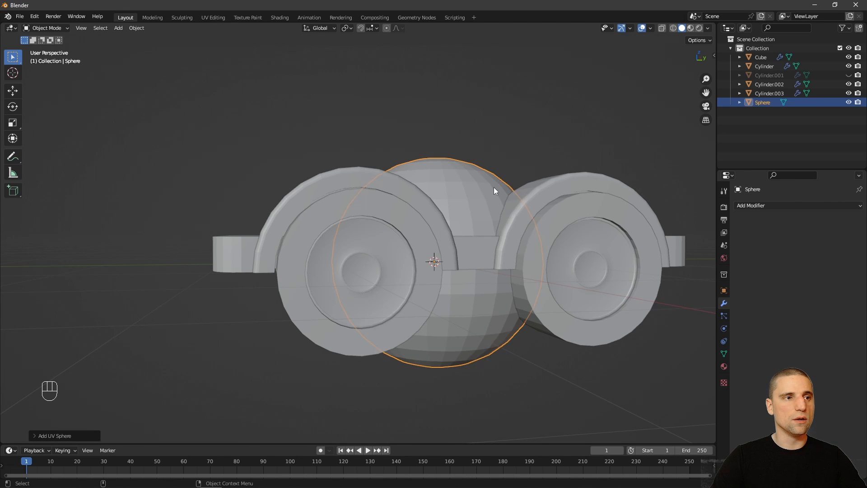
scroll(443, 248, "down", 2)
middle_click_drag(444, 248, 523, 252)
key("s")
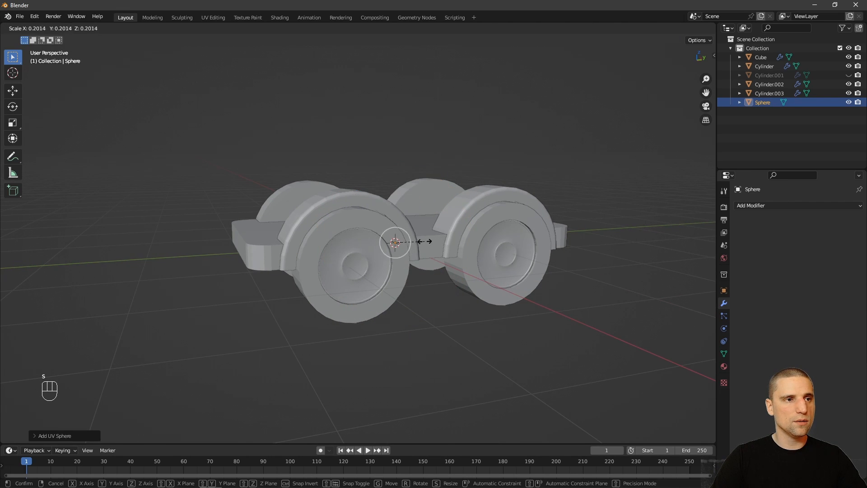
left_click(416, 242)
- Move the small sphere along X out to the wheel side of the car and shrink it further in the right view
key("space")
middle_click_drag(432, 243, 406, 249)
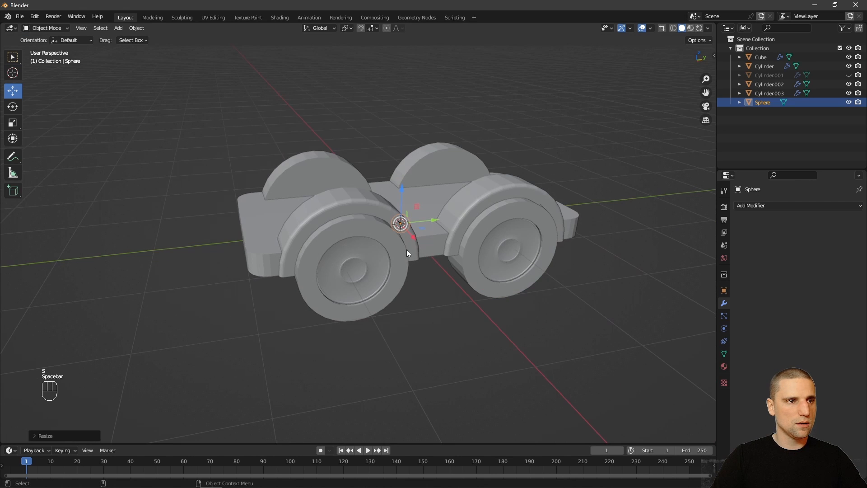
left_click_drag(416, 247, 387, 274)
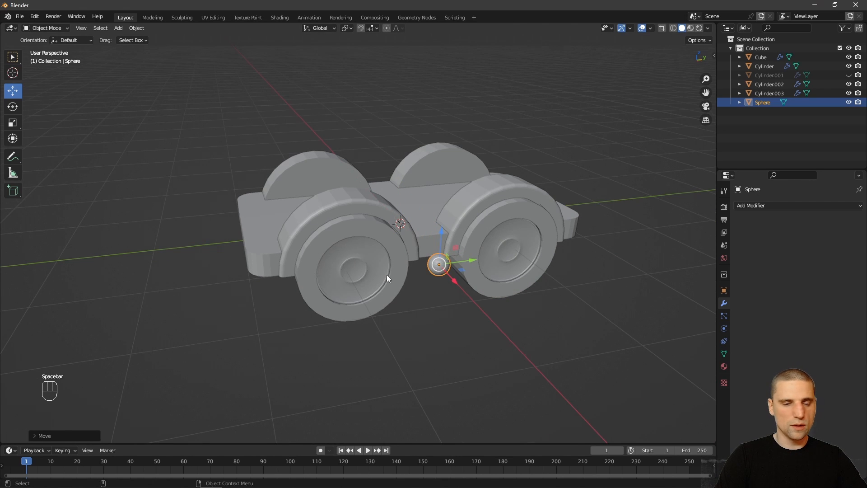
key("KP_3")
scroll(449, 267, "up", 3)
key("s")
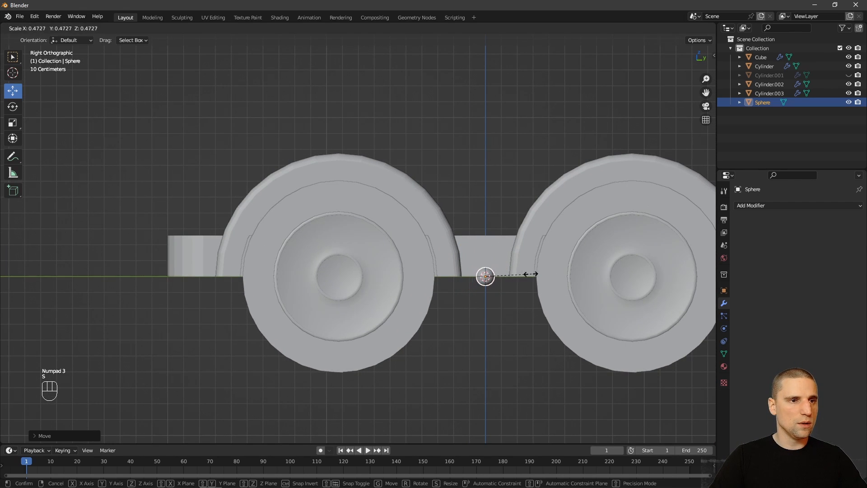
left_click(519, 276)
- Move the sphere about 0.9 m along negative Y and 0.26 m up, onto the near hub's dish directly above its centre ring
key("g")
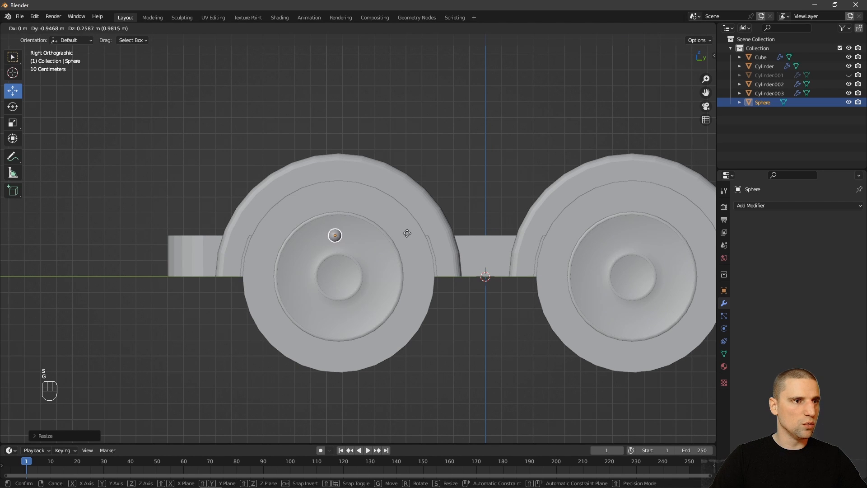
left_click(412, 232)
key("w")
scroll(421, 244, "up", 4)
scroll(423, 254, "down", 1)
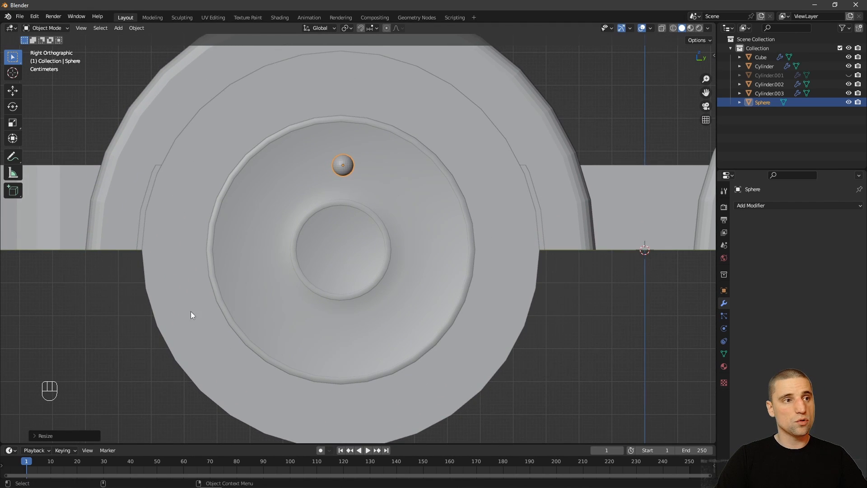
scroll(350, 188, "down", 5)
middle_click_drag(343, 204, 495, 246)
scroll(484, 277, "up", 5)
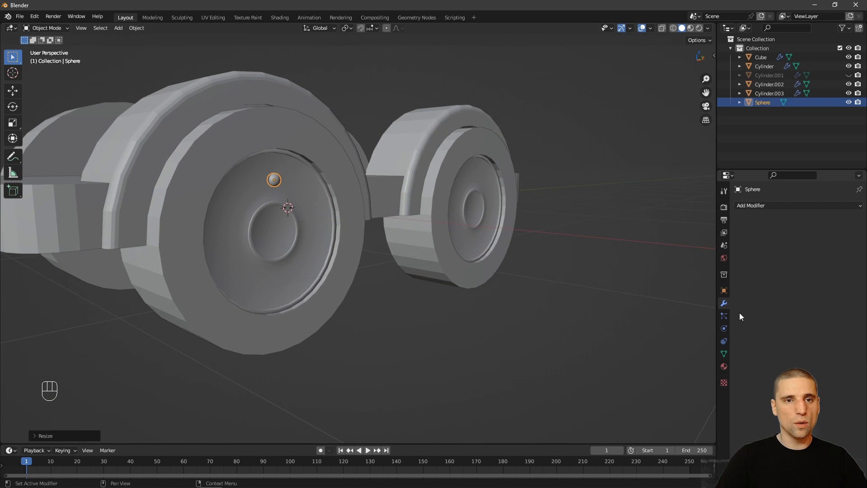
- Add a Mirror modifier to the small sphere, using the car's base (Cube) as mirror object with the X and Y axes enabled
left_click(768, 206)
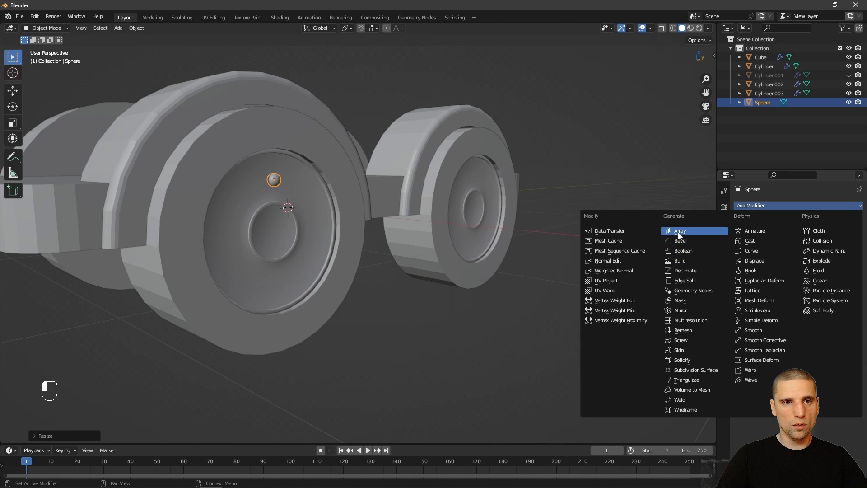
left_click(686, 311)
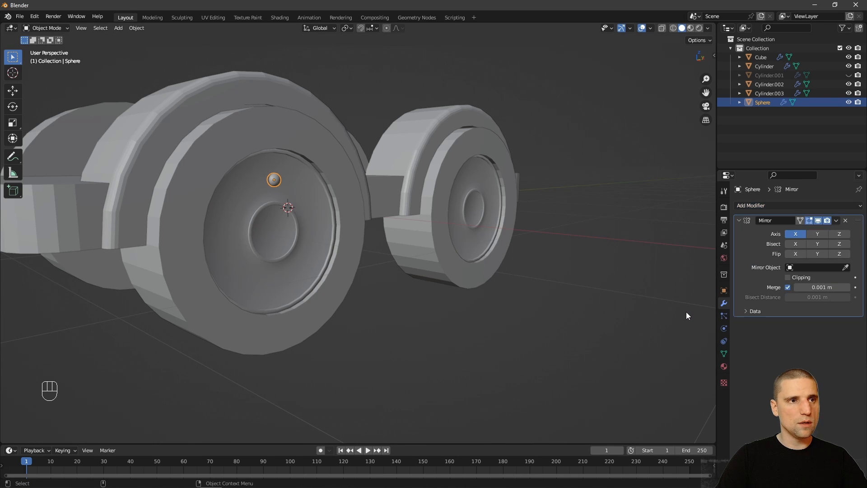
left_click(811, 266)
left_click(846, 268)
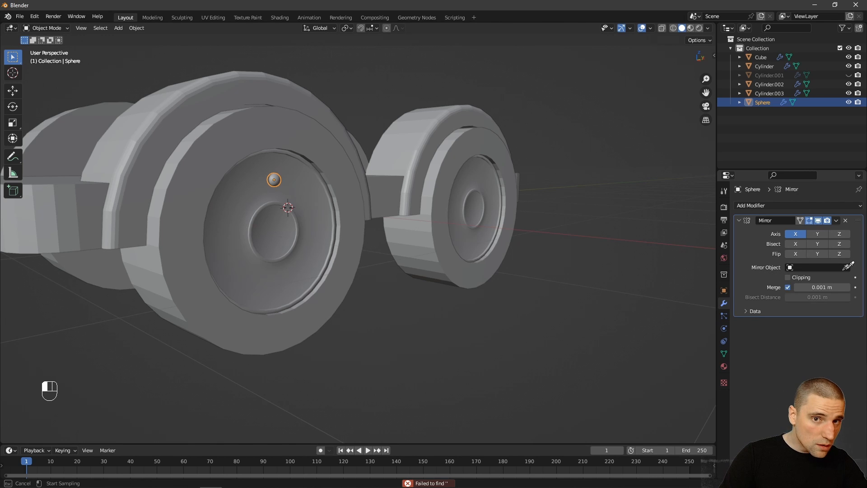
left_click(51, 226)
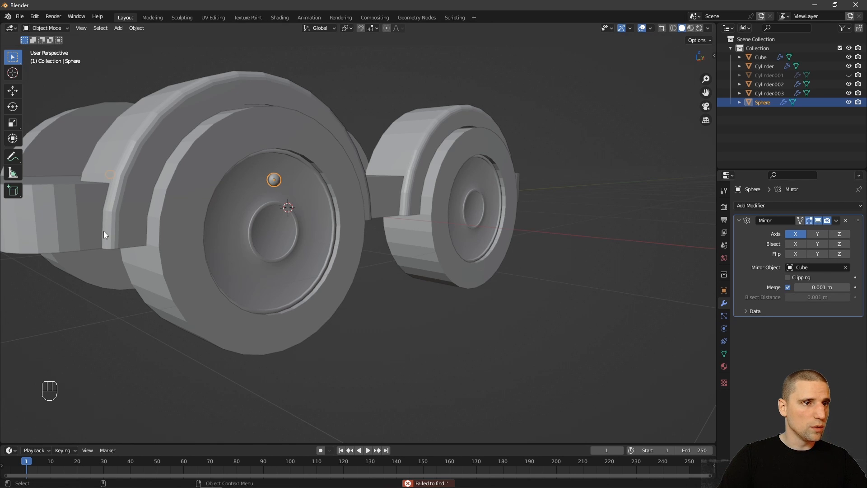
left_click_drag(104, 235, 406, 183, "alt")
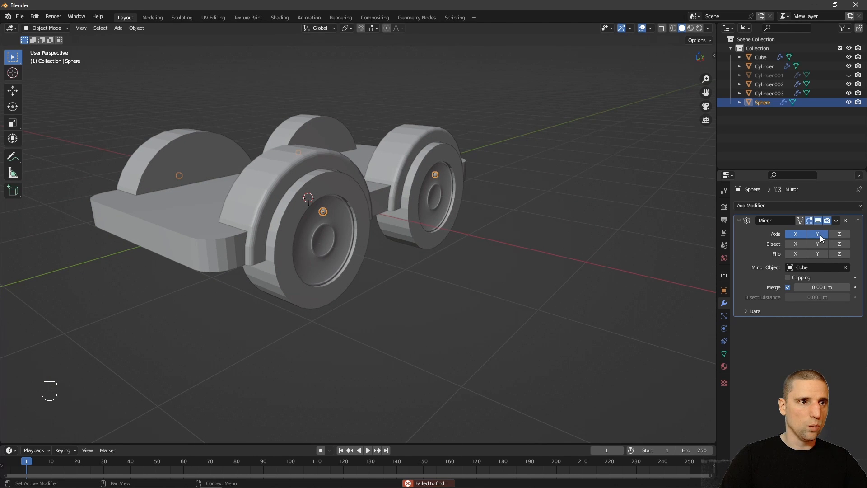
scroll(341, 252, "up", 4)
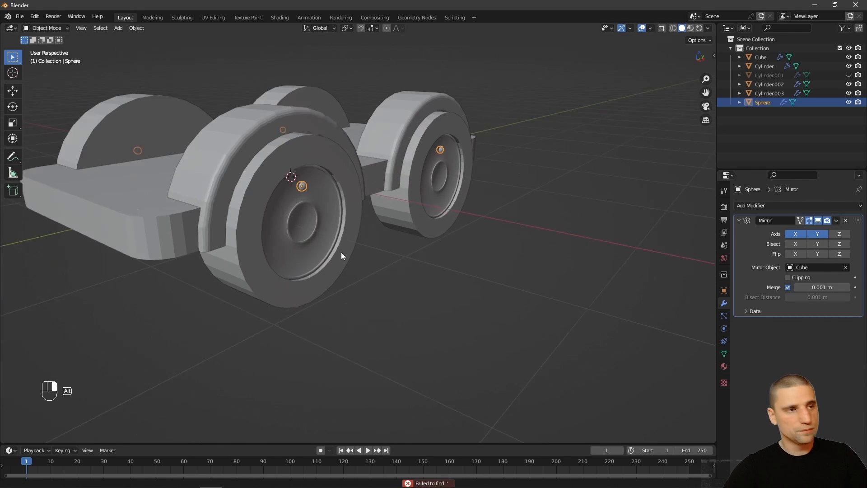
- Duplicate the small sphere in the right view and move the copy straight down along Z to the opposite side of the hub's centre ring
key("KP_3")
left_click_drag(309, 231, 382, 189, "alt")
scroll(384, 226, "up", 5)
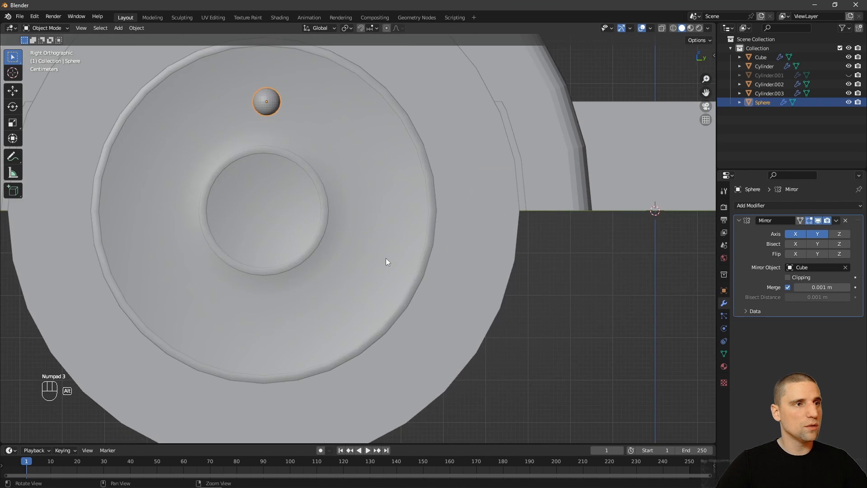
scroll(348, 225, "down", 3)
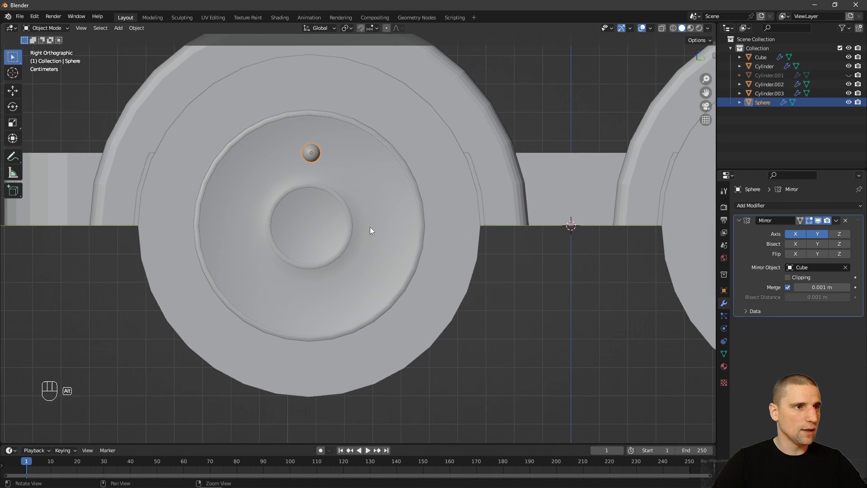
key("shift+d")
right_click(360, 221)
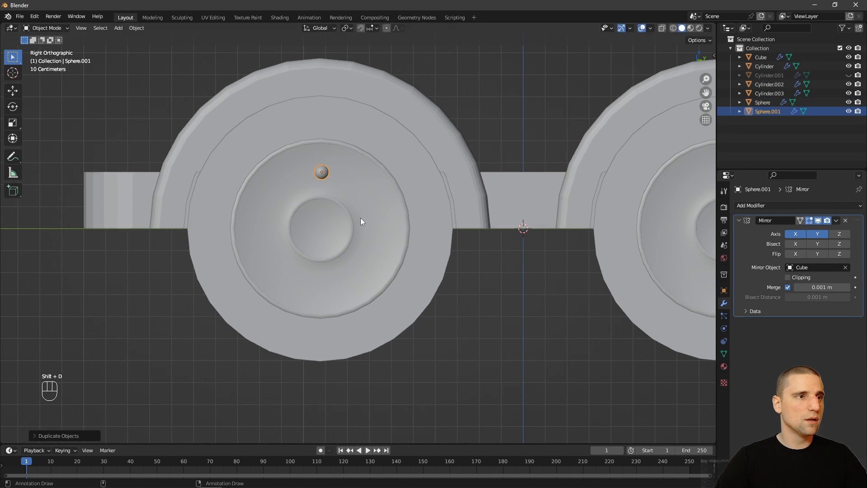
key("space")
left_click_drag(320, 144, 321, 248)
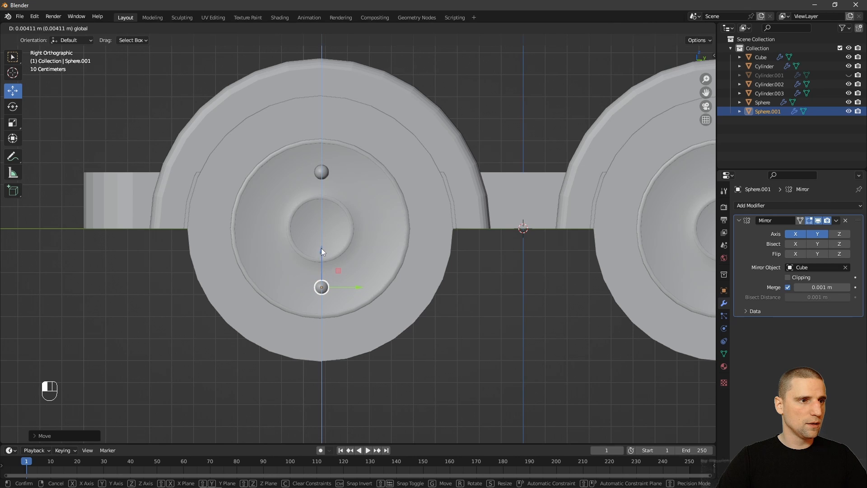
scroll(435, 237, "up", 3)
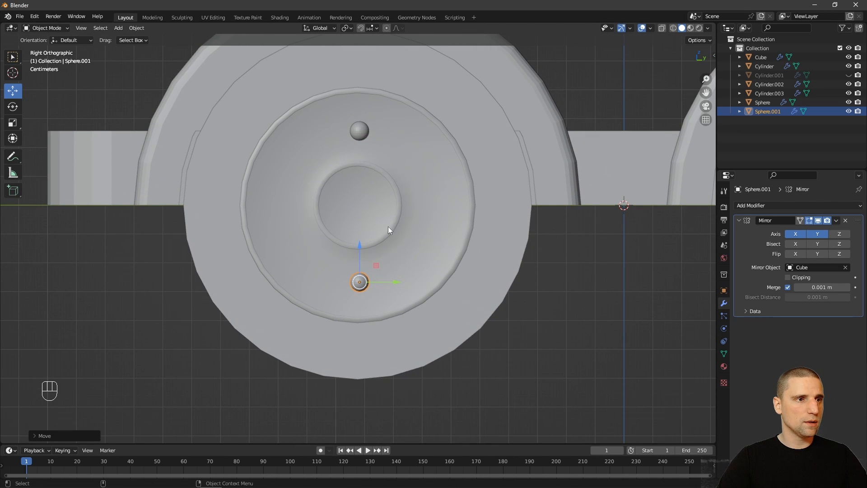
- Select the upper and lower hub spheres together and set the transform pivot point to Median Point
left_click(388, 311)
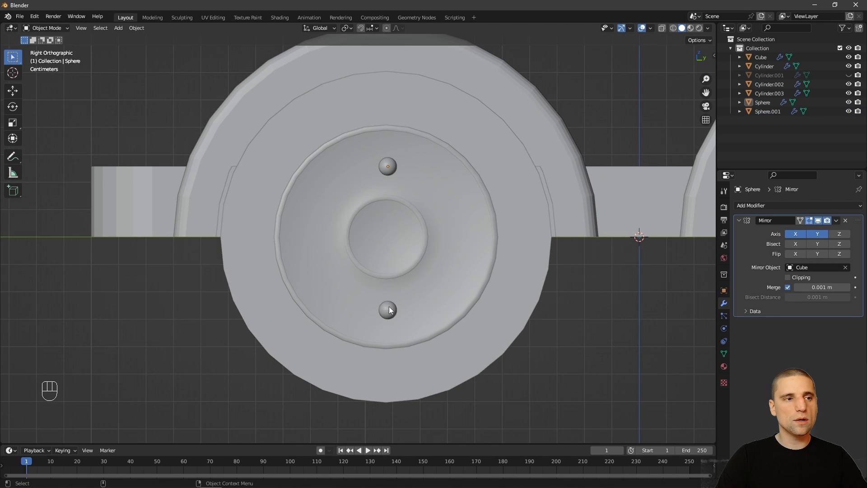
left_click(389, 310)
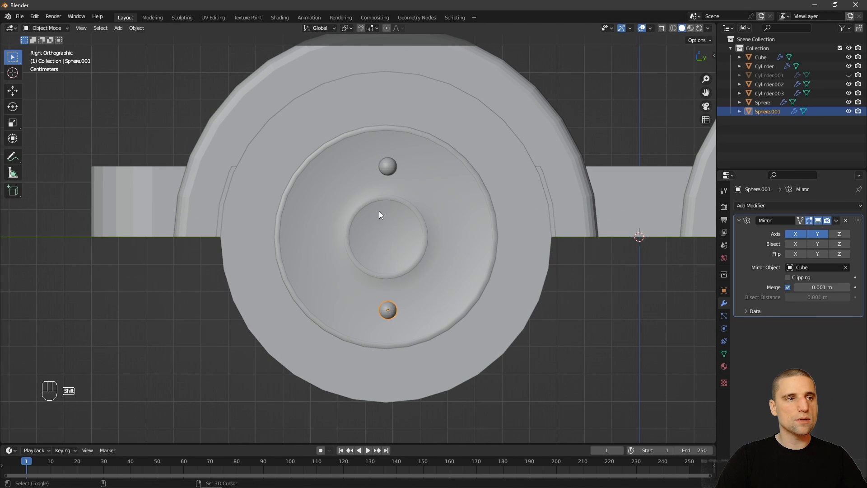
left_click(390, 165, "shift")
key("space")
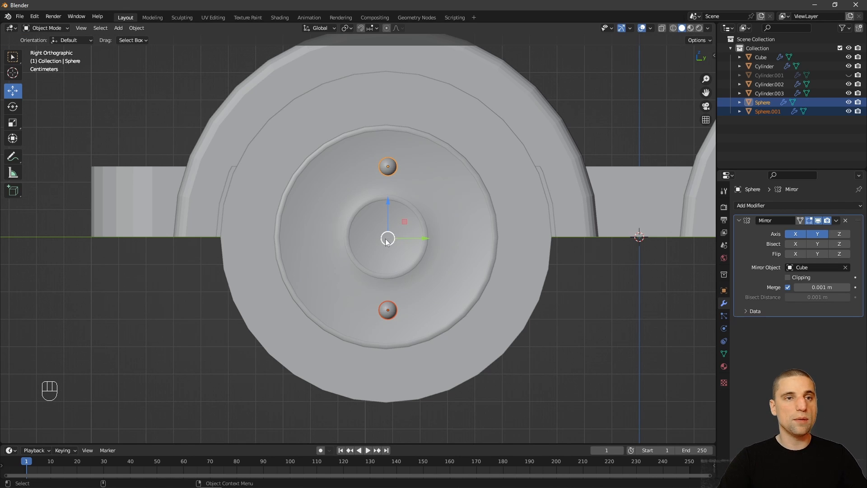
left_click(541, 397)
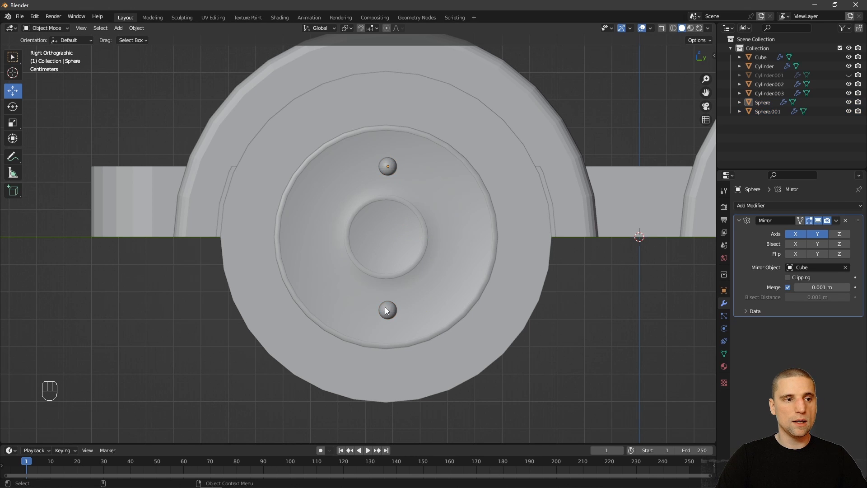
left_click(387, 310)
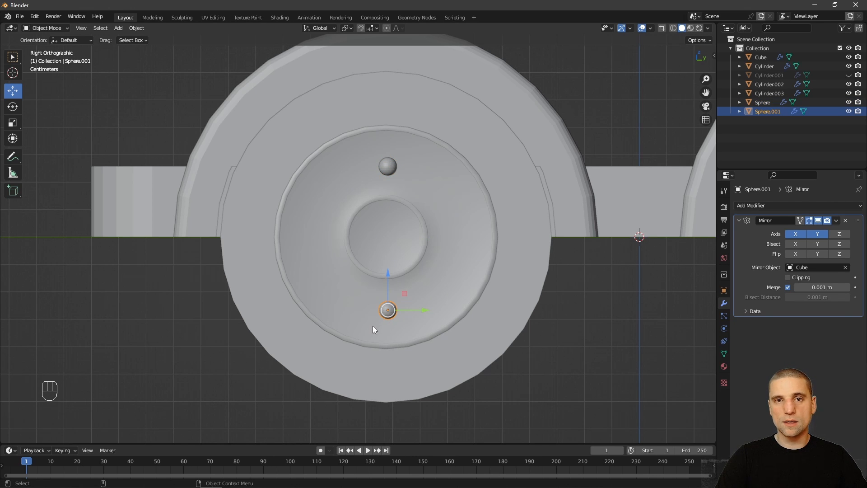
left_click(389, 167, "shift")
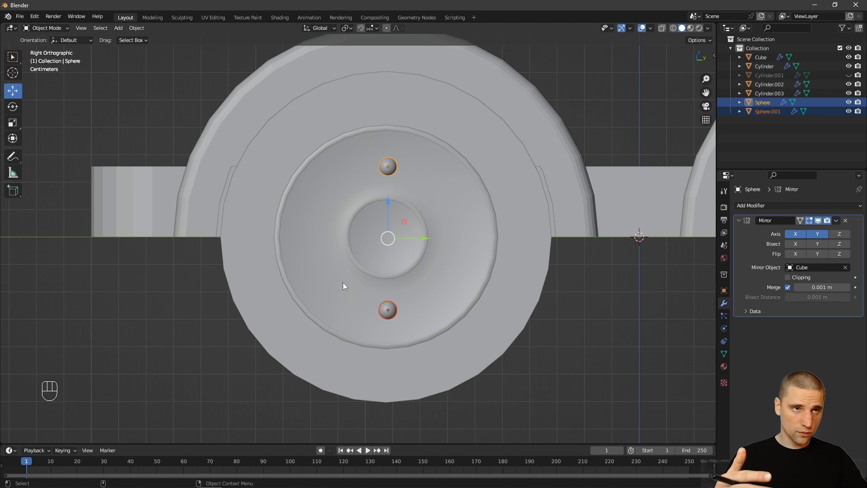
left_click(346, 29)
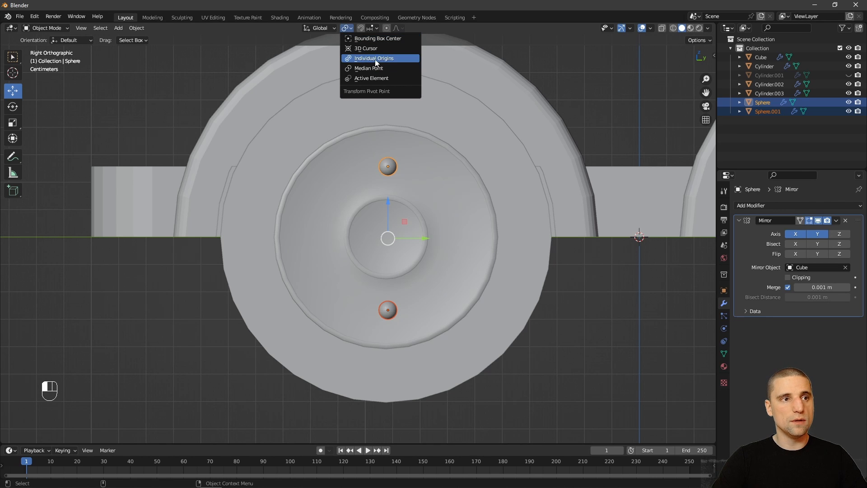
left_click(375, 60)
left_click(347, 29)
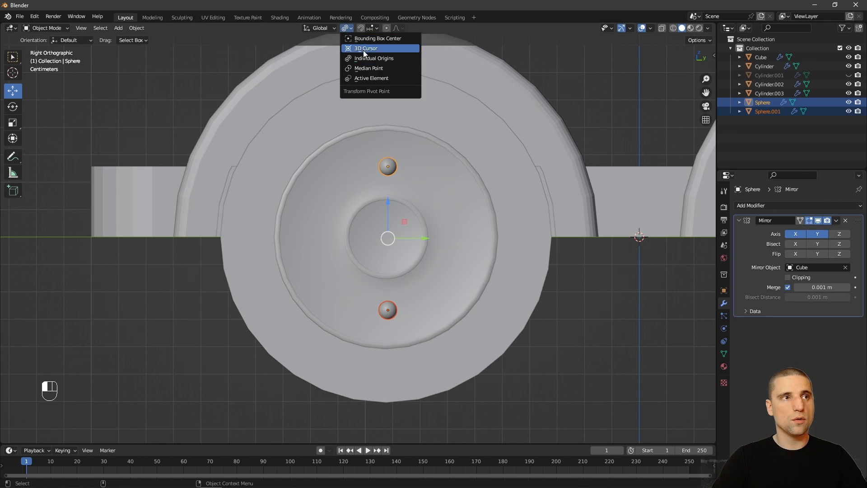
left_click(370, 69)
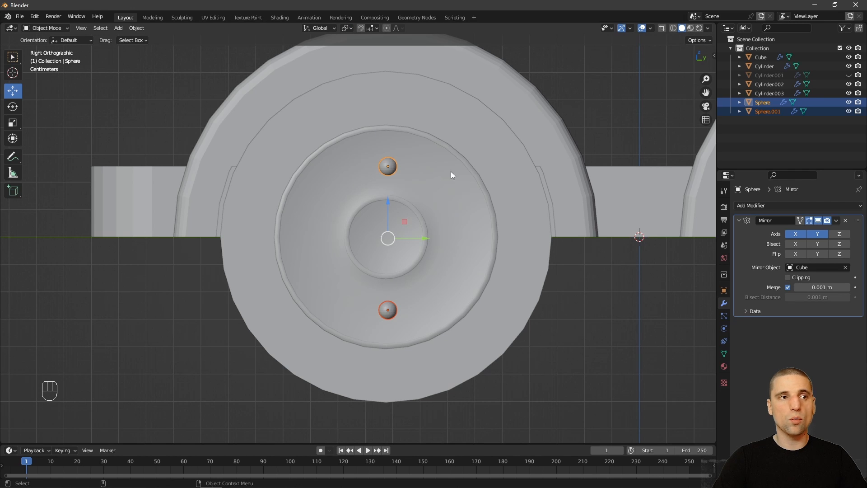
- Duplicate the two selected spheres in place and rotate the copies 60° around the hub's centre
mouse_move(483, 309)
middle_mouse_down("shift")
mouse_move(495, 294)
mouse_move(487, 308)
middle_mouse_up("shift")
key("shift+d")
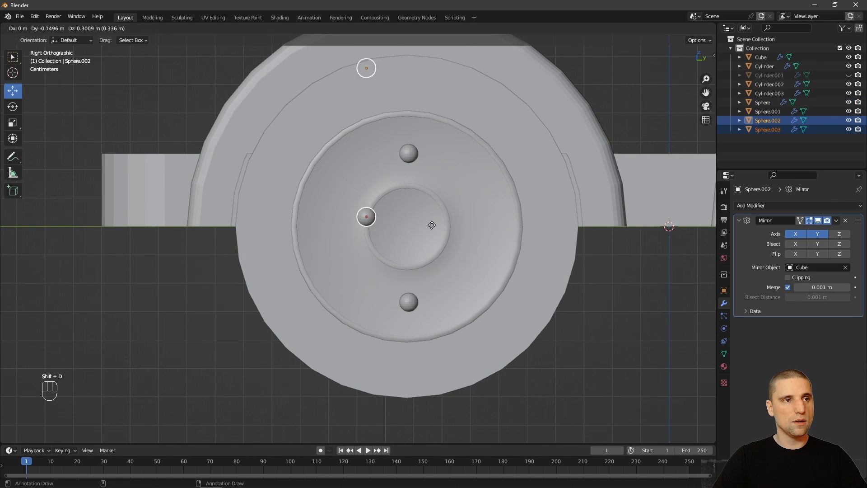
right_click(449, 234)
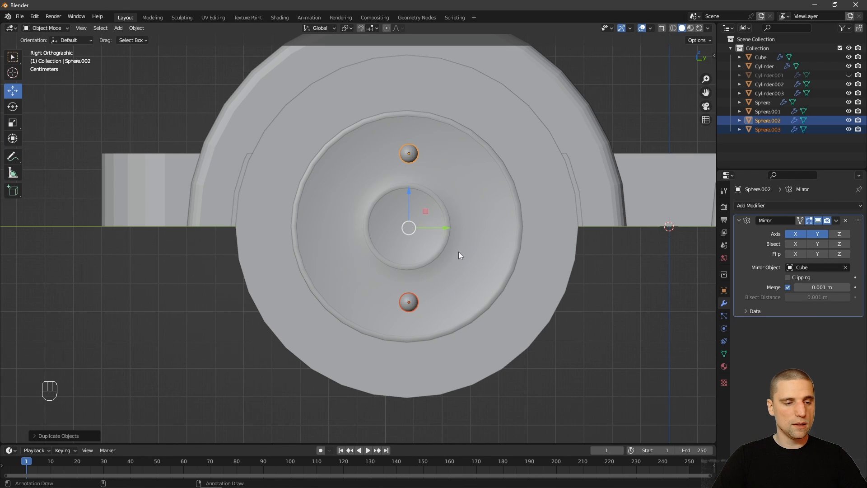
key("space")
key("r")
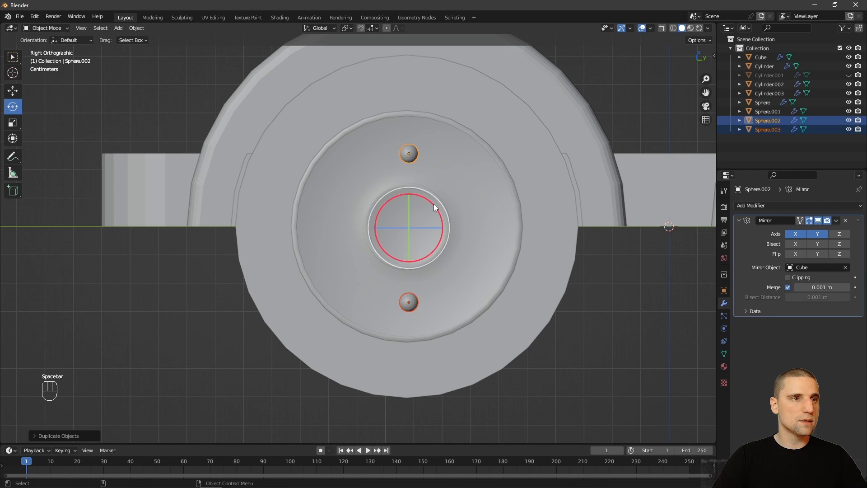
left_click_drag(434, 204, 432, 194)
type("60")
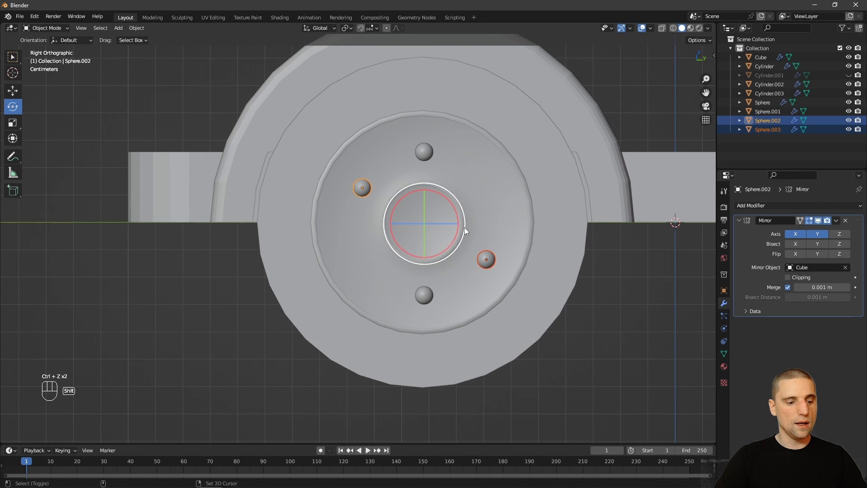
- Duplicate the rotated pair of spheres in place, rotate the new copies another 60° around the hub's centre, and clear the selection
key("shift+d")
right_click(456, 238)
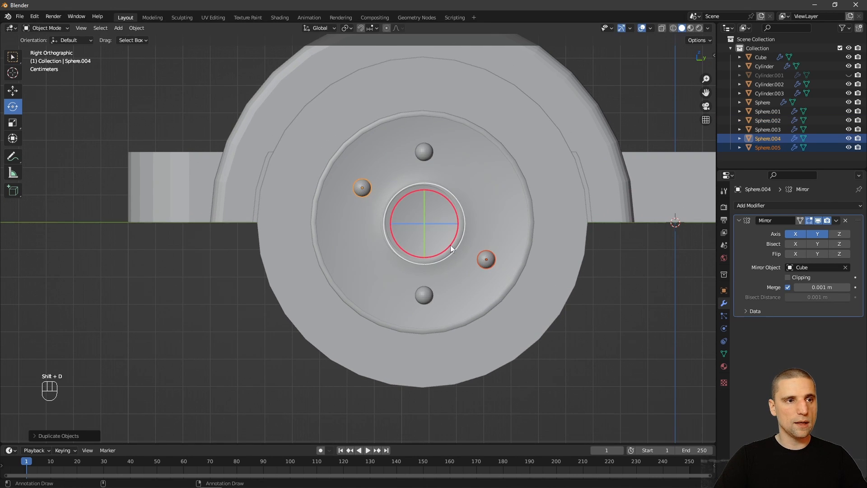
left_click_drag(451, 245, 455, 234)
type("60")
scroll(495, 256, "down", 3)
key("w")
left_click_drag(543, 343, 540, 347)
- Inspect the ring of six spheres on the mirrored hubs from several perspective angles
scroll(479, 253, "down", 3)
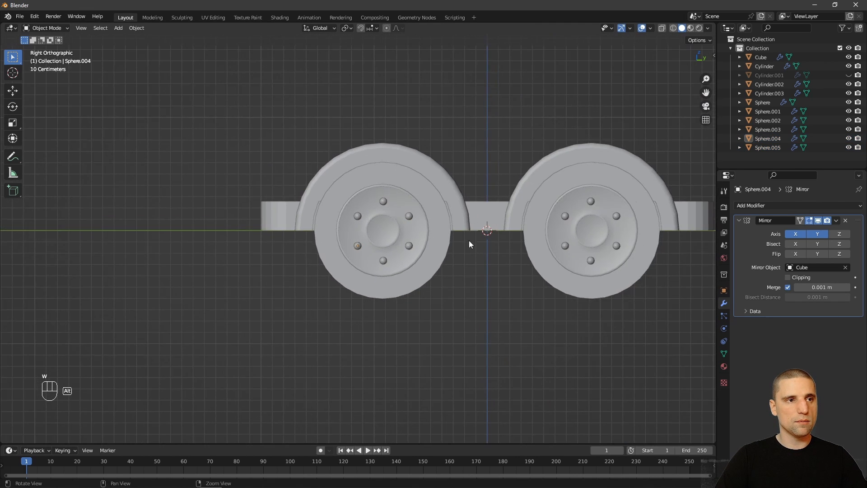
left_click_drag(469, 241, 524, 275, "alt")
scroll(410, 247, "up", 3)
left_click_drag(445, 287, 427, 267, "alt")
scroll(438, 272, "down", 4)
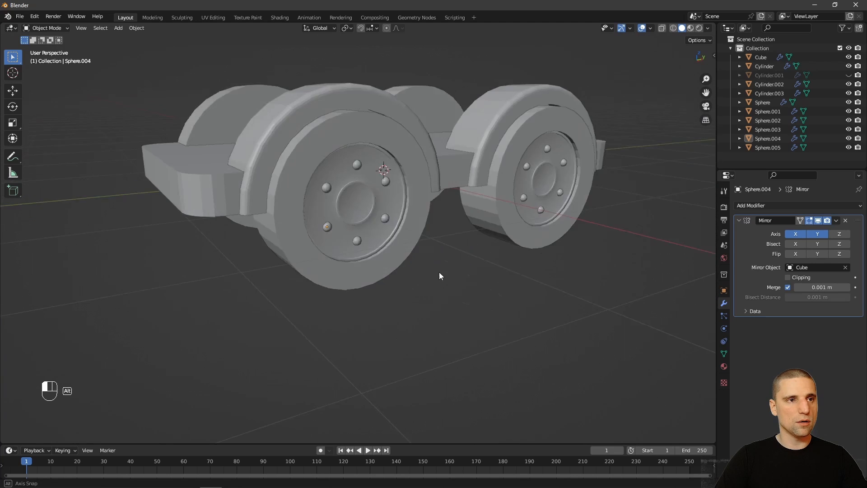
left_click_drag(349, 188, 389, 254, "alt")
scroll(402, 299, "up", 4)
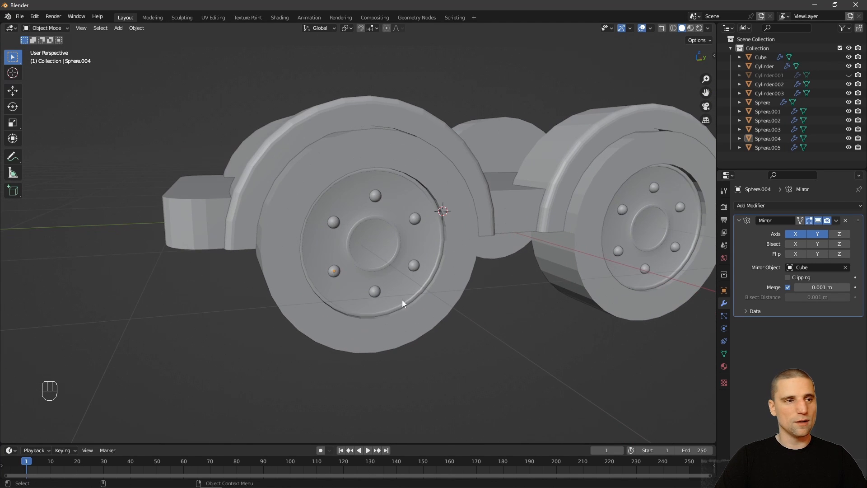
- Select the mirrored wheel object (Cylinder.002) and enter Edit Mode on it, with the near wheel's tread in view
left_click(416, 319)
left_click_drag(478, 304, 367, 299, "alt")
left_click(413, 321)
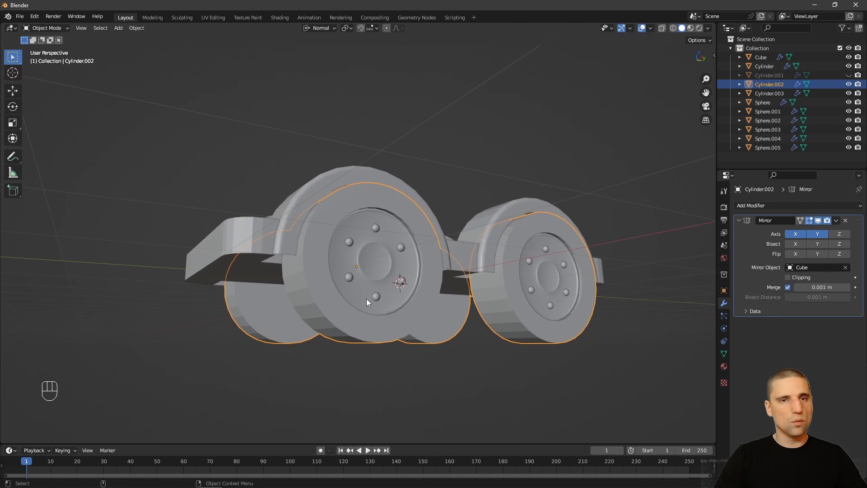
left_click_drag(341, 328, 391, 197, "alt")
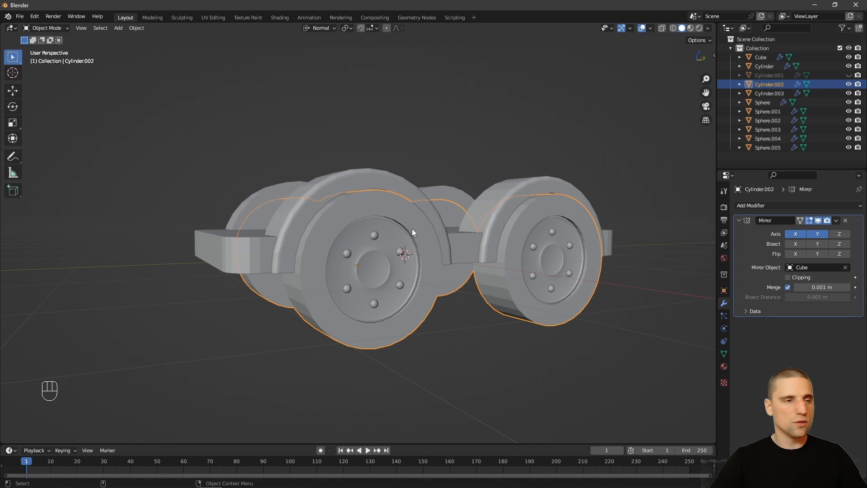
key("Tab")
scroll(386, 319, "up", 2)
left_click_drag(387, 319, 392, 300, "alt")
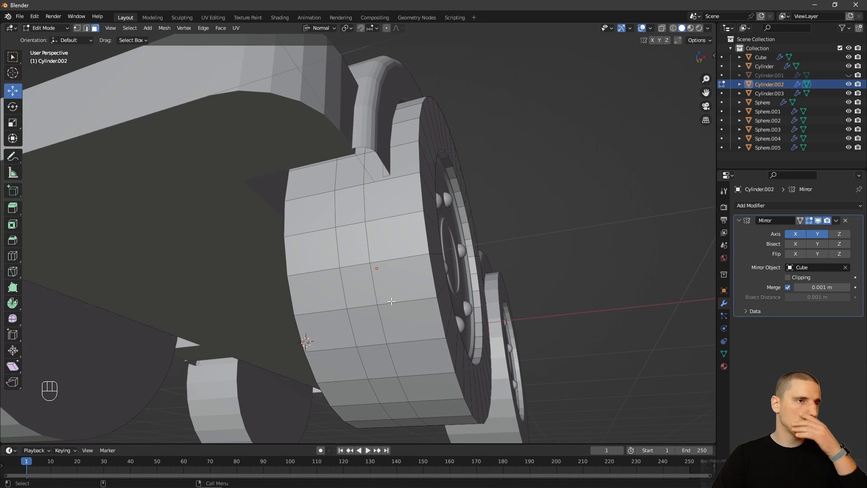
- Select every other face around the inner and outer bands of the near wheel's tread, staggering the two bands
scroll(406, 235, "up", 2)
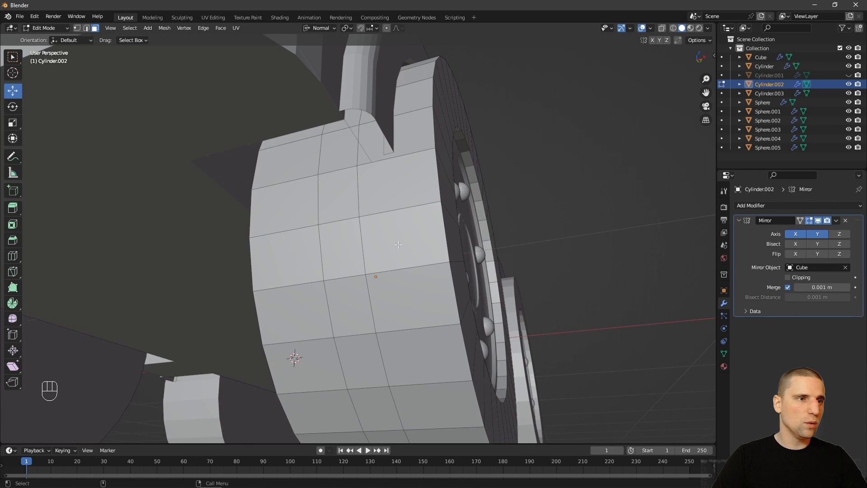
left_click(401, 244)
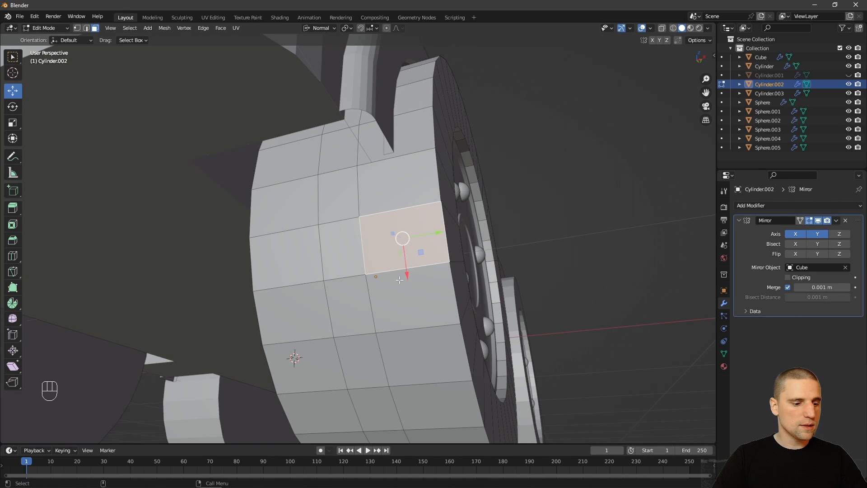
key("w")
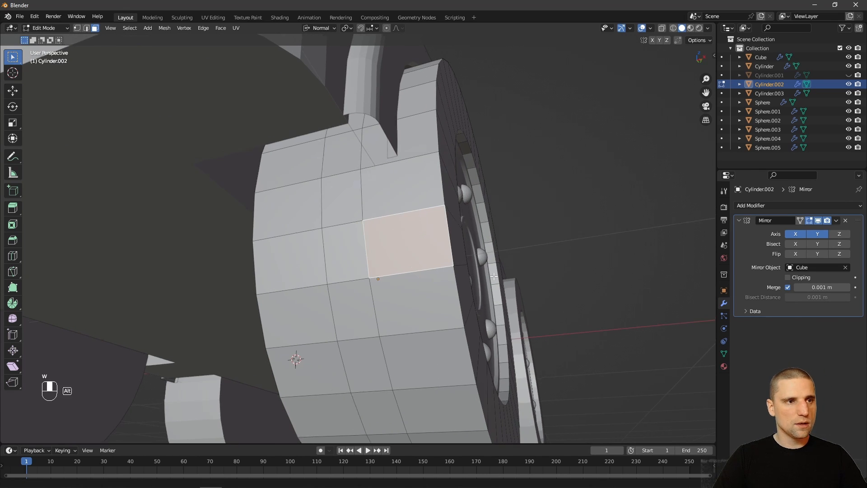
scroll(429, 270, "down", 2)
left_click_drag(427, 271, 376, 280, "alt")
left_click(399, 281, "shift")
left_click(412, 310, "shift")
left_click(335, 260, "shift")
left_click(366, 280, "shift")
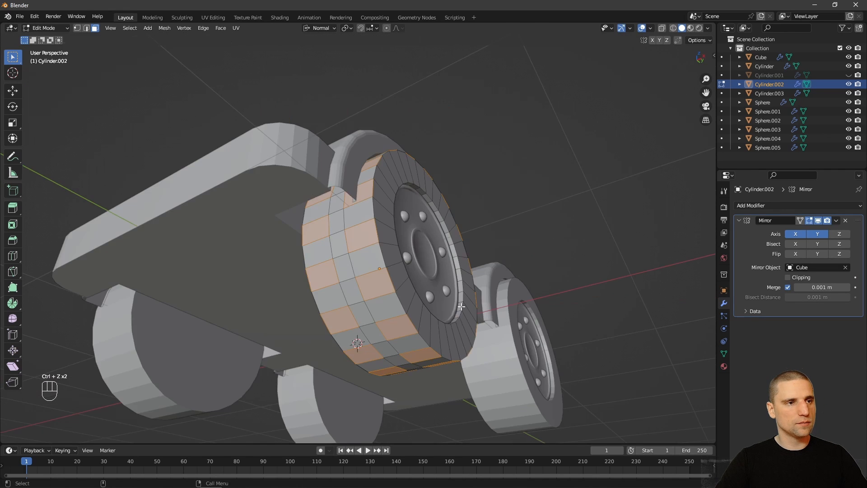
left_click_drag(368, 280, 319, 233, "alt")
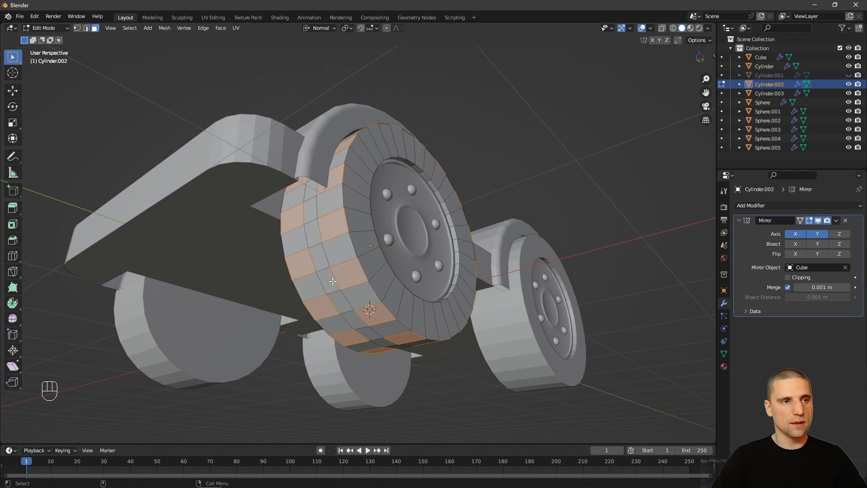
left_click_drag(322, 244, 293, 235, "alt")
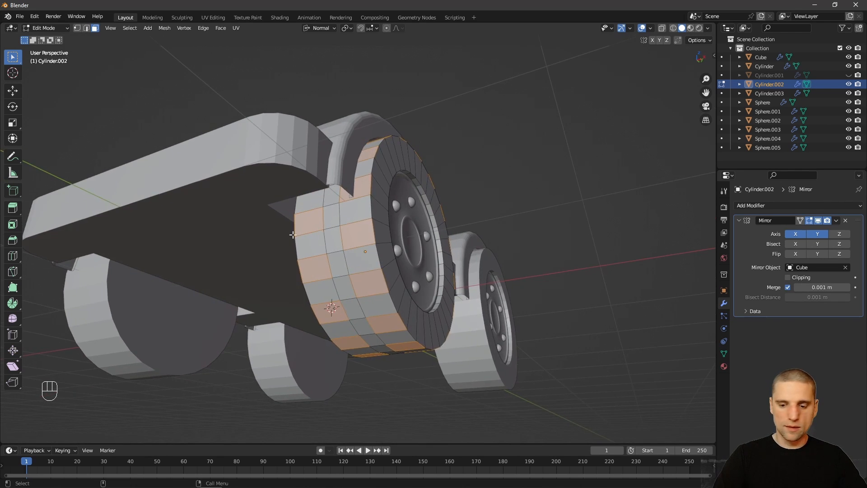
- Add the whole central band of tread faces, including those on the far side, to the staggered selection from the front view
key("KP_1")
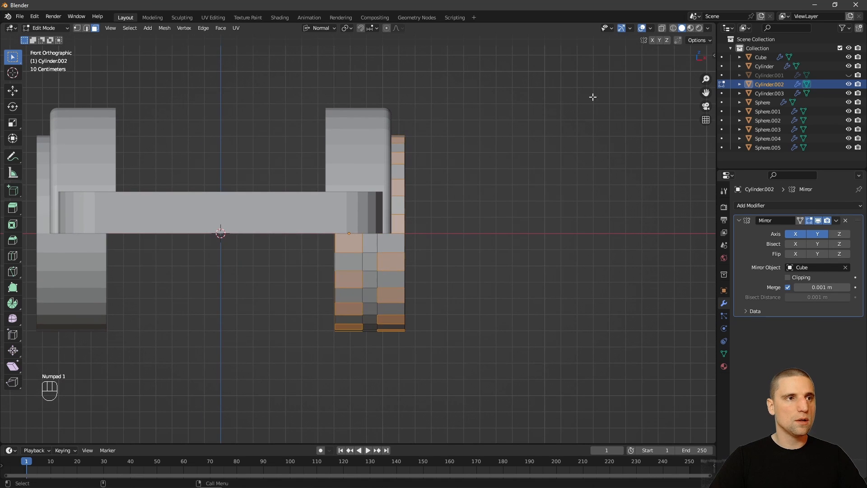
left_click(673, 28)
middle_click_drag(433, 222, 439, 215, "alt")
right_click_drag(440, 215, 437, 212, "alt")
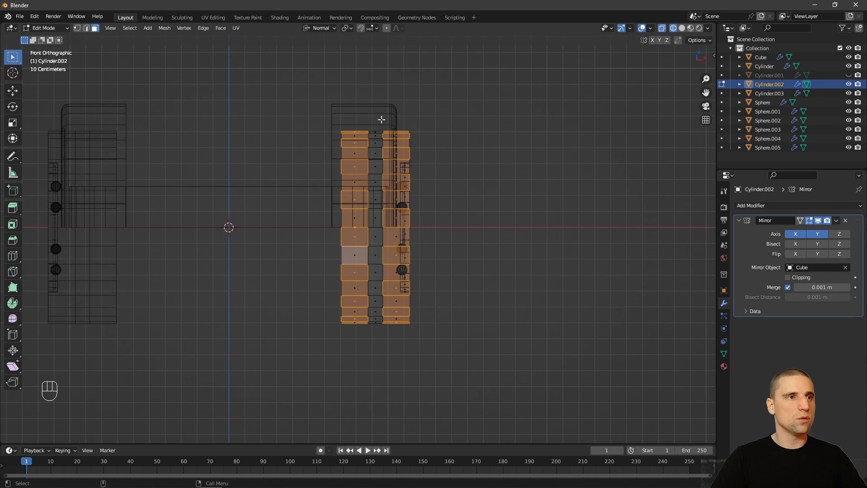
left_click_drag(369, 121, 384, 332, "shift")
middle_click_drag(387, 331, 565, 235)
left_click(682, 28)
mouse_move(525, 207)
middle_mouse_down()
mouse_move(426, 148)
mouse_move(445, 207)
mouse_move(461, 218)
middle_mouse_up()
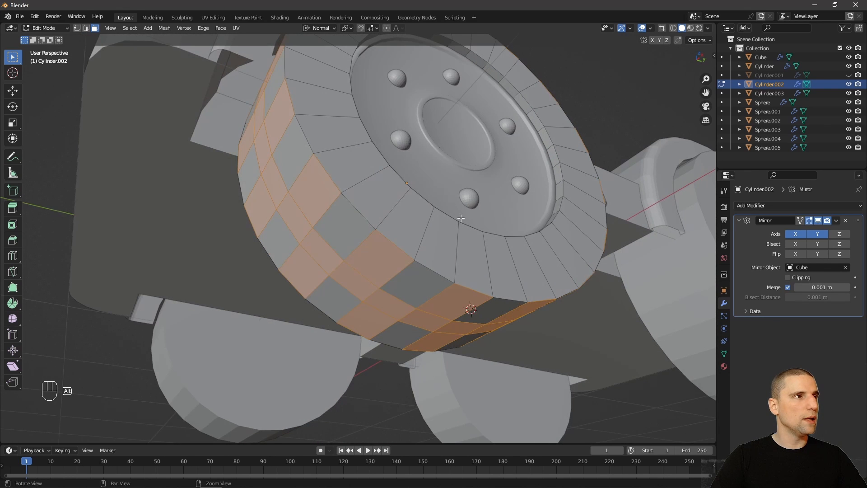
scroll(454, 218, "down", 3)
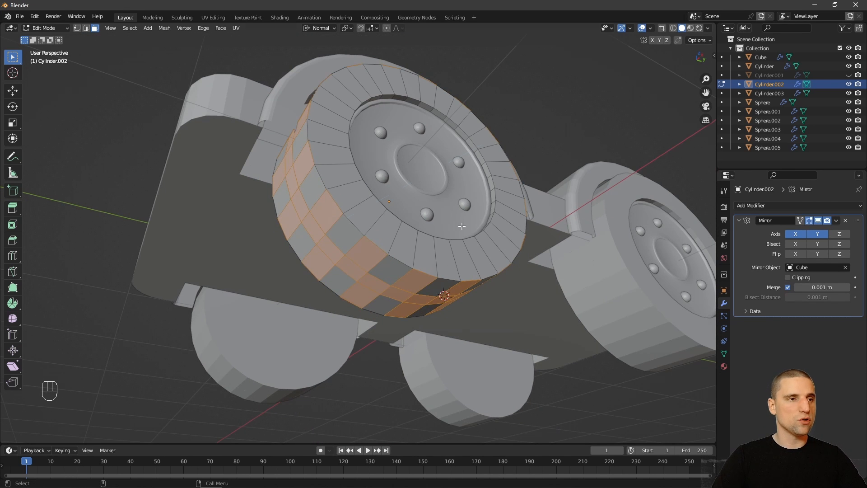
key("e")
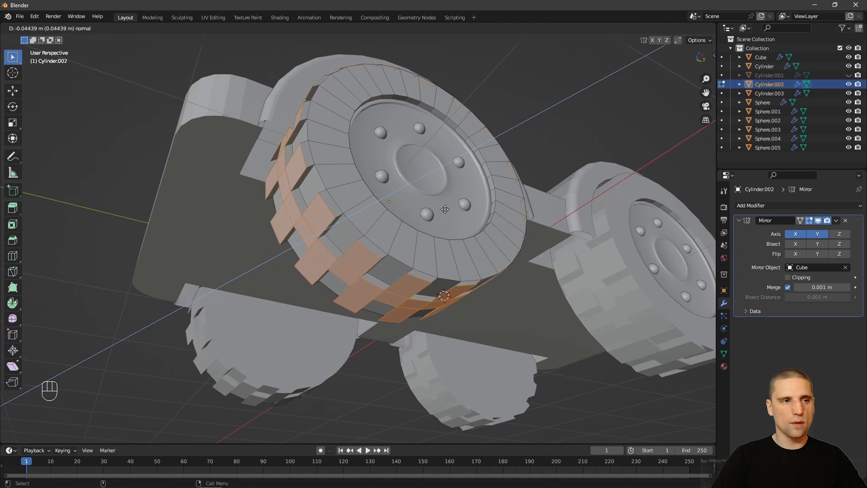
left_click(443, 209)
middle_click_drag(449, 228, 434, 235)
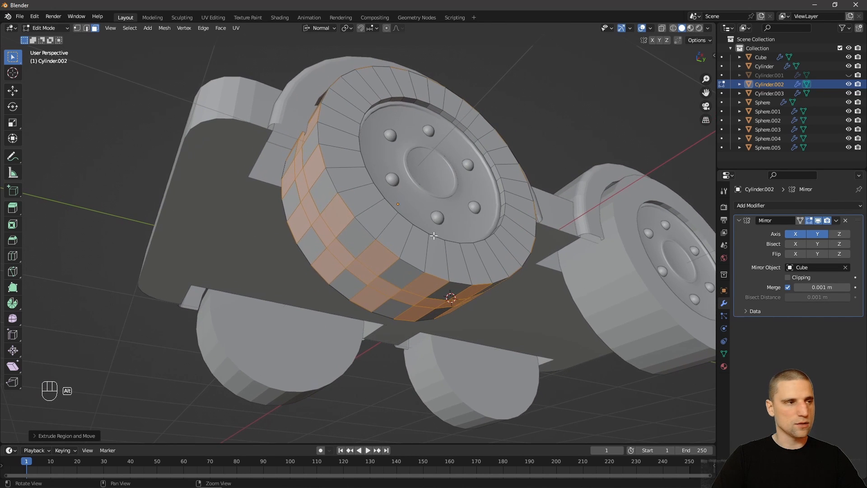
- Extrude the selected tread faces slightly outward along their normals and return to Object Mode
left_click(13, 216)
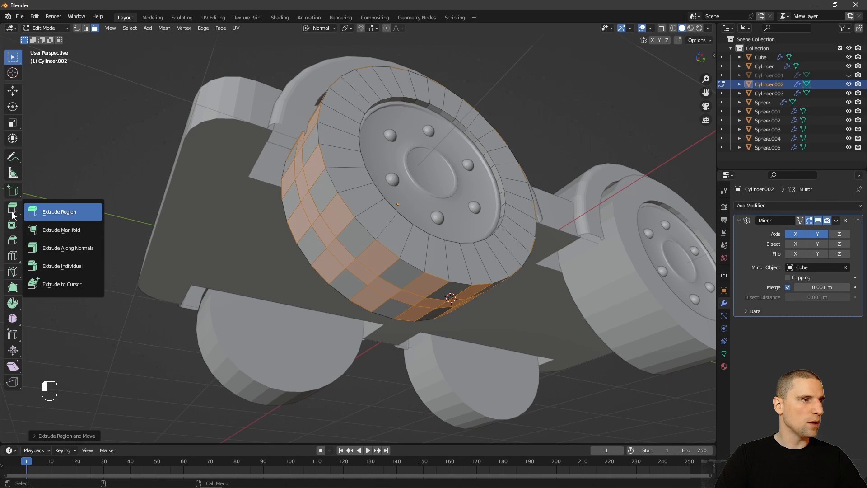
left_click(72, 248)
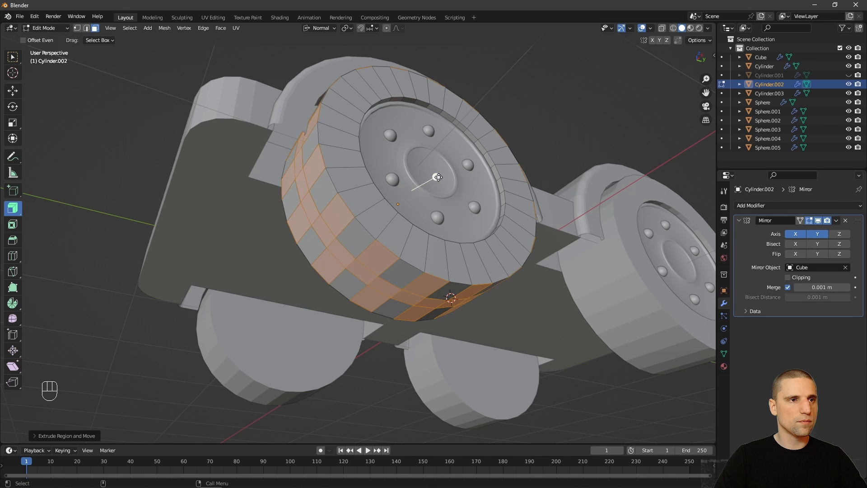
left_click_drag(438, 177, 423, 208)
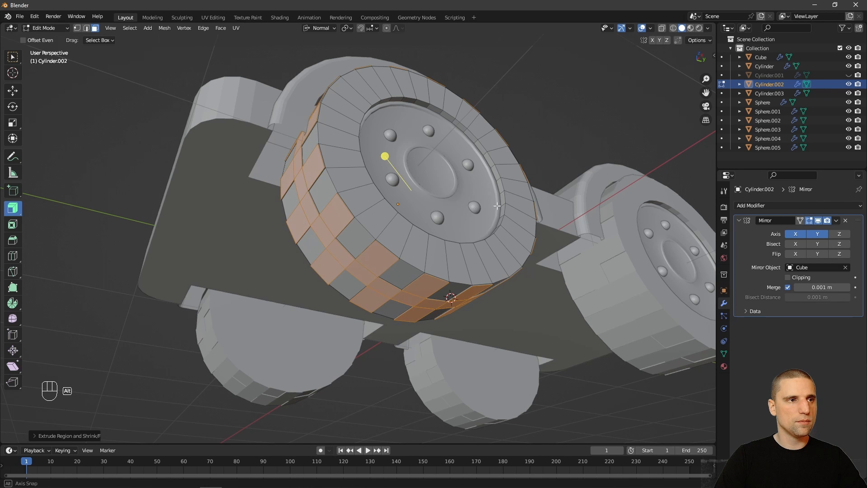
middle_click_drag(423, 207, 483, 229, "alt")
scroll(483, 228, "down", 3)
key("Tab")
scroll(550, 224, "down", 4)
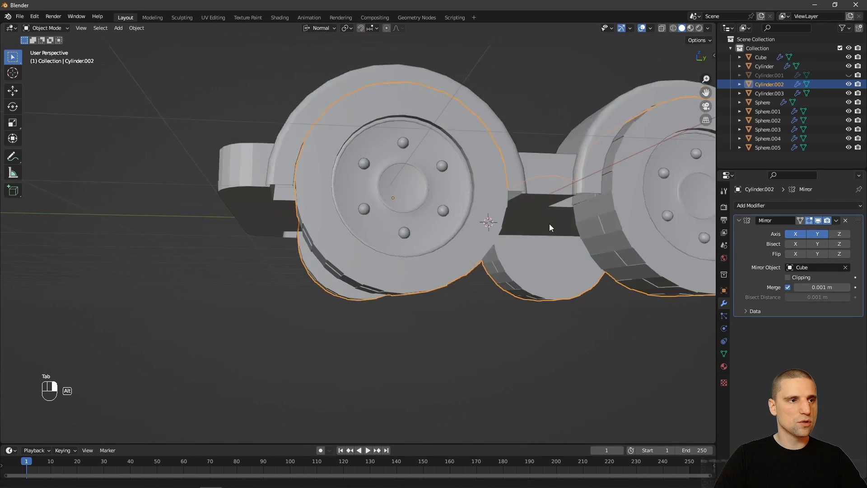
- Clear the selection and inspect the raised tread on the mirrored wheels from several angles
middle_click_drag(538, 170, 463, 87, "alt")
left_click(463, 87)
scroll(495, 300, "down", 4)
left_click(449, 367)
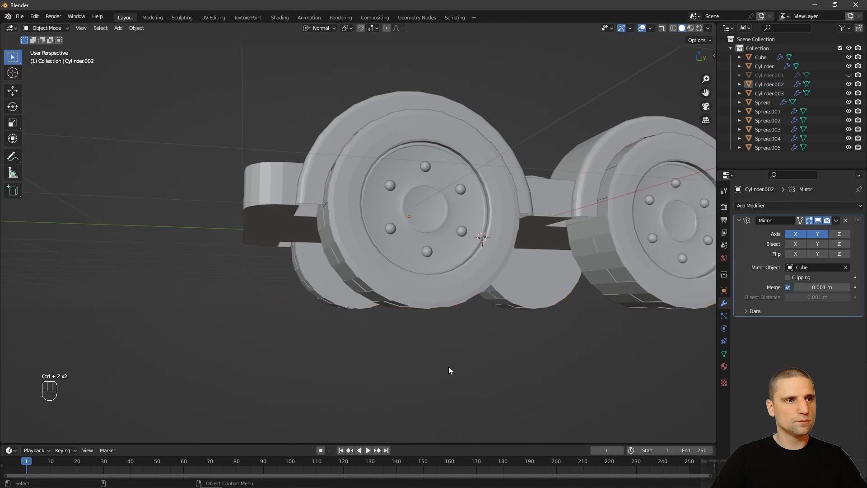
middle_click_drag(448, 367, 443, 290)
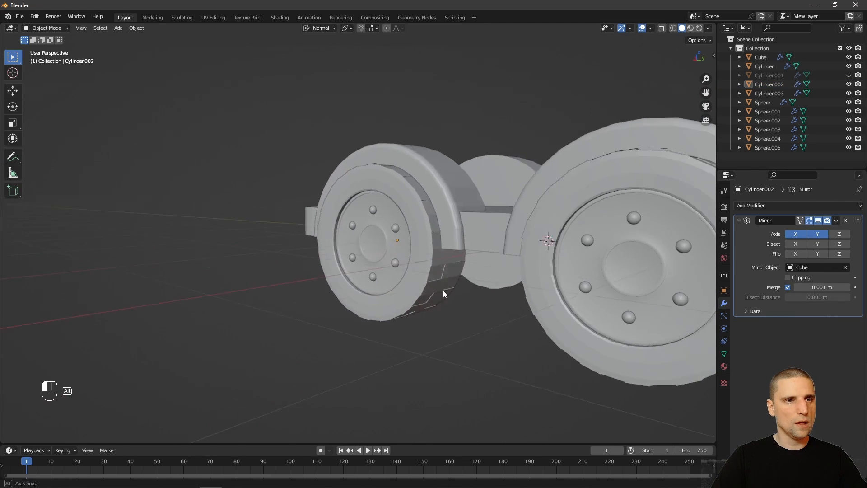
scroll(366, 214, "down", 4)
middle_click_drag(366, 214, 399, 239)
scroll(375, 272, "up", 3)
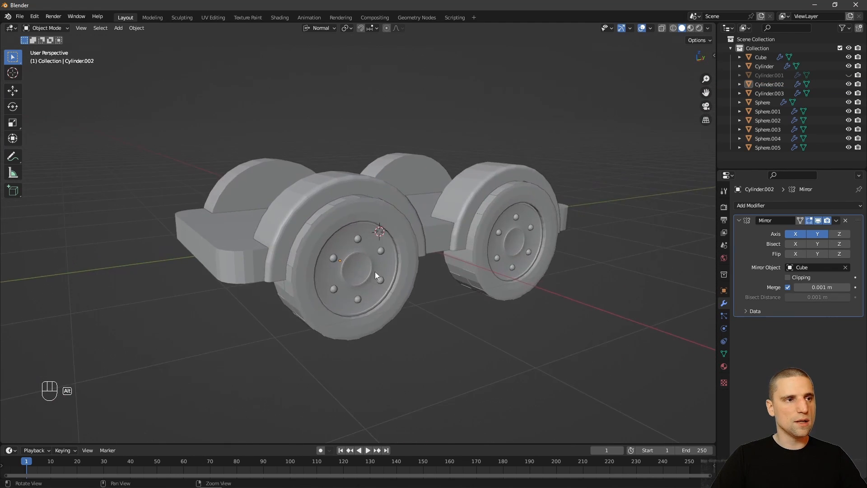
- Select the mirrored wheel arches and apply Shade Smooth to them
middle_click_drag(375, 272, 313, 209)
left_click(316, 210)
scroll(408, 295, "up", 4)
scroll(409, 295, "down", 3)
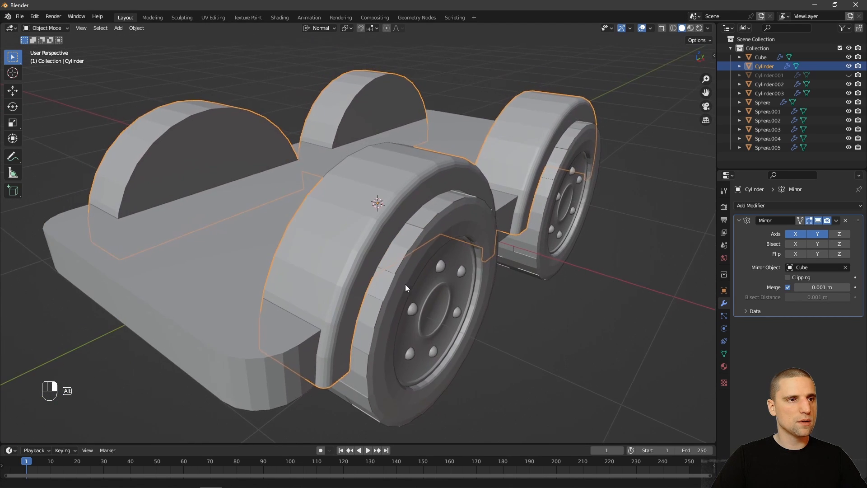
middle_click_drag(406, 284, 433, 235)
right_click(357, 190)
left_click(358, 193)
scroll(394, 249, "up", 3)
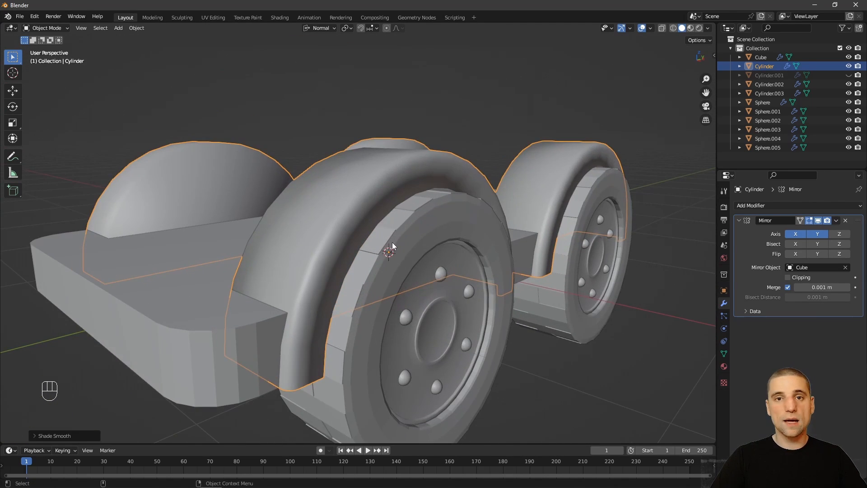
- In Edit Mode, bevel the inner edge loop of the wheel arch's lip narrowly, and return to Object Mode
key("Tab")
scroll(390, 248, "up", 4)
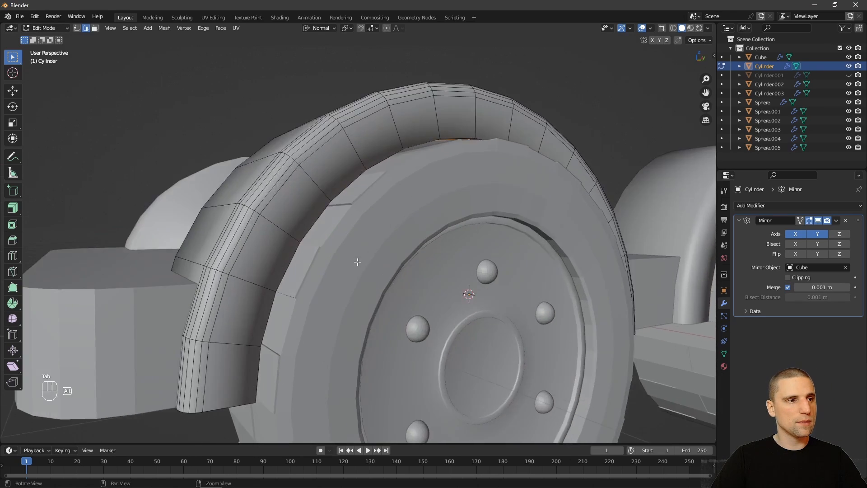
middle_click_drag(354, 258, 461, 266)
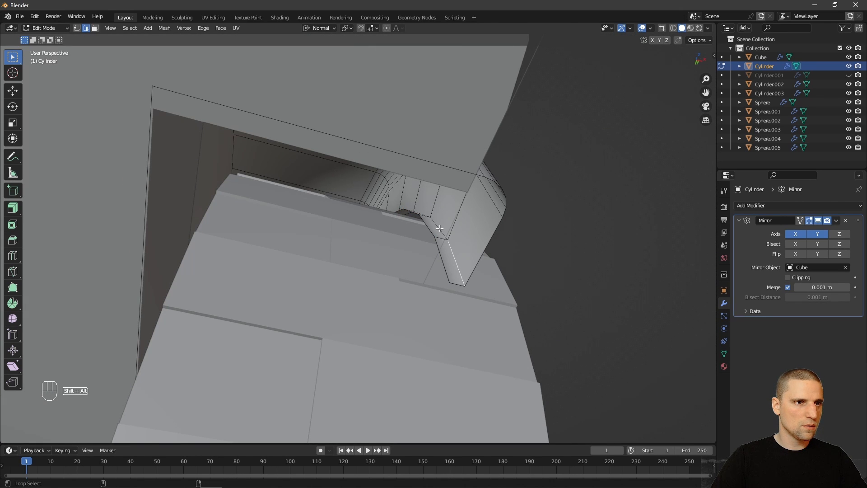
mouse_move(455, 228)
middle_mouse_down()
mouse_move(351, 260)
mouse_move(446, 219)
middle_mouse_up()
left_click_drag(446, 219, 422, 217, "alt")
key("ctrl+b")
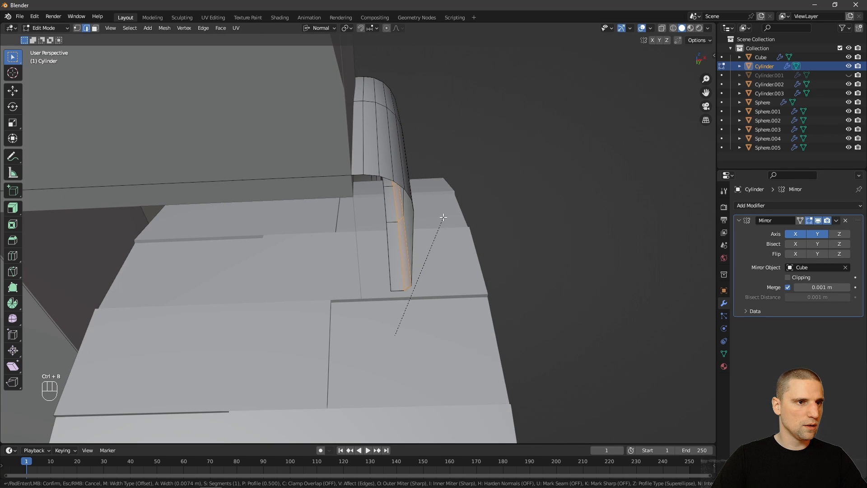
key("shift")
left_click(428, 229)
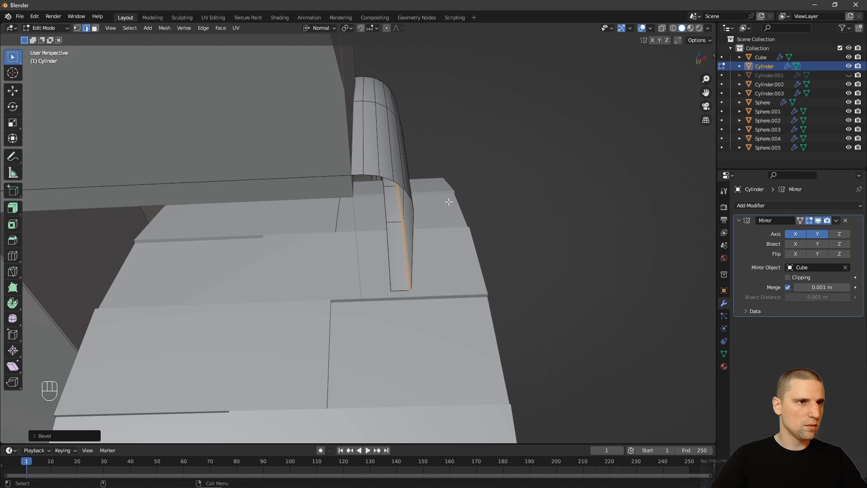
left_click_drag(450, 200, 406, 226, "alt")
key("Tab")
- Bevel the whole outline of the car base's top face in Edit Mode, return to Object Mode and clear the selection
left_click(562, 284)
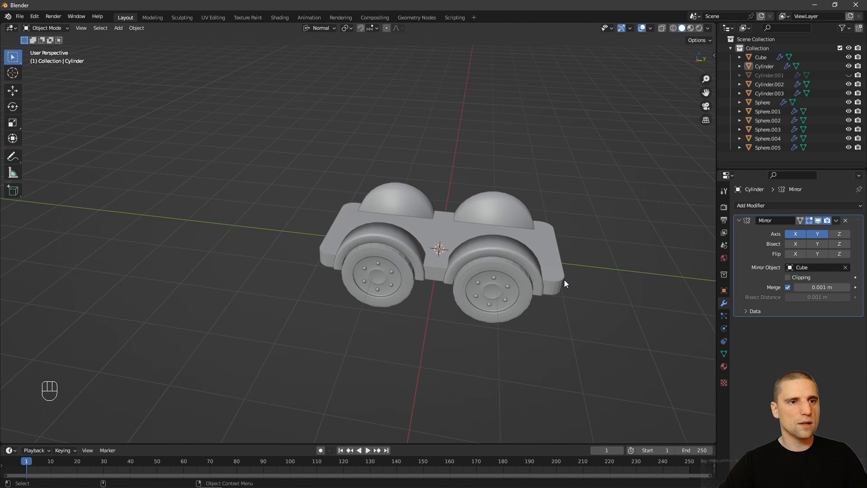
left_click_drag(564, 280, 383, 325, "alt")
key("Tab")
left_click_drag(384, 292, 345, 300, "alt")
scroll(376, 311, "up", 2)
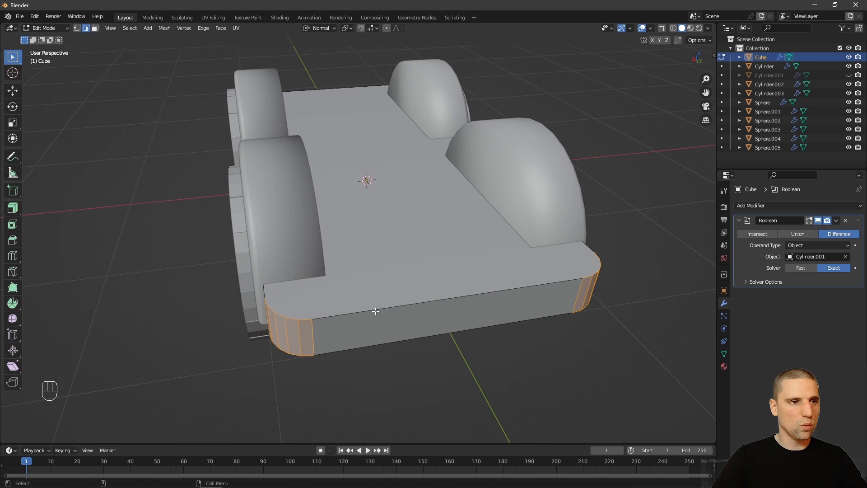
left_click(377, 309)
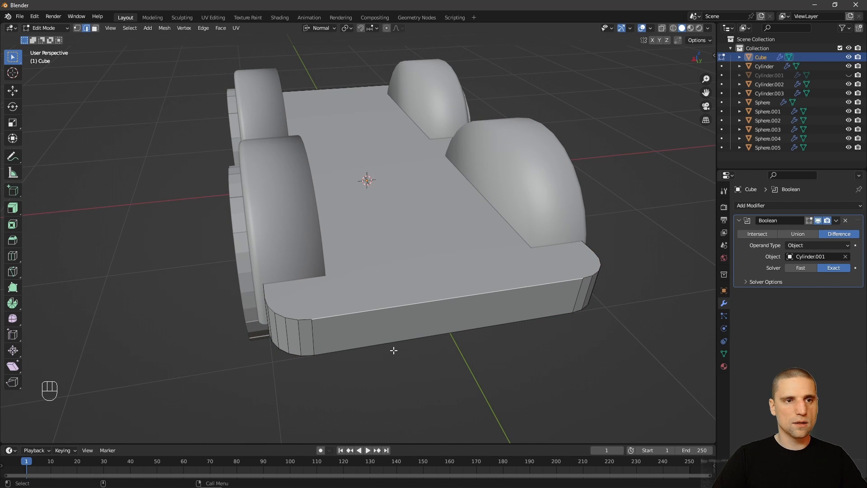
left_click(588, 278, "alt+shift")
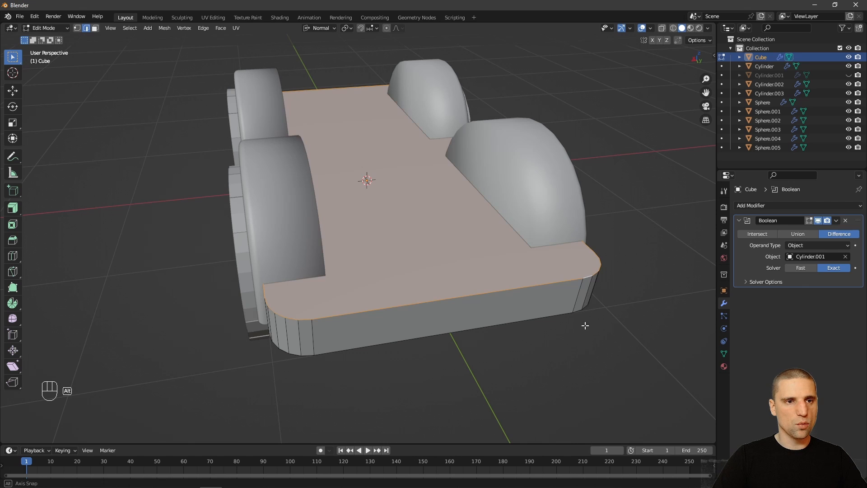
left_click_drag(583, 324, 451, 296, "alt")
key("ctrl+b")
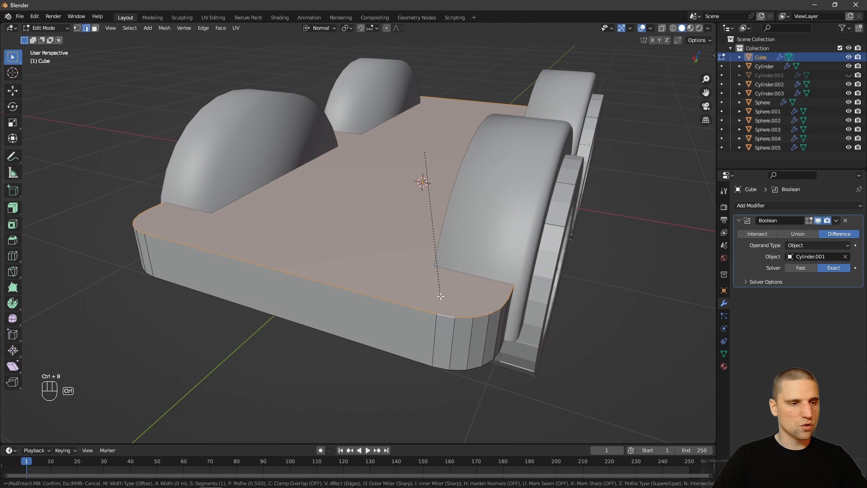
left_click(474, 301)
key("Tab")
scroll(411, 224, "down", 5)
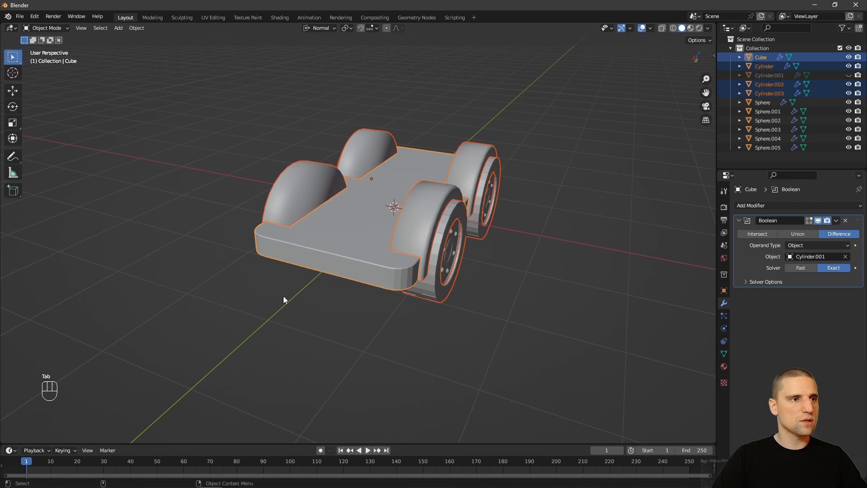
left_click(333, 355)
- Add a cylinder mesh at the centre of the car base
left_click_drag(335, 357, 470, 352, "alt")
middle_click_drag(436, 289, 430, 302, "alt")
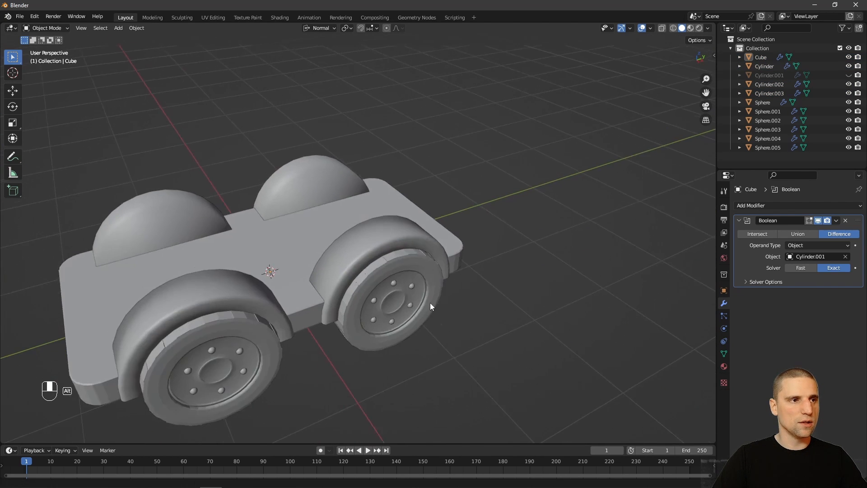
scroll(430, 303, "down", 3)
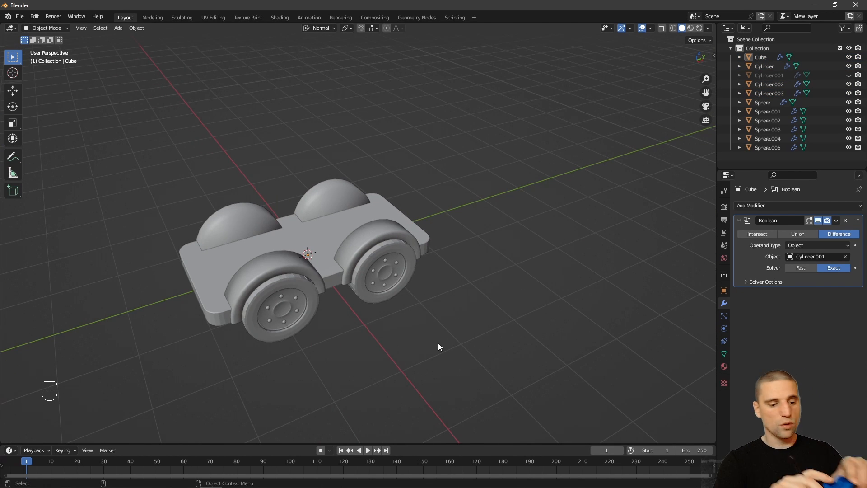
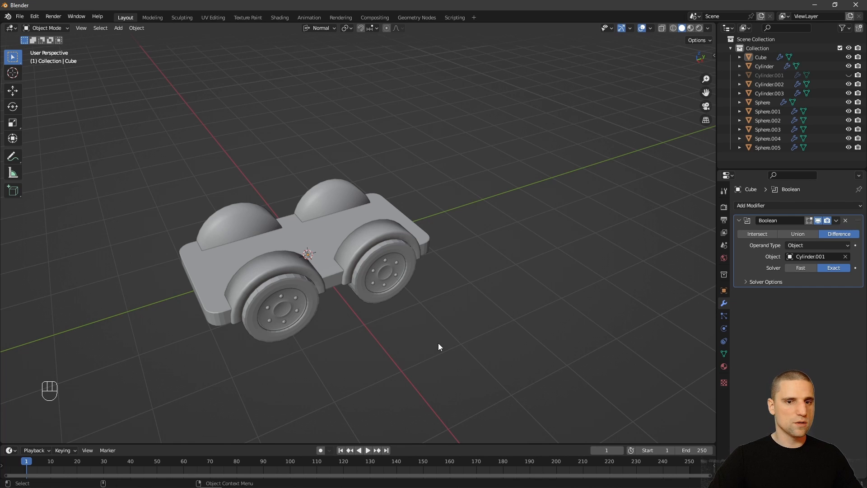
middle_click_drag(438, 343, 501, 277)
key("shift+a")
mouse_move(481, 284)
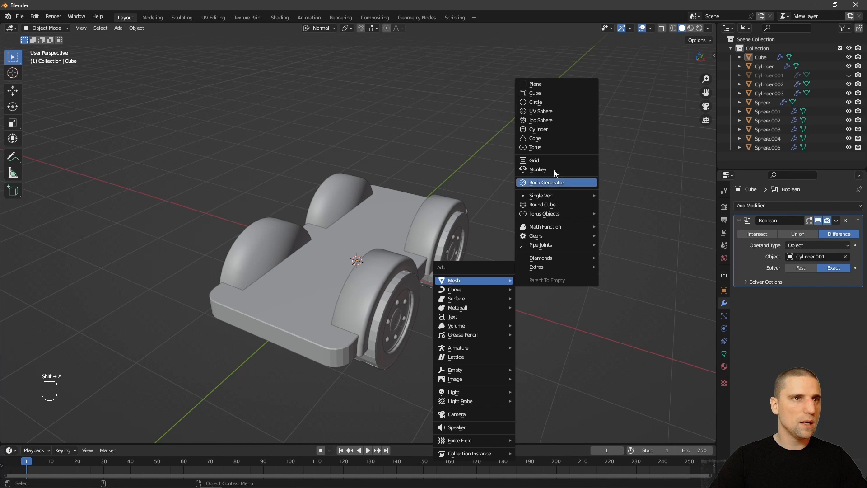
left_click(551, 128)
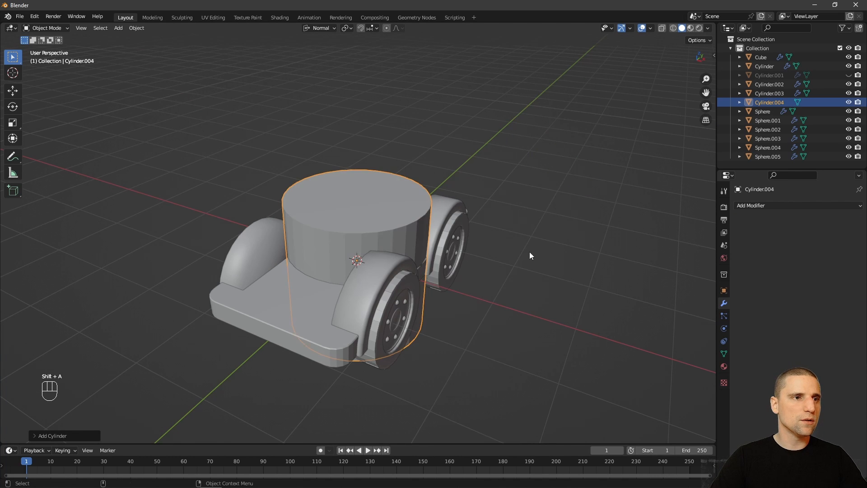
scroll(498, 255, "down", 1)
middle_click_drag(498, 255, 497, 279)
- In Edit Mode, inset the cylinder's top face by about 0.14 m and extrude it deep downward to hollow the cylinder into a cup
key("Tab")
scroll(497, 279, "up", 4)
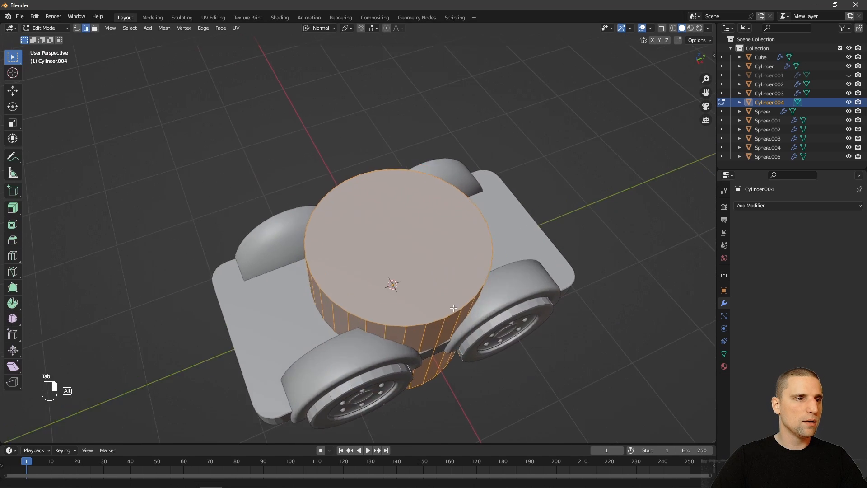
key("3")
left_click(453, 275, "alt")
scroll(454, 274, "down", 2)
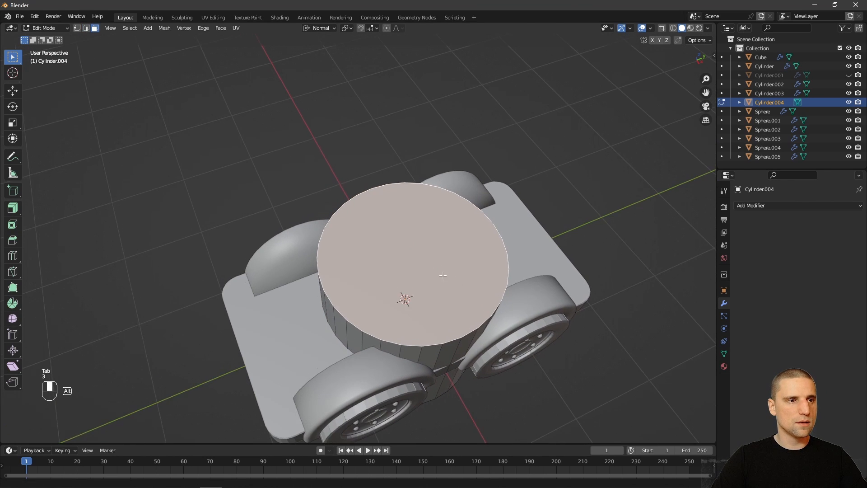
key("i")
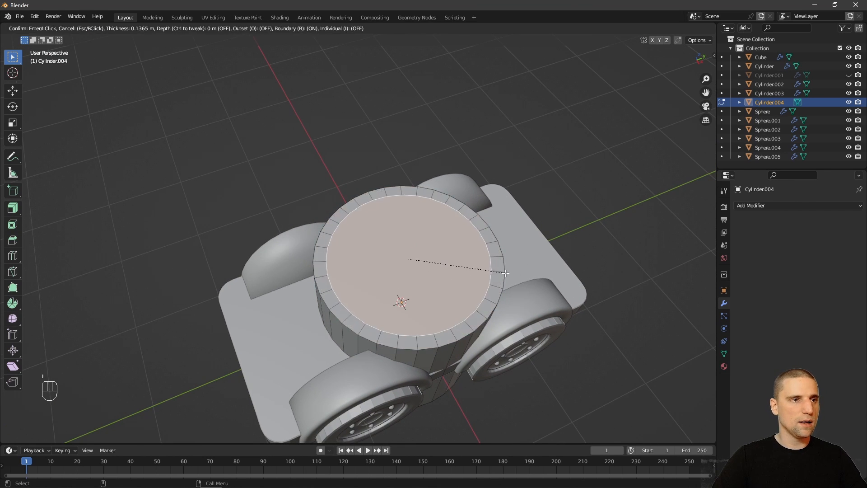
left_click(504, 273)
key("e")
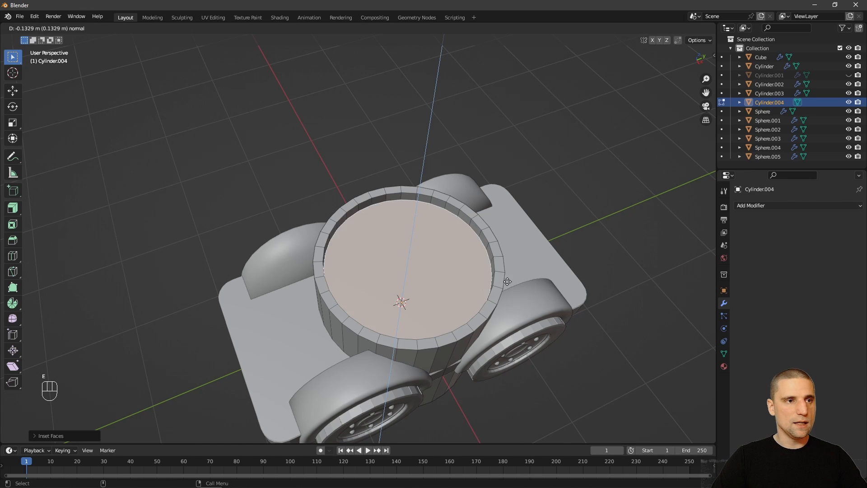
left_click(483, 318)
middle_click_drag(483, 316, 520, 275)
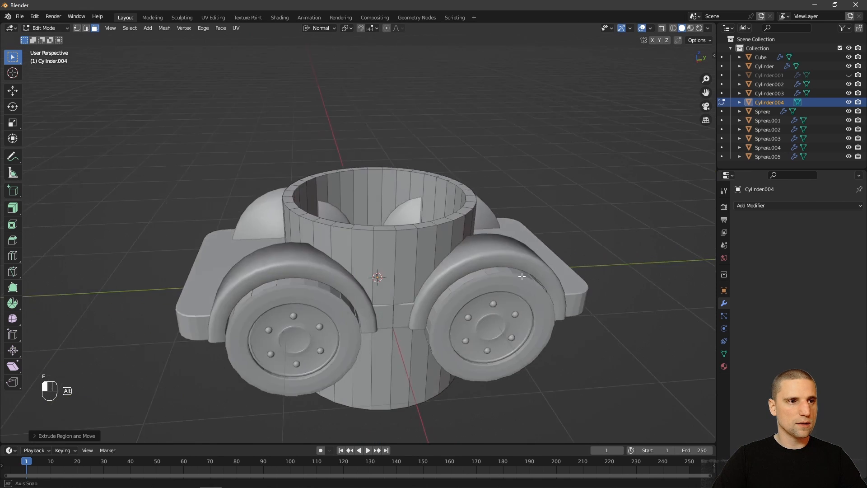
- Scale the whole hollow cylinder down to a small ring at the middle of the base, and return to Object Mode
scroll(511, 267, "down", 3)
middle_click_drag(480, 247, 507, 282)
key("a")
scroll(505, 289, "up", 1)
key("s")
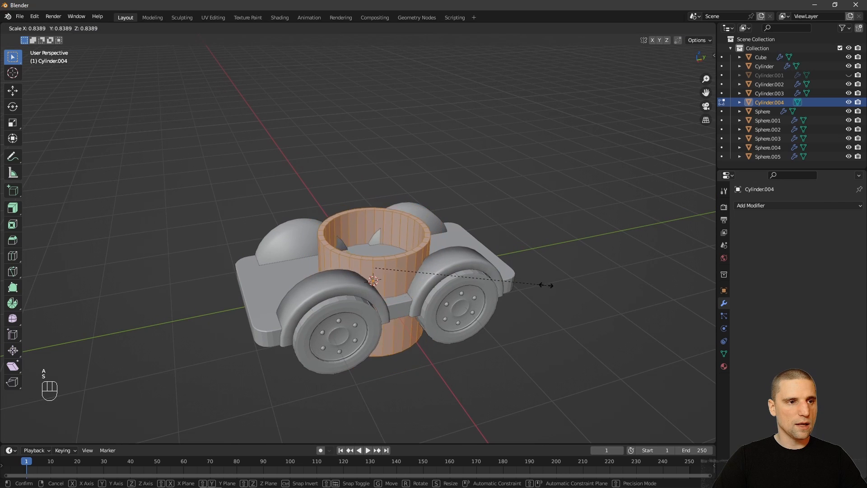
left_click(413, 277)
middle_click_drag(414, 277, 422, 303)
key("KP_7")
middle_click_drag(525, 231, 521, 245, "shift")
middle_click_drag(520, 245, 454, 294, "ctrl")
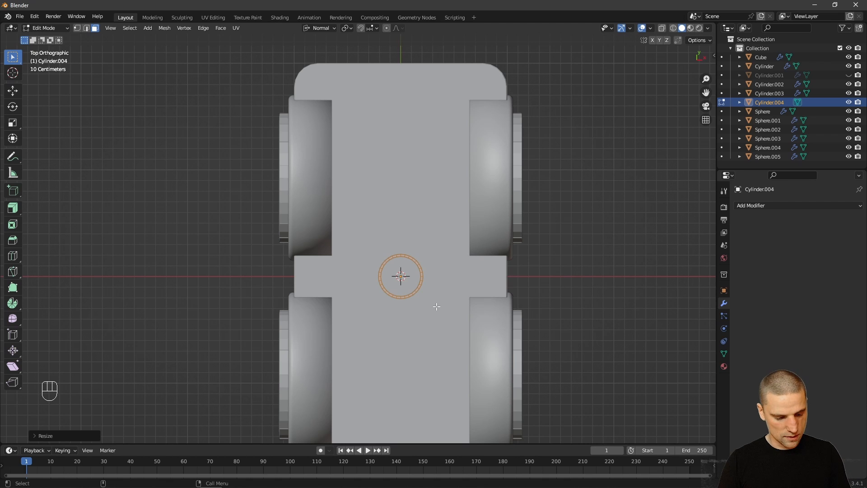
key("Home")
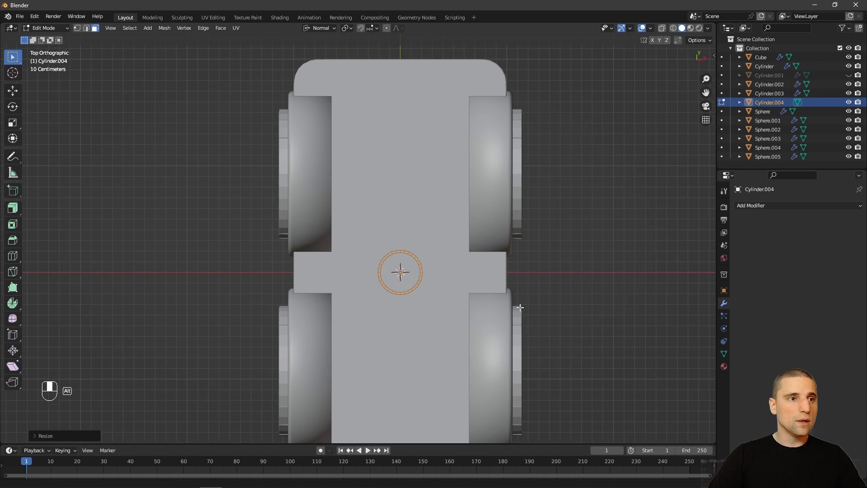
key("Tab")
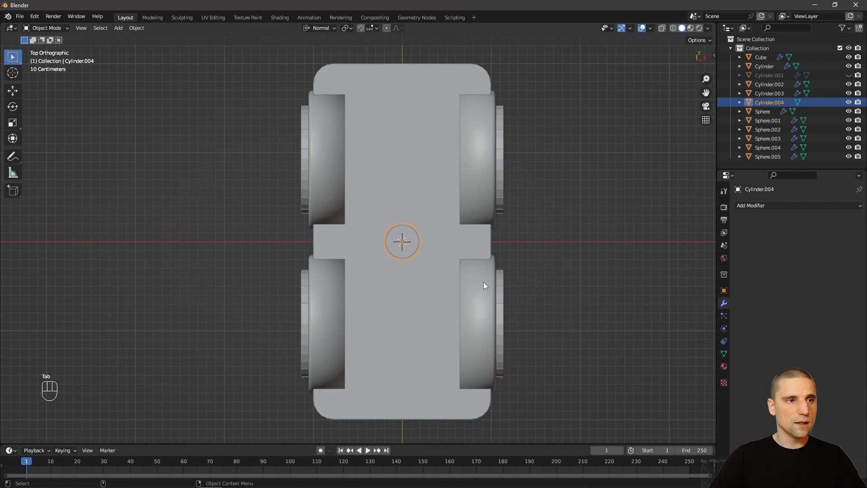
- Add a Mirror modifier to the small hollow cylinder with the car base Cube as its mirror object
scroll(484, 282, "up", 2)
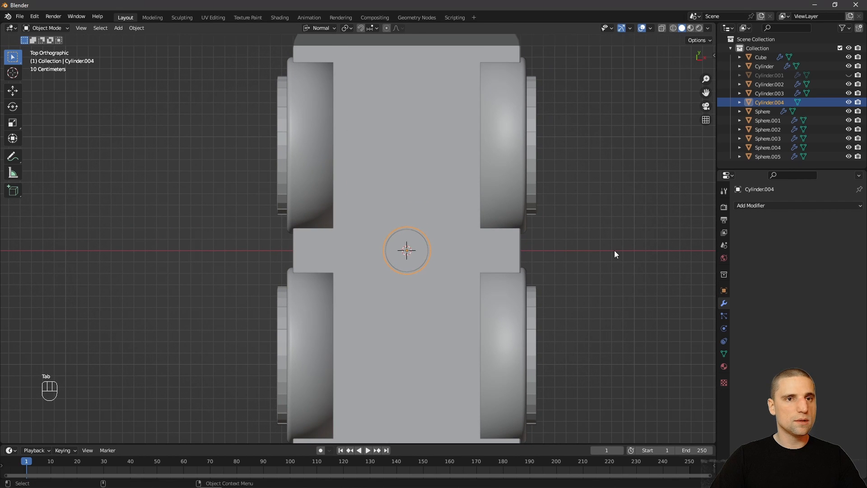
left_click(619, 283)
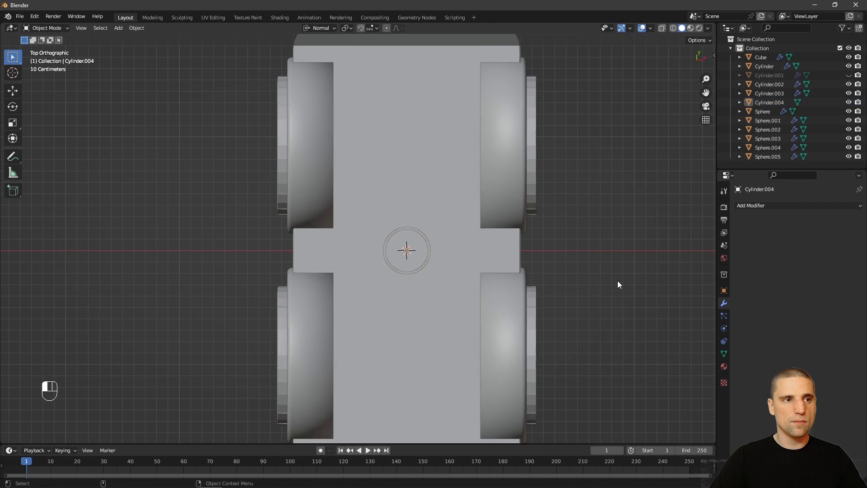
left_click(427, 259)
left_click(765, 206)
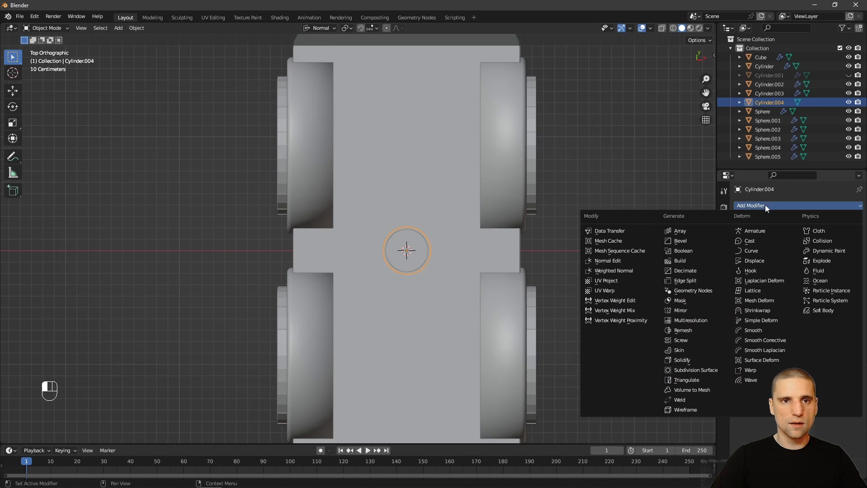
left_click(695, 311)
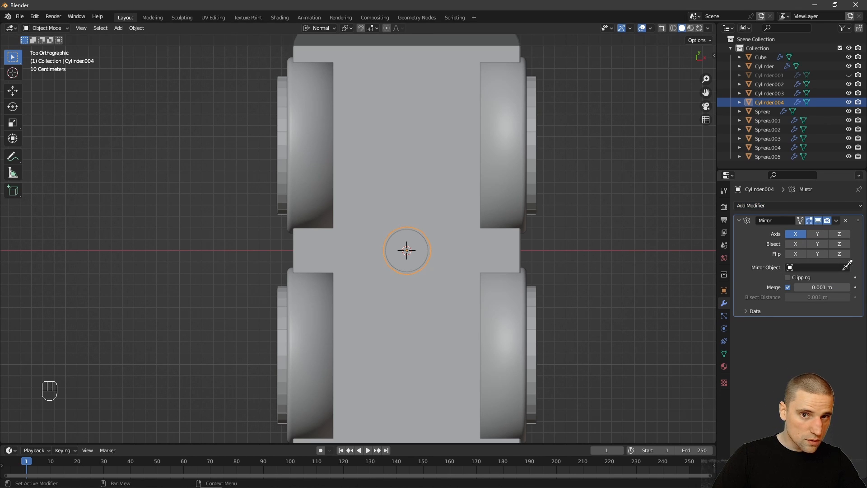
left_click(847, 266)
left_click(454, 146)
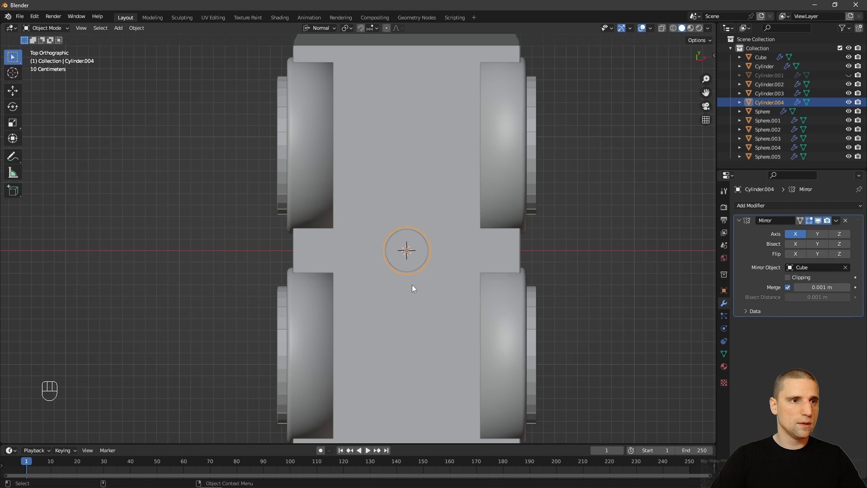
- Move the cylinder diagonally off the base's centre and enable mirroring on the Y axis as well as X
right_click_drag(437, 228, 430, 234, "alt")
key("space")
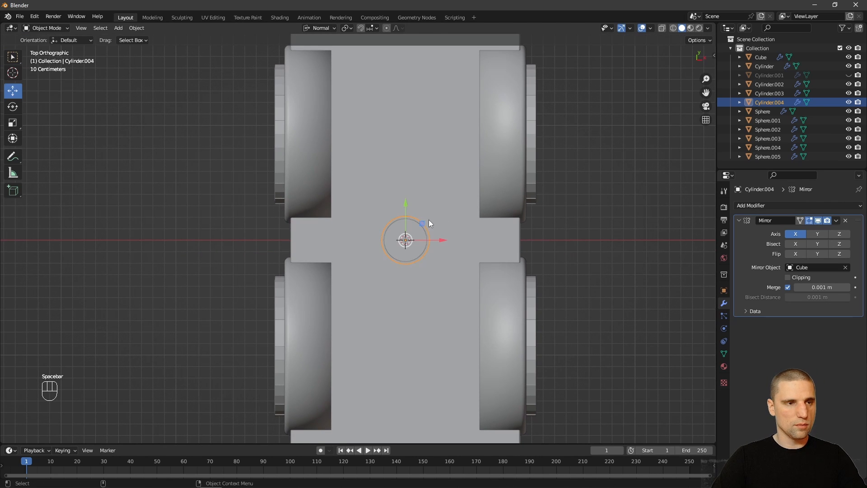
left_click_drag(424, 224, 460, 268)
left_click(818, 234)
scroll(527, 295, "down", 2)
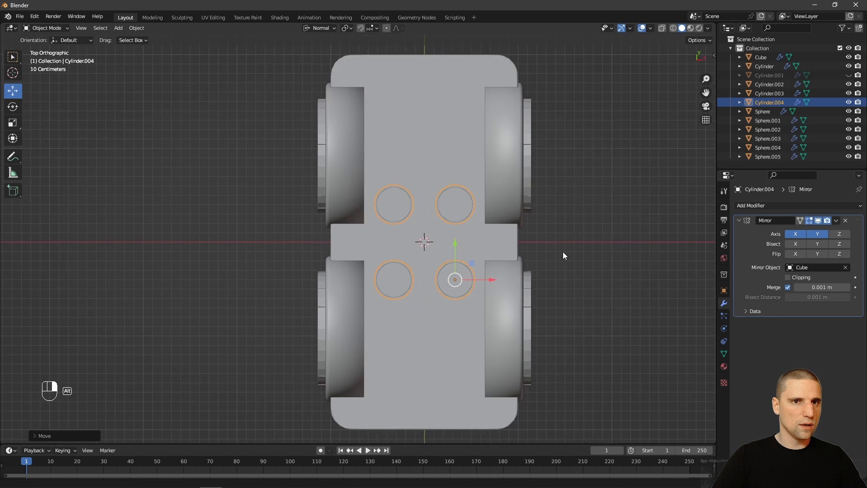
- Examine the four mirrored rings on the base from several angles, in both Object and Edit Mode
left_click_drag(551, 264, 365, 255, "alt")
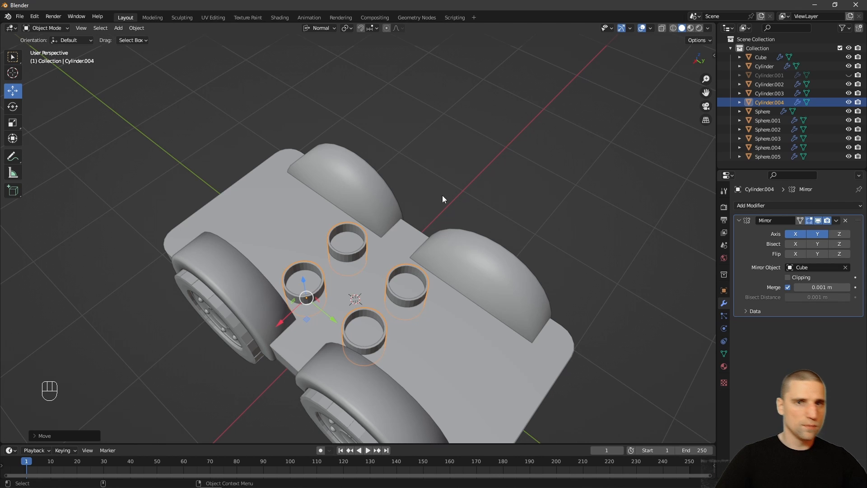
middle_click_drag(464, 287, 477, 274, "alt")
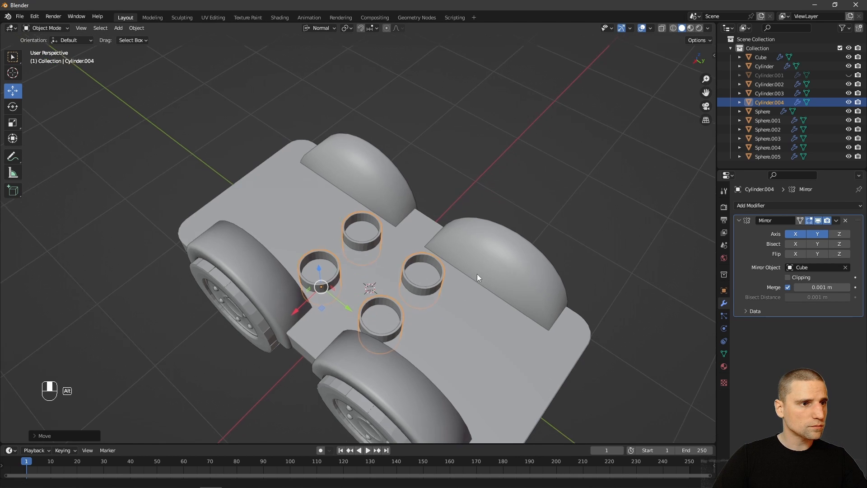
left_click_drag(441, 289, 459, 304, "alt")
middle_click_drag(459, 305, 470, 292, "alt")
scroll(471, 292, "up", 2)
left_click_drag(471, 293, 496, 305, "alt")
right_click_drag(497, 306, 478, 329, "alt")
left_click_drag(478, 329, 509, 299, "alt")
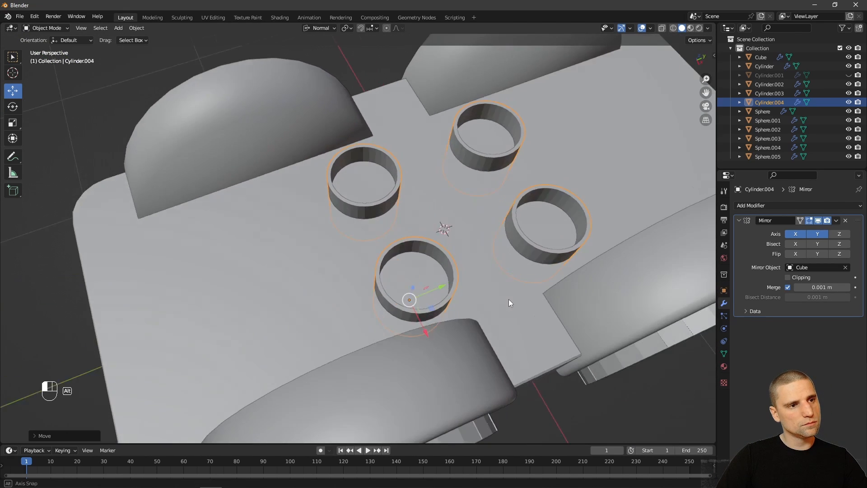
middle_click_drag(509, 299, 466, 298, "alt")
right_click_drag(465, 298, 492, 331, "alt")
left_click_drag(492, 330, 512, 310, "alt")
key("Tab")
right_click_drag(513, 310, 507, 298, "alt")
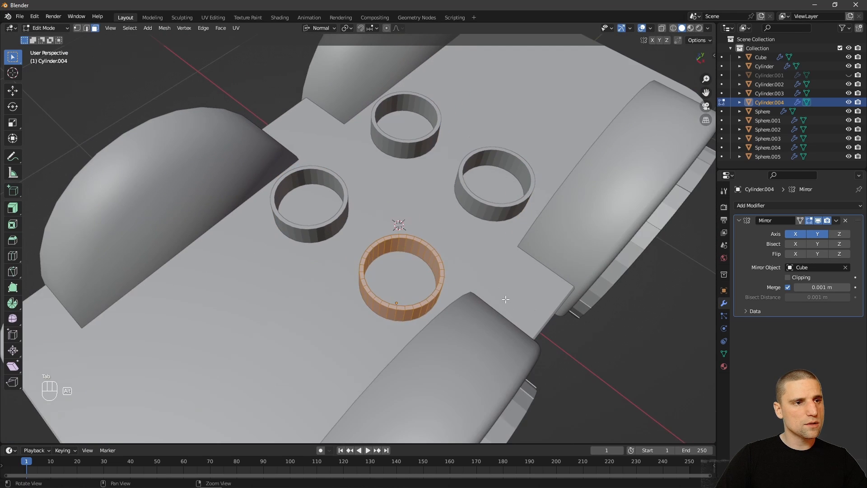
left_click_drag(507, 298, 527, 298, "alt")
key("Tab")
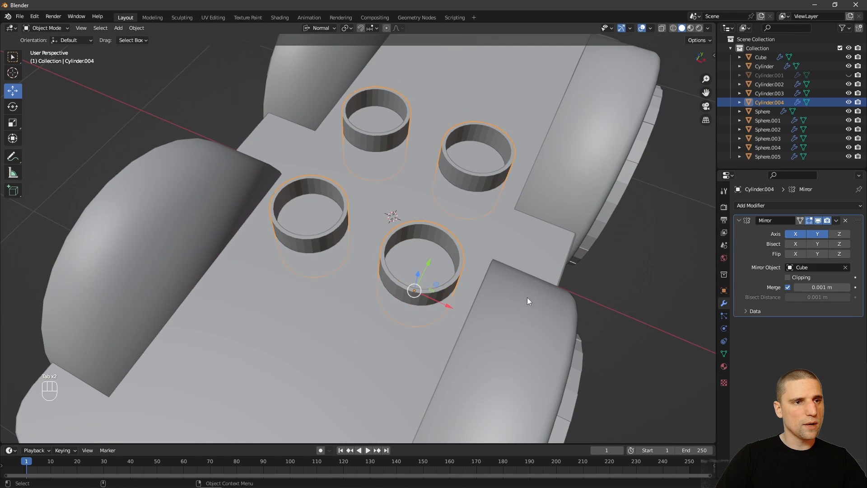
- Add an Array modifier to the mirrored cylinder and set its relative offset factor X to 0
left_click(738, 220)
left_click(759, 205)
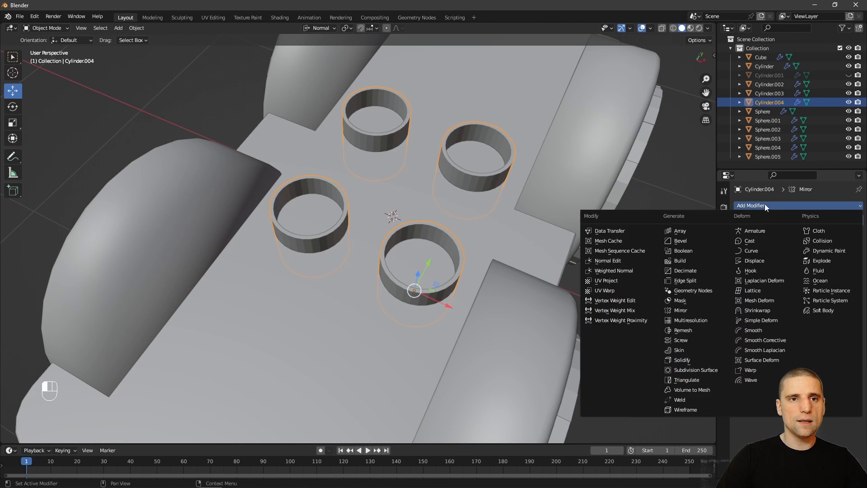
left_click(688, 231)
middle_click_drag(688, 232, 569, 255)
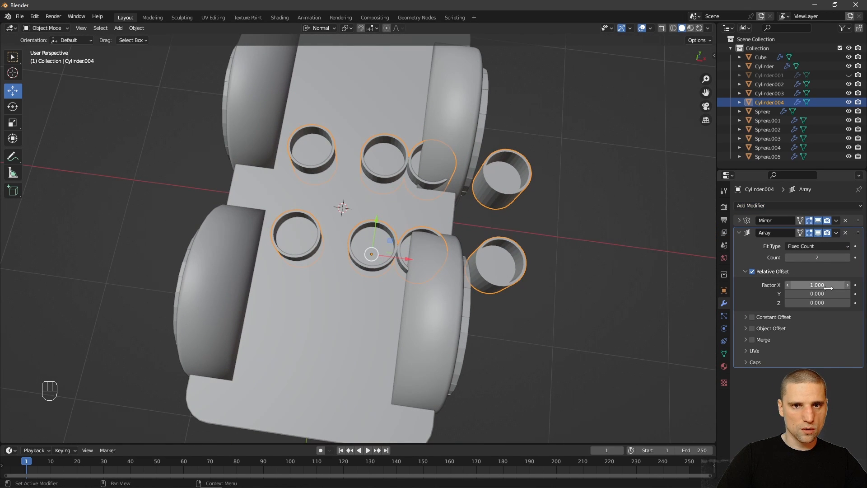
left_click(828, 286)
type("0")
key("Return")
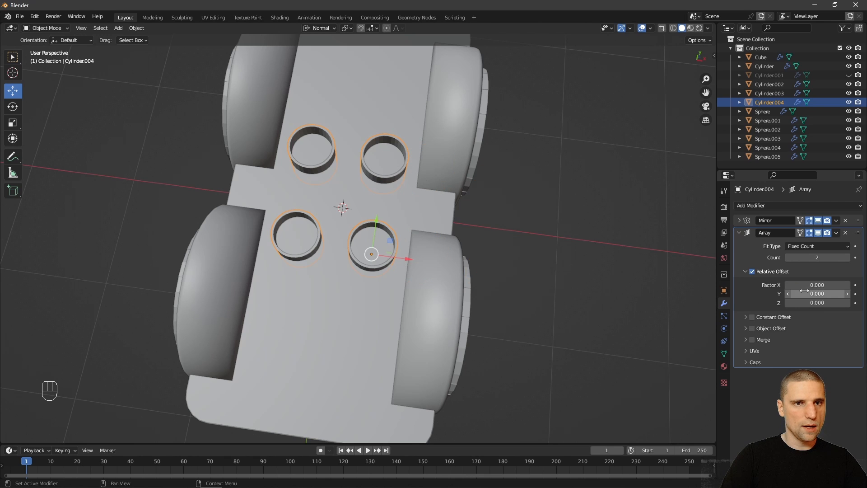
- Set the Array's relative offset factor Y to 1, and readjust it to -1.170 so the copies run along the base
middle_click_drag(545, 207, 539, 254, "shift")
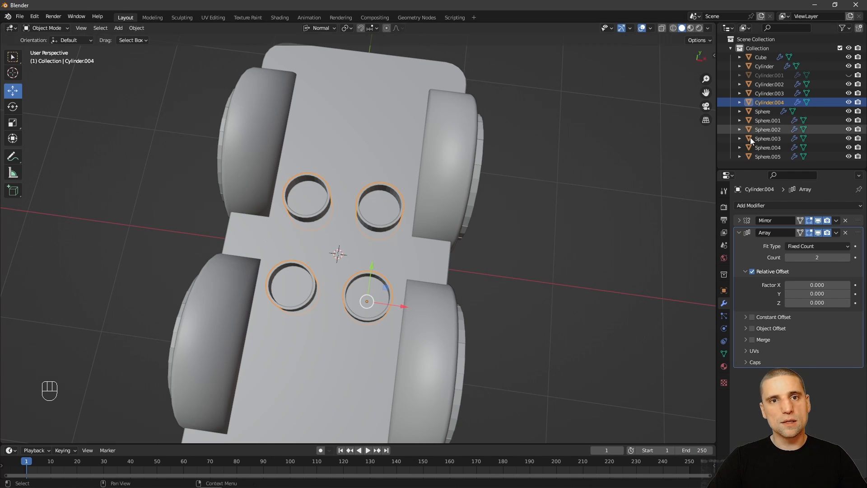
left_click(814, 294)
type("1")
key("Return")
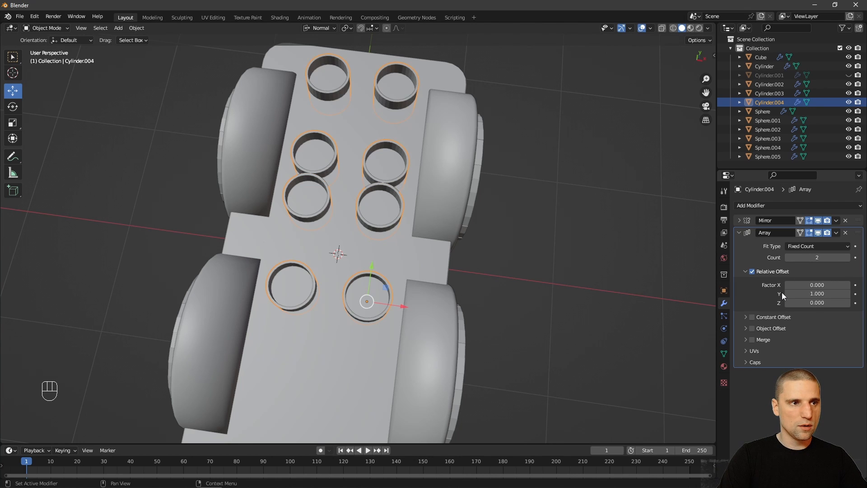
left_click(822, 299)
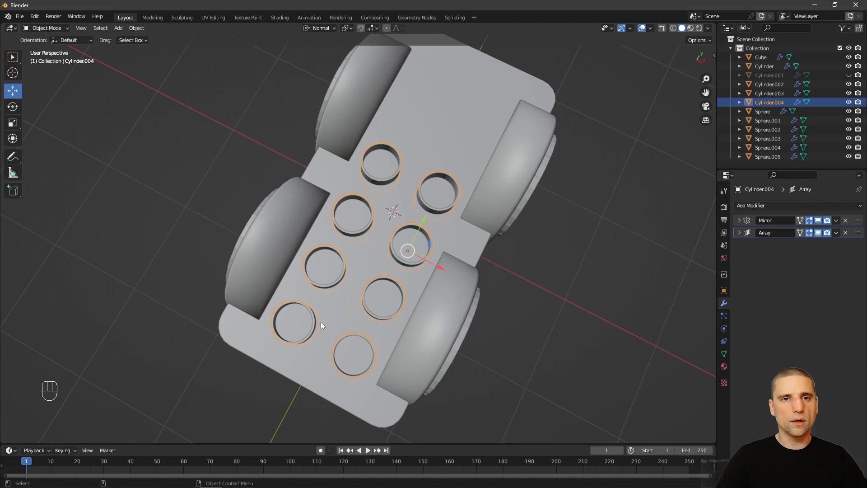
- Move the Array modifier above Mirror in the stack and expand its settings
left_click_drag(859, 234, 862, 222)
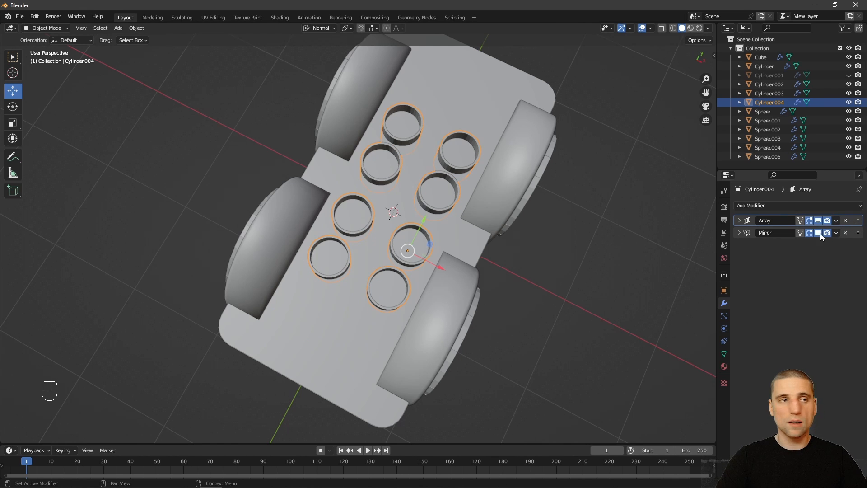
left_click_drag(471, 244, 578, 250, "alt")
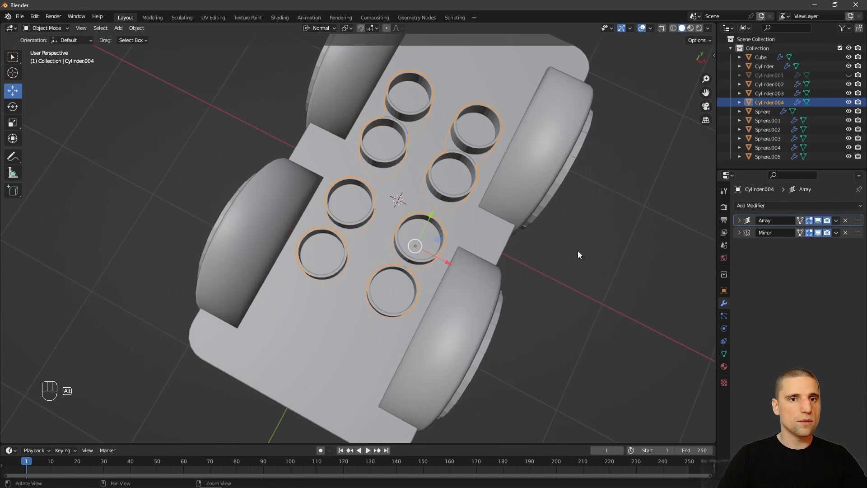
left_click(738, 220)
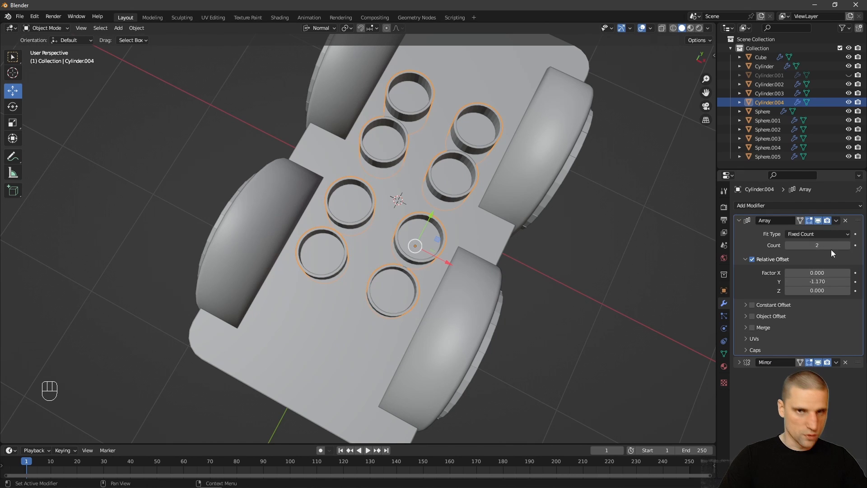
- Set the Array's count to 3 and its relative offset factor Y to -2.330 to space out the rings
mouse_move(819, 245)
left_mouse_down()
mouse_move(835, 245)
mouse_move(816, 246)
left_mouse_up()
left_click(789, 246)
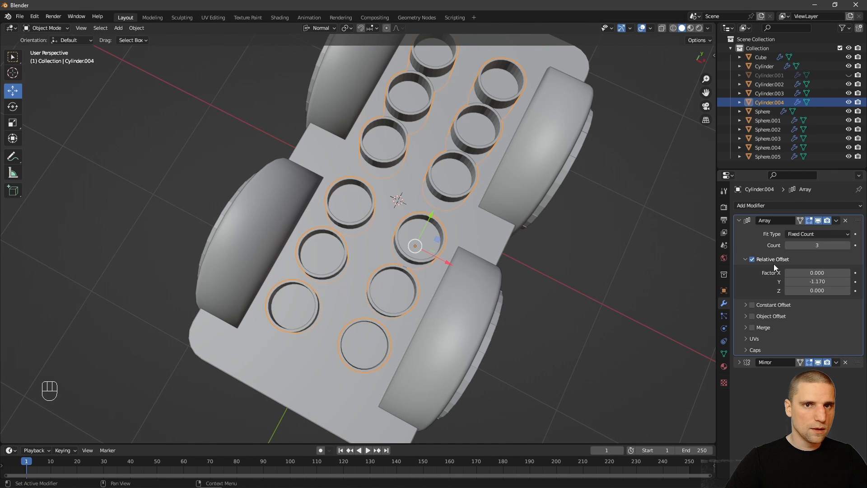
left_click_drag(479, 269, 586, 242, "alt")
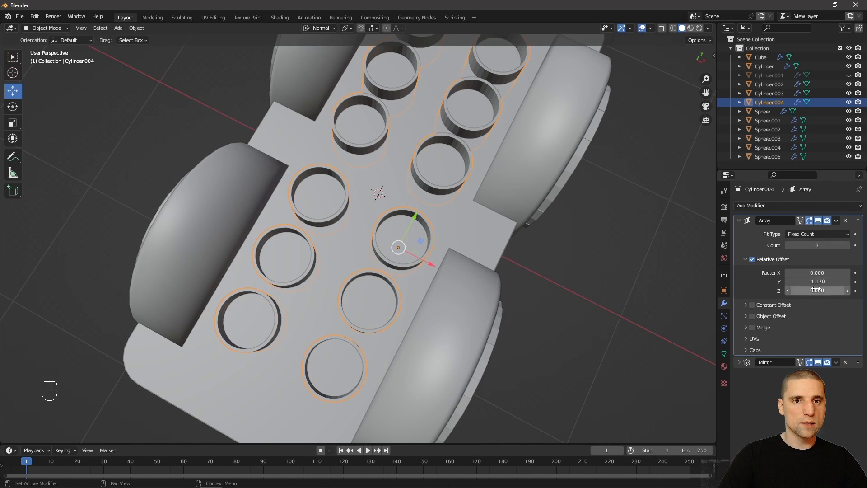
mouse_move(819, 282)
left_mouse_down()
mouse_move(806, 282)
mouse_move(817, 282)
left_mouse_up()
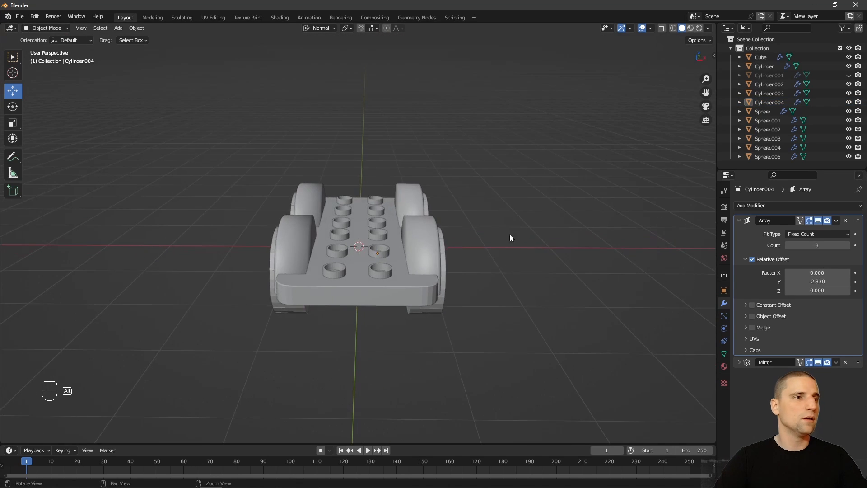
- Bevel the inner top edge loop of the original ring with a width of about 0.0028 m and one segment
middle_click_drag(509, 234, 457, 272)
scroll(457, 272, "up", 5)
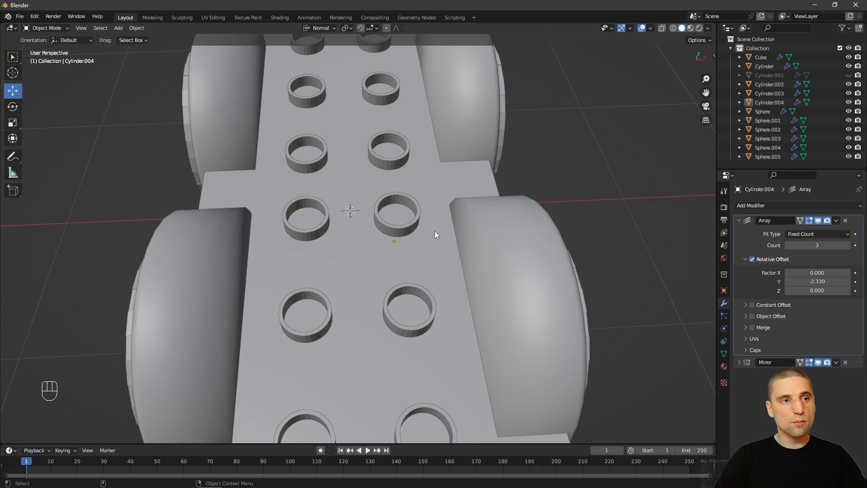
middle_click_drag(454, 232, 411, 276)
key("Tab")
scroll(425, 325, "up", 4)
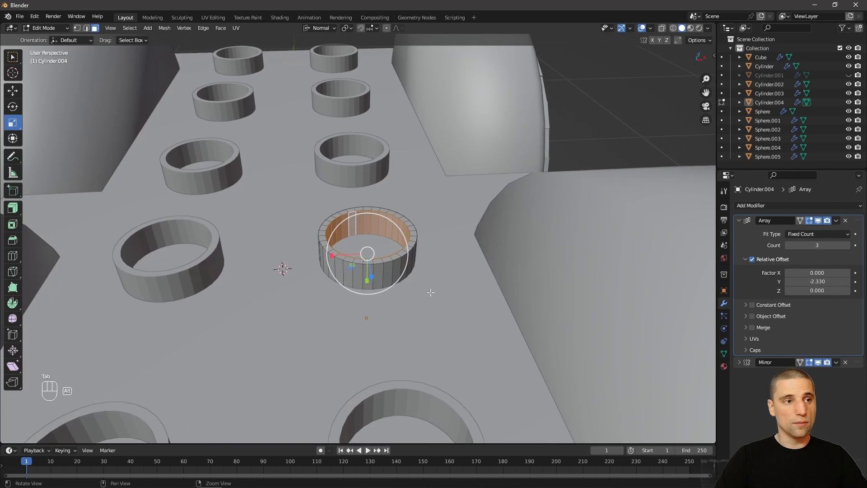
key("2")
middle_click_drag(416, 311, 445, 302)
key("w")
left_click(420, 232)
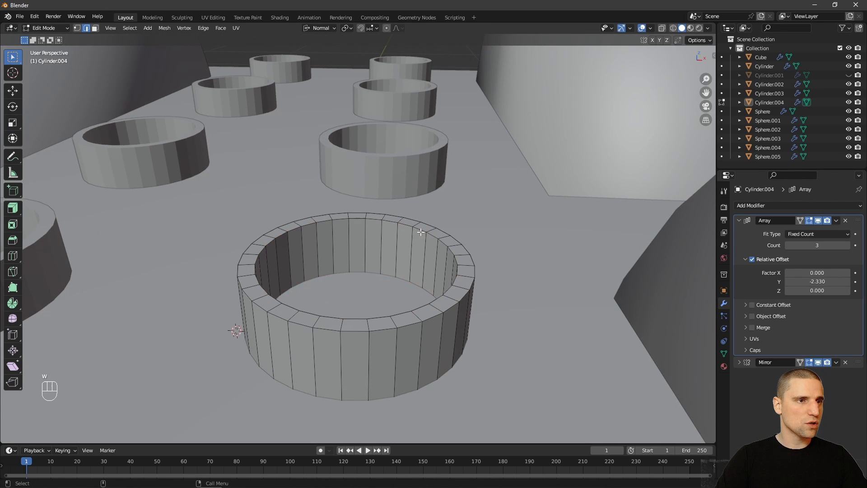
left_click(403, 222, "alt+shift")
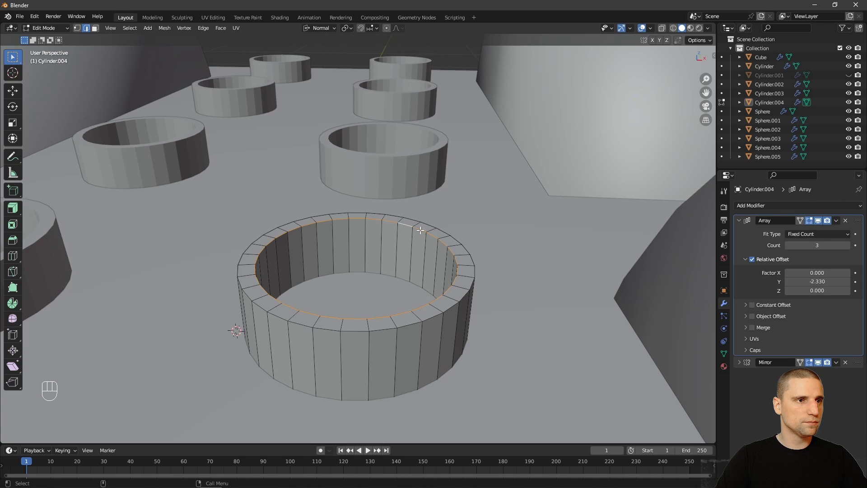
middle_click_drag(402, 221, 409, 244)
key("ctrl+b")
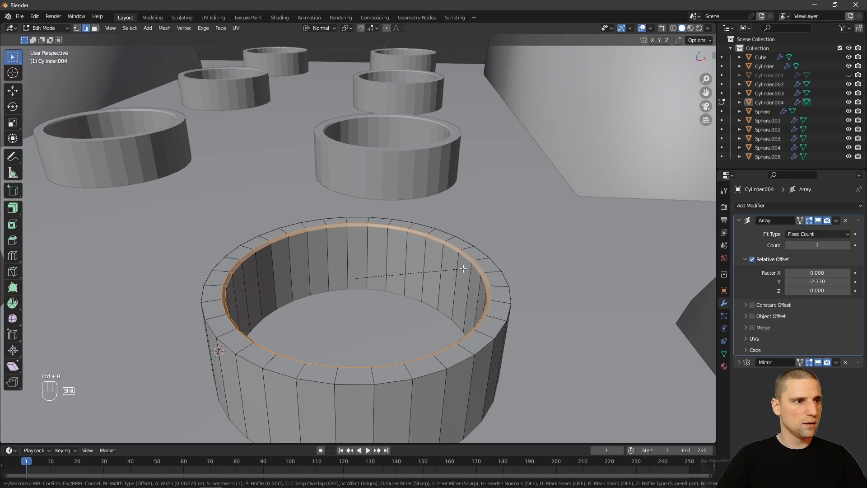
left_click(463, 268)
- Bevel the outer top edge loop of the same ring with one narrow segment and return to Object Mode
left_click(511, 298, "alt+shift")
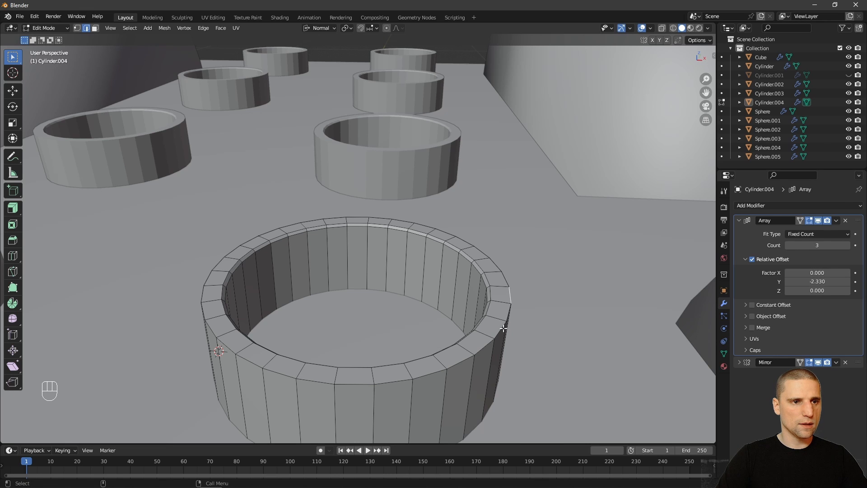
left_click(506, 311, "alt")
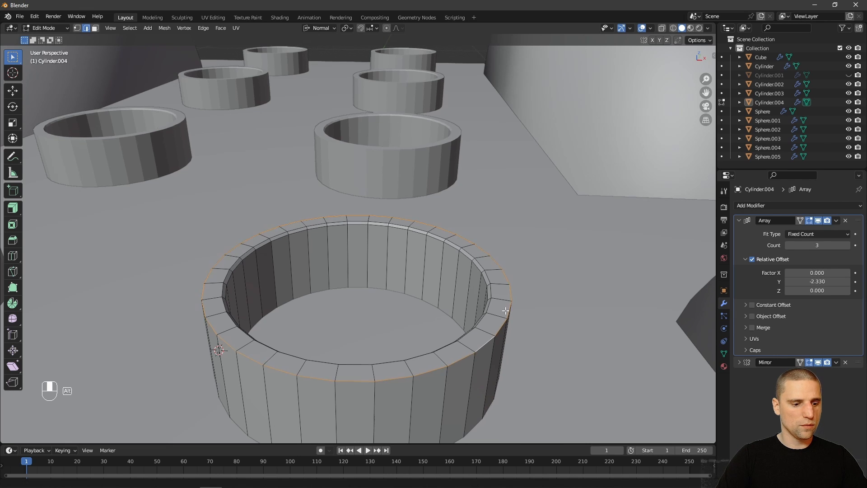
key("ctrl+b")
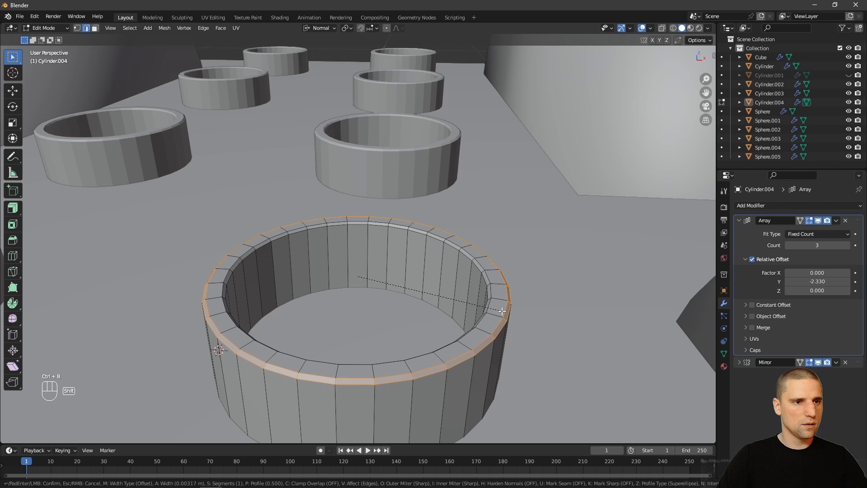
left_click(491, 304)
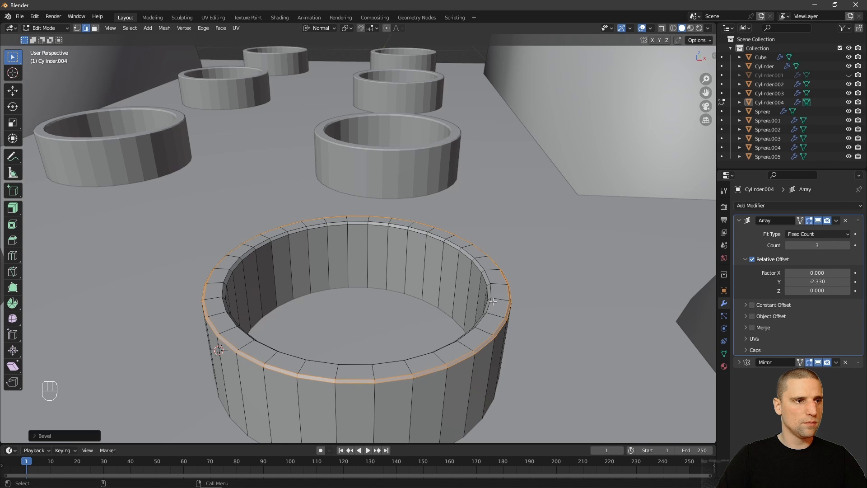
key("Tab")
- Apply Shade Smooth to the arrayed rings and deselect them
middle_click_drag(569, 338, 255, 334)
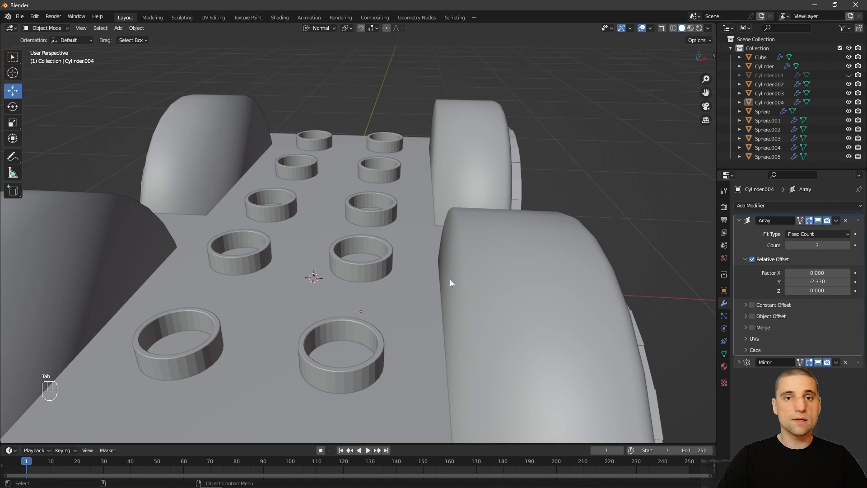
right_click(341, 259)
middle_click_drag(340, 267, 434, 188)
left_click(359, 256)
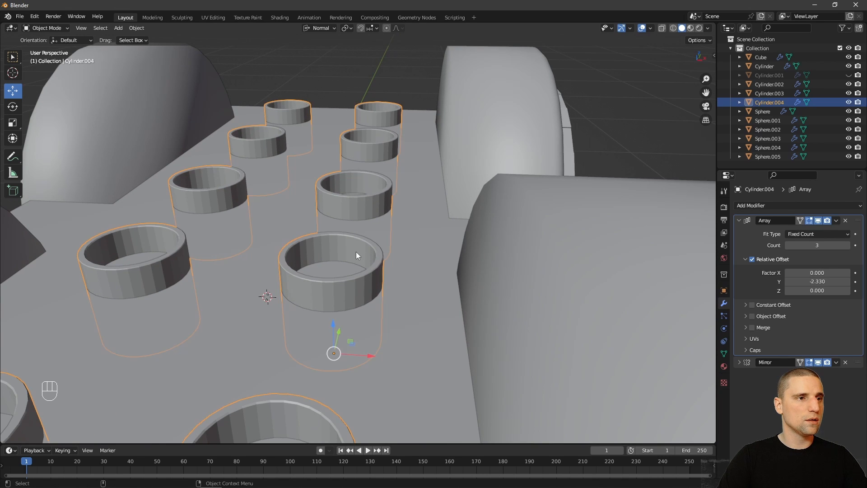
right_click(342, 248)
left_click(334, 245)
scroll(429, 263, "down", 5)
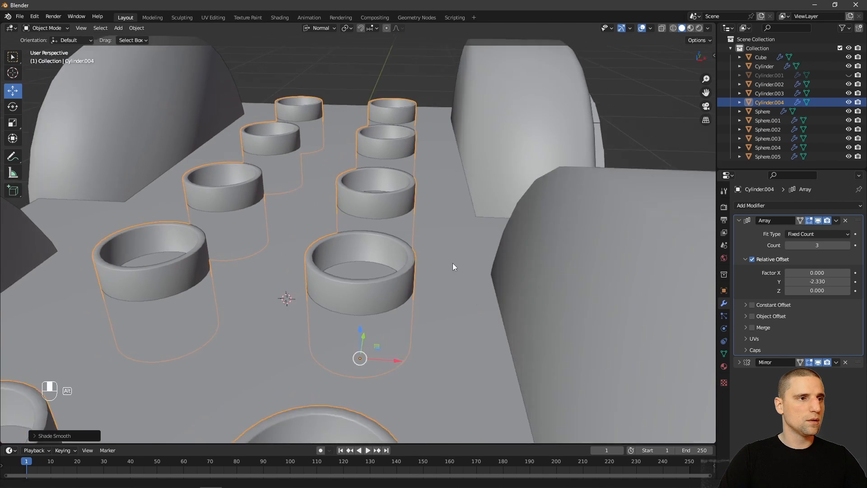
middle_click_drag(453, 263, 473, 262)
key("alt+a")
- Check the whole car from the side and open the material settings of the ring object
scroll(452, 262, "down", 4)
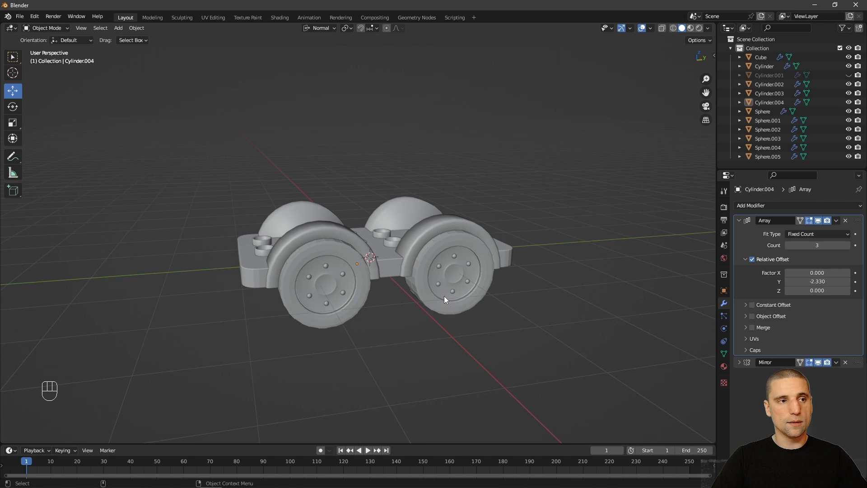
right_click_drag(480, 319, 474, 371, "alt")
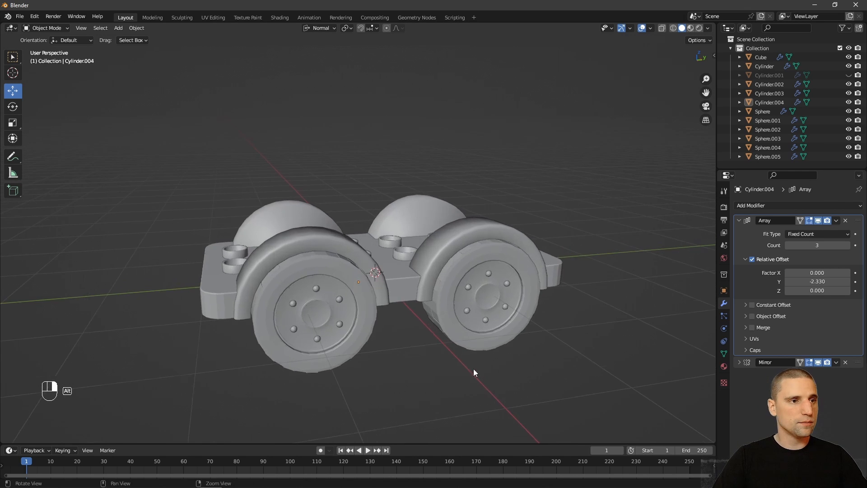
left_click_drag(412, 320, 447, 332, "alt")
right_click_drag(448, 334, 462, 339, "alt")
left_click(724, 365)
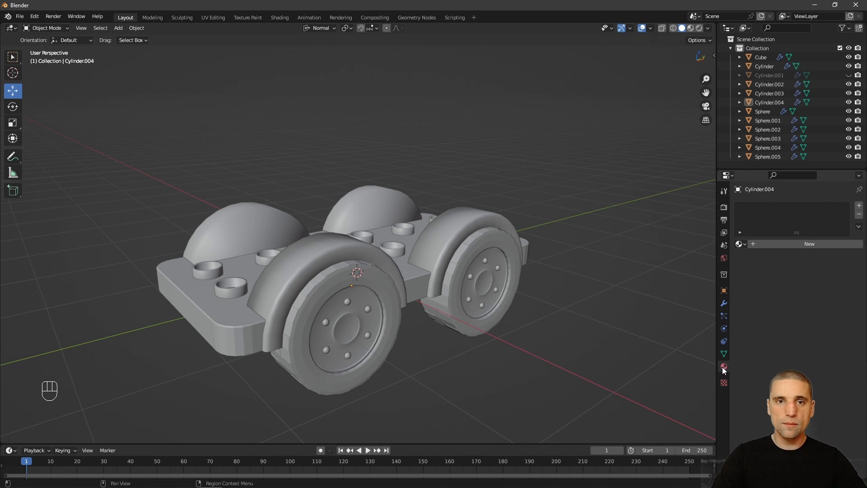
- Create a new material named Blue on the studs object, Cylinder.004
left_click(798, 245)
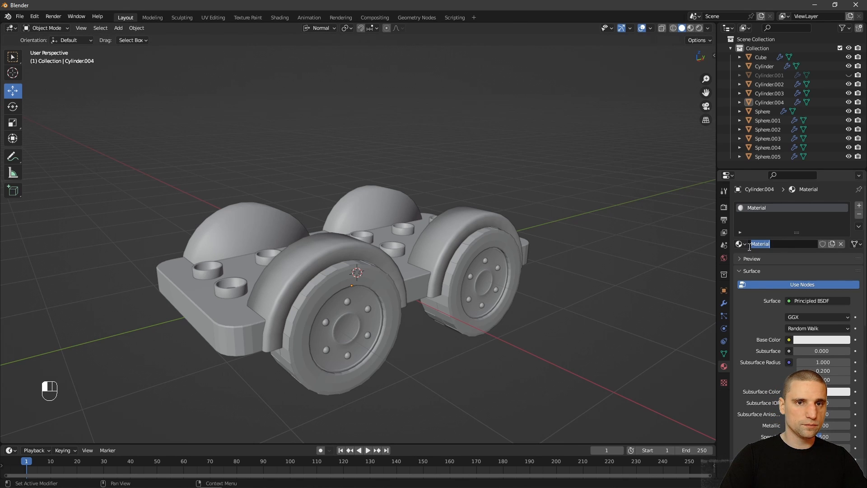
type("Blue")
key("Return")
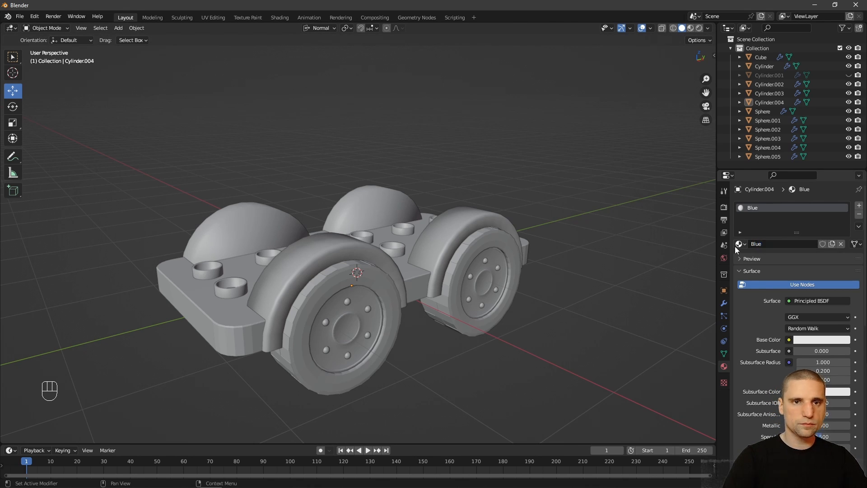
- Switch the viewport shading to Material Preview
left_click_drag(343, 290, 406, 277, "alt")
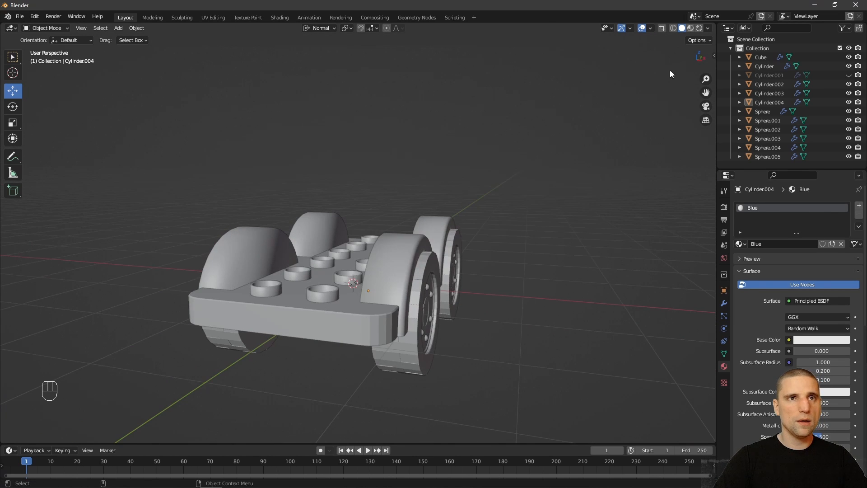
left_click(691, 28)
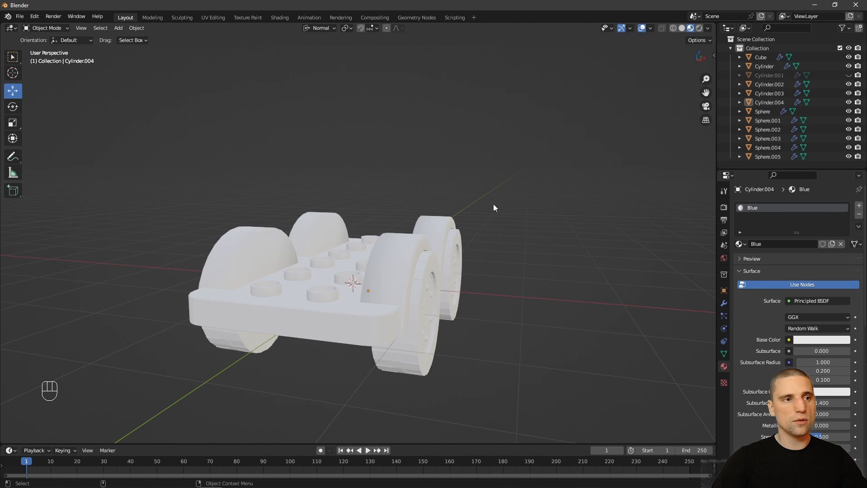
mouse_move(494, 204)
left_mouse_down("alt")
mouse_move(460, 271)
mouse_move(473, 286)
mouse_move(517, 302)
mouse_move(436, 319)
left_mouse_up("alt")
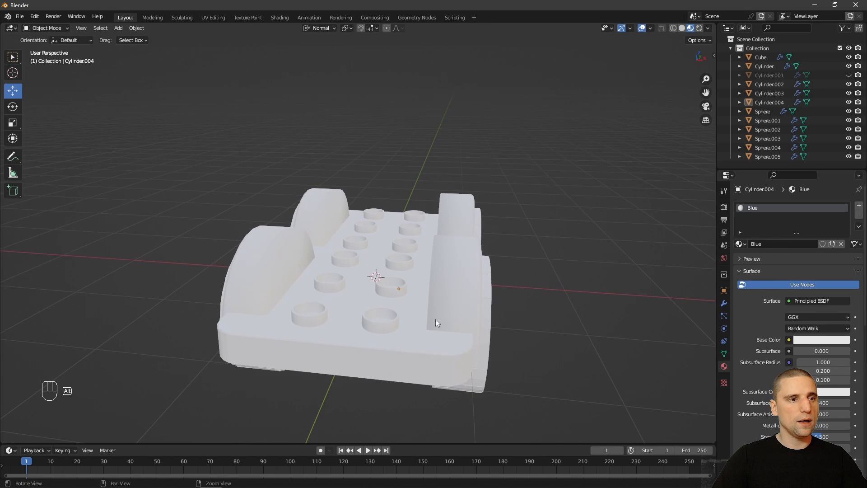
- Assign the existing Blue material to the car's base plate, the Cube object
left_click(400, 354)
key("w")
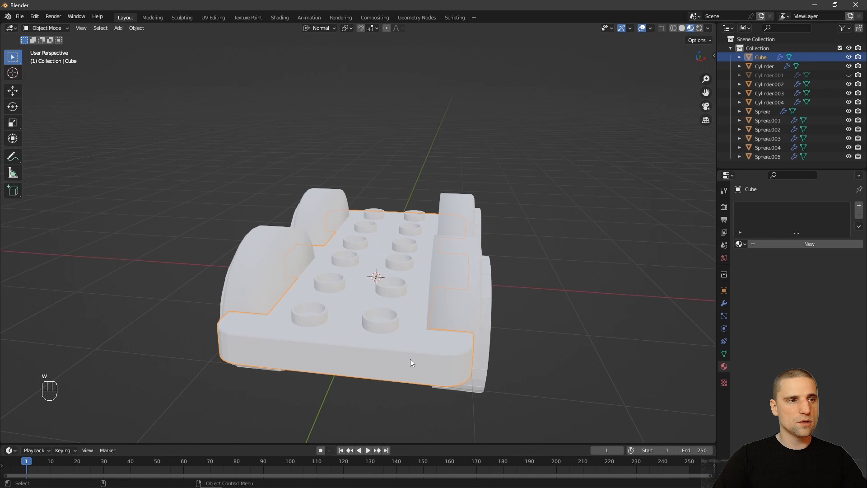
left_click(741, 244)
left_click(756, 258)
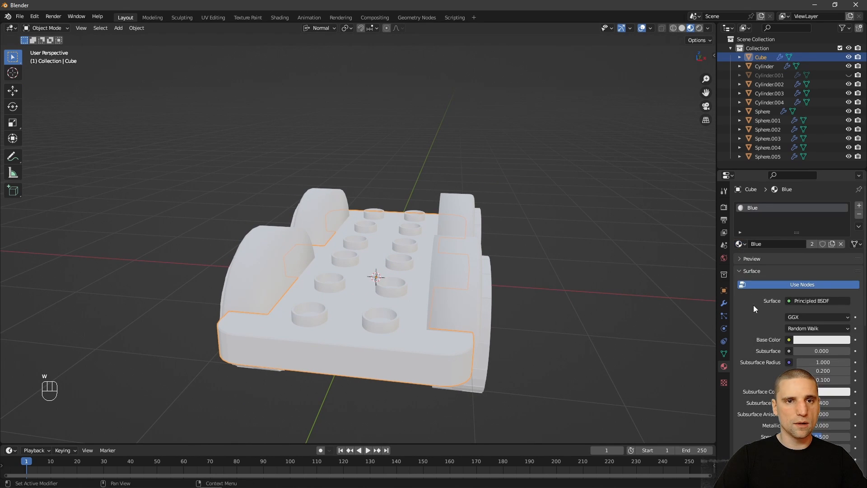
- Set the Blue material's base color to a strongly saturated deep blue
left_click(810, 340)
left_click_drag(803, 258, 825, 221)
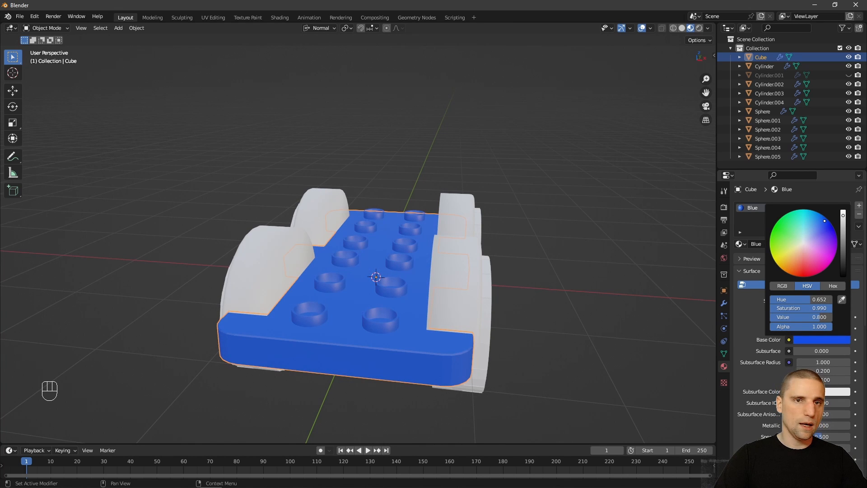
left_click_drag(826, 223, 828, 223)
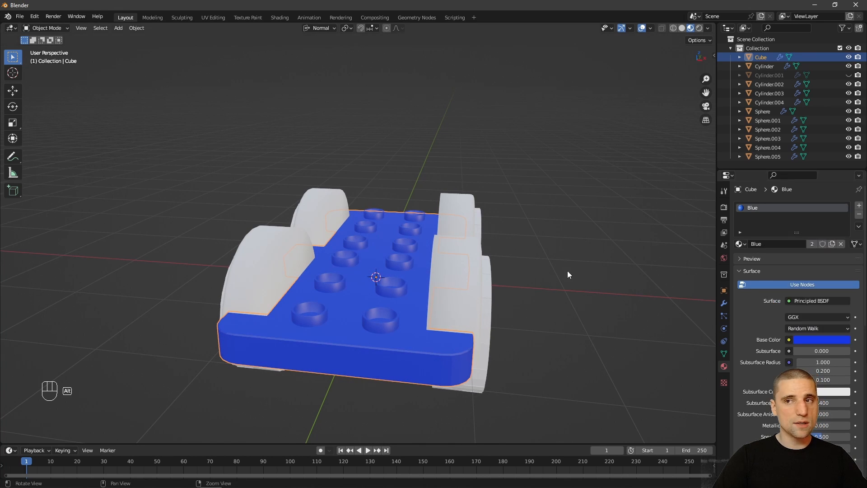
- Assign the existing Blue material to the wheel arches, the Cylinder object
left_click_drag(567, 271, 488, 264, "alt")
left_click(500, 235)
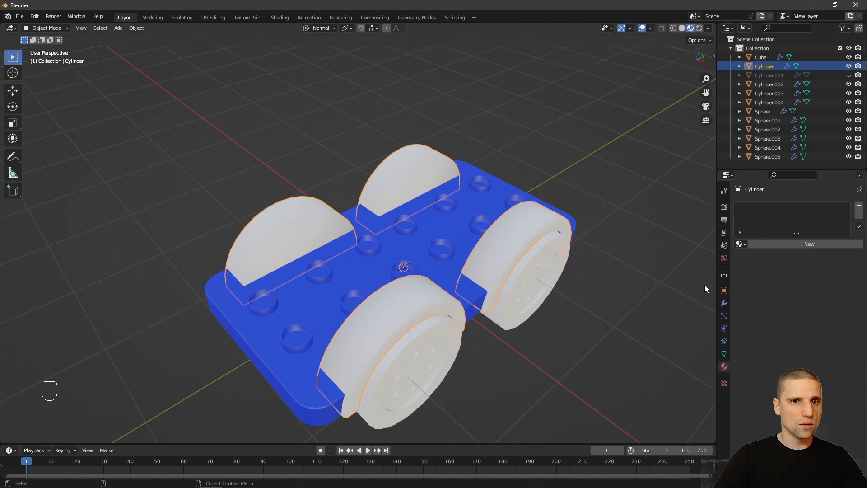
left_click(742, 244)
left_click(760, 256)
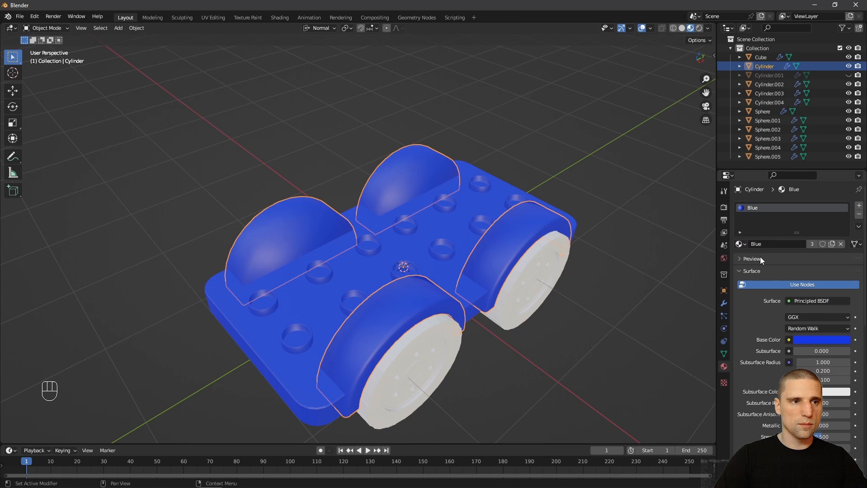
left_click(597, 372)
- Lower the Blue material's roughness to about 0.319 for a glossier plastic surface
left_click_drag(597, 372, 408, 273, "alt")
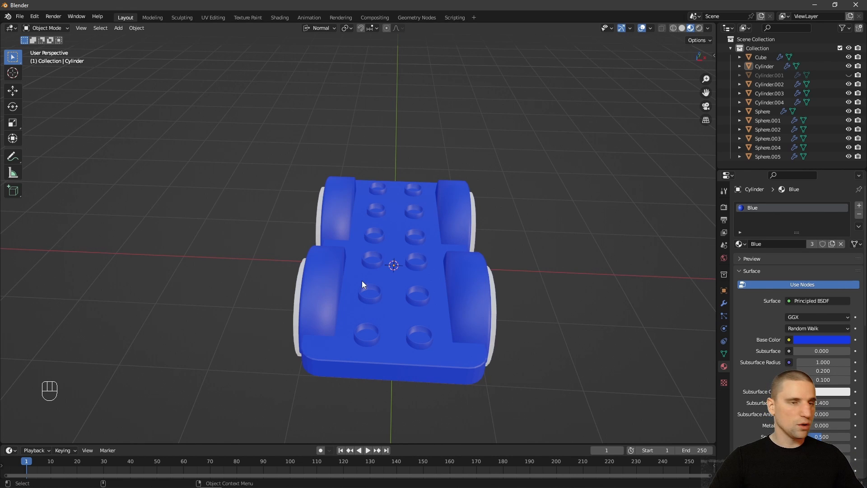
left_click_drag(362, 280, 447, 308, "alt")
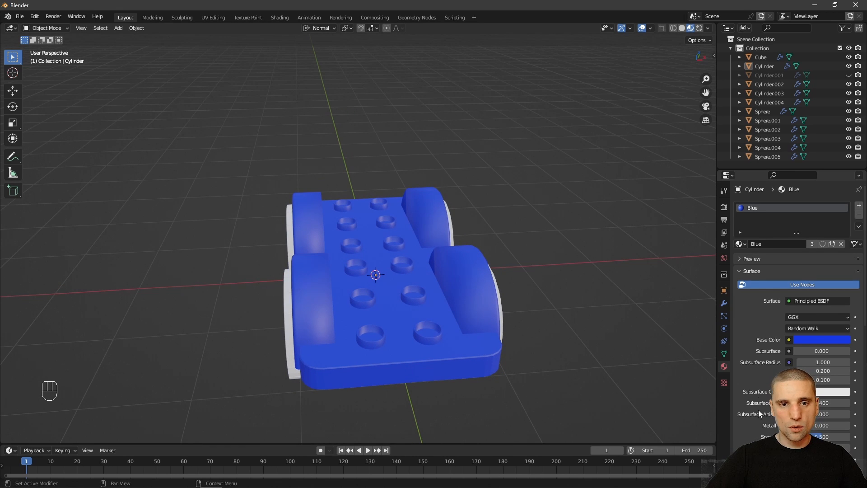
scroll(759, 414, "down", 6)
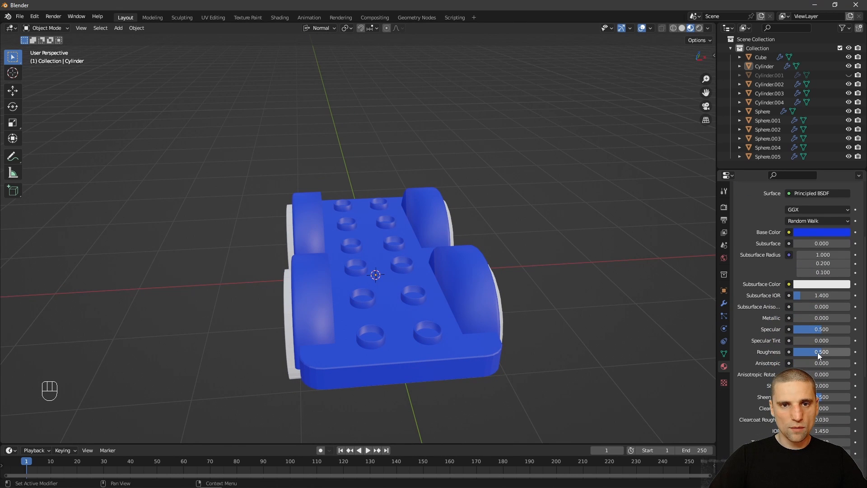
left_click_drag(818, 352, 803, 352)
left_click_drag(606, 370, 499, 310, "alt")
scroll(499, 310, "up", 2)
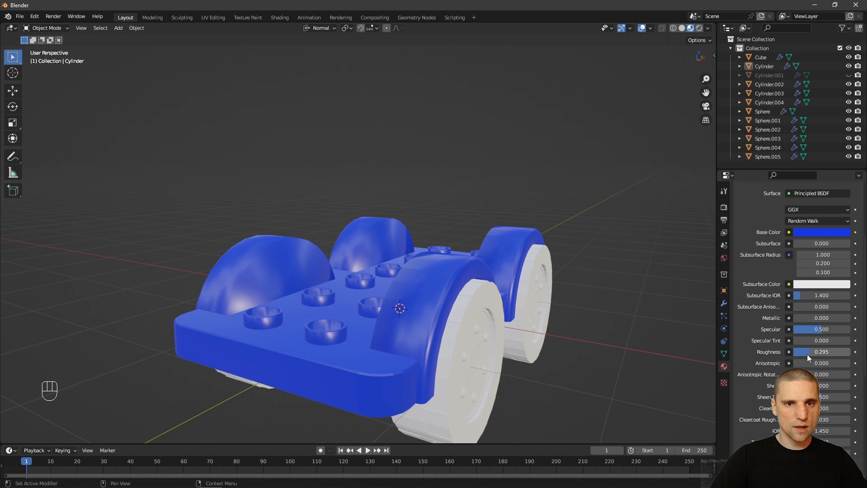
left_click_drag(810, 354, 820, 354)
- Inset the flat inner side face of the wheel arch by a thin margin to clean up its shading
left_click_drag(419, 291, 430, 324, "alt")
scroll(430, 324, "up", 1)
left_click(451, 325)
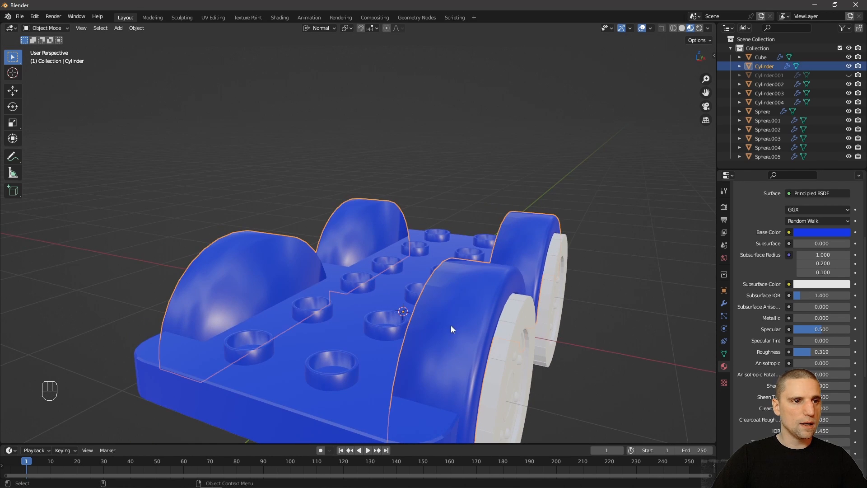
key("Tab")
left_click_drag(479, 346, 449, 309, "alt")
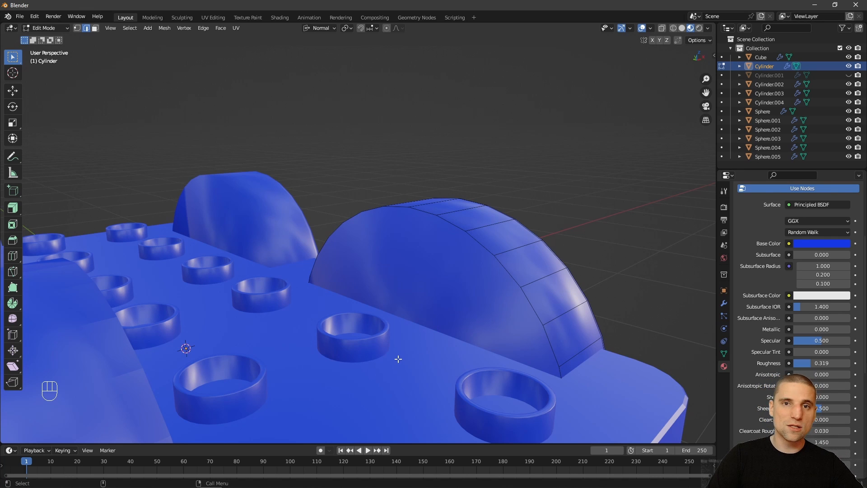
left_click_drag(480, 319, 433, 308, "alt")
key("3")
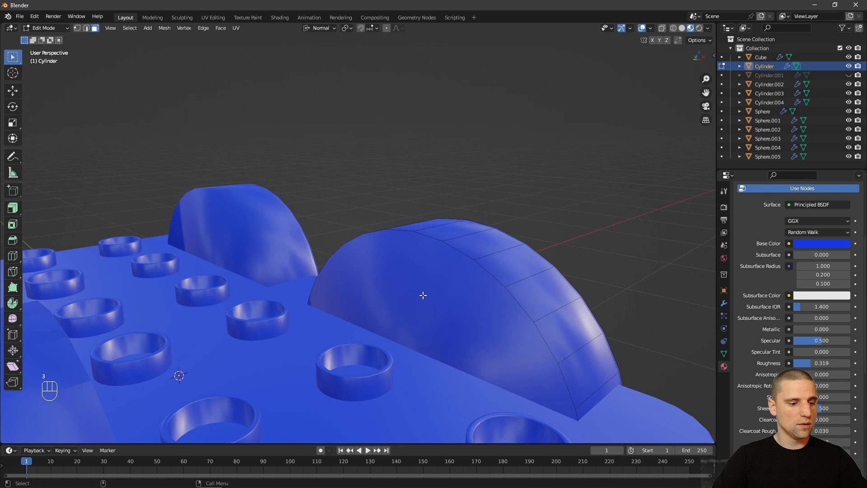
left_click(424, 293)
left_click_drag(487, 290, 556, 244, "alt")
key("i")
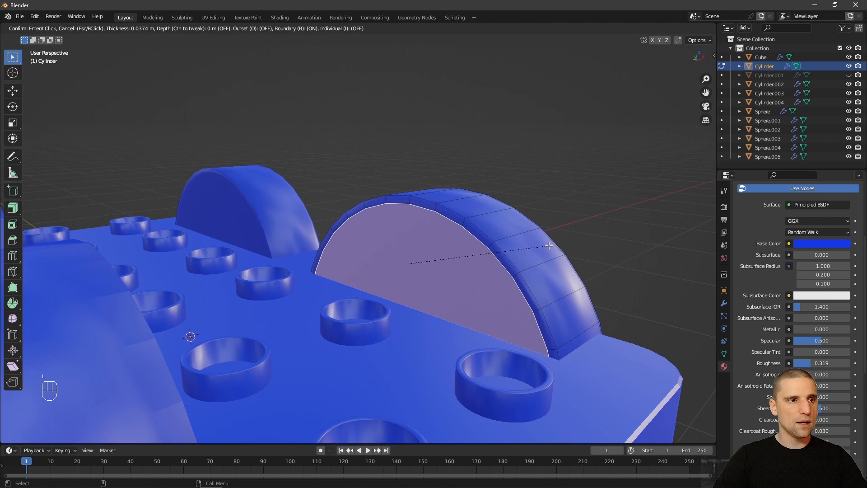
left_click(552, 246)
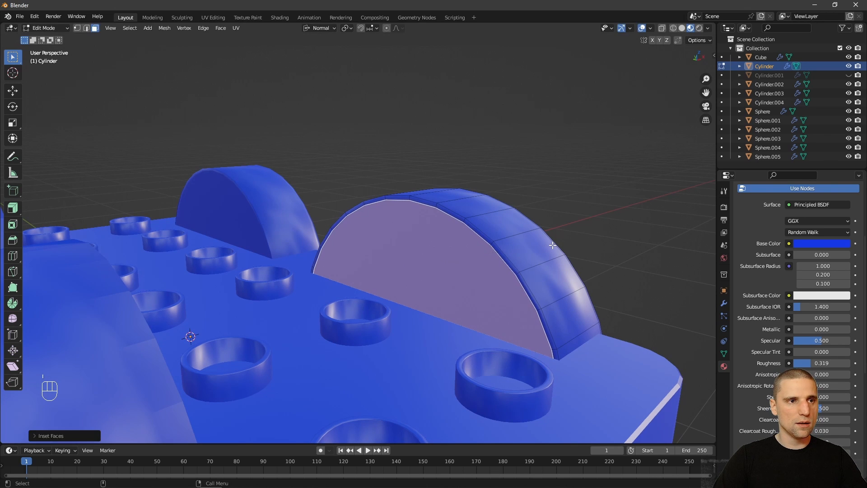
key("Tab")
right_click_drag(598, 292, 527, 213, "alt")
left_click(529, 218)
- Create a new material named Black on the tires, the Cylinder.002 object
left_click_drag(524, 257, 427, 245, "alt")
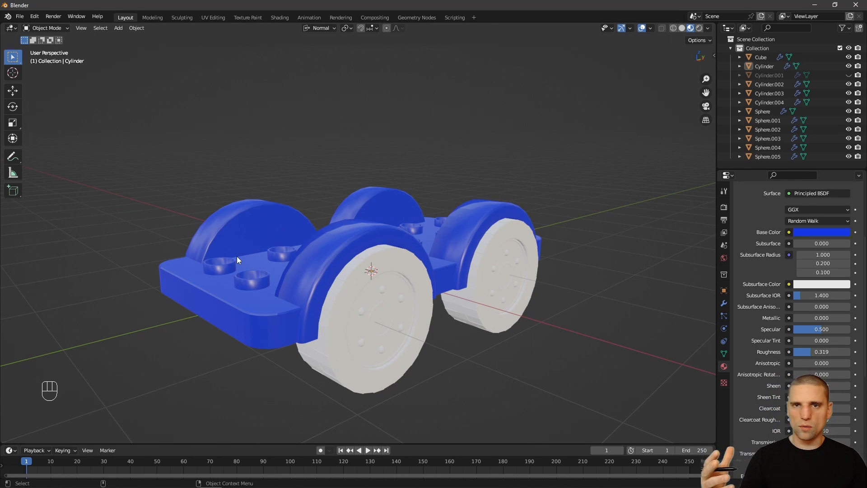
left_click_drag(437, 233, 398, 367, "alt")
left_click(397, 365)
middle_click_drag(406, 365, 470, 311)
left_click(799, 245)
double_click(798, 246)
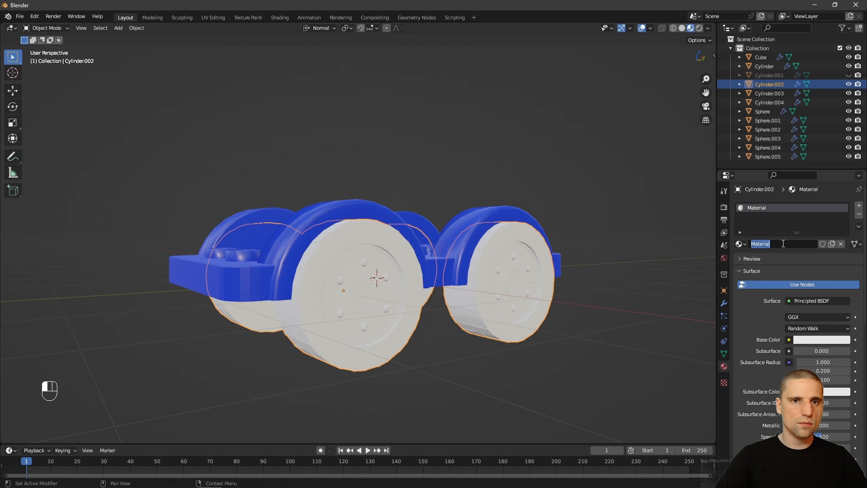
type("Black")
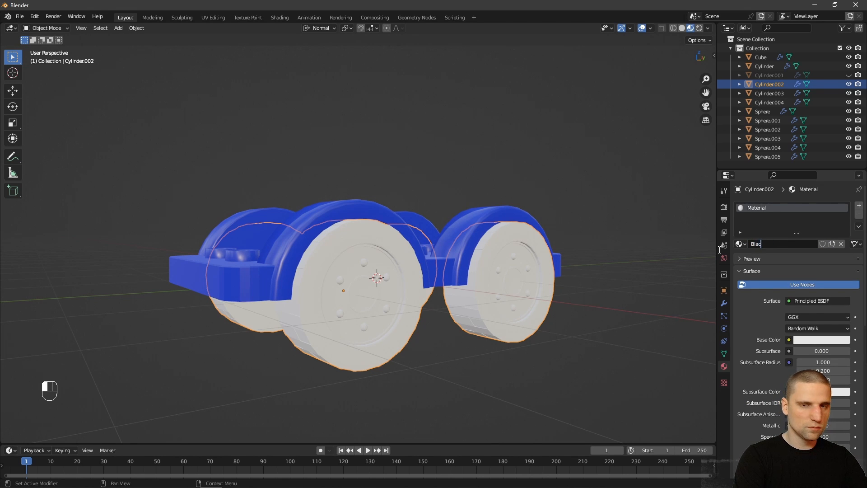
key("Return")
- Darken the Black material's base color to a value of about 0.017
left_click(815, 339)
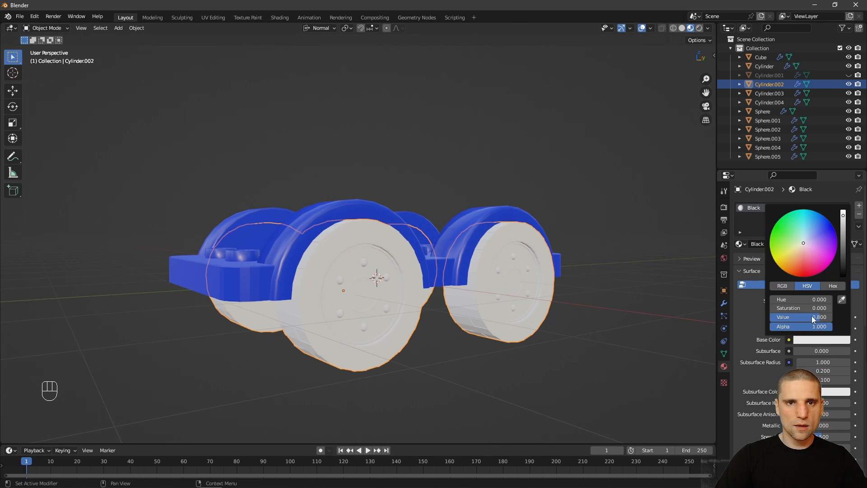
left_click_drag(843, 217, 841, 267)
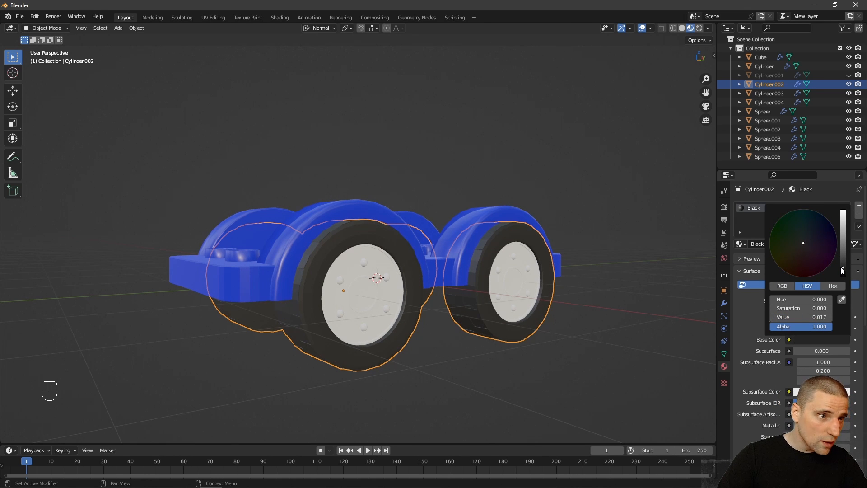
left_click_drag(508, 304, 331, 308, "alt")
left_click(513, 358)
- Create a new material named Yellow on the wheel rims, the Cylinder.003 object
left_click(333, 308)
left_click_drag(379, 354, 542, 343, "alt")
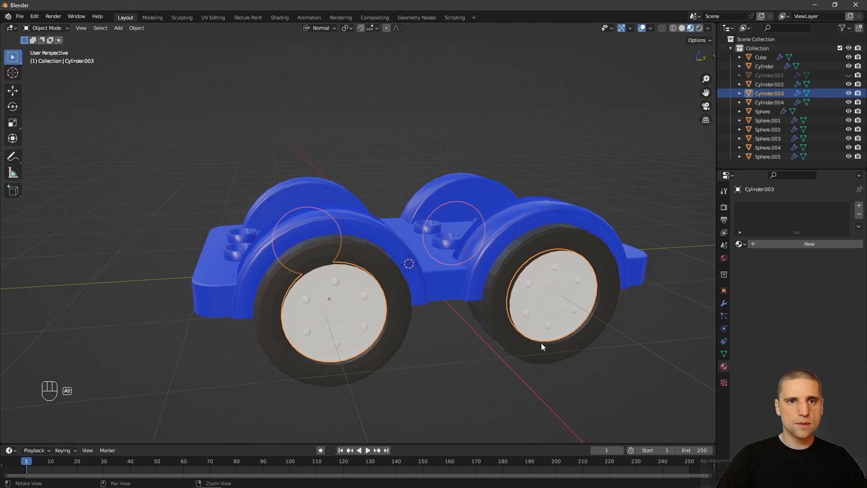
left_click(795, 246)
double_click(782, 242)
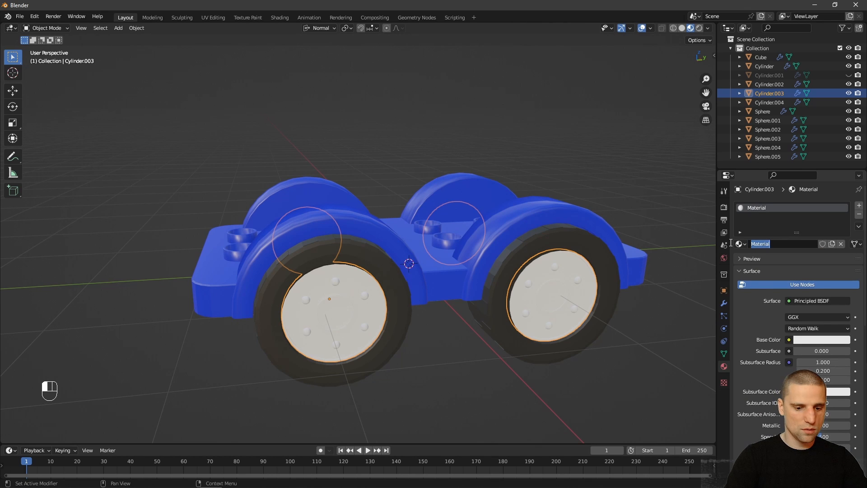
type("TY")
key("BackSpace")
key("BackSpace")
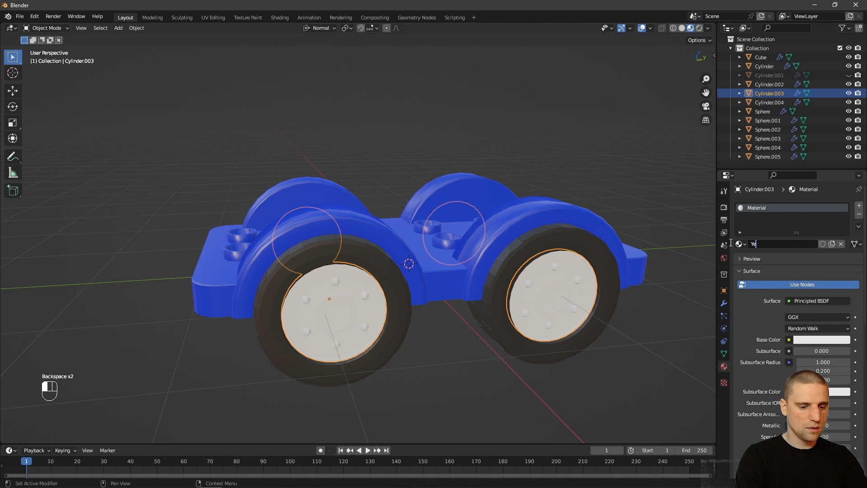
type("Yellow")
key("Return")
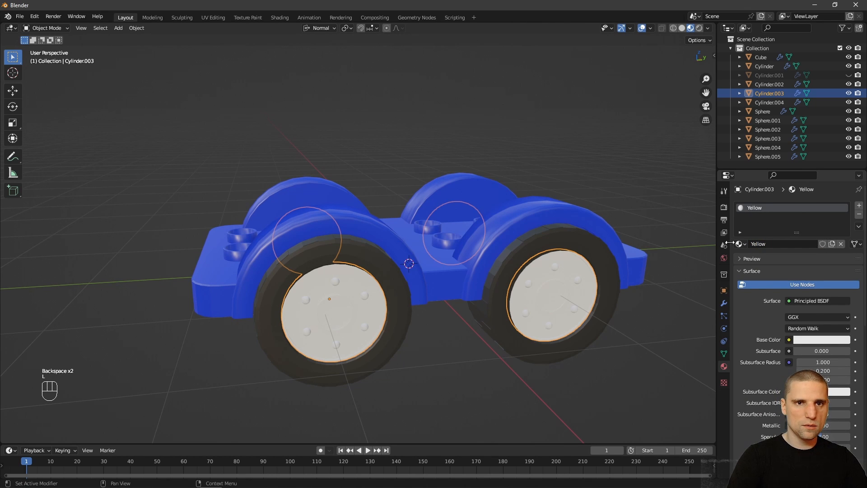
- Set the Yellow material's base color to a saturated yellow with hue about 0.168 and saturation about 0.982
left_click(809, 342)
left_click_drag(799, 250, 779, 262)
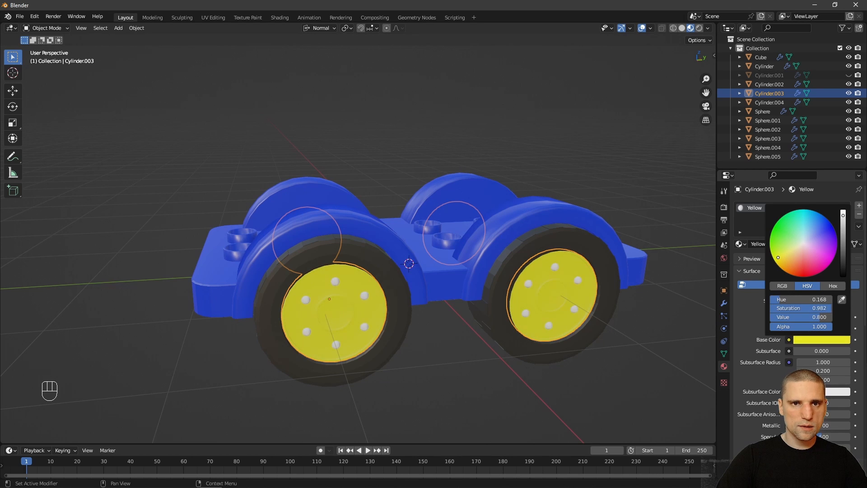
right_click_drag(429, 239, 434, 266, "alt")
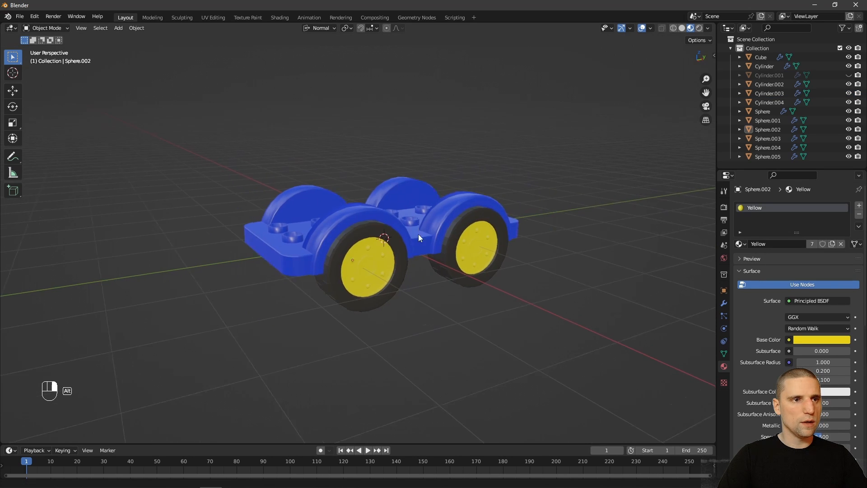
- Examine the coloured car and the rigged car in legoCar_build1.blend from several angles
left_click_drag(434, 267, 544, 316, "alt")
middle_click_drag(419, 205, 399, 300)
scroll(431, 291, "up", 2)
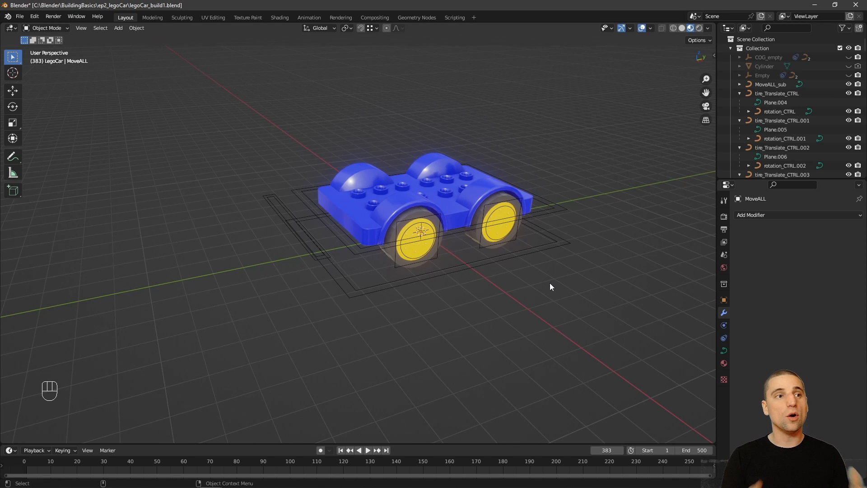
left_click_drag(437, 240, 404, 249, "alt")
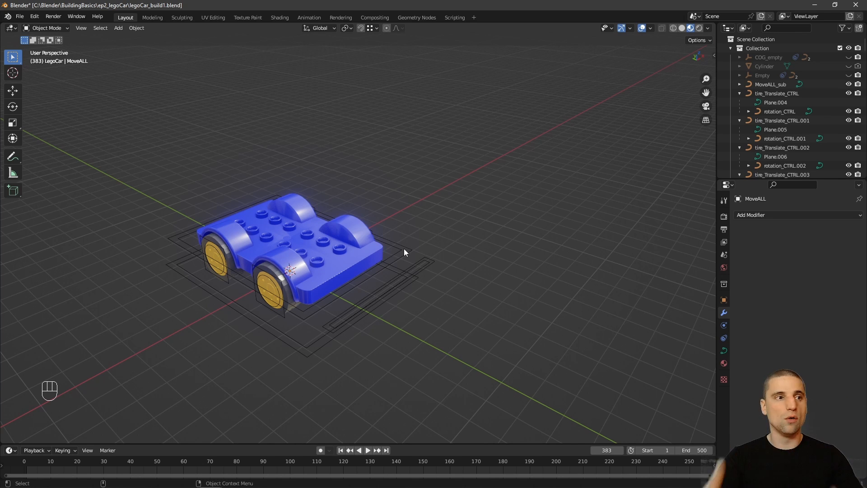
left_click_drag(535, 236, 436, 271, "alt")
left_click_drag(269, 360, 118, 322)
key("Delete")
right_click_drag(206, 341, 218, 311, "alt")
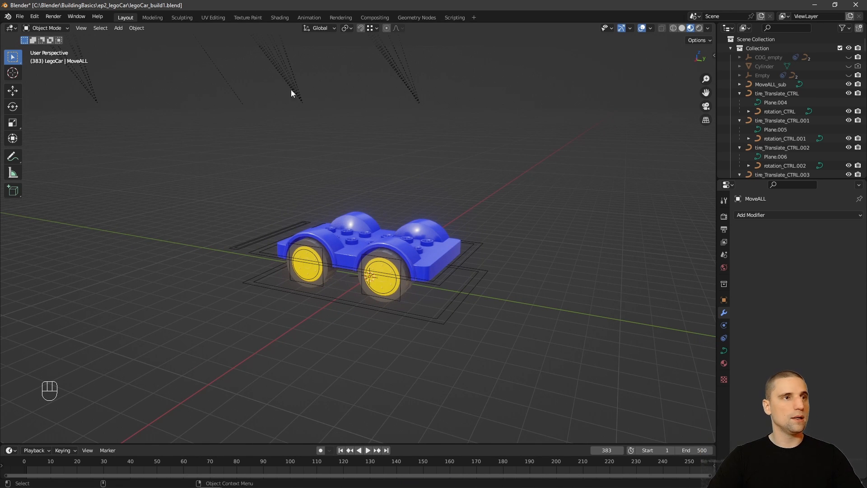
right_click_drag(461, 299, 437, 319, "alt")
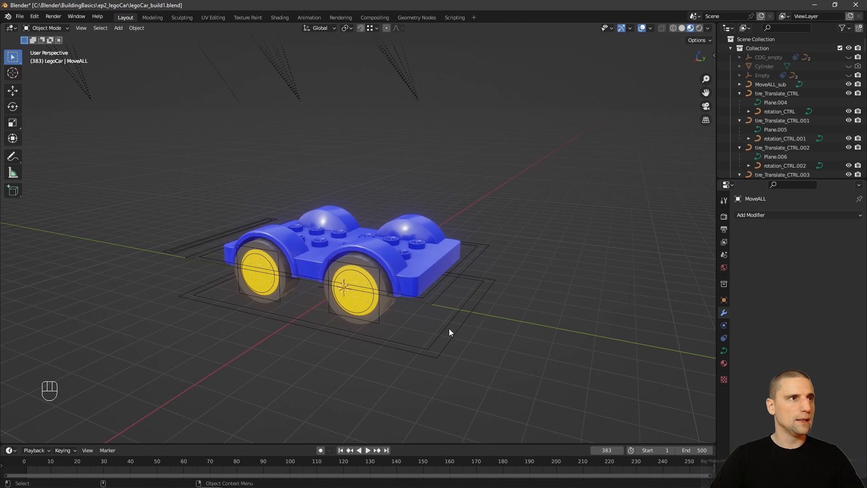
- Switch to the Animation workspace and resize its two 3D viewports to about equal width
left_click(309, 17)
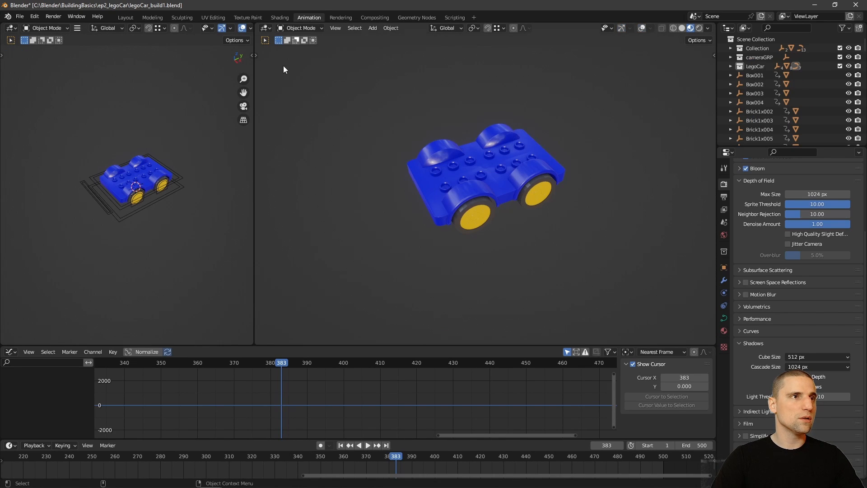
left_click_drag(254, 183, 349, 186)
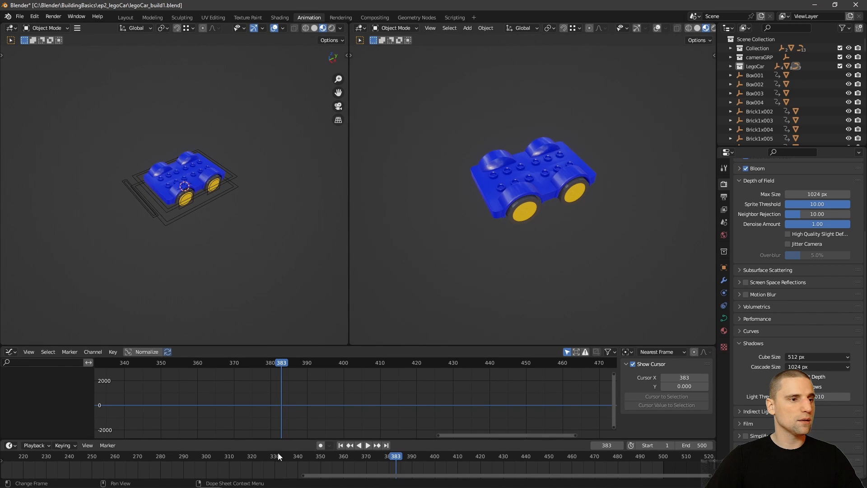
left_click_drag(279, 438, 278, 468)
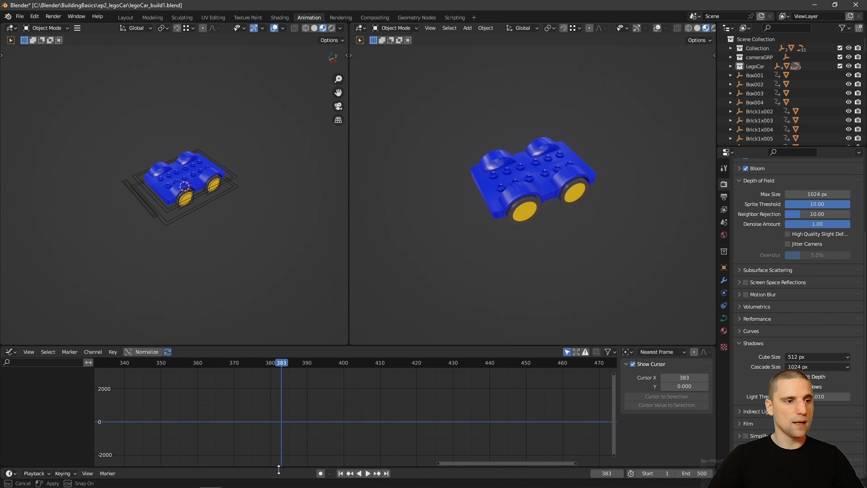
left_click_drag(279, 468, 285, 438)
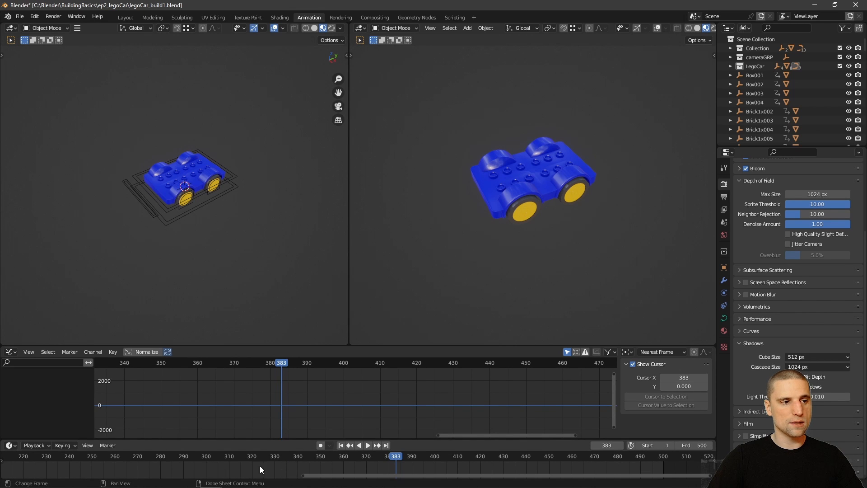
- Set the scene's end frame to 150
left_click(688, 445)
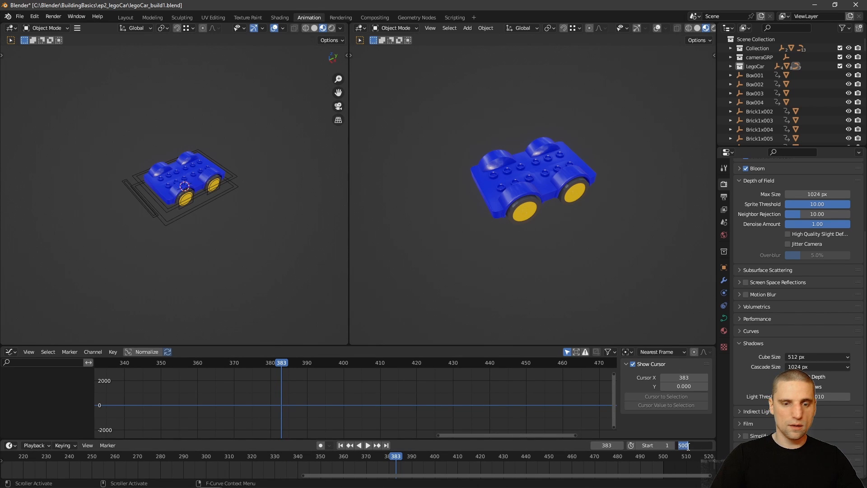
type("1")
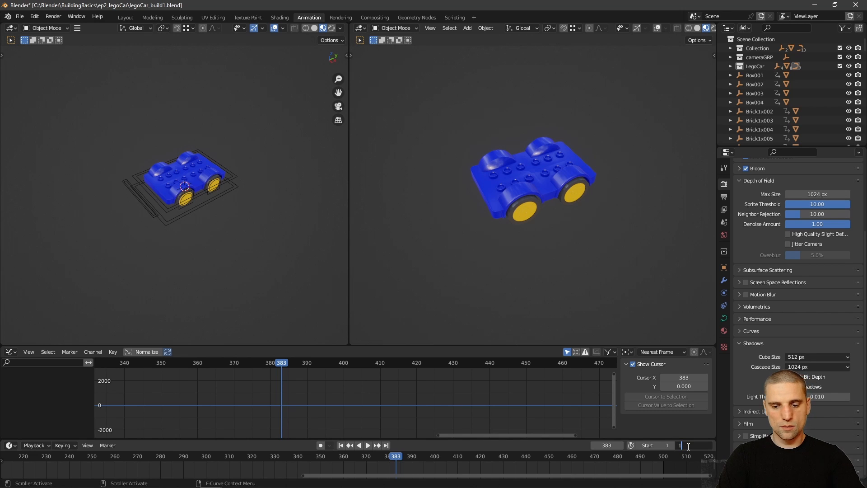
type("50")
key("Return")
middle_click_drag(213, 468, 294, 466)
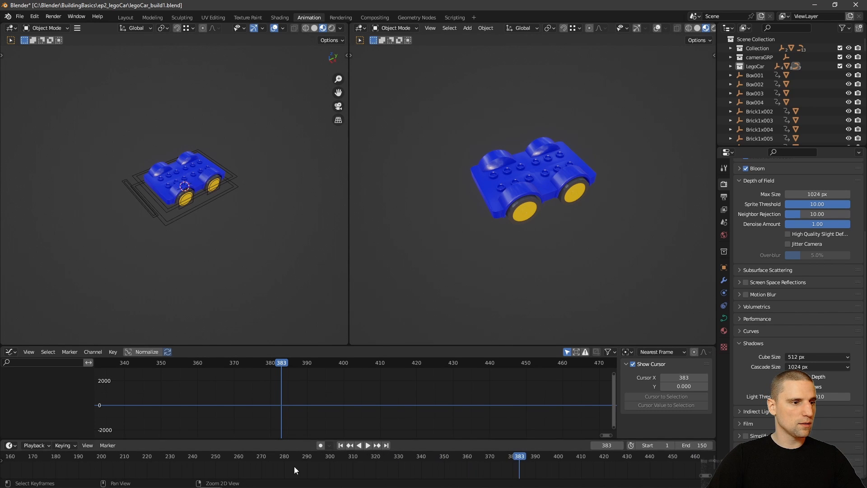
middle_click_drag(168, 466, 292, 468)
middle_click_drag(161, 470, 280, 471)
middle_click_drag(168, 466, 278, 468)
- Enlarge the Graph Editor area by raising its border with the 3D viewports
scroll(284, 221, "up", 1)
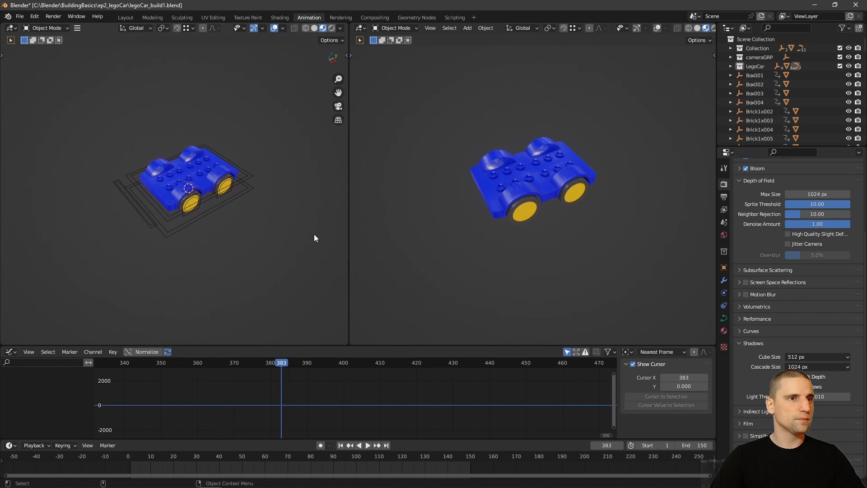
middle_click_drag(218, 216, 215, 216)
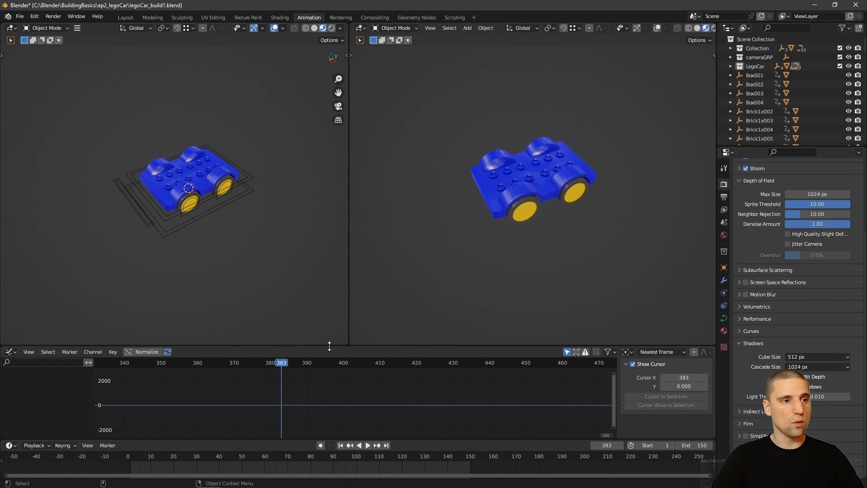
left_click_drag(332, 344, 333, 299)
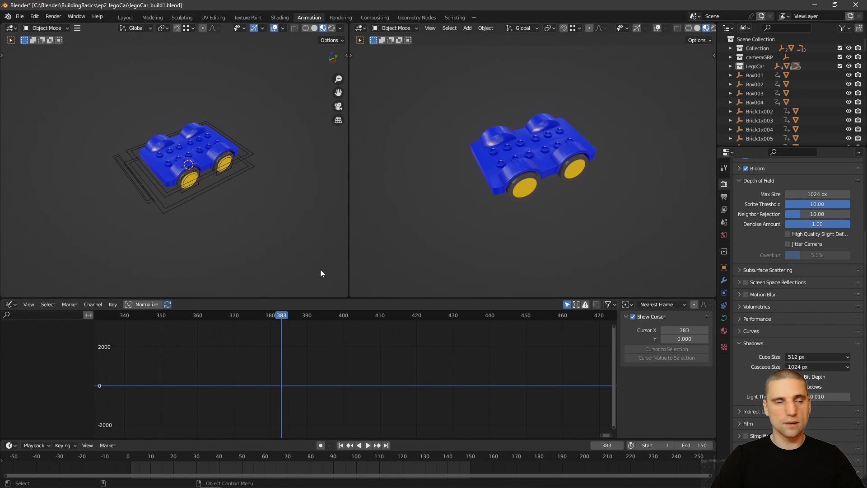
middle_click_drag(281, 183, 231, 184)
- Try selecting the car in the overlay-free viewport with overlays shown and hidden, and clear the selection
left_click_drag(456, 85, 635, 242)
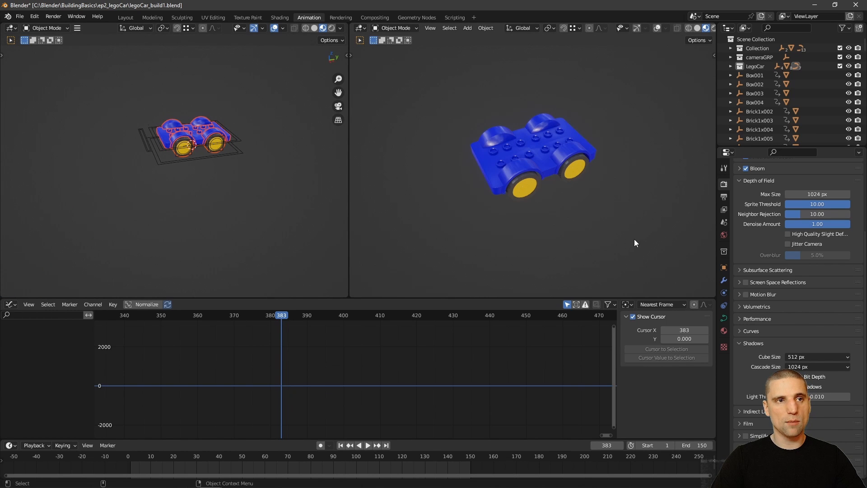
left_click(656, 28)
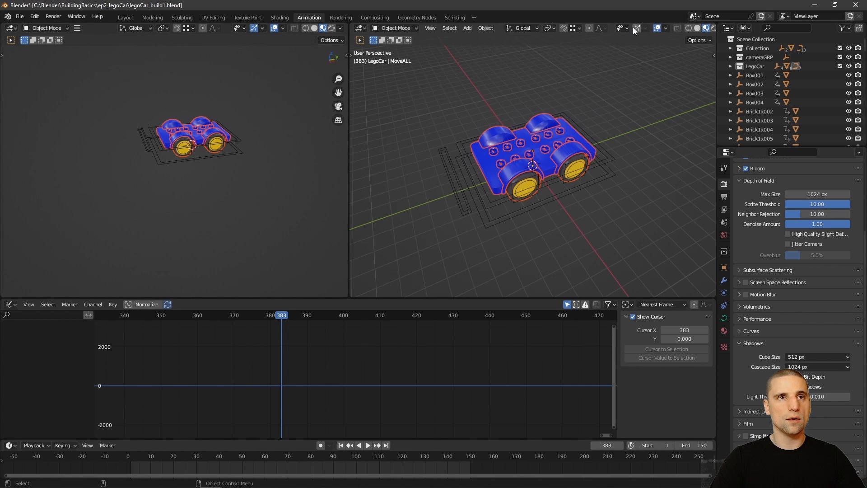
left_click(658, 29)
left_click_drag(424, 93, 622, 231)
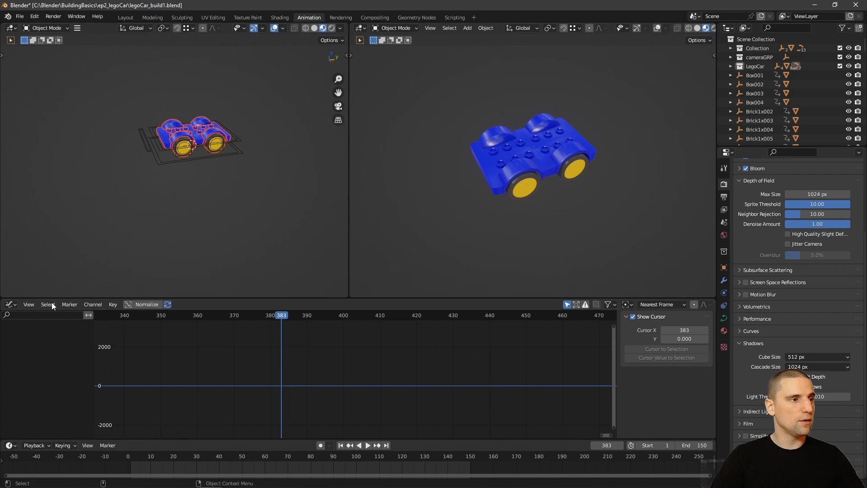
left_click(10, 305)
left_click(137, 350)
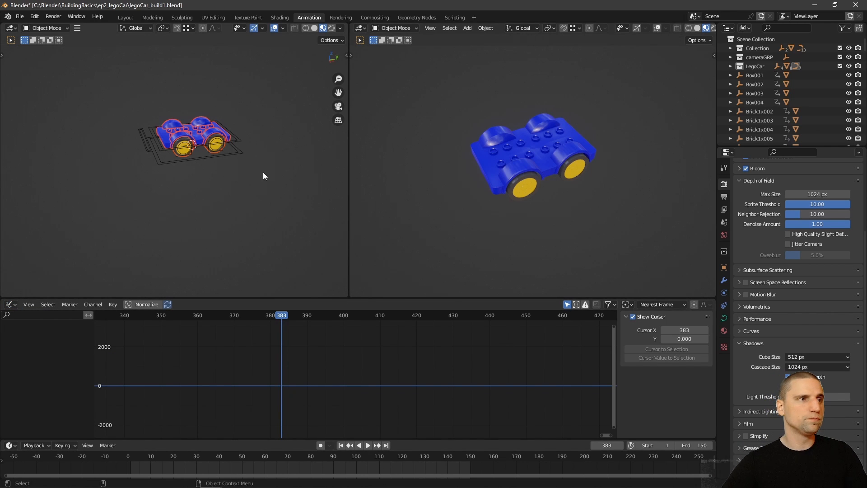
left_click(271, 188)
- Add a plane beneath the car and scale it up uniformly until it extends well beyond the car
scroll(245, 218, "up", 1)
middle_click_drag(252, 188, 248, 213, "shift")
scroll(248, 214, "down", 2)
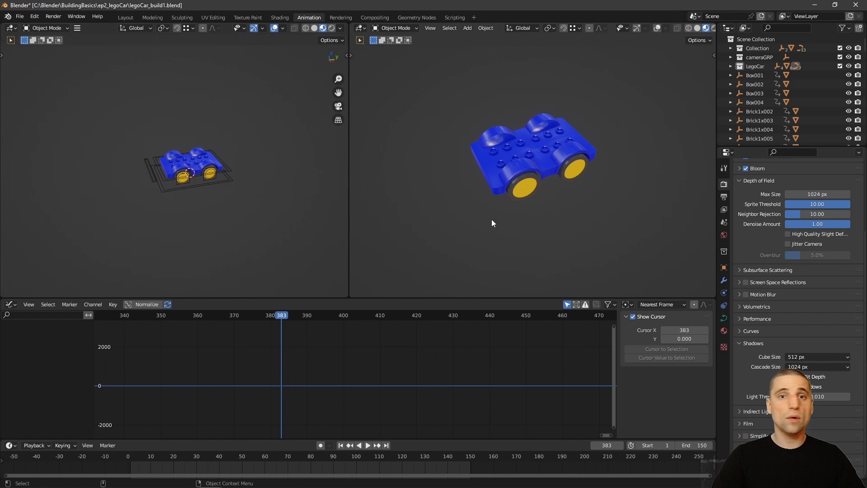
key("shift+a")
mouse_move(230, 232)
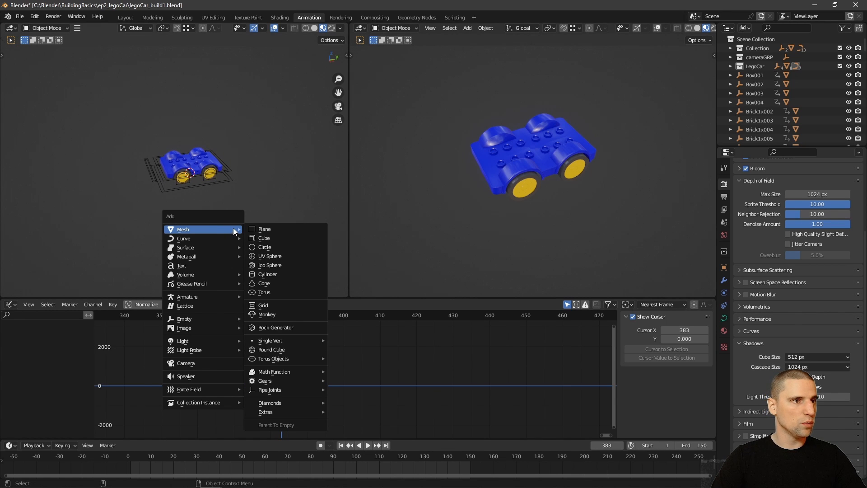
left_click(283, 228)
scroll(280, 207, "down", 5)
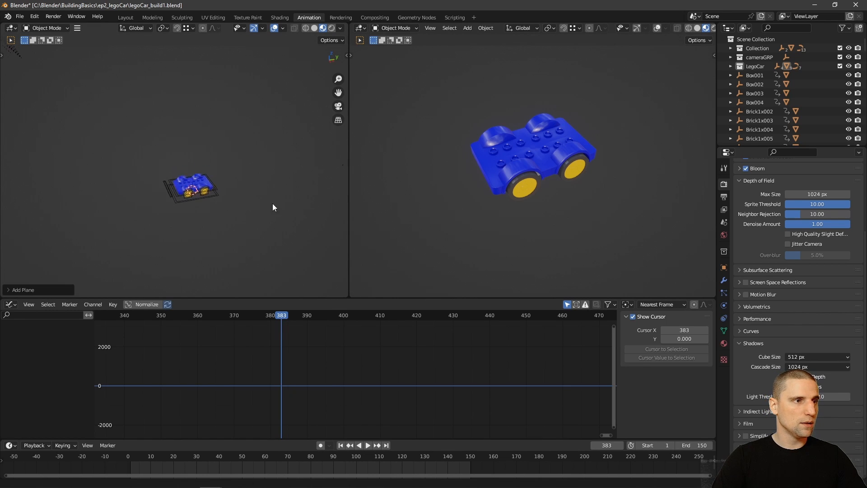
key("s")
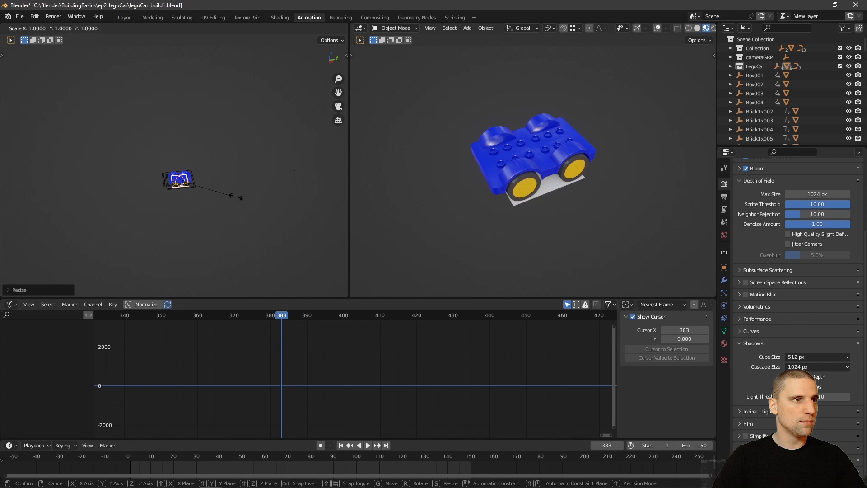
left_click(361, 208)
- Scale the plane along the Y axis into a long road strip under the car
key("s")
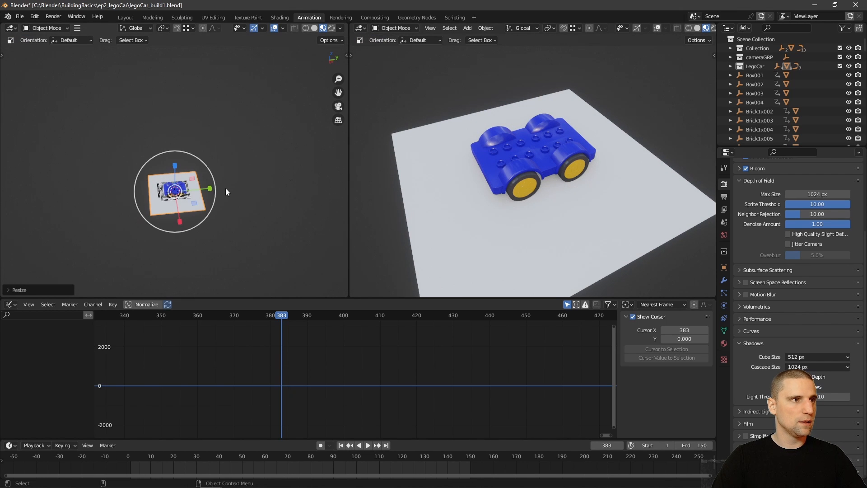
key("y")
left_click_drag(330, 177, 344, 176)
middle_click_drag(244, 199, 236, 213)
scroll(271, 178, "down", 4)
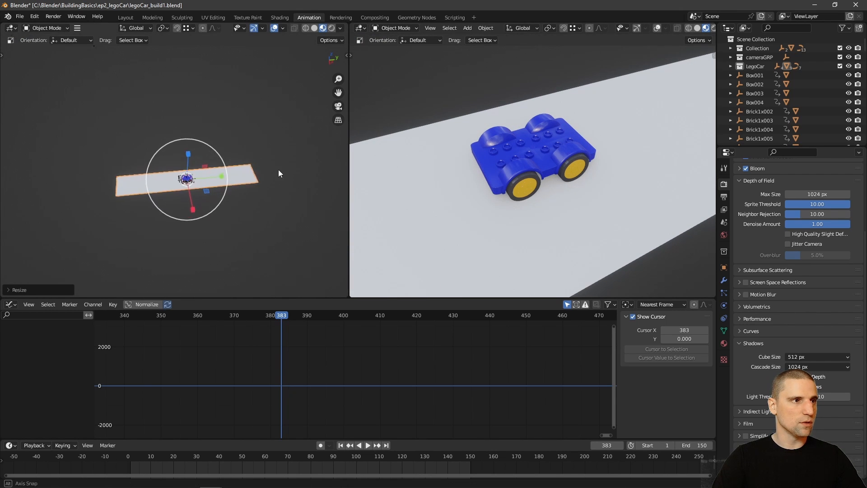
middle_click_drag(279, 169, 237, 158, "shift")
middle_click_drag(186, 163, 223, 169)
scroll(193, 174, "up", 2)
right_click_drag(222, 169, 243, 207, "alt")
key("q")
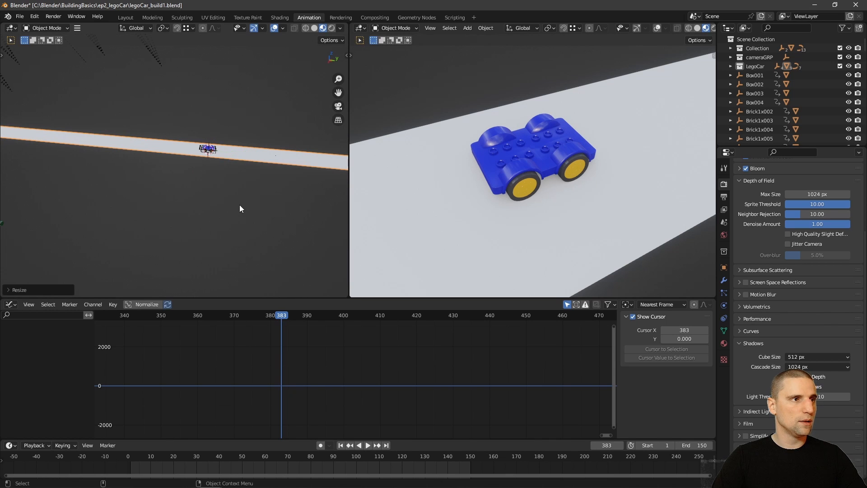
key("shift+Tab")
key("q")
middle_click_drag(284, 206, 253, 212, "alt")
right_click_drag(253, 211, 283, 205, "alt")
- Maximize the working viewport, add a cube and move it about 7.2 m along negative X beside the car
key("ctrl+space")
middle_click_drag(283, 206, 326, 259)
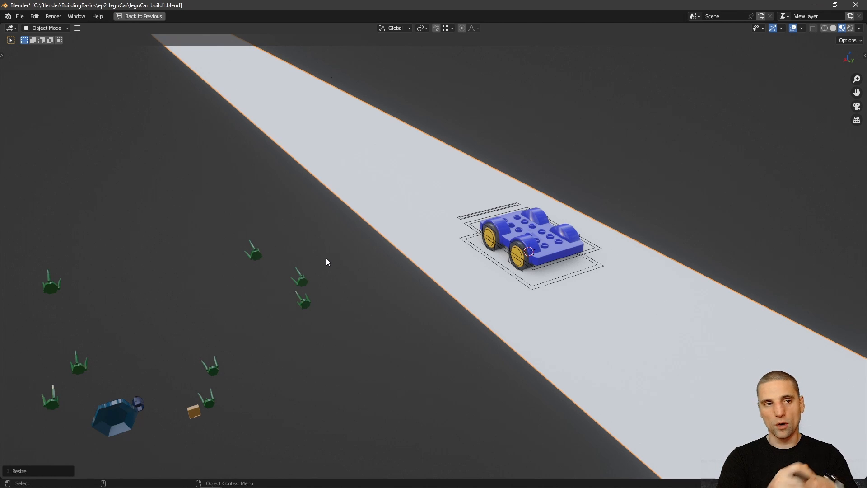
scroll(537, 232, "down", 2)
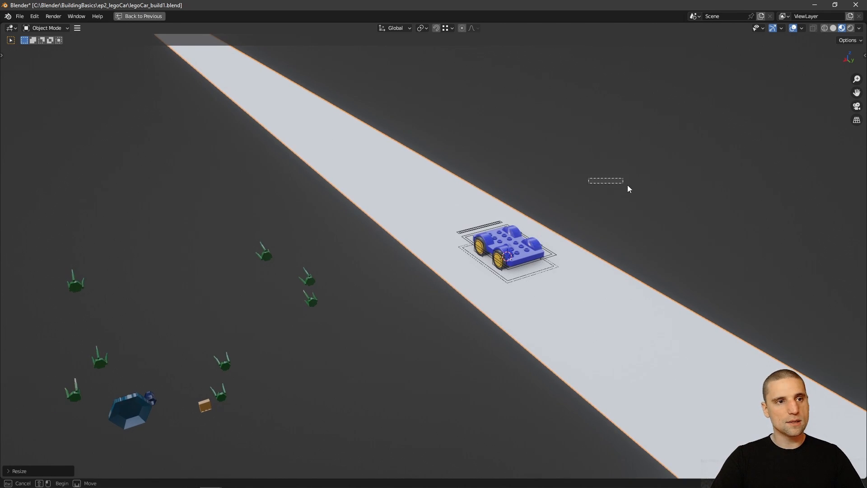
left_click(627, 185)
key("shift+a")
mouse_move(576, 210)
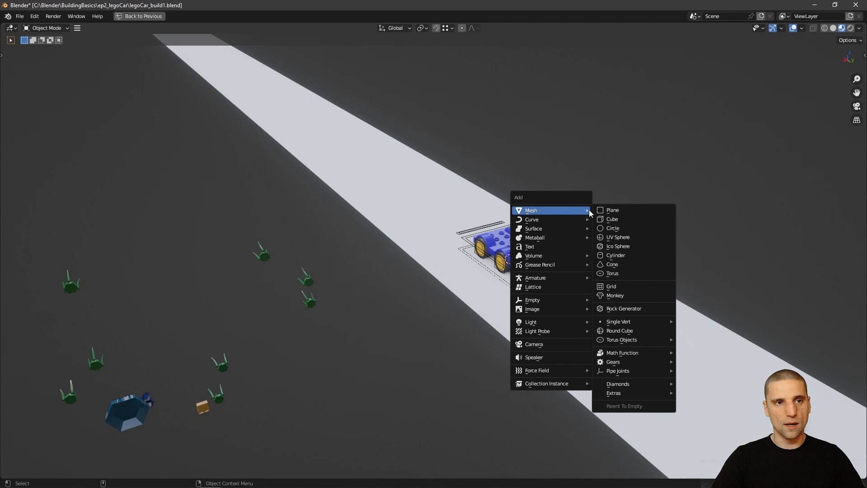
left_click(629, 219)
scroll(554, 261, "up", 2)
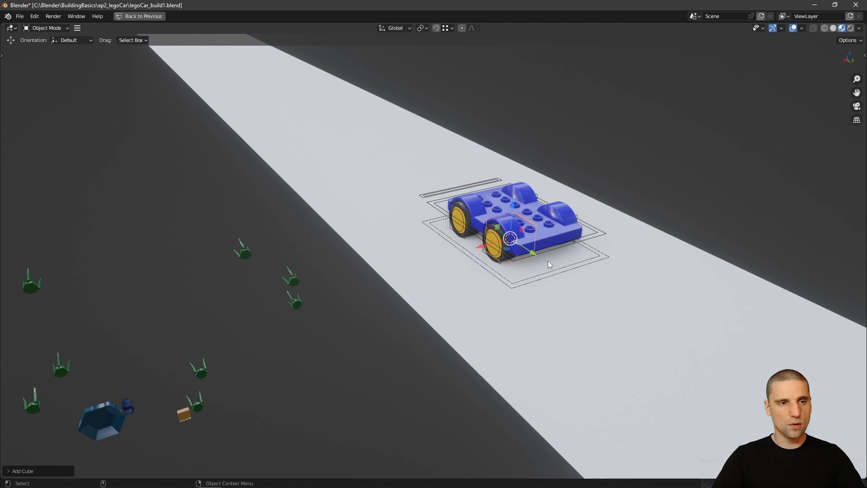
key("g")
key("x")
left_click(586, 232)
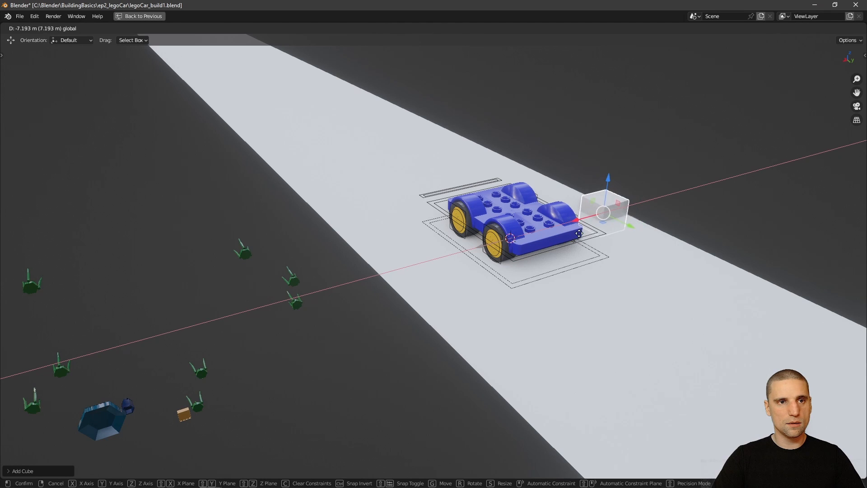
- Raise and stretch the cube into a vertical pillar beside the road and scale it down uniformly
mouse_move(586, 231)
middle_mouse_down()
mouse_move(510, 259)
mouse_move(571, 228)
mouse_move(583, 231)
middle_mouse_up()
left_click_drag(582, 228, 592, 107)
key("shift+space")
key("s")
middle_click_drag(686, 131, 591, 230)
key("w")
key("s")
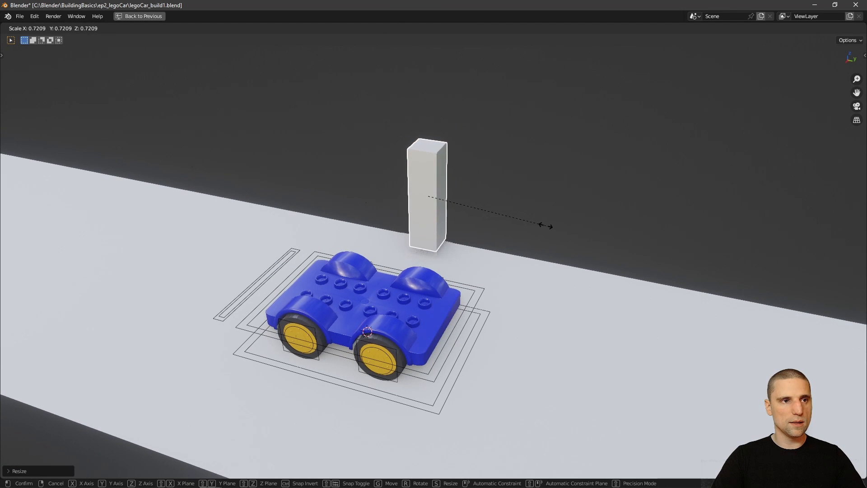
left_click(490, 224)
- Scale the pillar along Z and across its thickness to form a tall, slender post
key("shift+space")
key("t")
left_click_drag(433, 159, 435, 117)
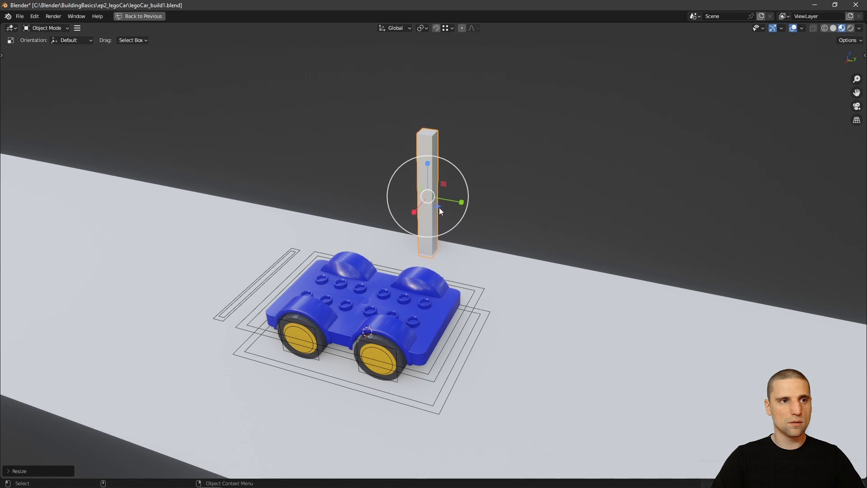
left_click_drag(439, 208, 456, 200)
key("w")
middle_click_drag(456, 200, 489, 231)
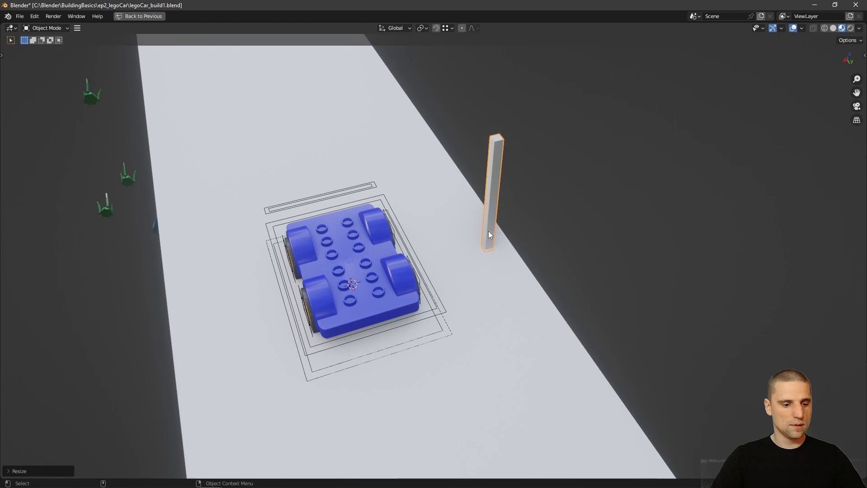
- Move the post to the edge of the road and restore the full workspace layout
key("shift+space")
key("g")
left_click_drag(461, 202, 474, 200)
mouse_move(474, 200)
middle_mouse_down()
mouse_move(486, 269)
mouse_move(429, 206)
mouse_move(483, 237)
mouse_move(457, 201)
middle_mouse_up()
key("shift+s")
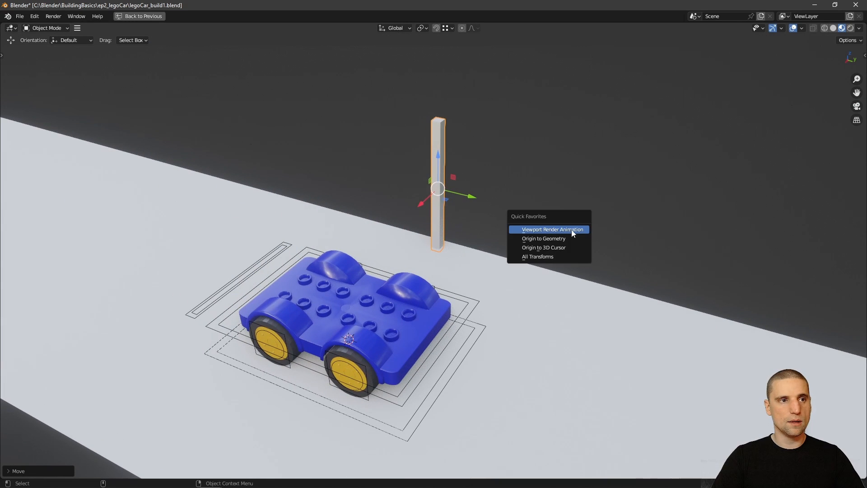
key("Escape")
key("ctrl+space")
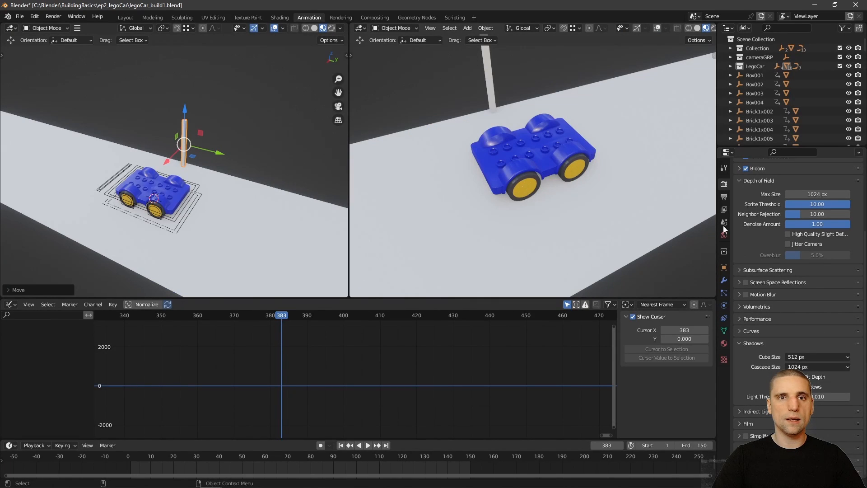
- Add an Array modifier to the post with a fixed count of 141
left_click(725, 281)
left_click(757, 182)
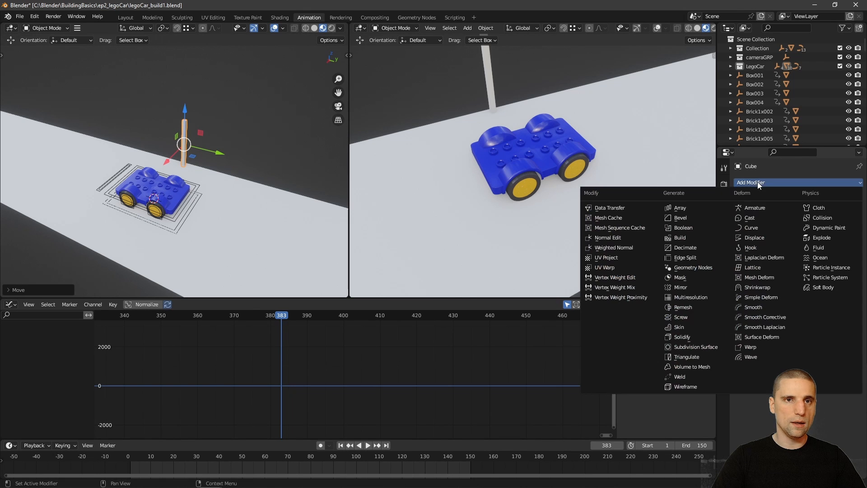
left_click(690, 210)
left_click_drag(838, 222, 844, 223)
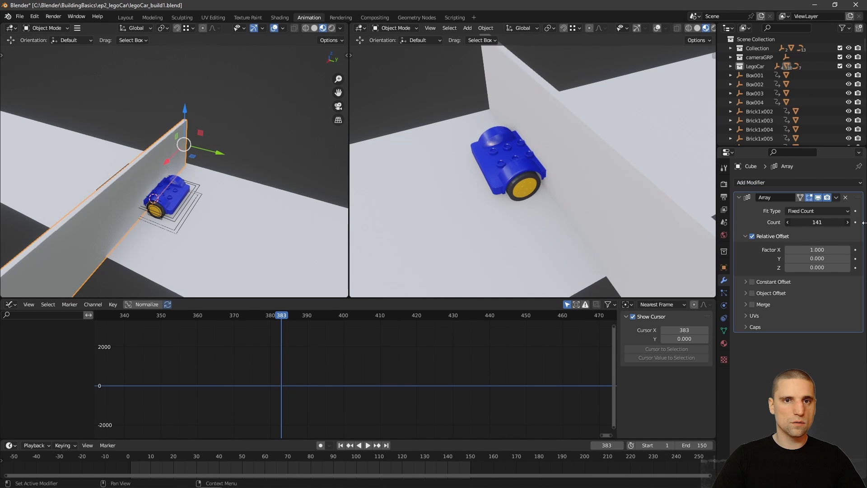
- Set the post array's relative offset factors to X 0 and Y 50 to space the posts along the road
left_click(809, 249)
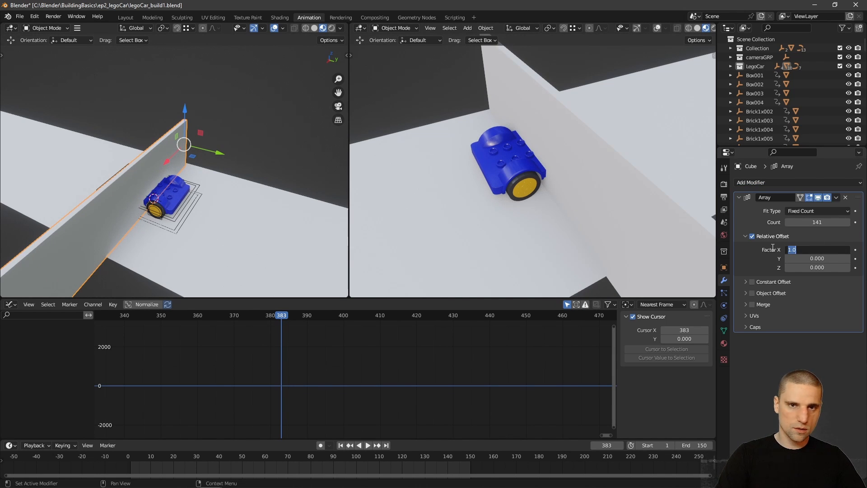
type("0")
key("Tab")
type("50")
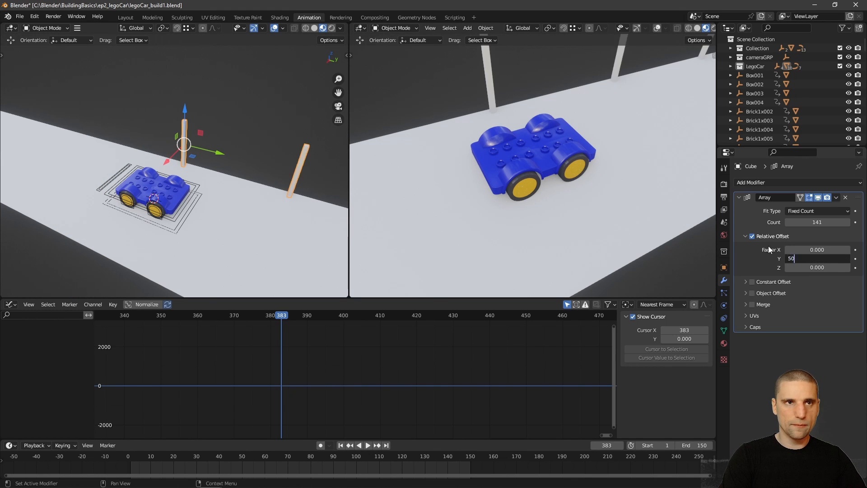
key("Return")
scroll(221, 191, "down", 6)
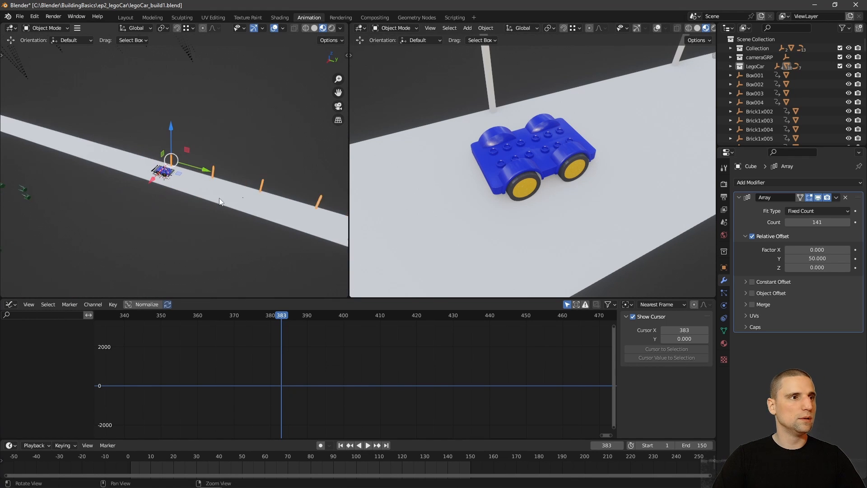
- Move the arrayed posts along the road's length so that the row starts near its far end, and deselect them
key("g")
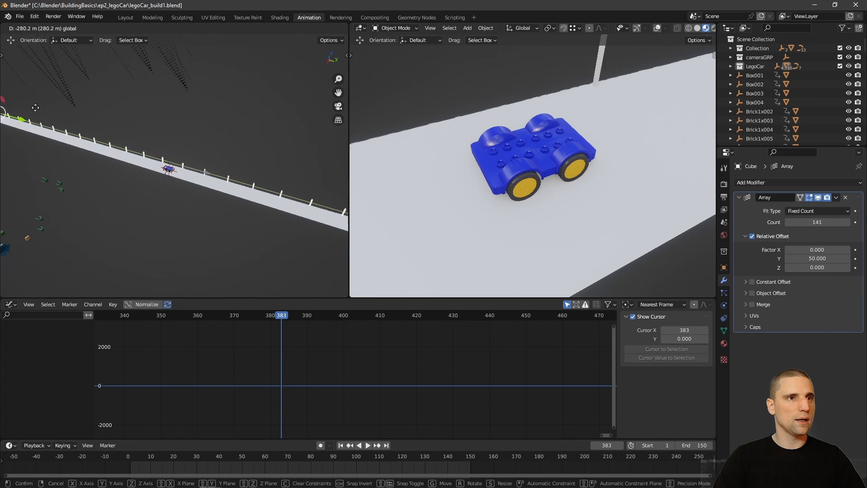
left_click(134, 167)
middle_click_drag(134, 167, 113, 168)
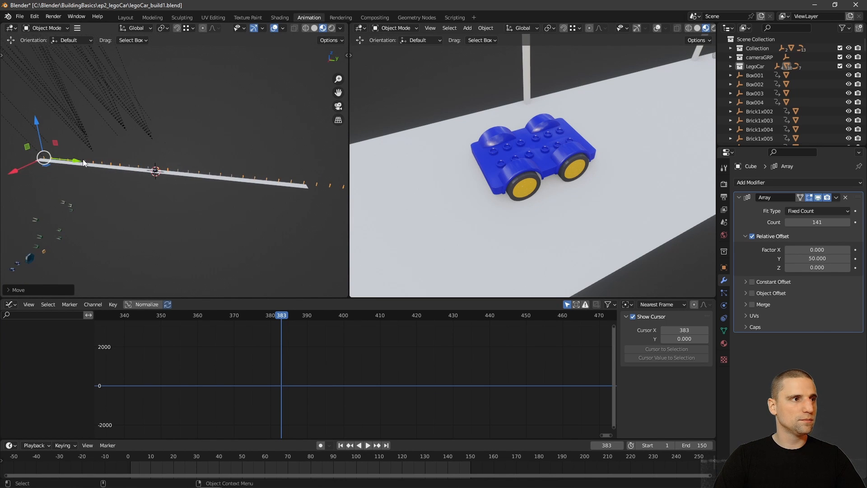
left_click(224, 139)
middle_click_drag(224, 139, 218, 203)
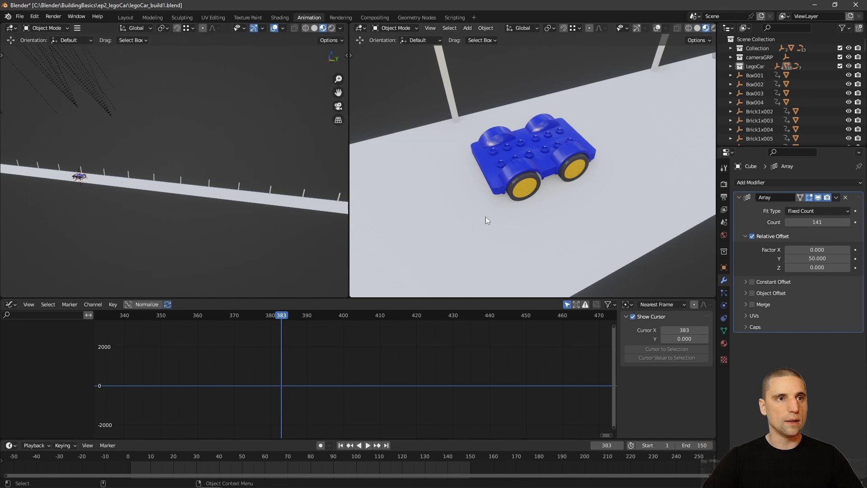
- Give the road plane a new material and darken its base color to grey with a value of about 0.27
middle_click_drag(587, 194, 554, 175)
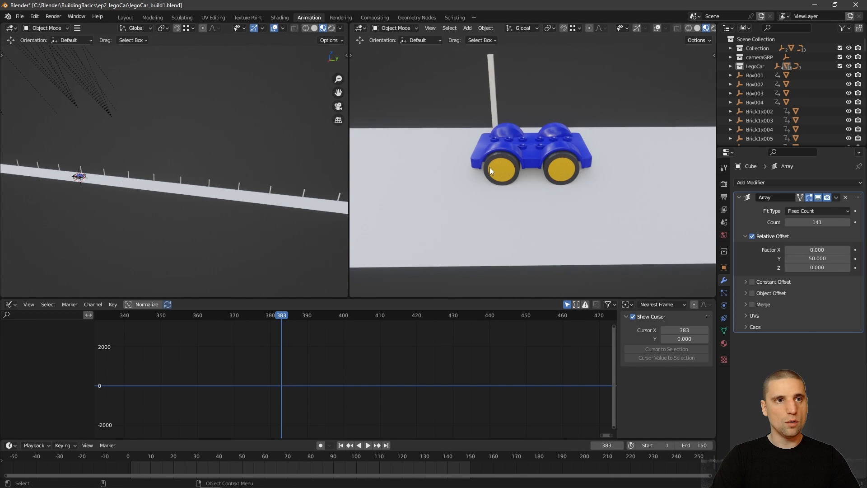
scroll(501, 221, "down", 5)
middle_click_drag(419, 129, 587, 183)
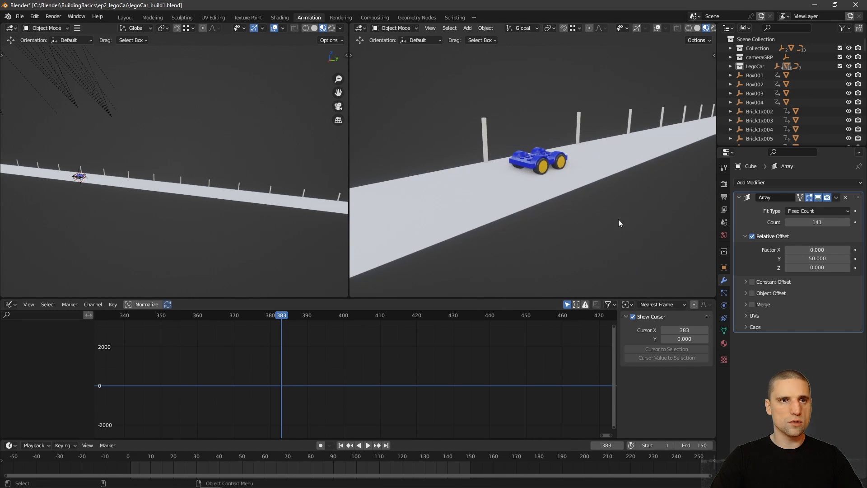
left_click(244, 206)
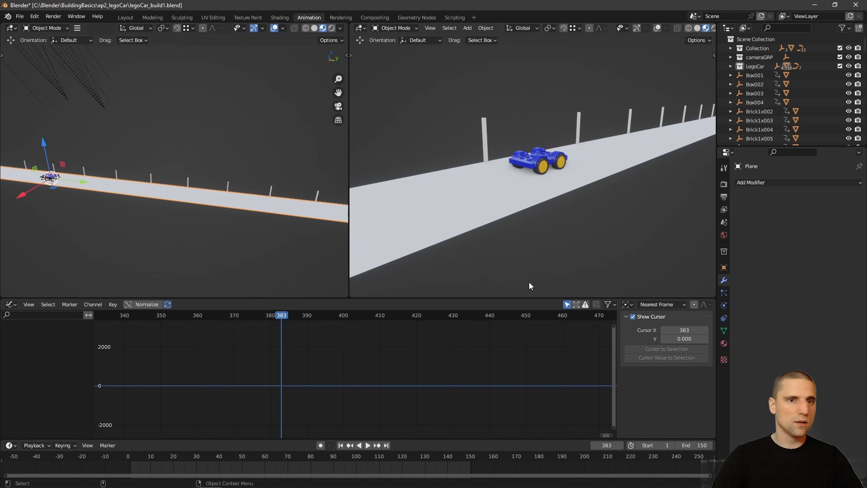
left_click(723, 341)
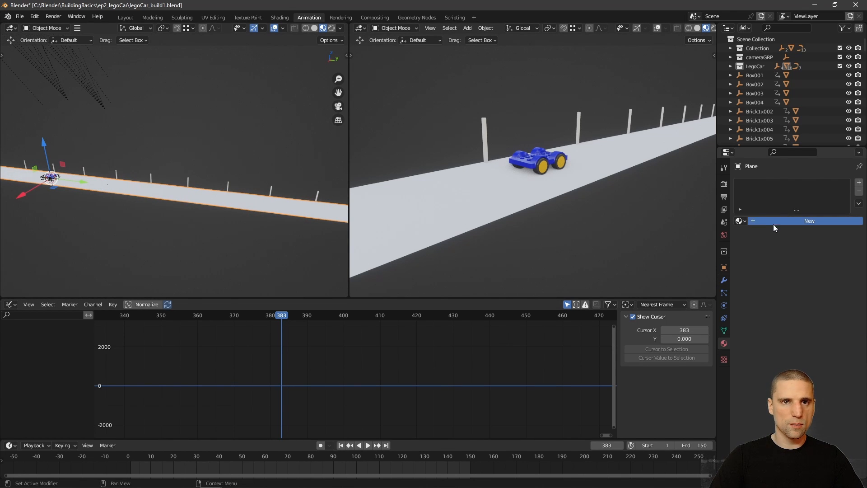
left_click(751, 220)
left_click(826, 318)
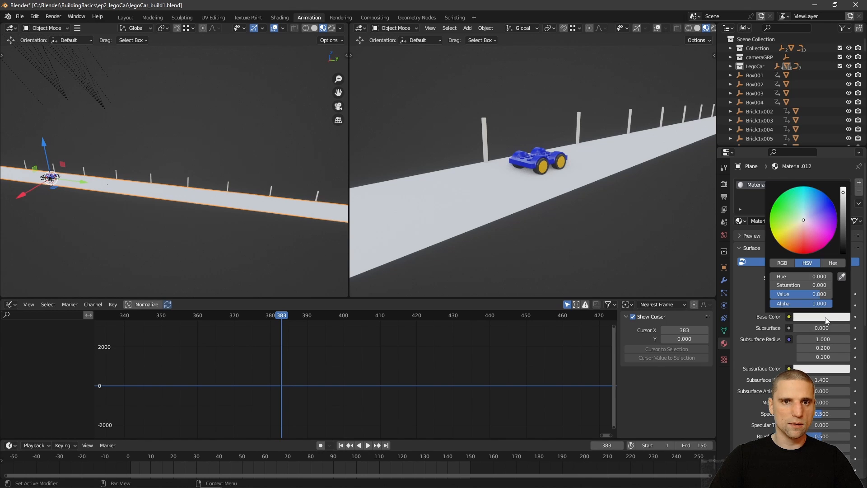
left_click_drag(843, 192, 843, 220)
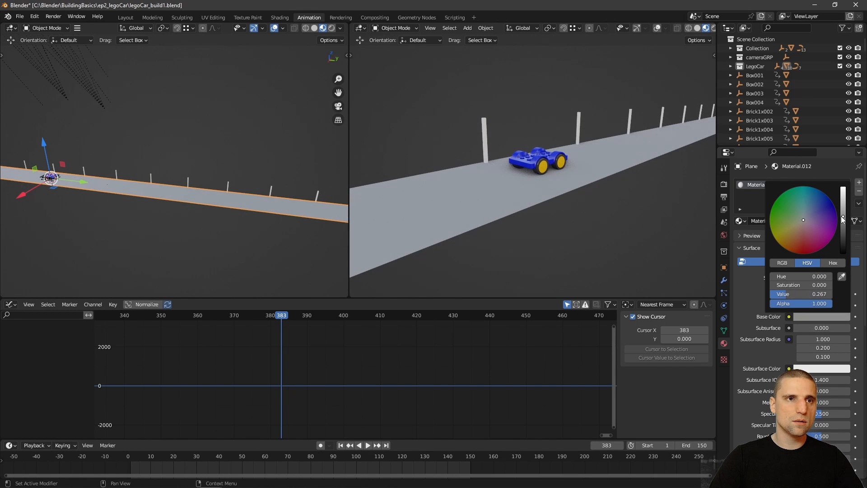
- Add a camera to the scene and look through it as the active camera
right_click_drag(405, 156, 529, 175, "alt")
left_click_drag(529, 175, 454, 183, "alt")
right_click_drag(454, 183, 540, 191, "alt")
mouse_move(541, 191)
left_mouse_down("alt")
mouse_move(524, 196)
mouse_move(546, 180)
left_mouse_up("alt")
right_click_drag(546, 181, 528, 179, "alt")
left_click(628, 128)
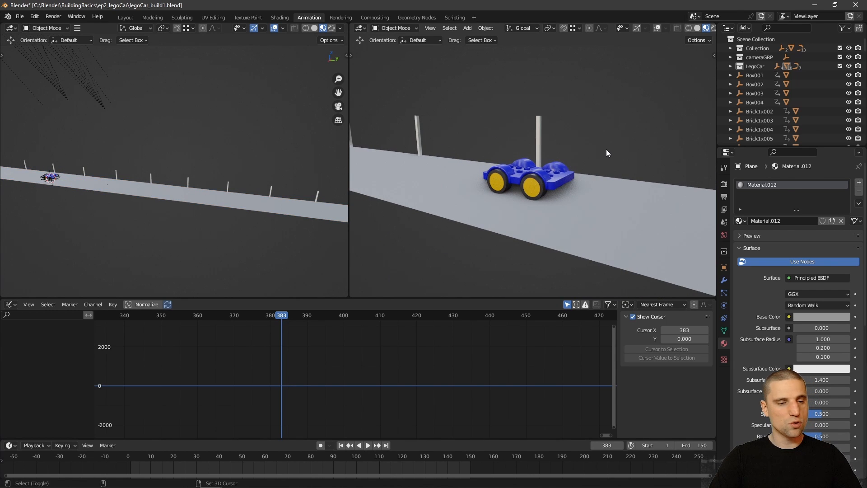
key("shift+a")
left_click(579, 283)
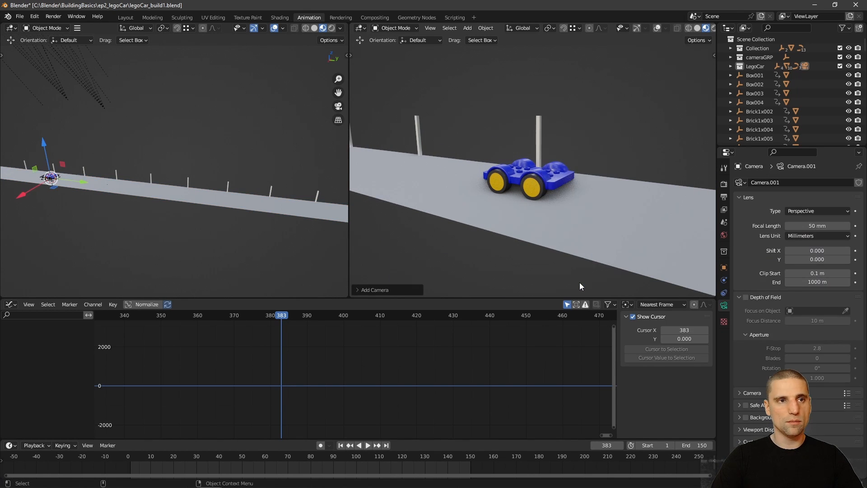
key("ctrl+KP_0")
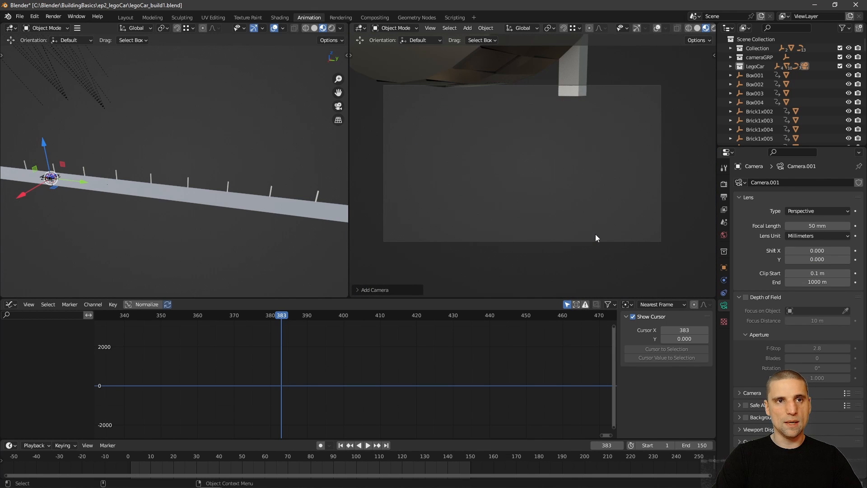
- Check in the view settings that the Camera to View lock is enabled for the camera view
key("n")
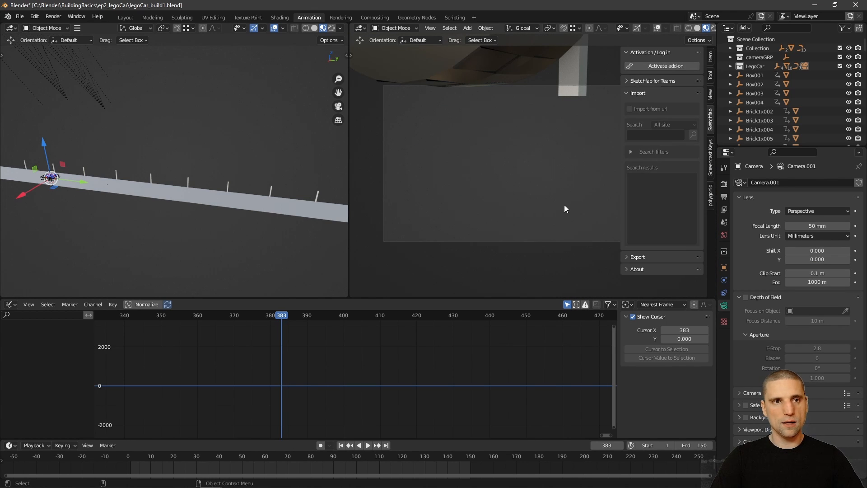
left_click(712, 94)
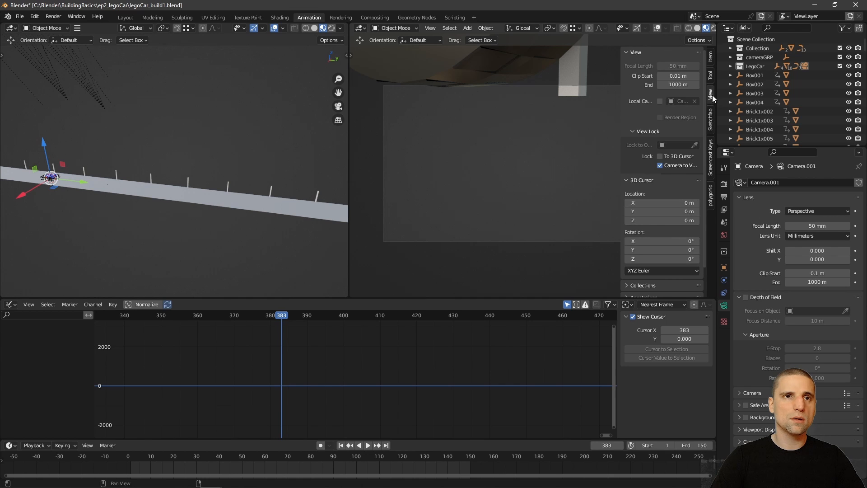
left_click(661, 165)
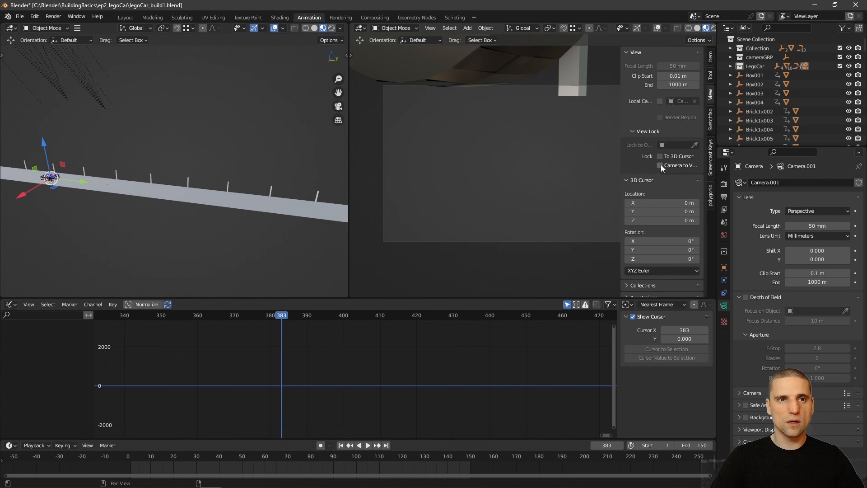
key("n")
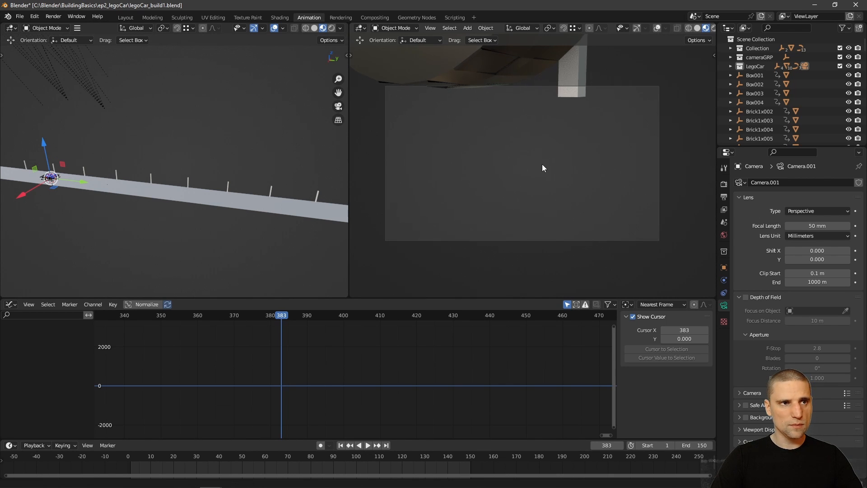
mouse_move(543, 164)
middle_mouse_down("ctrl")
mouse_move(528, 208)
mouse_move(544, 174)
middle_mouse_up("ctrl")
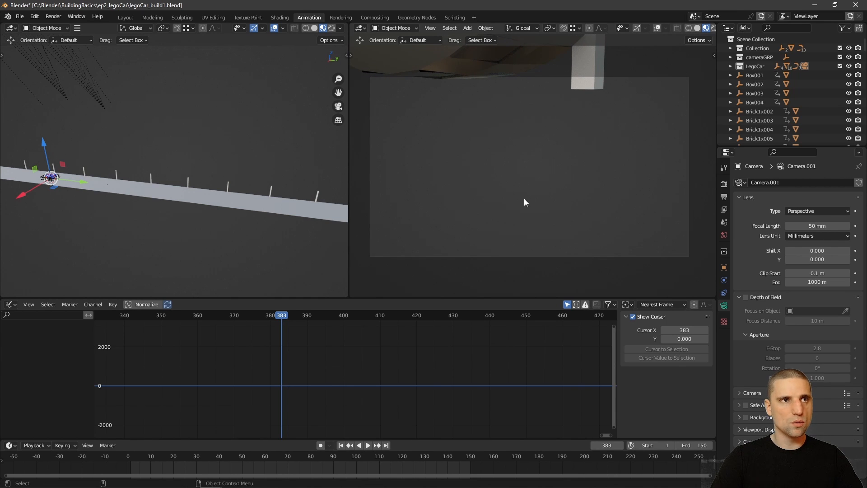
key("n")
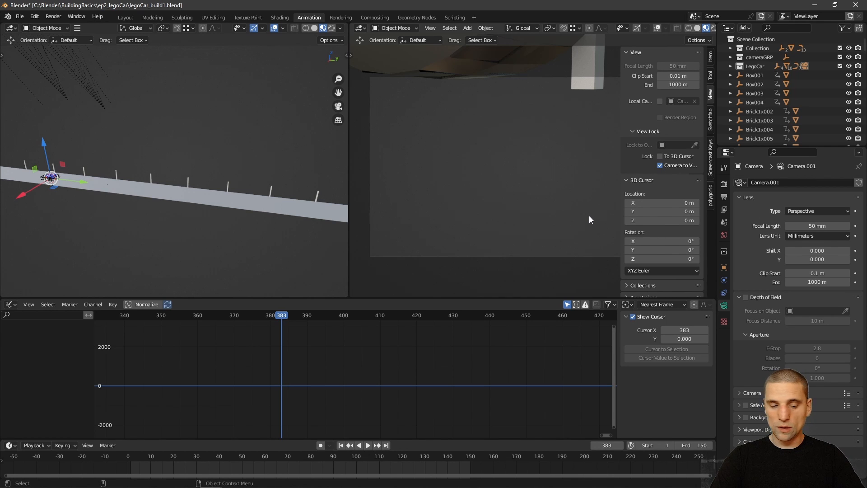
key("n")
- Reposition the camera to frame the car on the road from a three-quarter angle with the posts behind it
right_click_drag(587, 164, 500, 197, "alt")
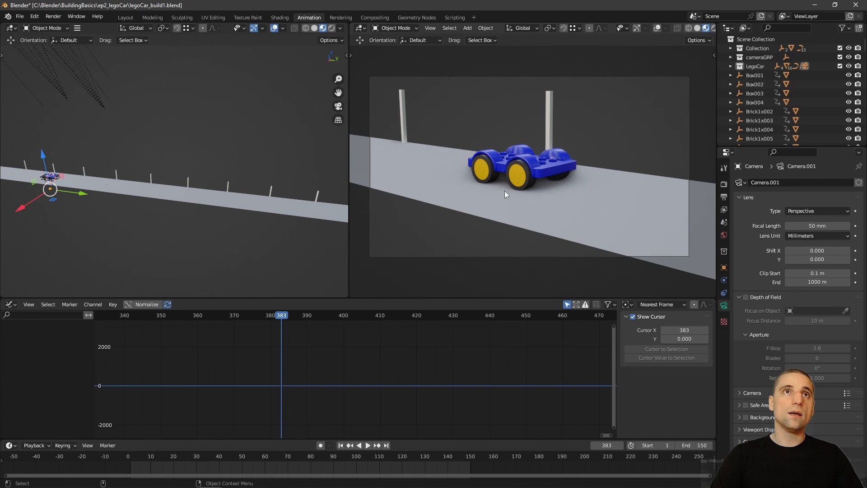
middle_click_drag(505, 190, 544, 164)
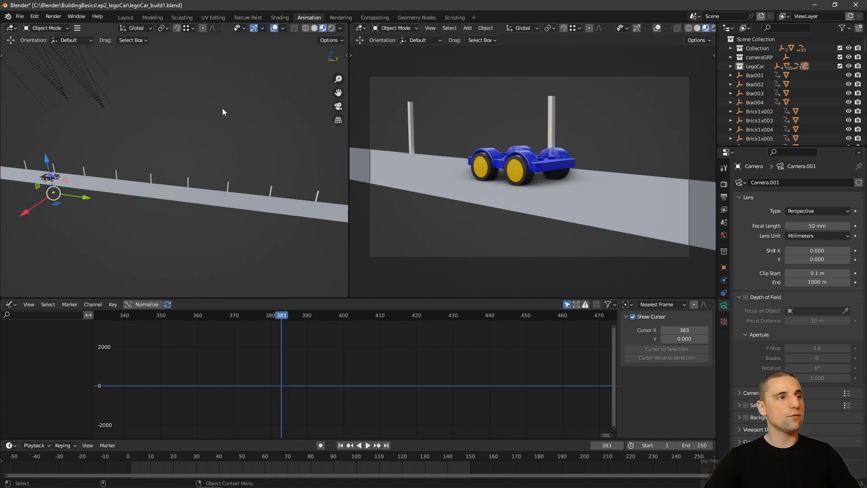
left_click_drag(28, 212, 34, 211)
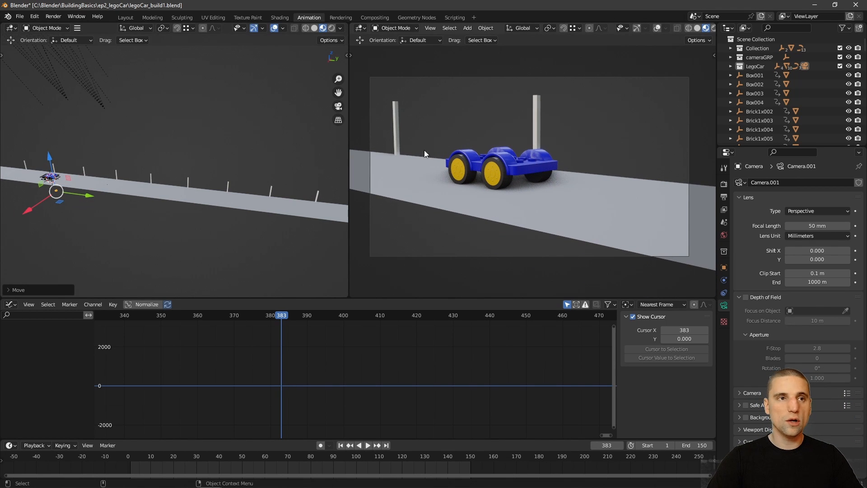
middle_click_drag(584, 170, 471, 251)
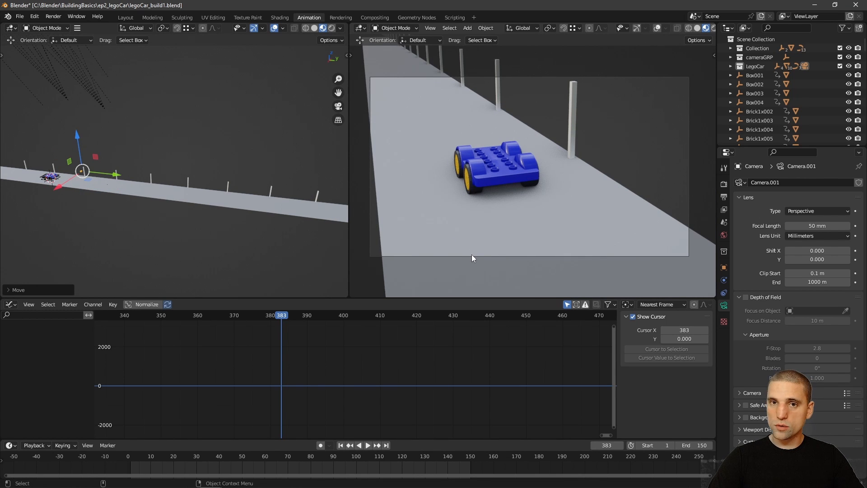
middle_click_drag(471, 254, 534, 204)
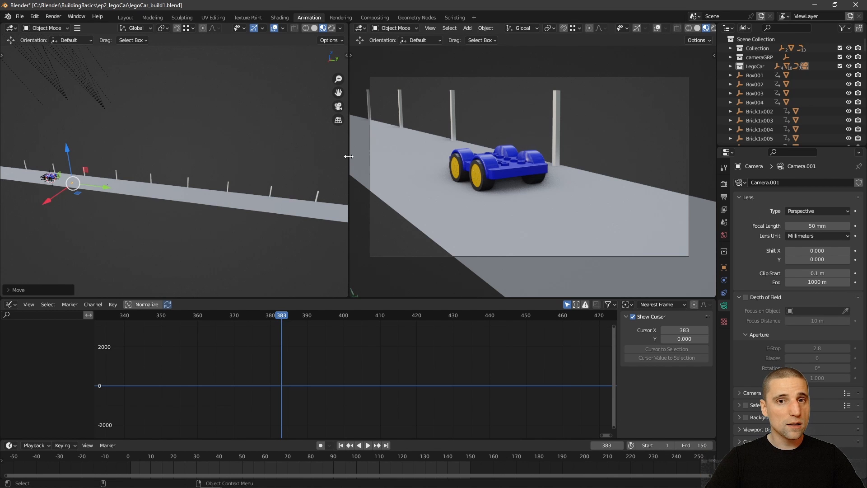
- Bring the camera closer and lower so that the car fills most of the frame
right_click_drag(503, 167, 550, 194, "alt")
left_click_drag(549, 193, 558, 192, "alt")
key("q")
right_click_drag(532, 172, 549, 179, "alt")
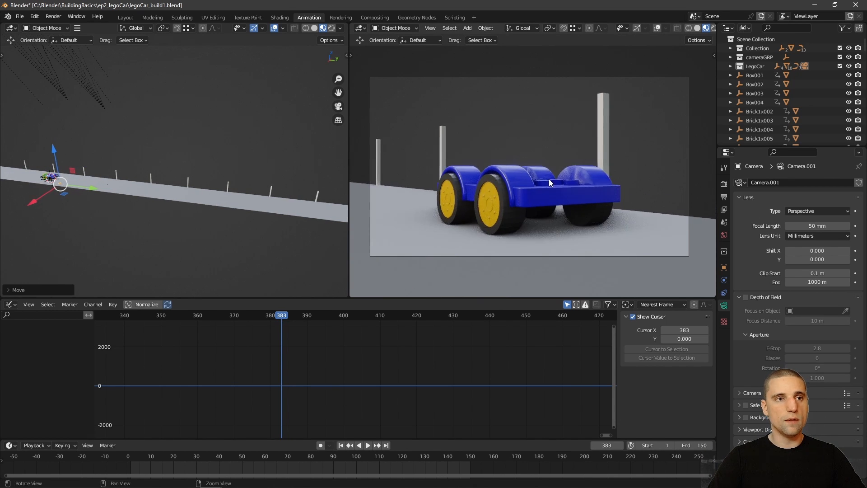
- Refine the camera into a near-ground shot looking slightly up at the car in a maximized view, and restore the layout
key("ctrl+space")
right_click_drag(600, 259, 584, 234, "alt")
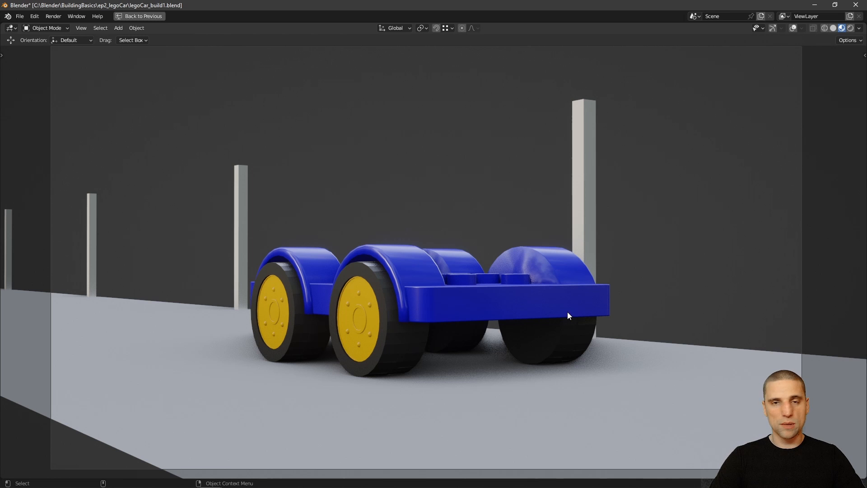
left_click_drag(568, 311, 565, 300, "alt")
right_click_drag(564, 300, 551, 310, "alt")
left_click_drag(551, 310, 545, 315, "alt")
middle_click_drag(543, 316, 535, 294, "alt")
right_click_drag(536, 294, 546, 307, "alt")
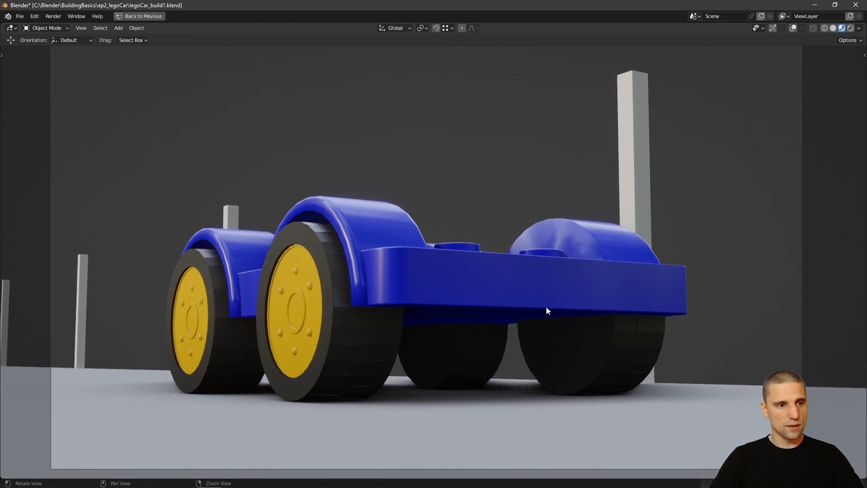
left_click_drag(546, 306, 483, 289, "alt")
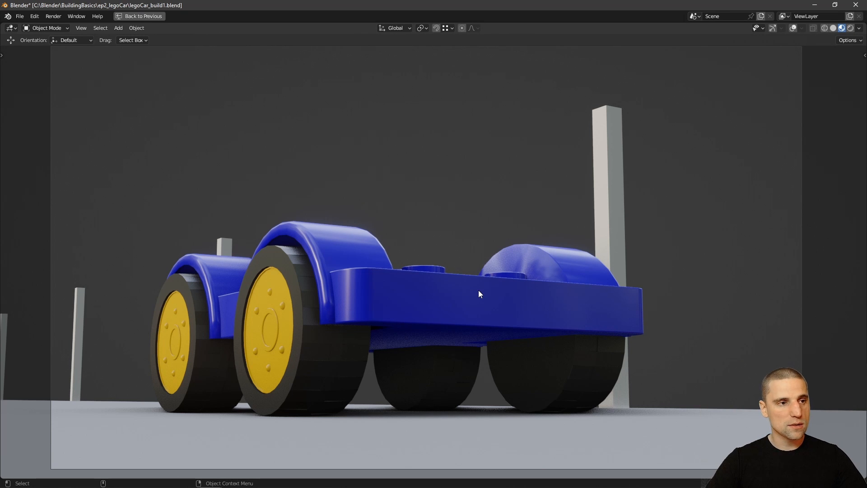
key("ctrl+space")
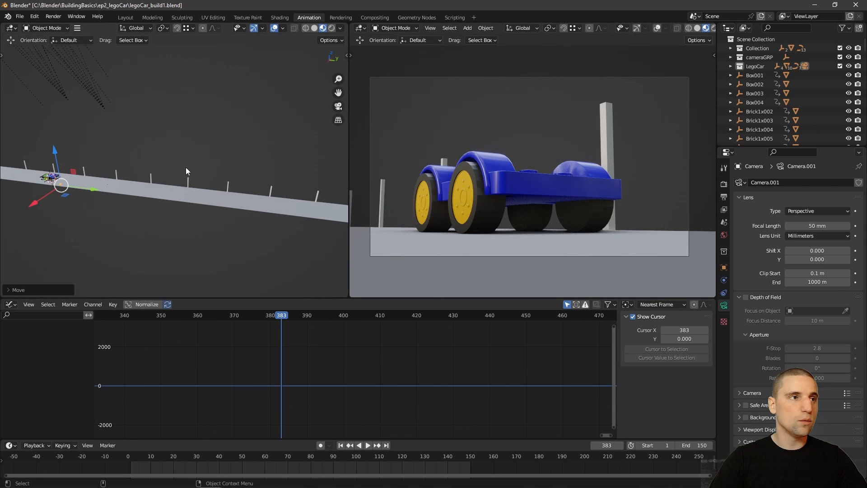
- Set the camera's focal length to 24 mm
left_click(819, 226)
type("24")
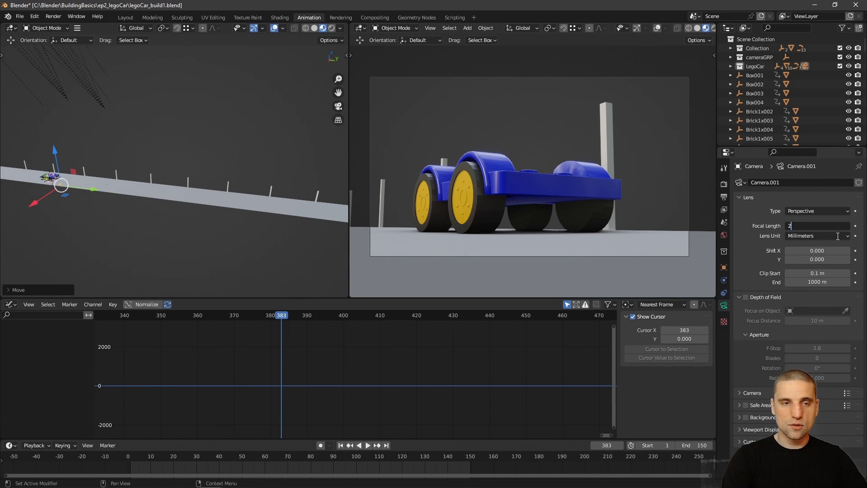
key("Return")
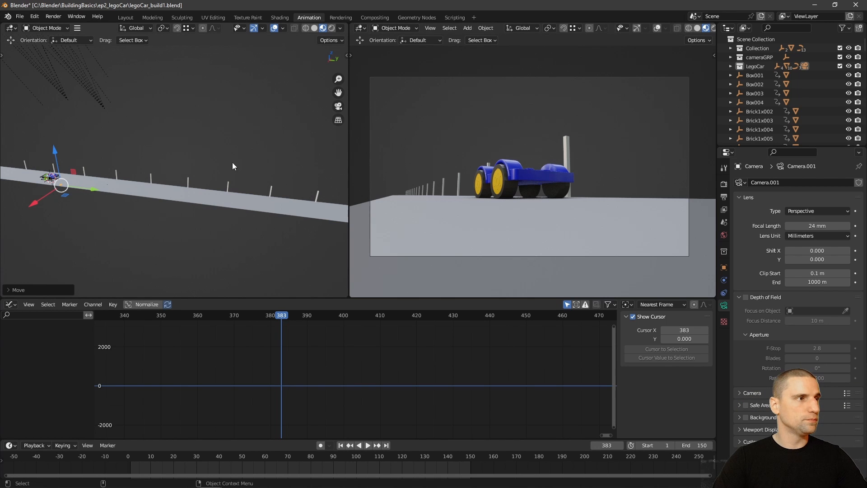
- Select the near wheel's control and reframe the camera as a tighter low three-quarter shot of the car in a maximized view
middle_click_drag(233, 167, 85, 243)
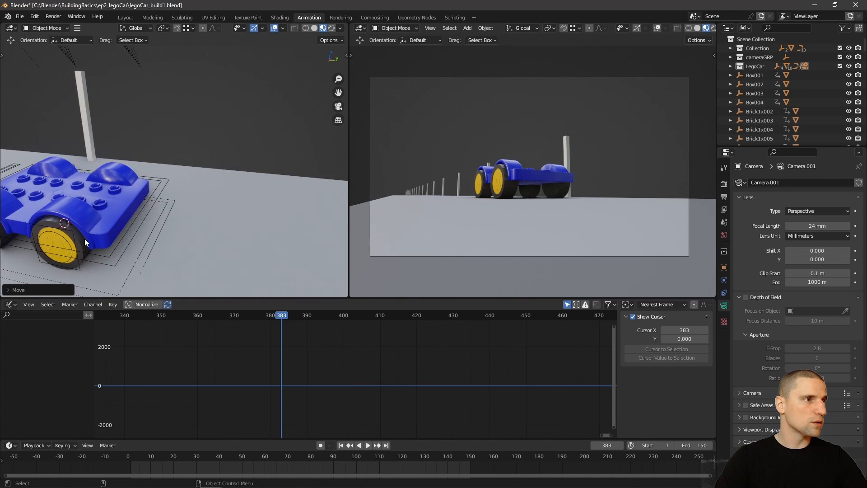
left_click(77, 246)
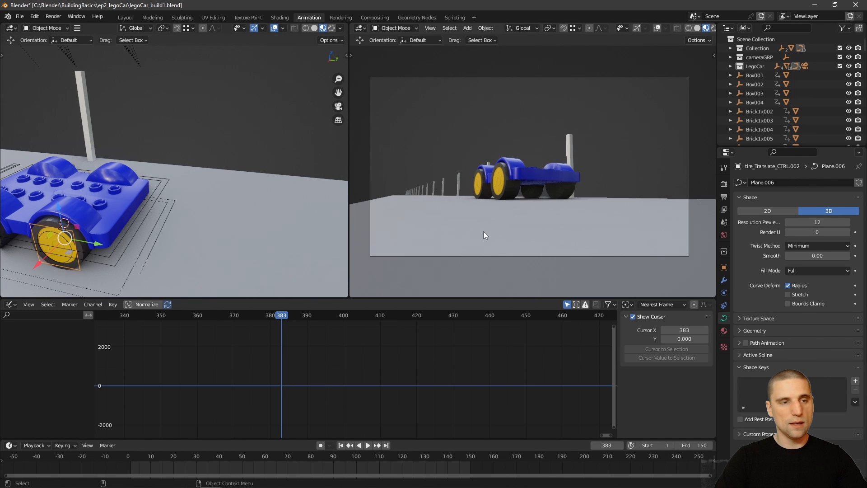
scroll(484, 232, "up", 5)
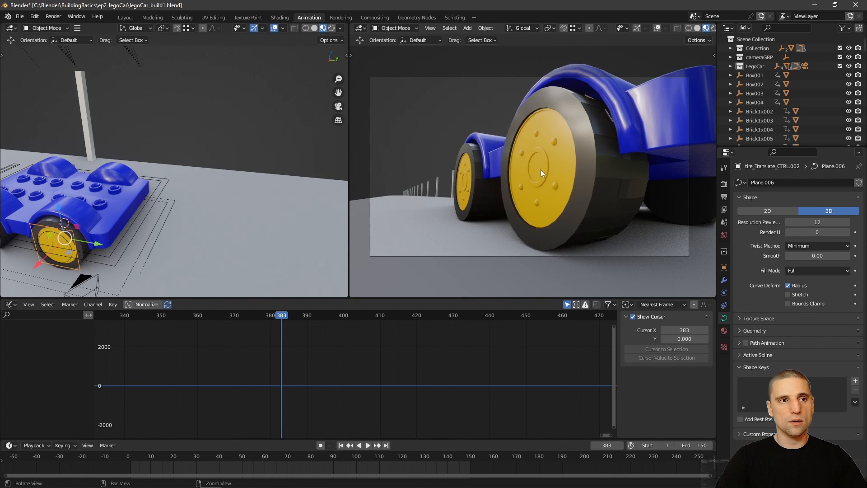
scroll(541, 170, "down", 3)
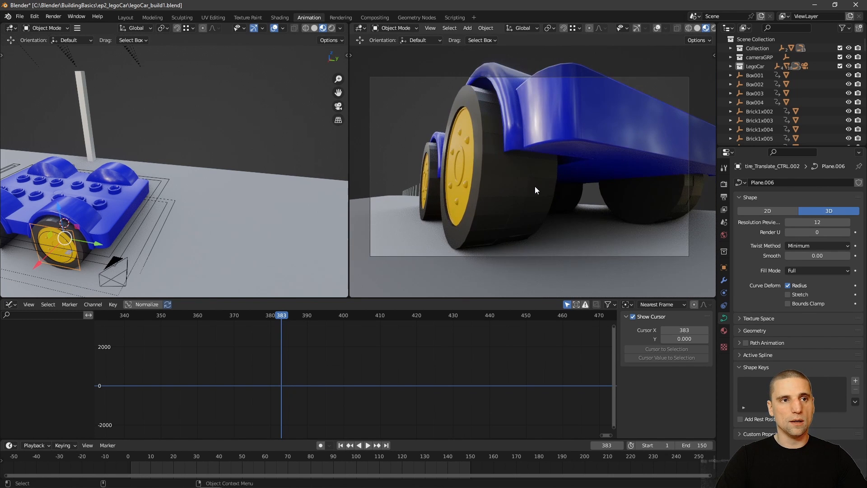
key("ctrl+space")
scroll(443, 196, "down", 3)
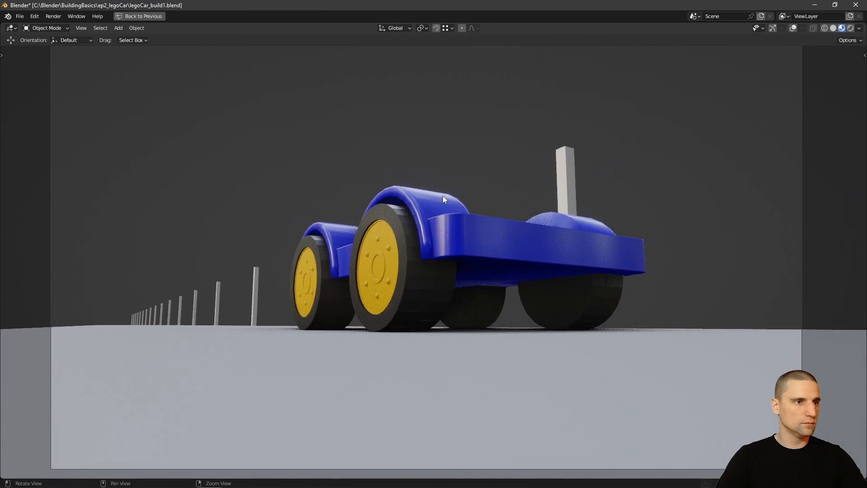
scroll(452, 231, "up", 2)
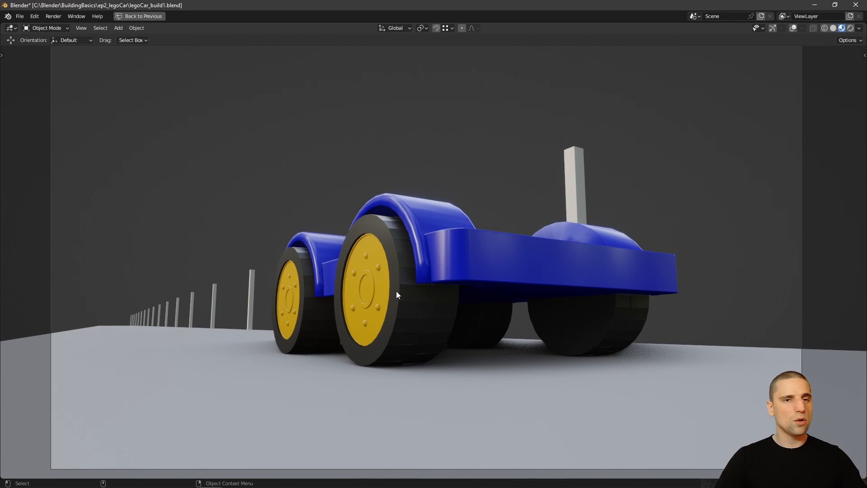
- Review the camera shot by switching between the maximized camera view and the full animation layout, finishing in the full layout
key("ctrl+space")
key("ctrl+space")
key("ctrl+space")
key("ctrl+space")
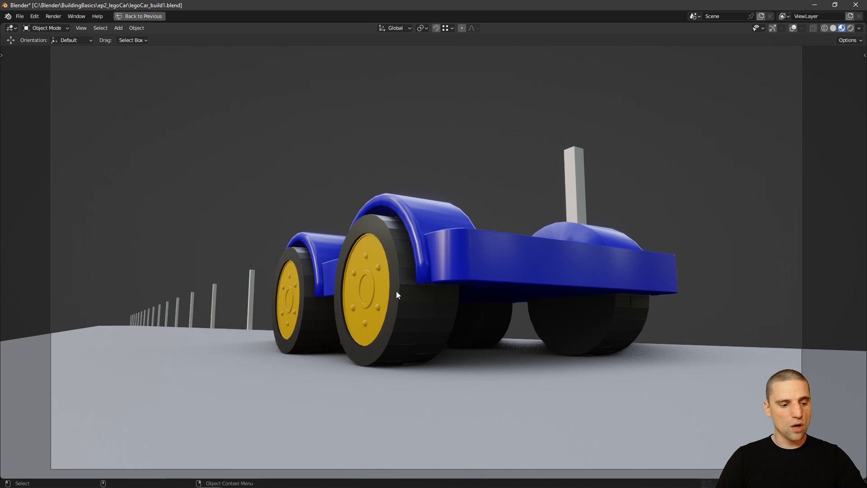
key("ctrl+space")
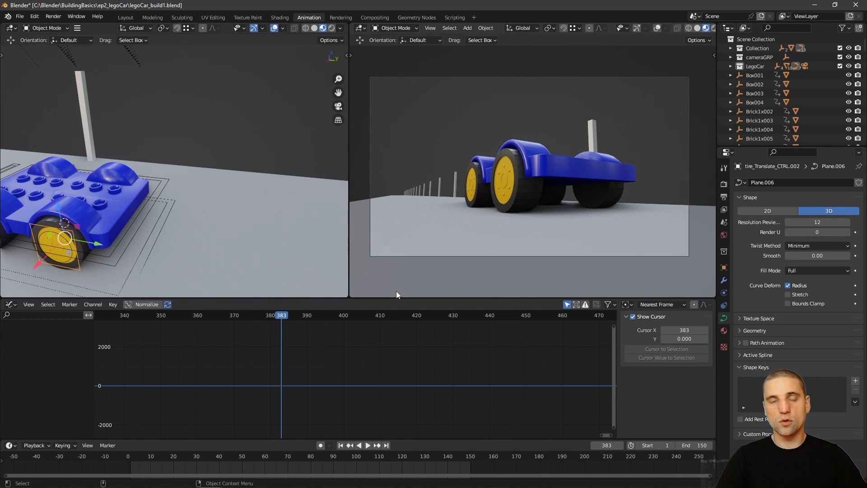
key("ctrl+space")
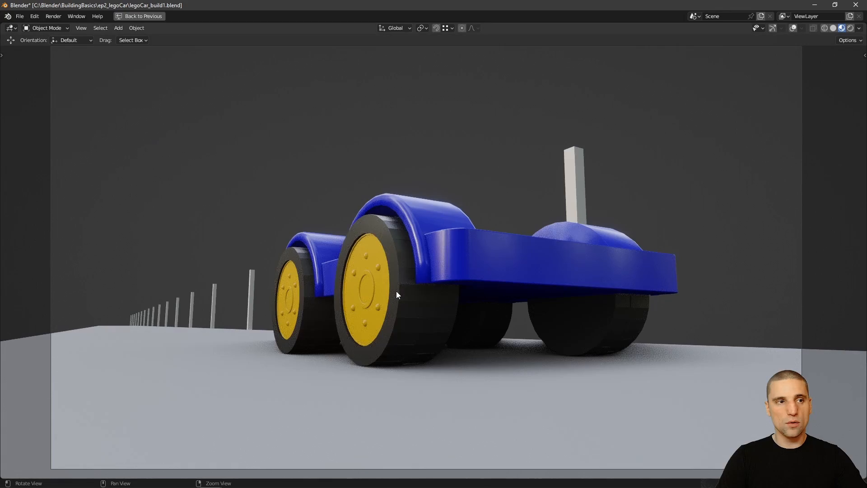
key("ctrl+space")
key("ctrl+space")
key("ctrl+space")
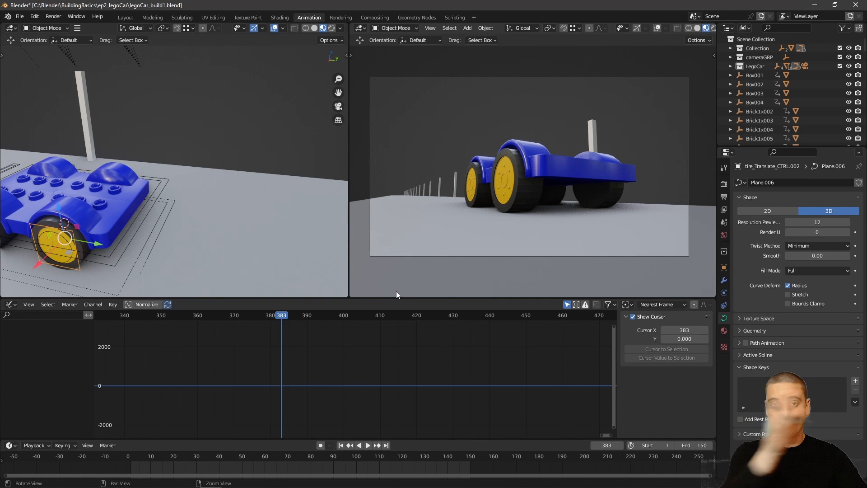
- Play the timeline briefly and stop it, inspect the graph editor maximized, and restore the layout
key("space")
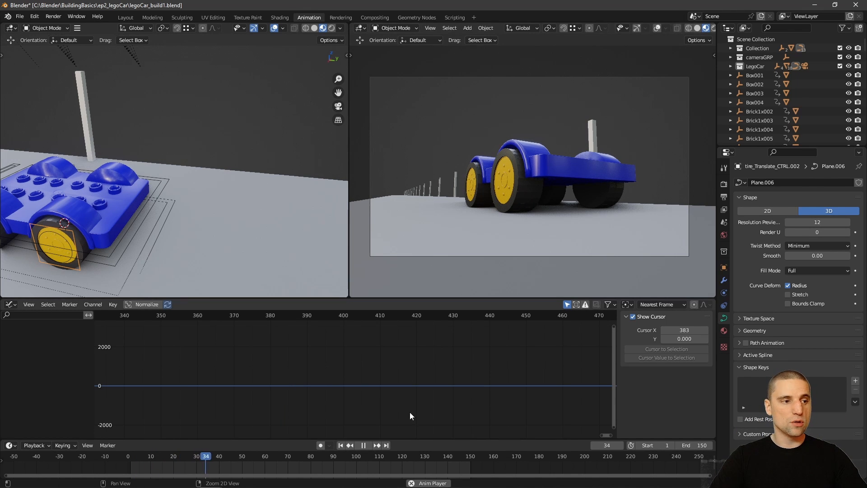
key("space")
key("ctrl+space")
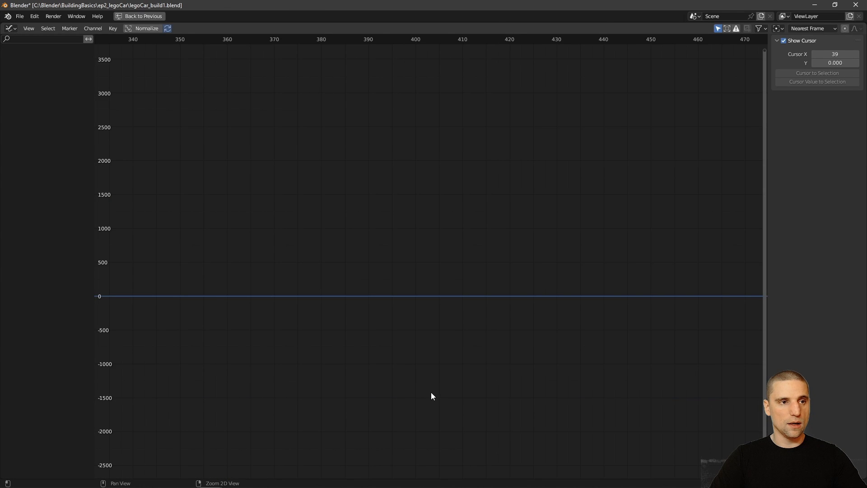
key("ctrl+space")
scroll(226, 217, "down", 2)
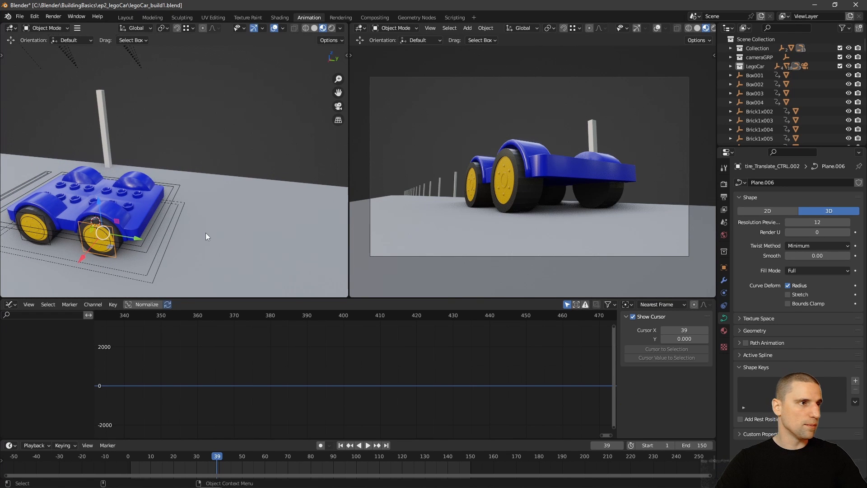
- Refine the camera into a closer ground-level shot with the near wheel prominent and the posts receding behind, and restore the layout
key("ctrl+space")
key("space")
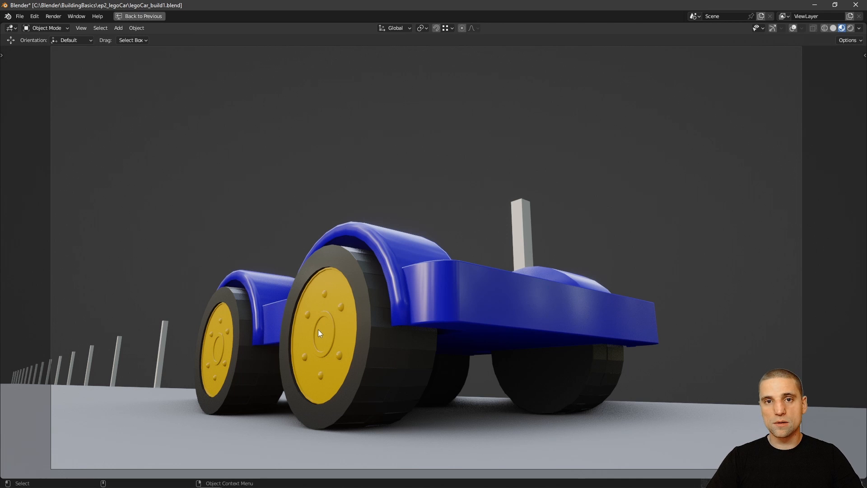
mouse_move(480, 277)
middle_mouse_down()
mouse_move(495, 276)
mouse_move(484, 283)
middle_mouse_up()
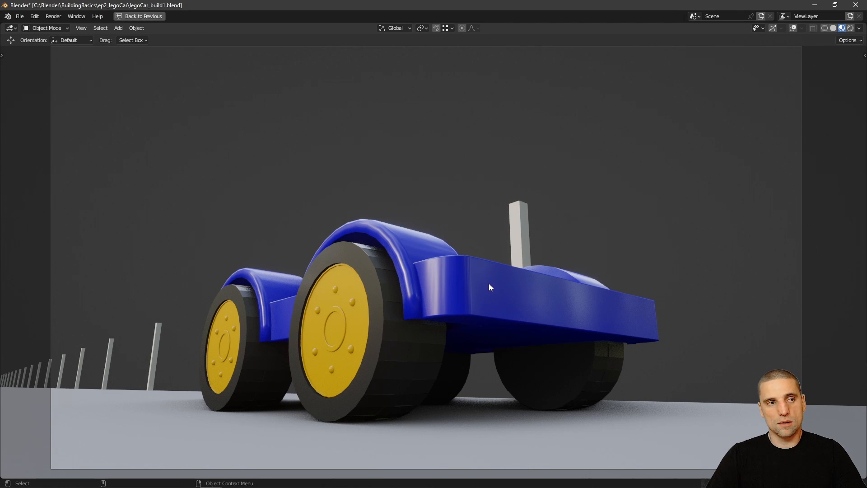
mouse_move(476, 296)
middle_mouse_down()
mouse_move(478, 305)
mouse_move(469, 302)
mouse_move(475, 295)
middle_mouse_up()
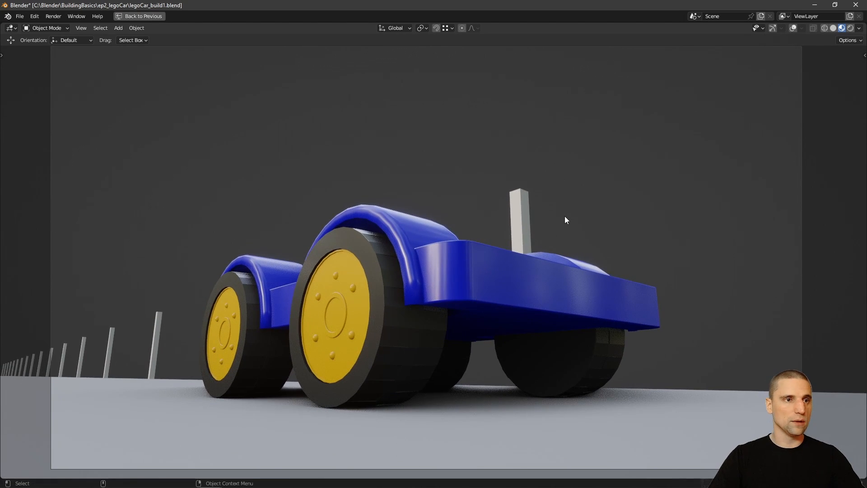
key("ctrl+space")
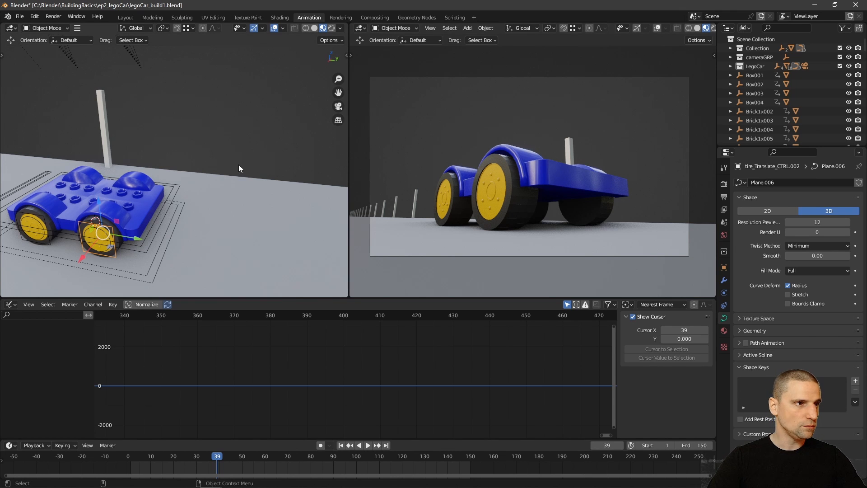
mouse_move(482, 222)
middle_mouse_down()
mouse_move(507, 218)
mouse_move(485, 219)
middle_mouse_up()
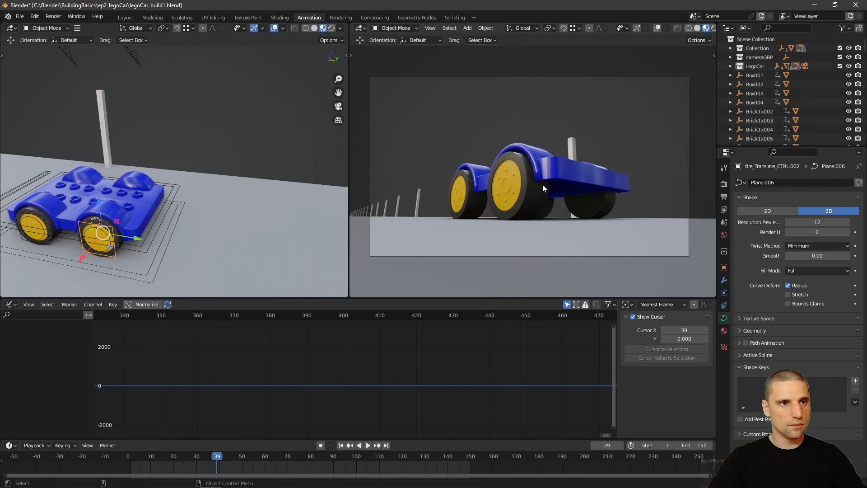
right_click(536, 202)
left_click(537, 201)
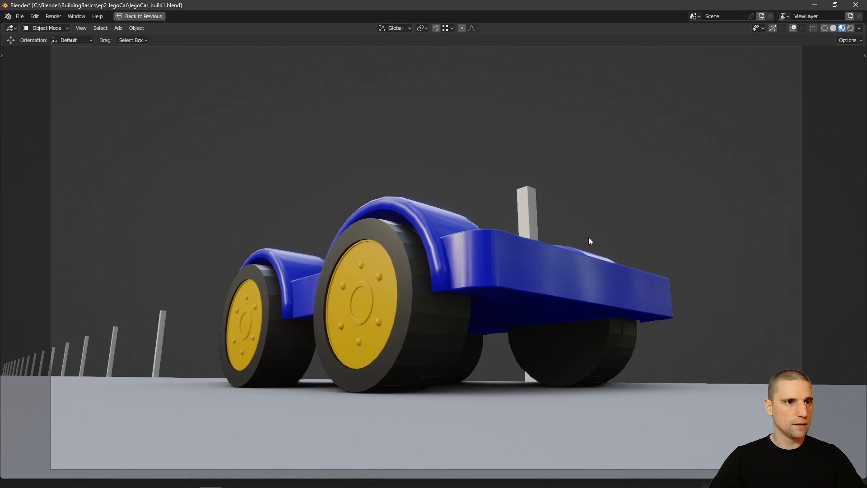
scroll(583, 238, "up", 2)
key("ctrl+space")
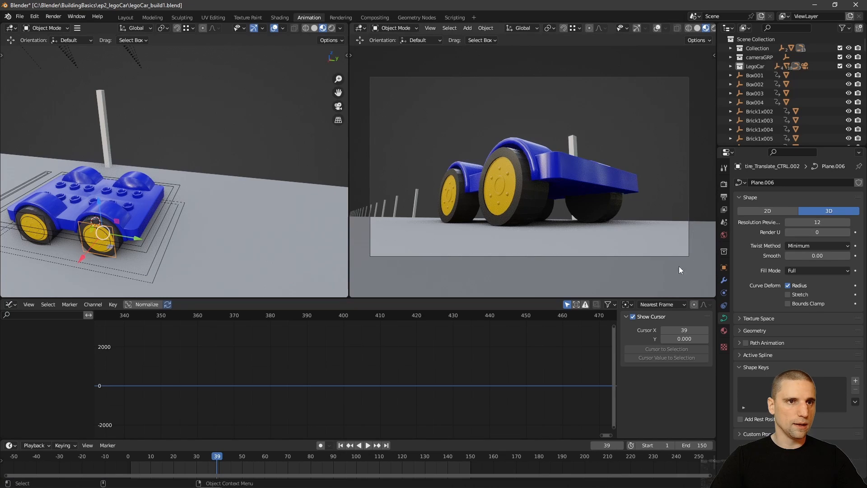
- Turn off the Camera to View lock, orbit out of the shot as a test, and return to the camera view
key("n")
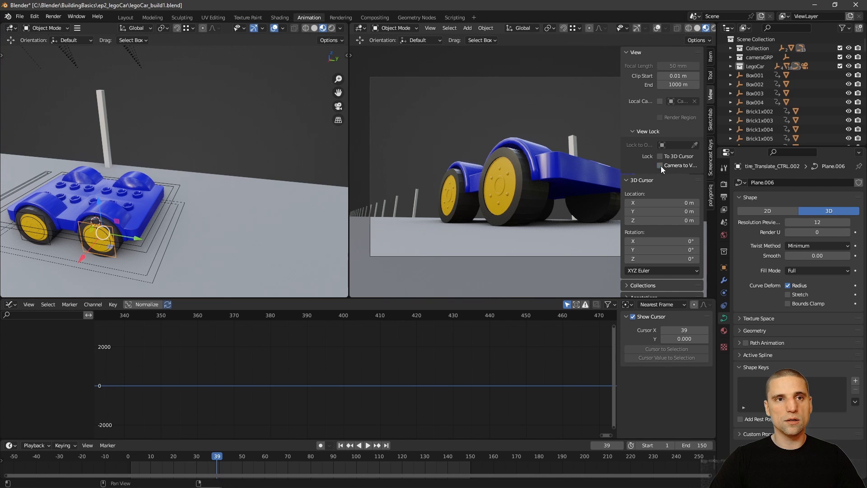
key("n")
middle_click_drag(624, 208, 406, 193)
key("KP_0")
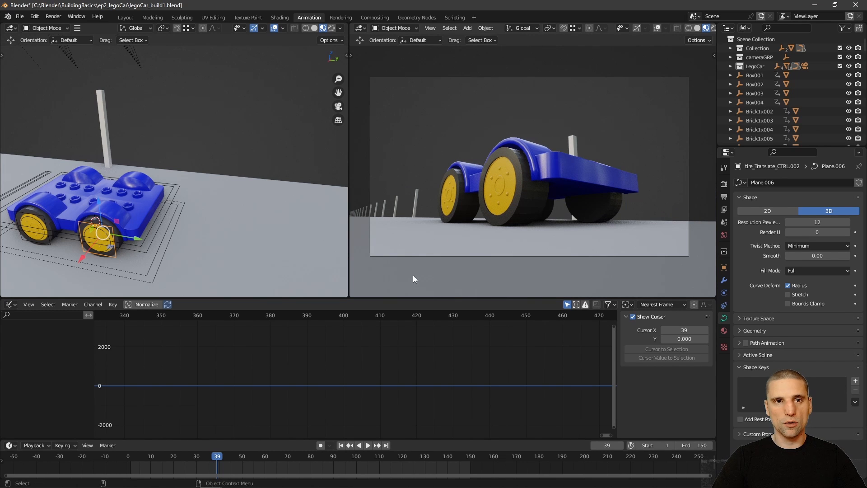
- Add an Arrows empty at the car's origin and scale it up until its axes extend beyond the car
middle_click_drag(195, 173, 213, 194)
scroll(213, 194, "down", 2)
key("w")
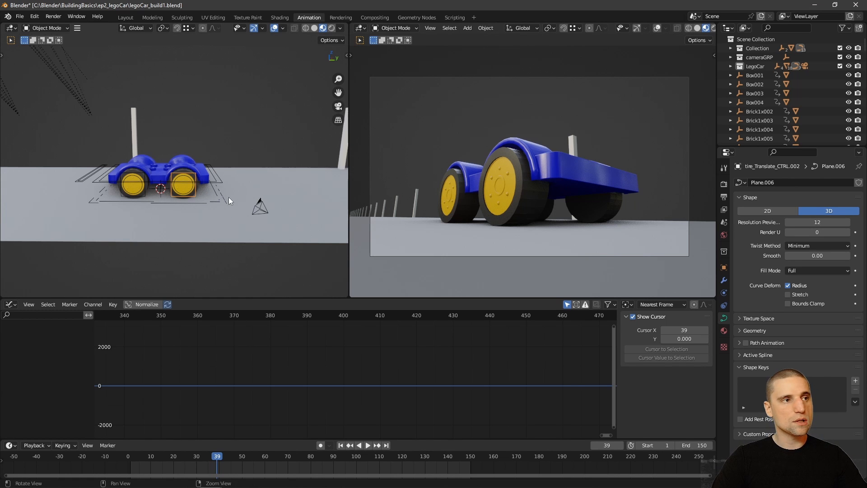
middle_click_drag(228, 197, 213, 213)
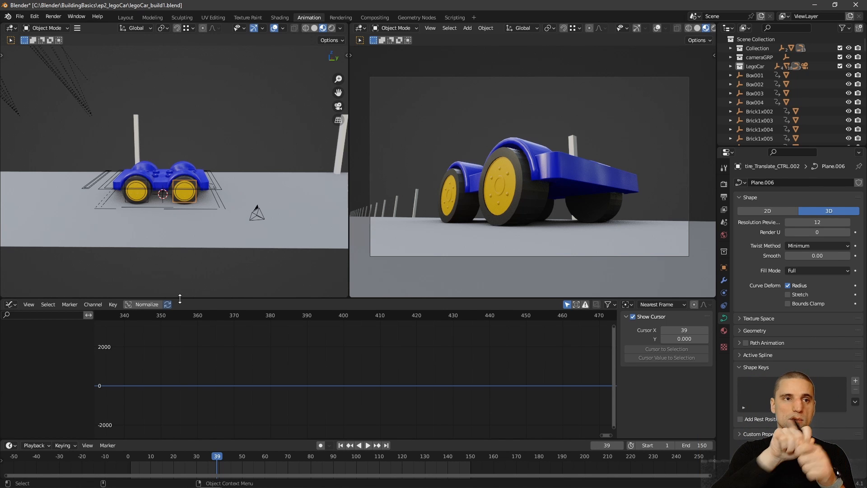
middle_click_drag(234, 193, 218, 199)
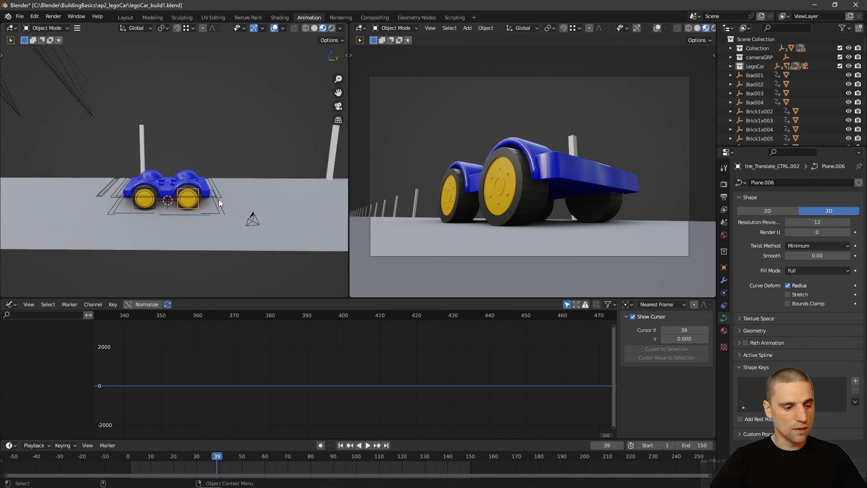
key("shift+a")
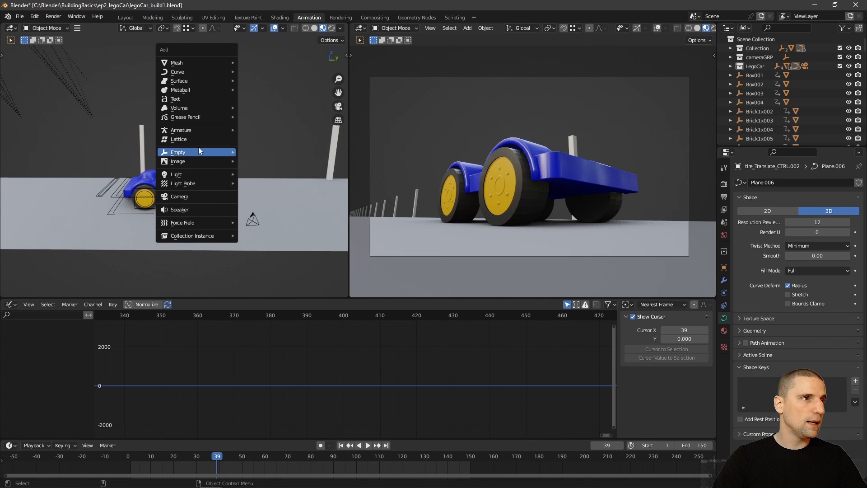
mouse_move(193, 153)
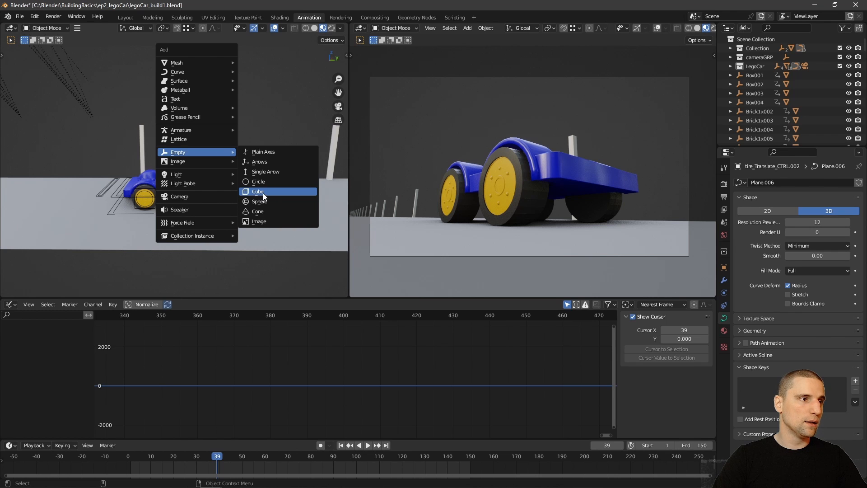
left_click(270, 161)
key("s")
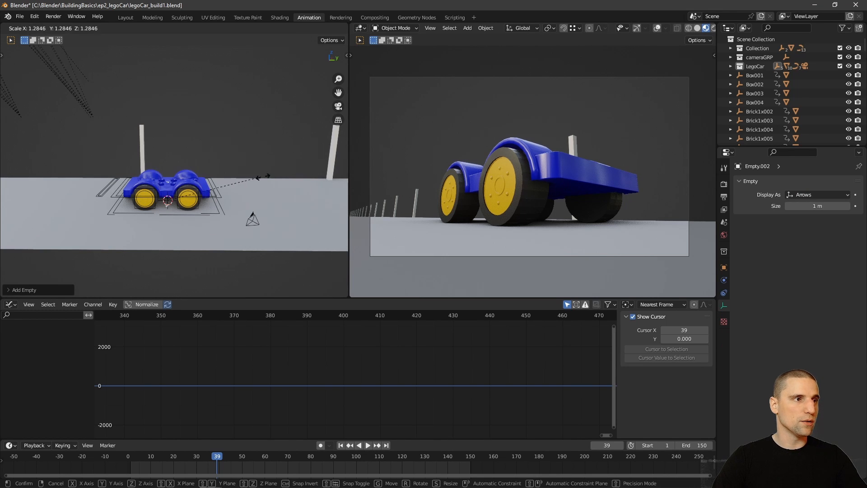
left_click(497, 210)
- Add a Child Of constraint to the camera with the new arrows empty as its target
mouse_move(239, 195)
middle_mouse_down()
mouse_move(238, 186)
mouse_move(228, 193)
mouse_move(248, 205)
middle_mouse_up()
left_click(273, 219)
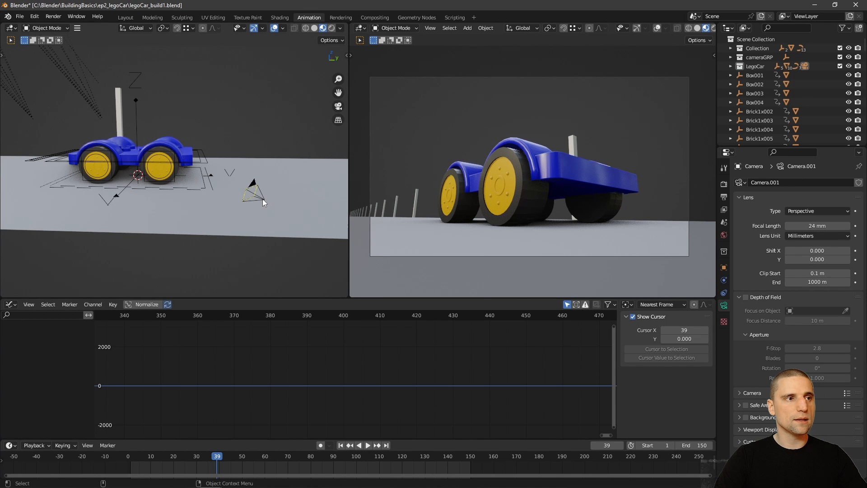
left_click(263, 198)
mouse_move(259, 216)
middle_mouse_down()
mouse_move(240, 207)
mouse_move(248, 210)
middle_mouse_up()
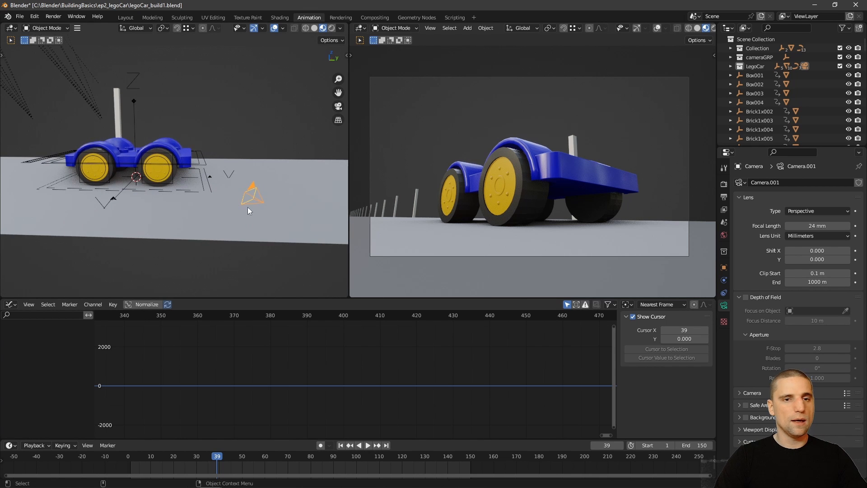
left_click(724, 293)
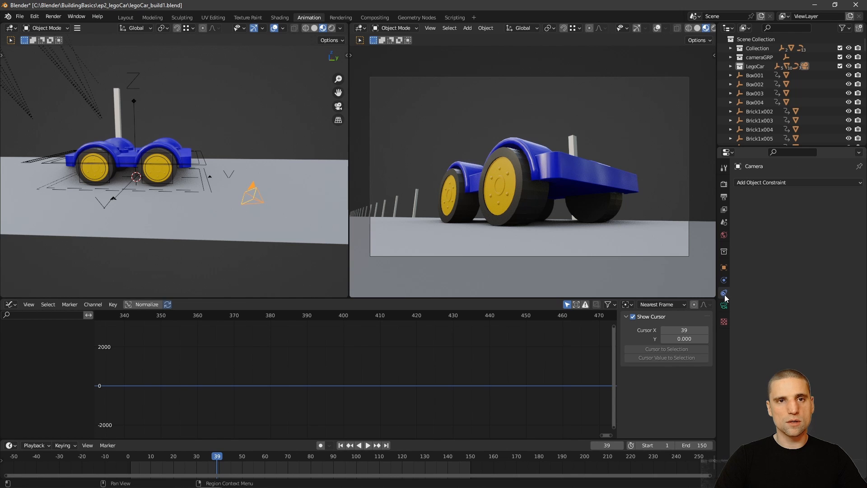
left_click(780, 183)
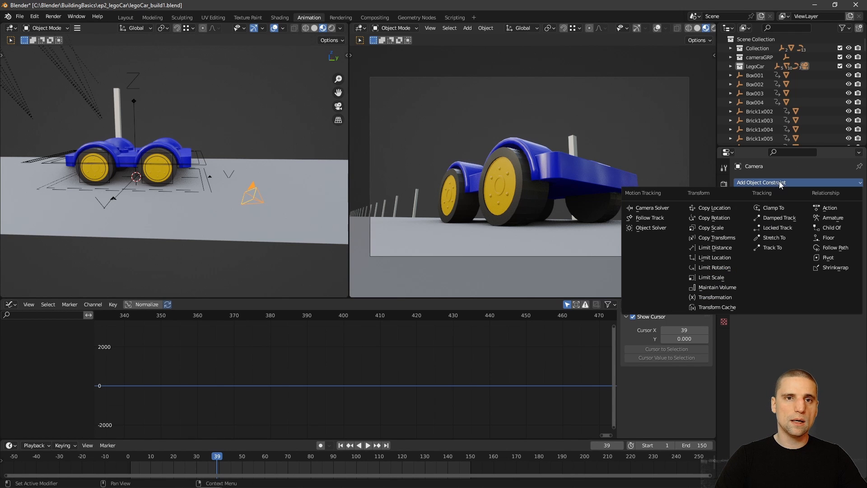
left_click(830, 228)
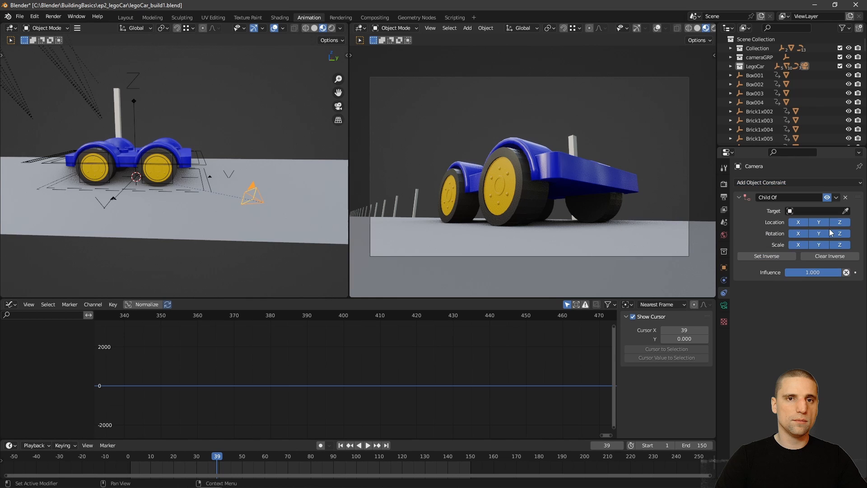
left_click(846, 211)
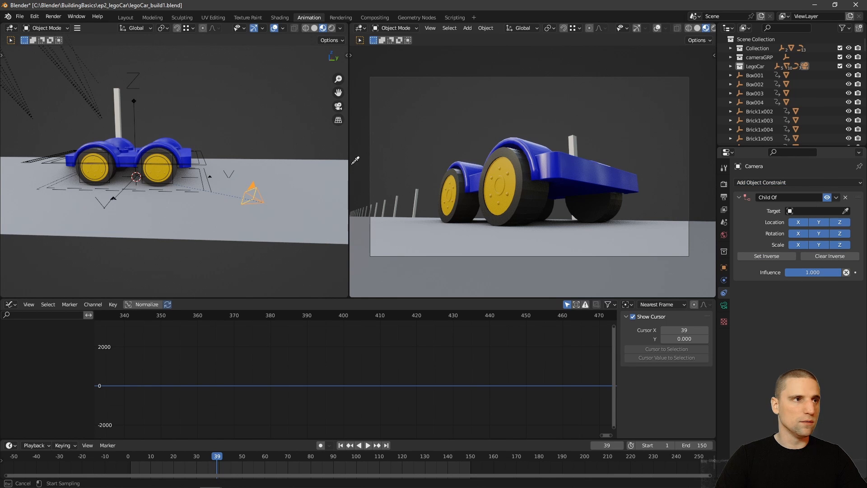
left_click(134, 121)
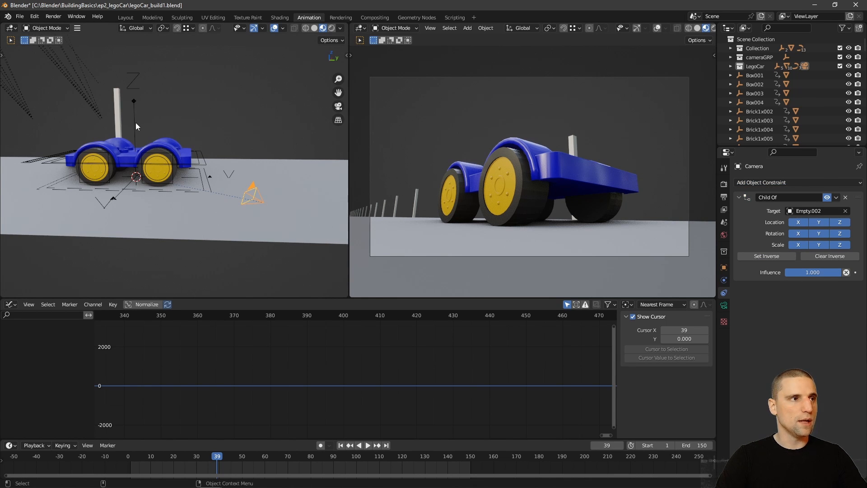
- Try moving the arrows empty and then the camera to test the Child Of link, cancelling both moves
left_click(135, 122)
scroll(138, 131, "down", 3)
key("g")
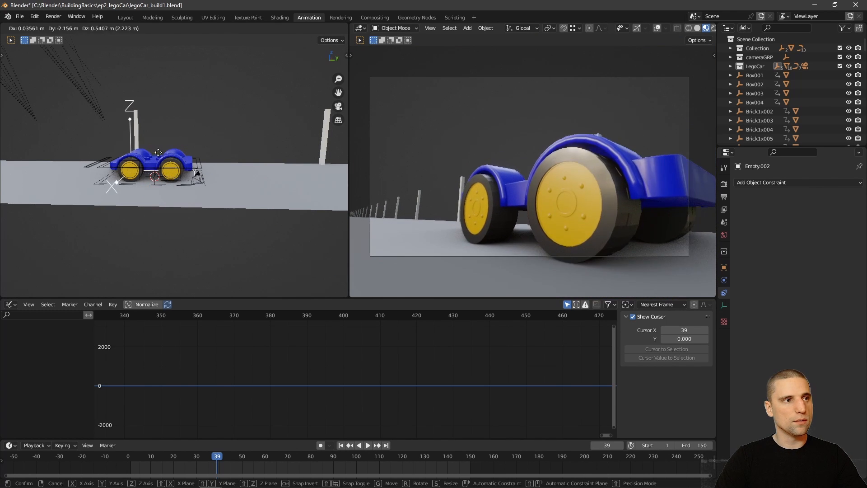
left_click(235, 195)
left_click(228, 187)
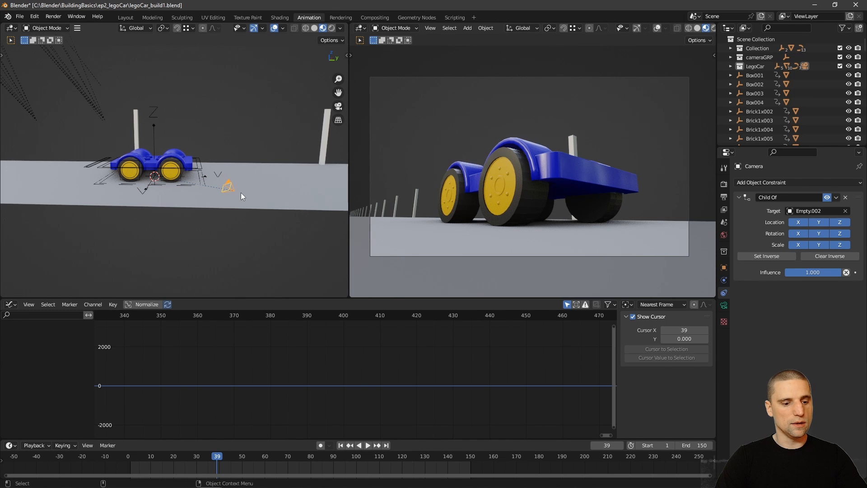
key("g")
key("Escape")
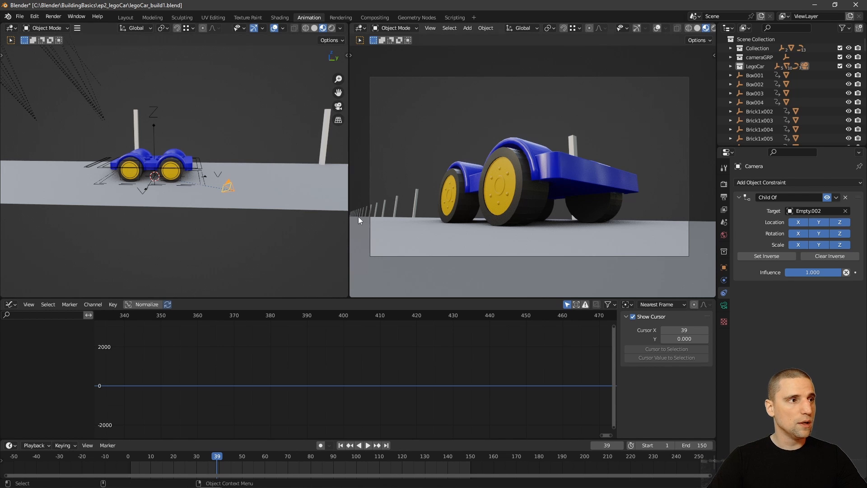
- Select the MoveALL car control together with the arrows empty, and go to frame 1 with the Move tool active
scroll(205, 148, "up", 3)
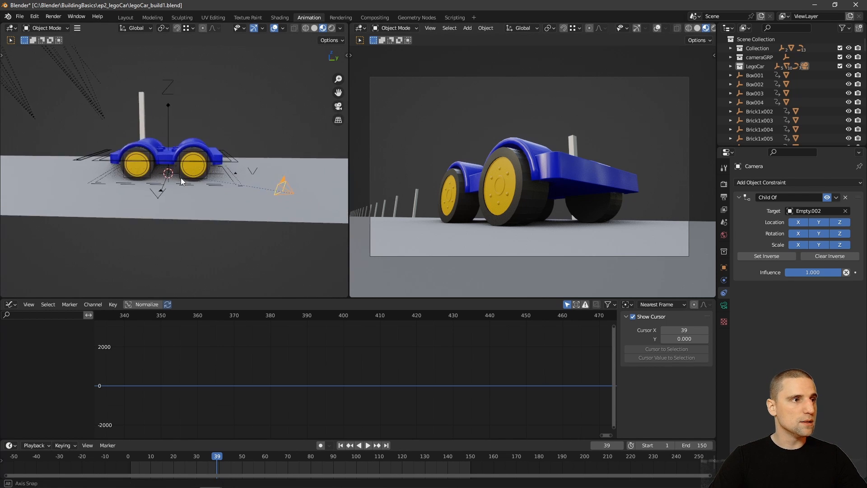
left_click(94, 180)
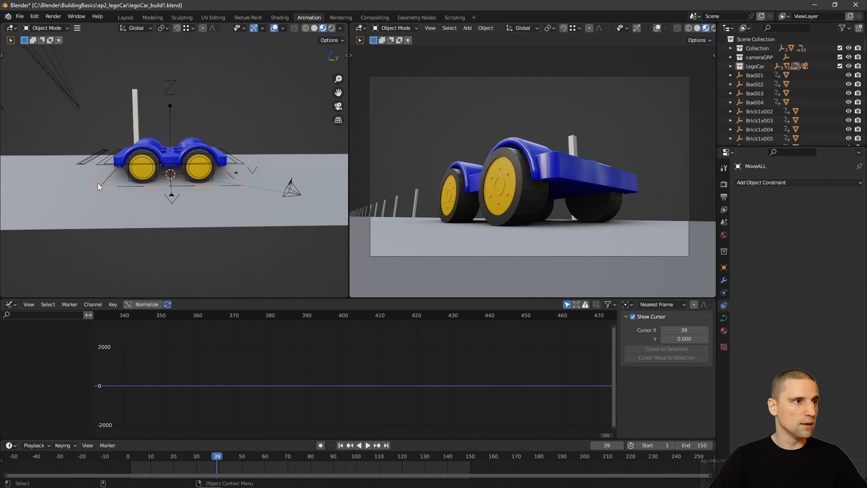
scroll(95, 204, "up", 1)
middle_click_drag(102, 198, 123, 212)
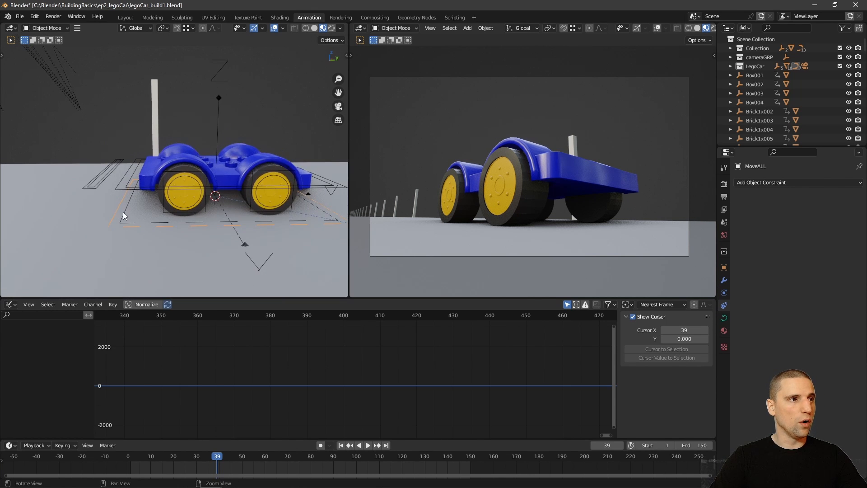
left_click(218, 127)
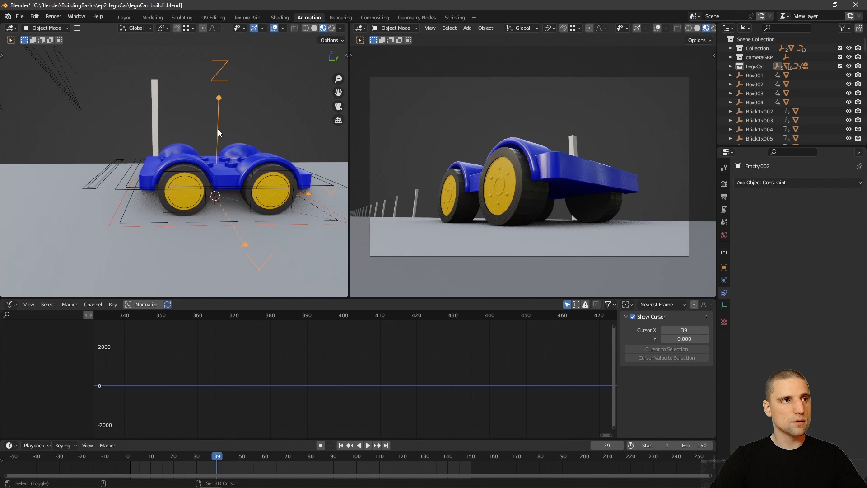
scroll(240, 171, "down", 5)
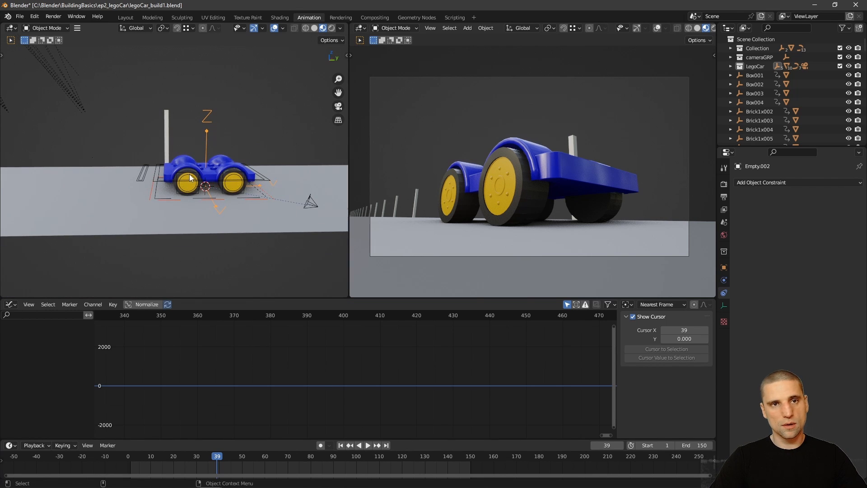
left_click_drag(199, 465, 130, 465)
scroll(255, 213, "up", 2)
scroll(255, 212, "down", 5)
key("shift+space")
key("g")
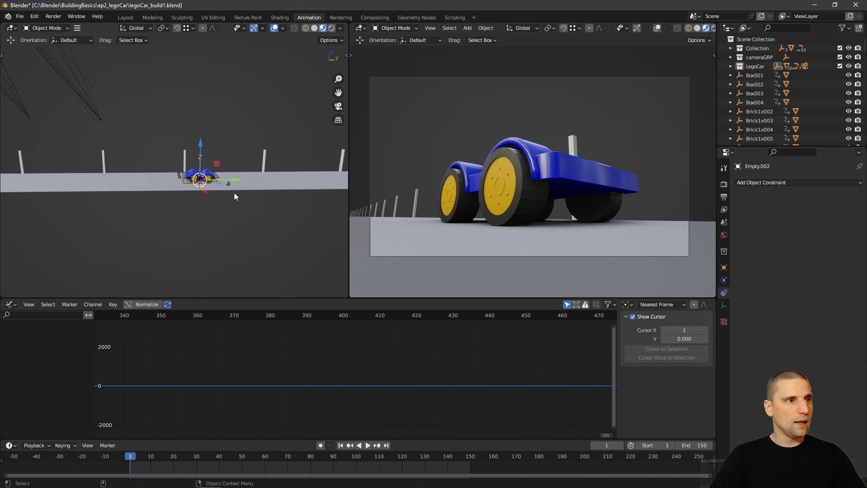
- Move the car control and empty along negative Y to the start of the road and insert a Location keyframe at frame 1
left_click_drag(230, 184, 87, 167)
middle_click_drag(88, 167, 162, 175, "alt")
right_click_drag(161, 175, 118, 161, "alt")
left_click_drag(117, 162, 149, 186, "alt")
left_click_drag(234, 198, 82, 192)
middle_click_drag(82, 193, 134, 197, "alt")
scroll(134, 197, "down", 3)
left_click_drag(134, 197, 155, 213, "alt")
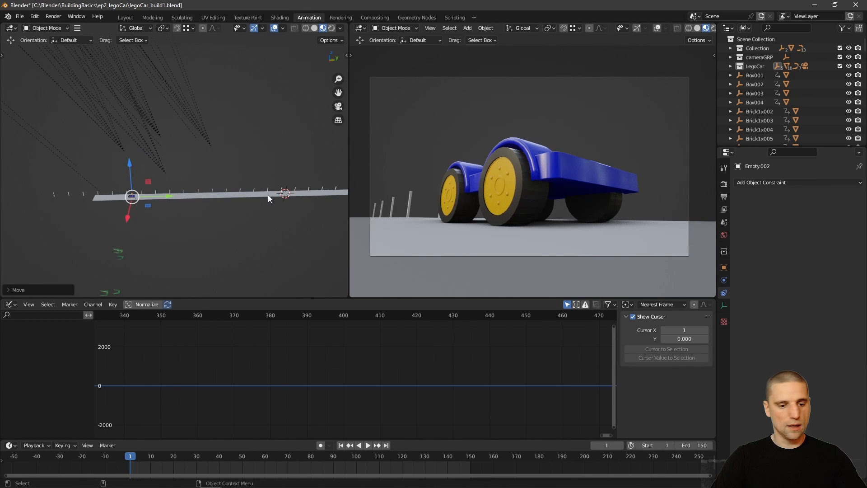
key("i")
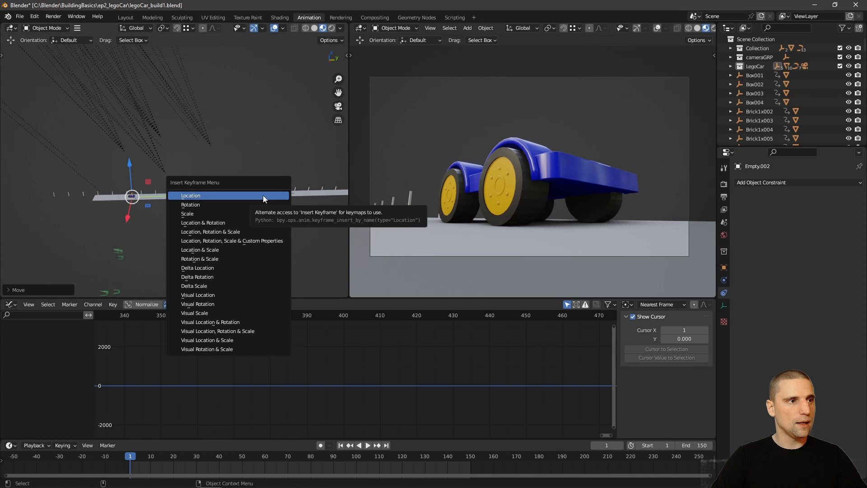
left_click(264, 196)
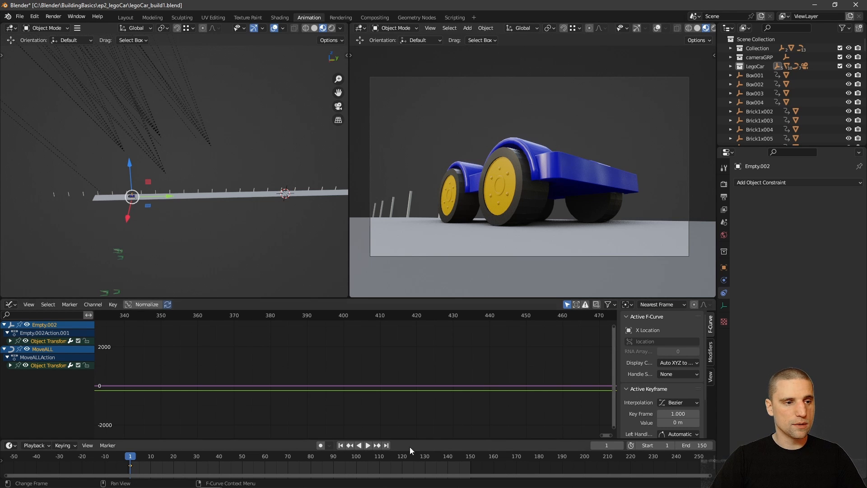
- Go to frame 96 and set the scene's end frame to 96
left_click_drag(348, 459, 348, 459)
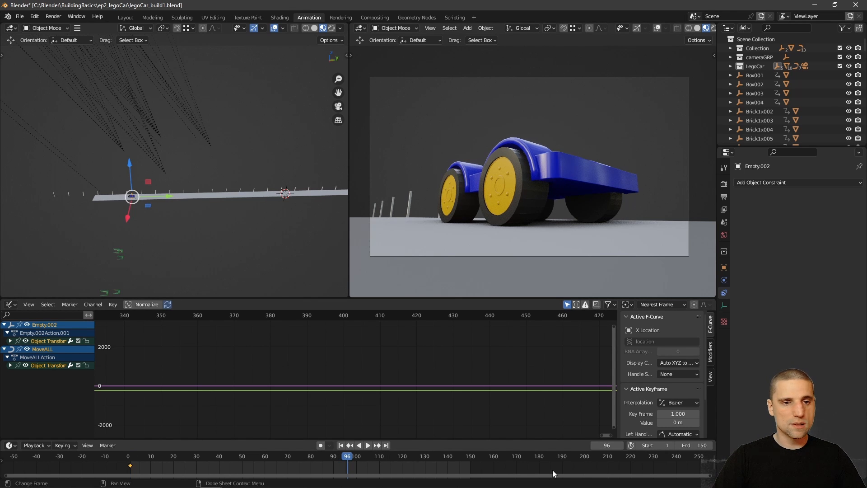
left_click(697, 445)
type("96")
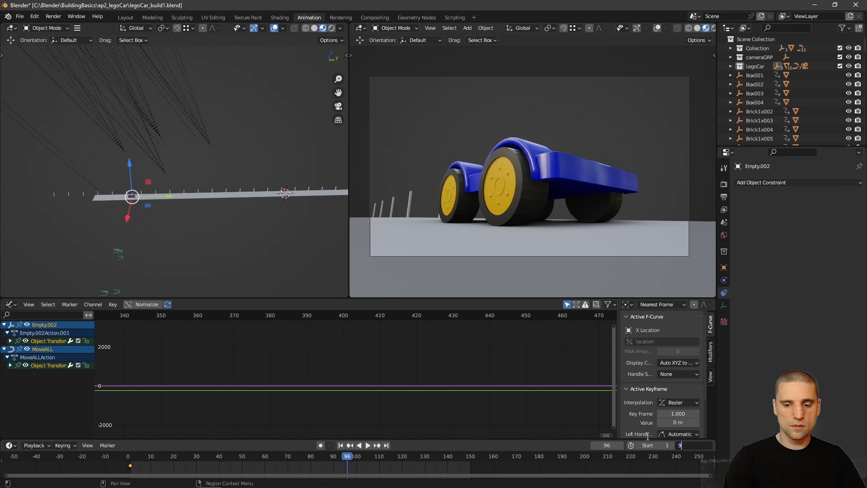
key("Return")
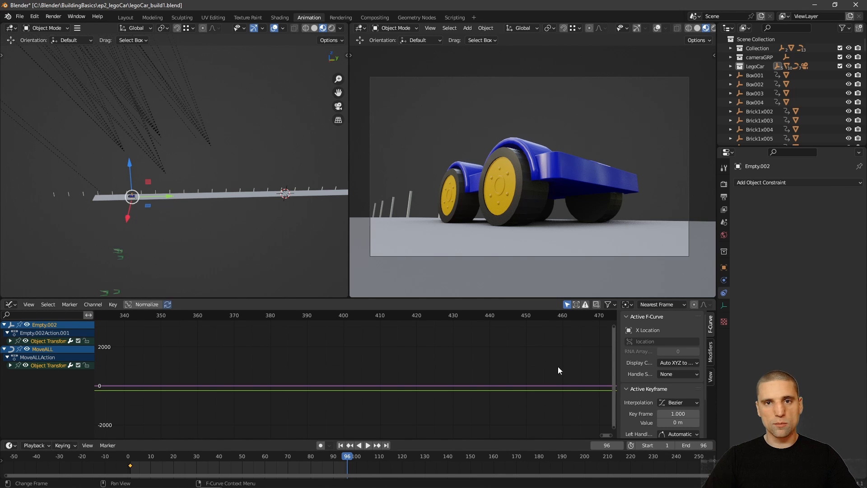
- Move the car control and empty along Y to near the road's opposite end and insert a Location keyframe at frame 96
scroll(212, 219, "up", 2)
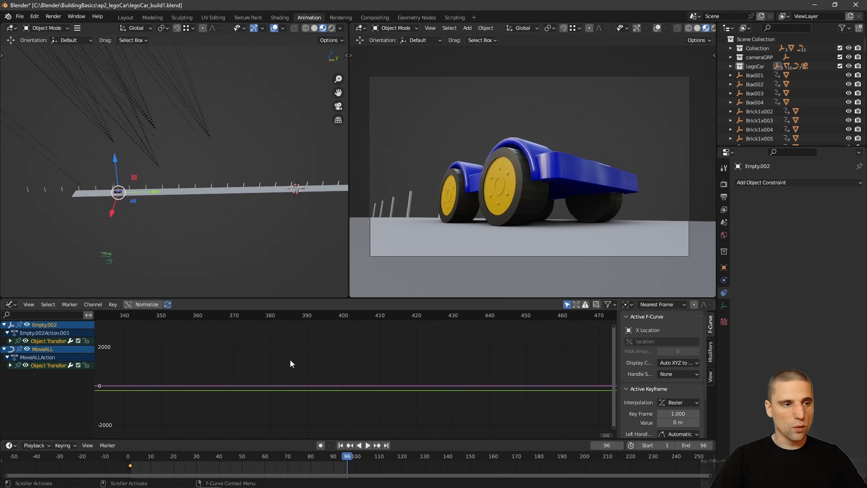
middle_click_drag(214, 195, 231, 224, "shift")
scroll(228, 222, "down", 2)
left_click_drag(180, 206, 402, 205)
middle_click_drag(264, 210, 140, 194, "shift")
scroll(199, 202, "up", 2)
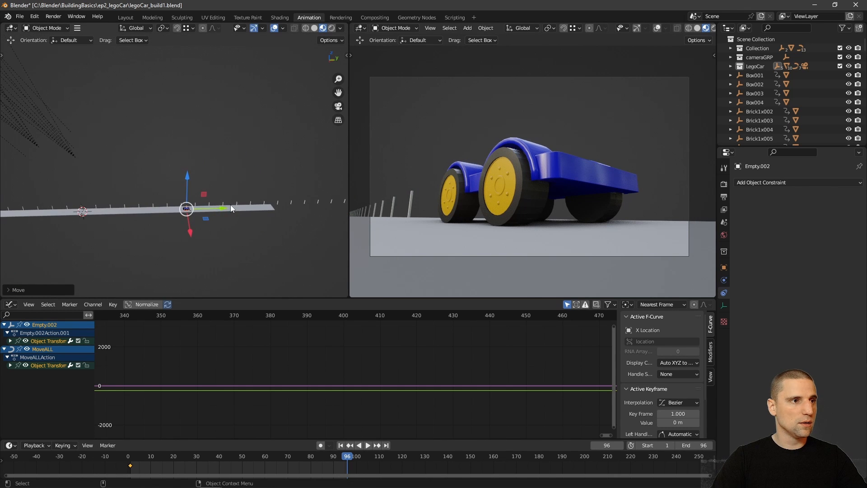
left_click_drag(231, 207, 257, 210)
key("i")
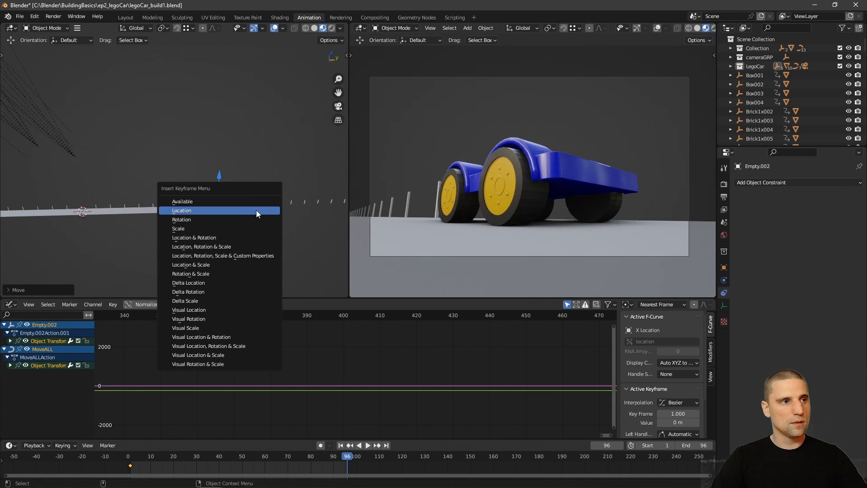
left_click(247, 211)
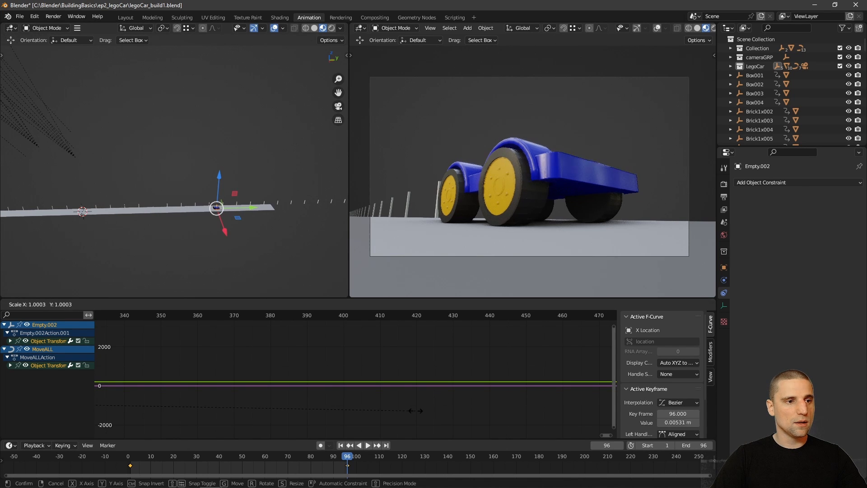
- Fit the complete location curves of both objects in the Graph Editor
middle_click_drag(385, 402, 410, 401, "ctrl")
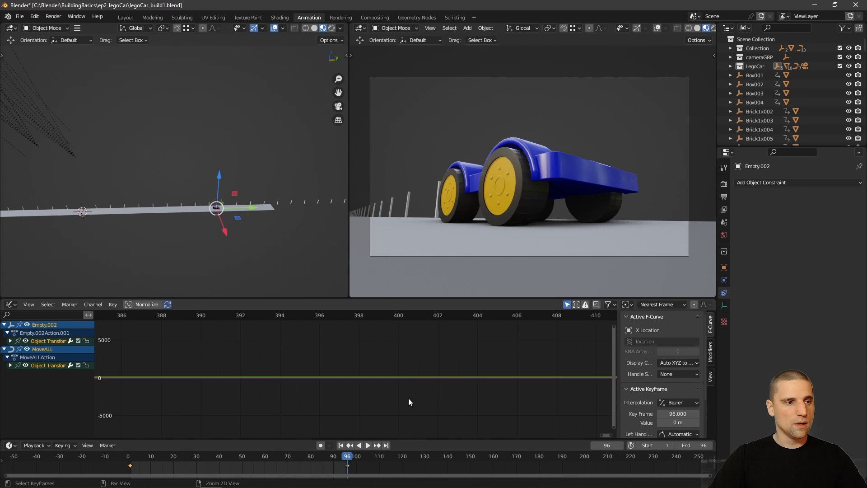
left_click(464, 426)
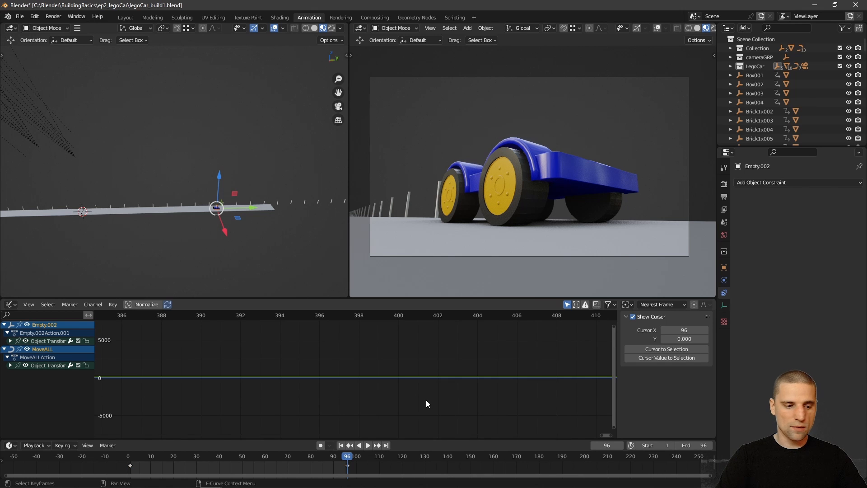
key("Home")
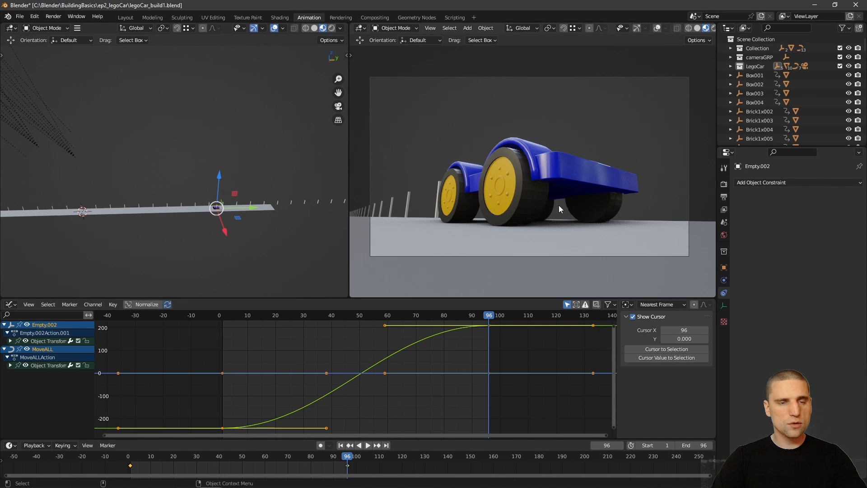
- Enable the Screencast Keys overlay in the camera viewport's sidebar and hide the sidebar again
key("n")
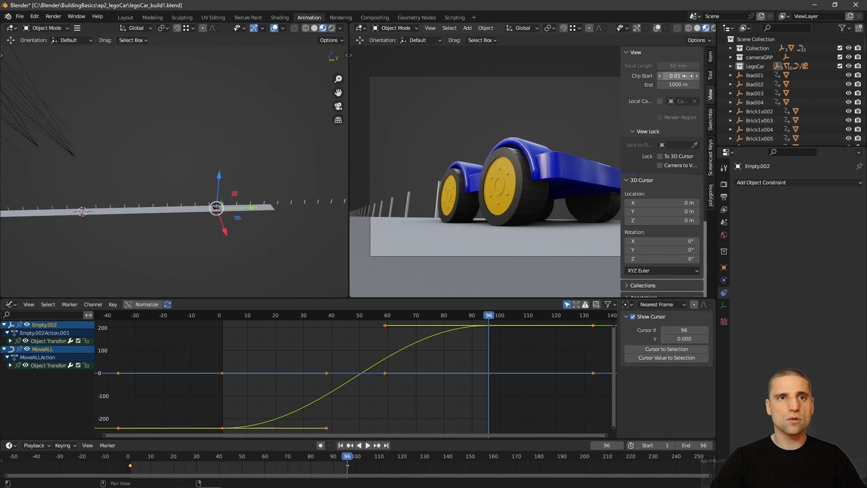
left_click(709, 162)
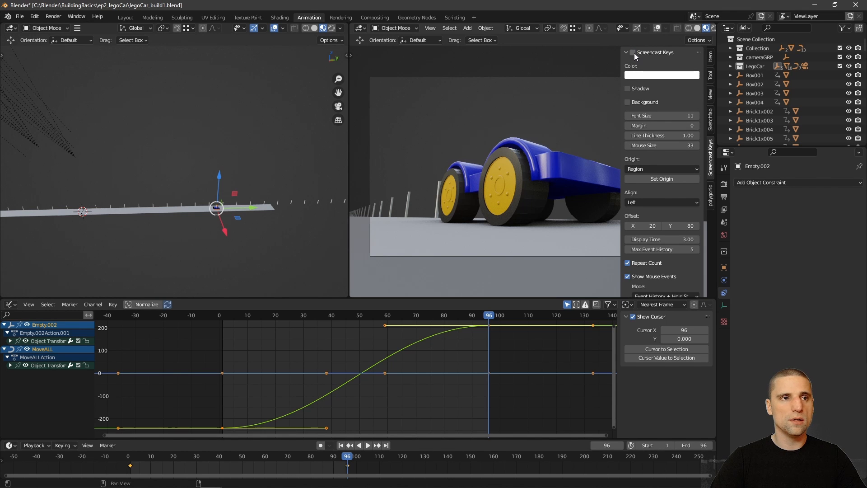
left_click(633, 52)
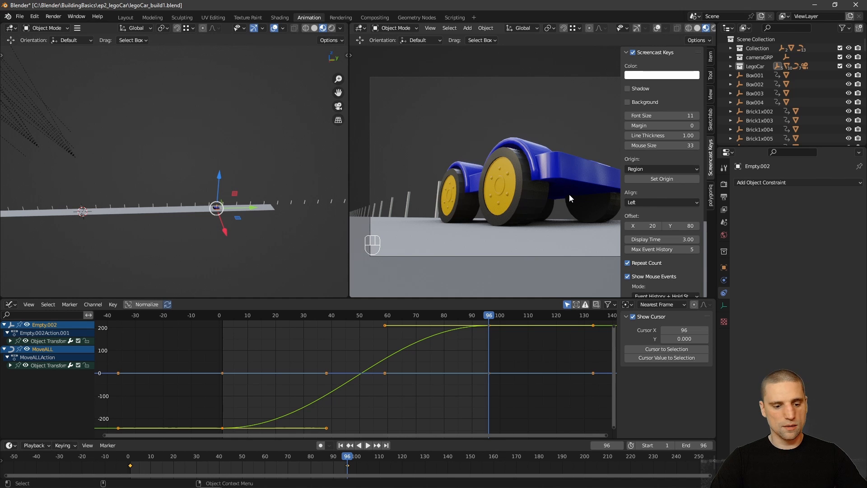
key("n")
- Select all keyframes of the car control and empty and set their handle type to Vector for constant speed
middle_click_drag(312, 229, 300, 308)
key("w")
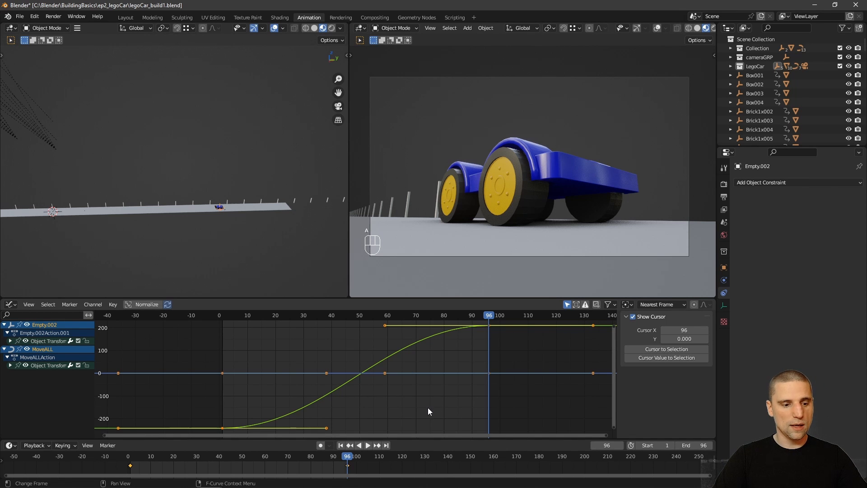
key("v")
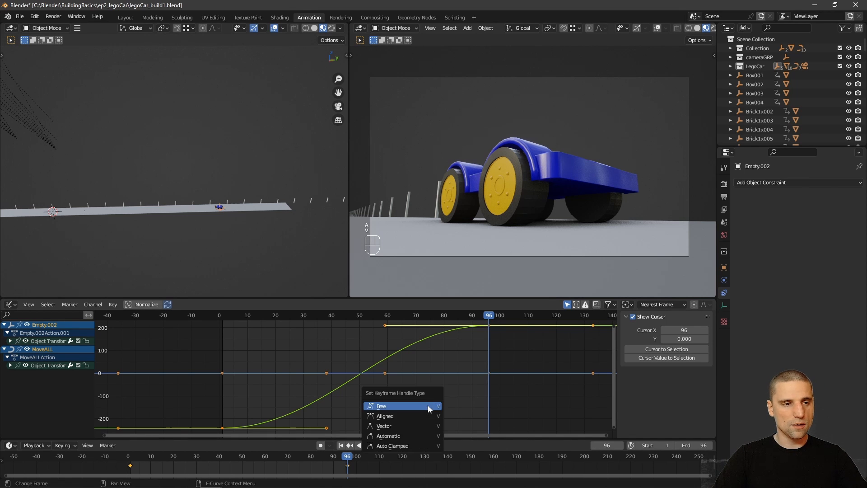
left_click(405, 427)
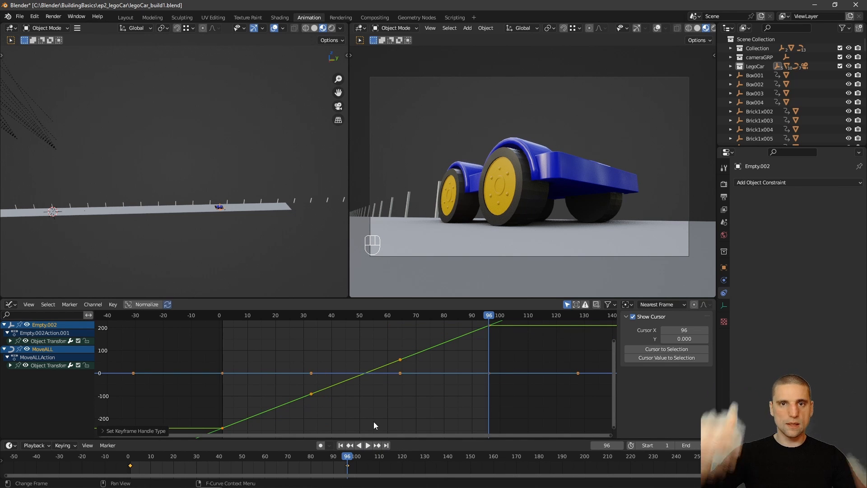
- Play the driving animation in the maximized camera view, stop it and restore the Animation layout
key("alt+q")
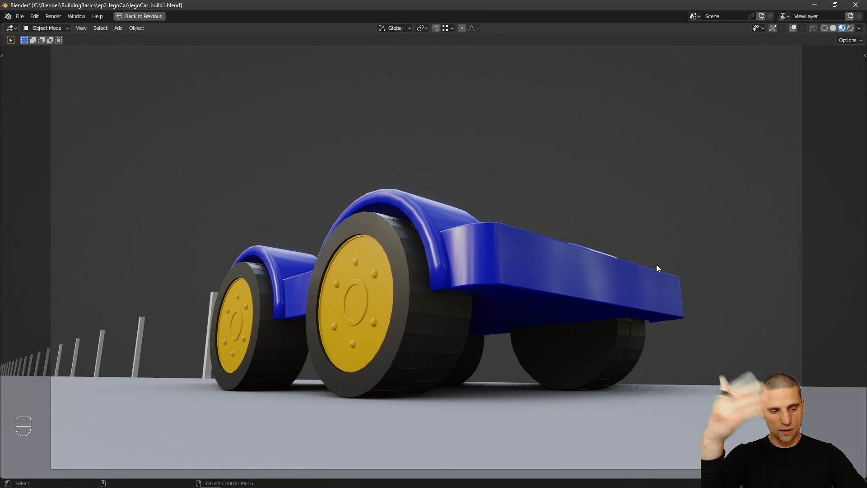
key("alt+a")
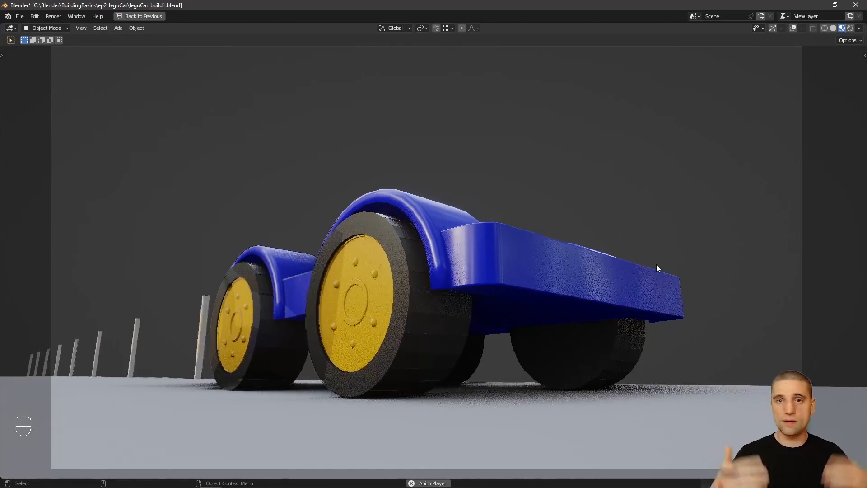
key("space")
key("ctrl+alt+space")
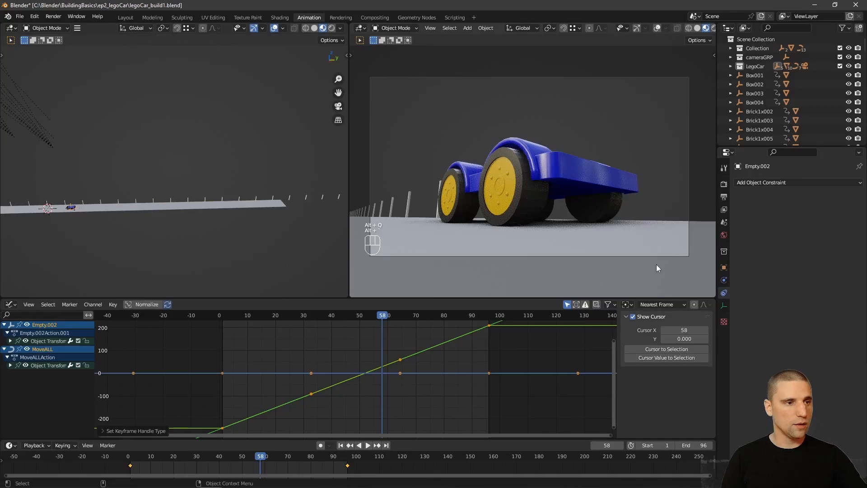
- At frame 96, move the MoveALL car control forward along the road toward the camera and keyframe its new position
mouse_move(333, 459)
left_mouse_down()
mouse_move(342, 458)
mouse_move(169, 454)
mouse_move(348, 465)
left_mouse_up()
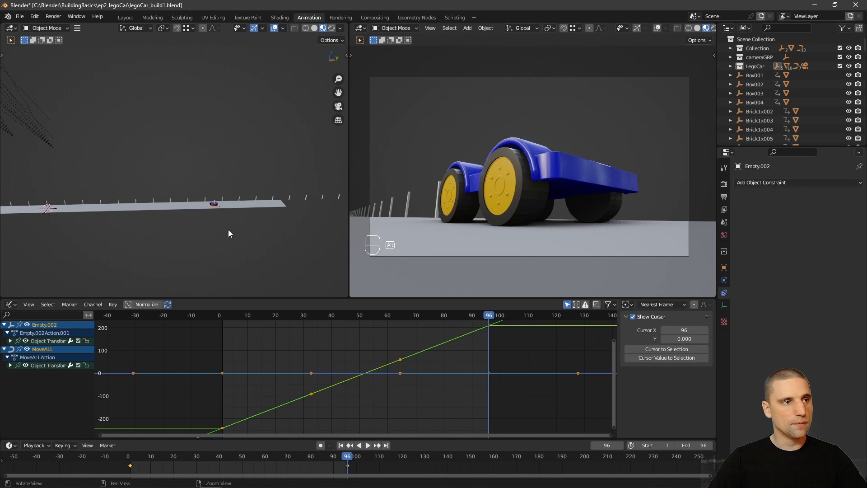
key("f")
scroll(235, 234, "down", 4)
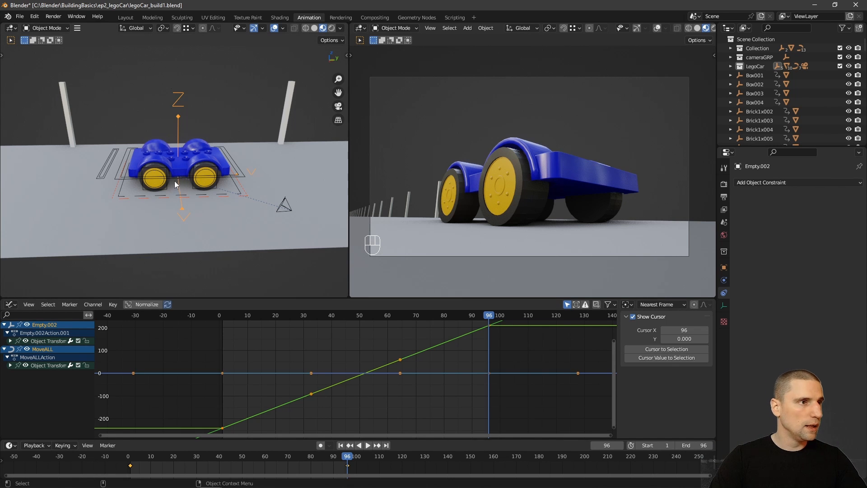
left_click(113, 138)
left_click(111, 196)
left_click(112, 196)
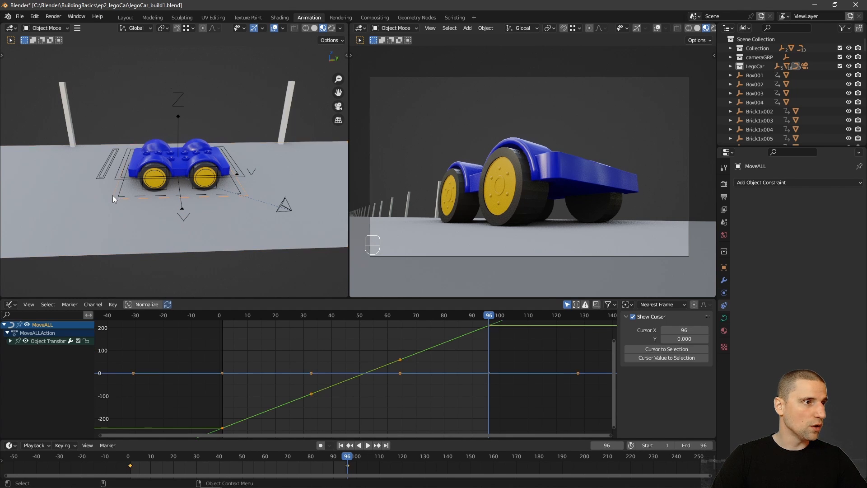
key("space")
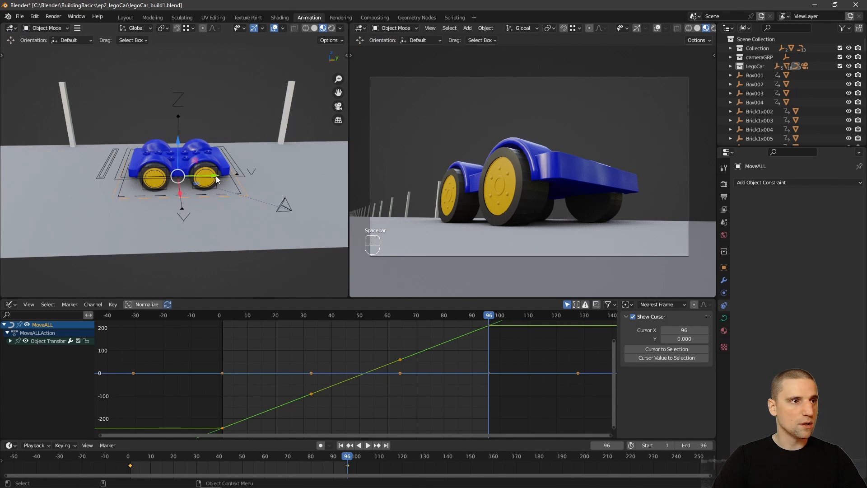
left_click_drag(220, 179, 295, 173)
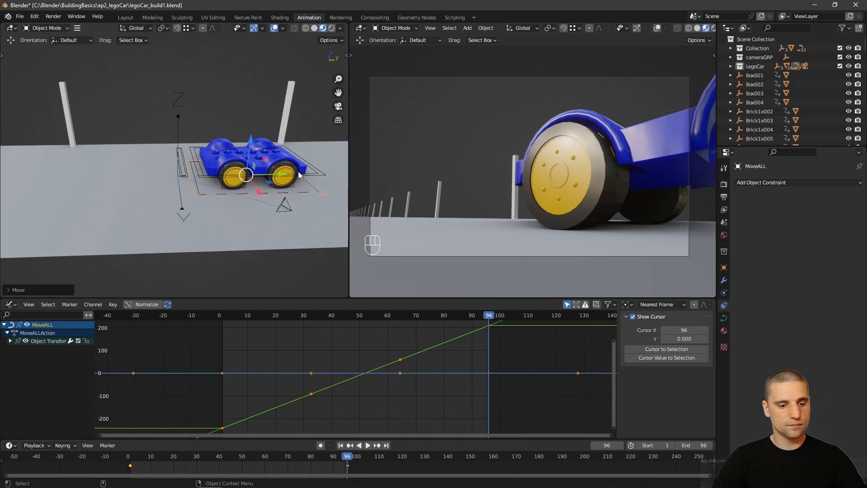
key("i")
left_click(294, 173)
- Play the adjusted car motion in a maximized camera view and return to the Animation layout
key("alt+q")
key("alt+a")
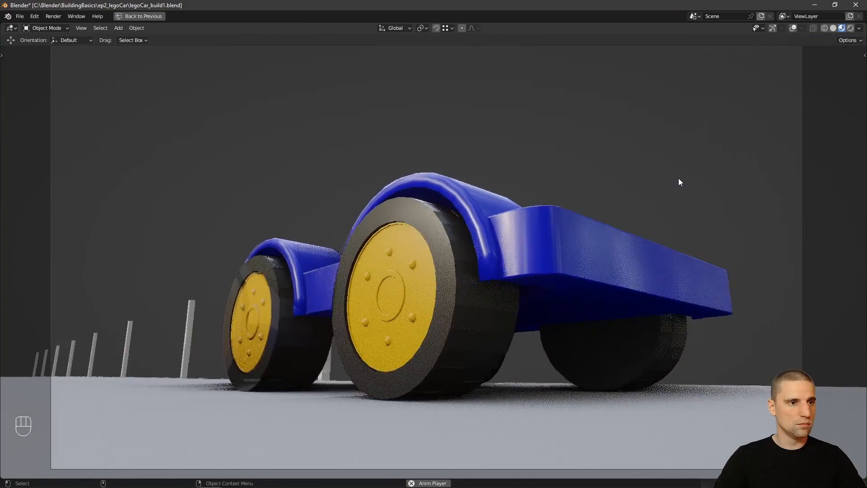
key("ctrl+alt+space")
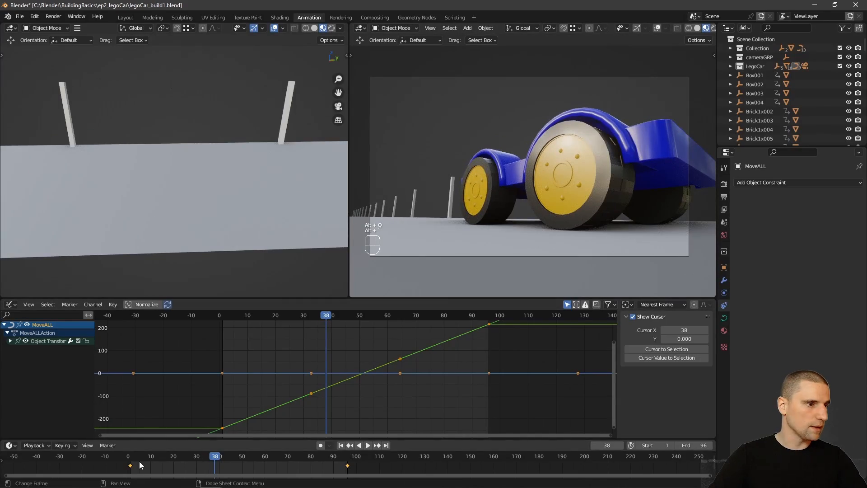
- Select the camera beside the car and insert a Location & Rotation keyframe for it at frame 19
left_click_drag(139, 462, 130, 463)
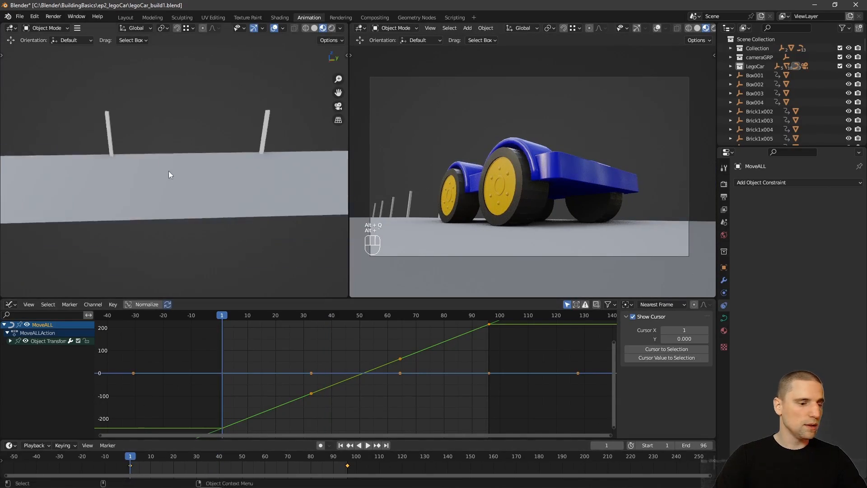
key("f")
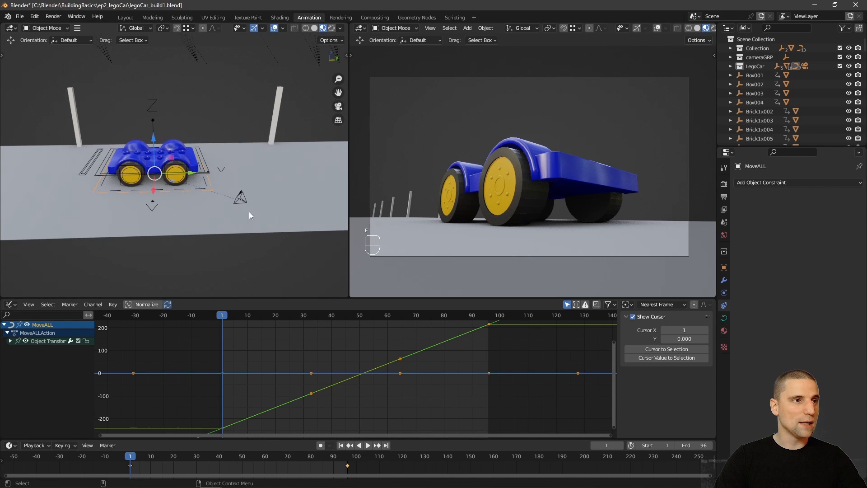
left_click(245, 202)
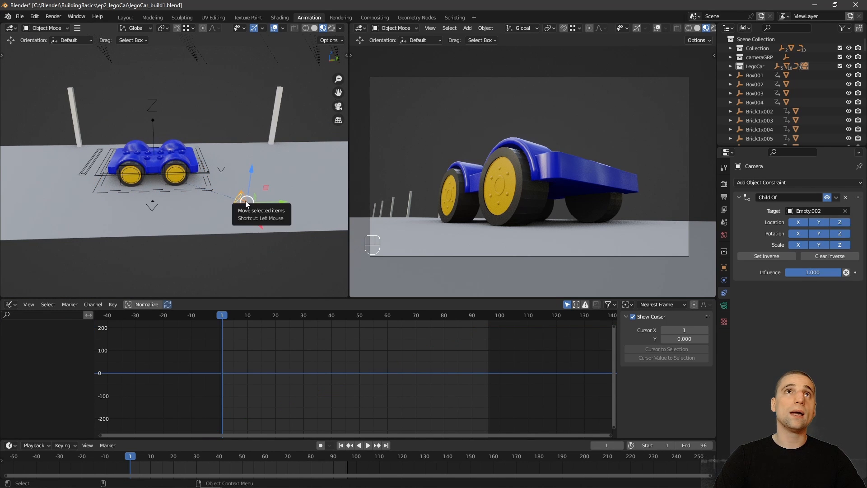
key("w")
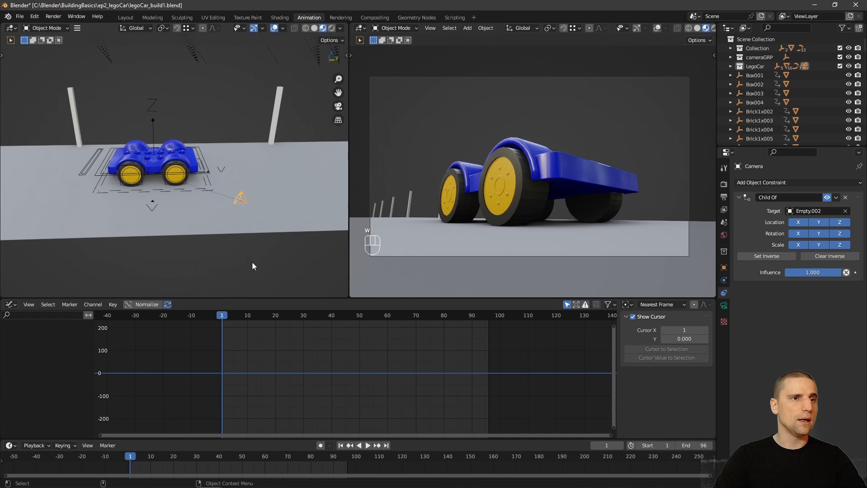
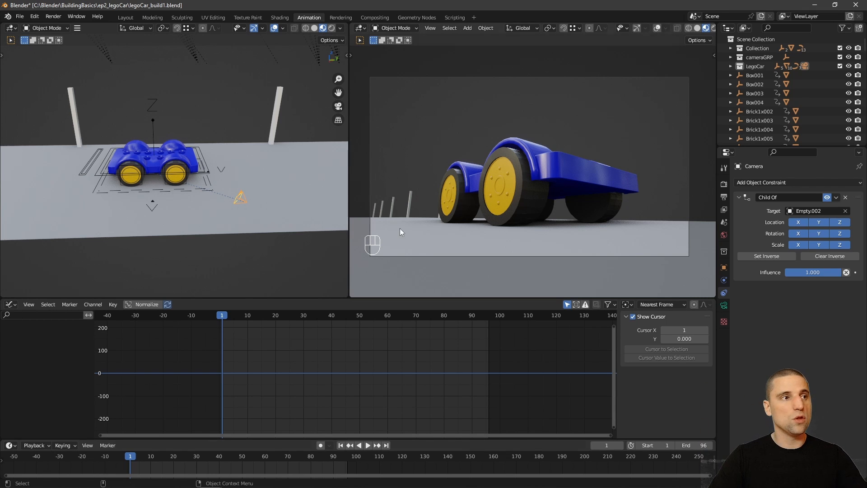
mouse_move(137, 462)
left_mouse_down()
mouse_move(145, 461)
mouse_move(133, 461)
left_mouse_up()
middle_click_drag(265, 143, 168, 89)
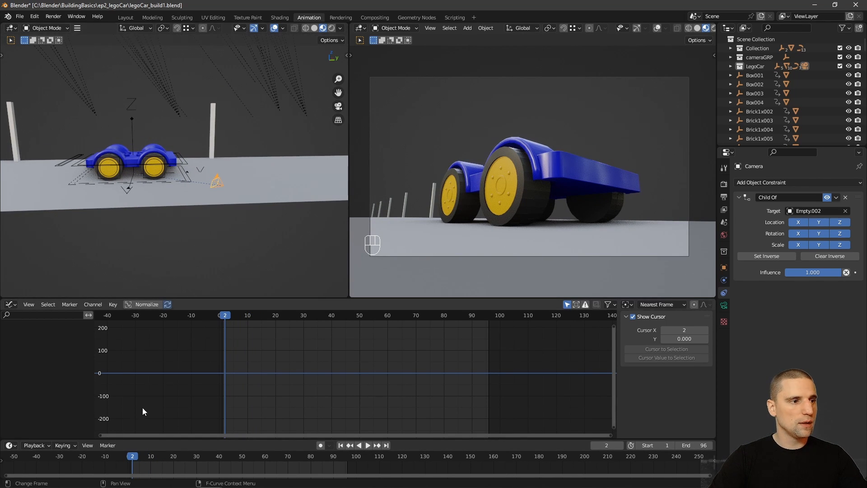
left_click_drag(131, 460, 171, 471)
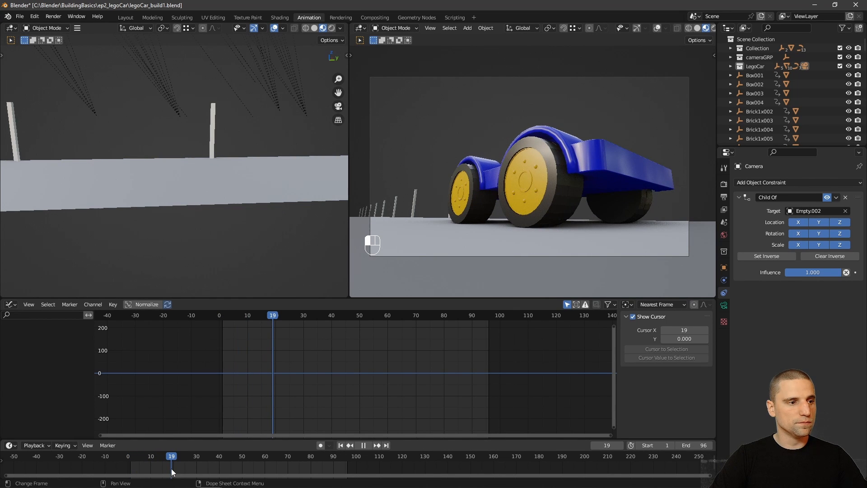
left_click_drag(242, 248, 220, 207, "alt")
key("f")
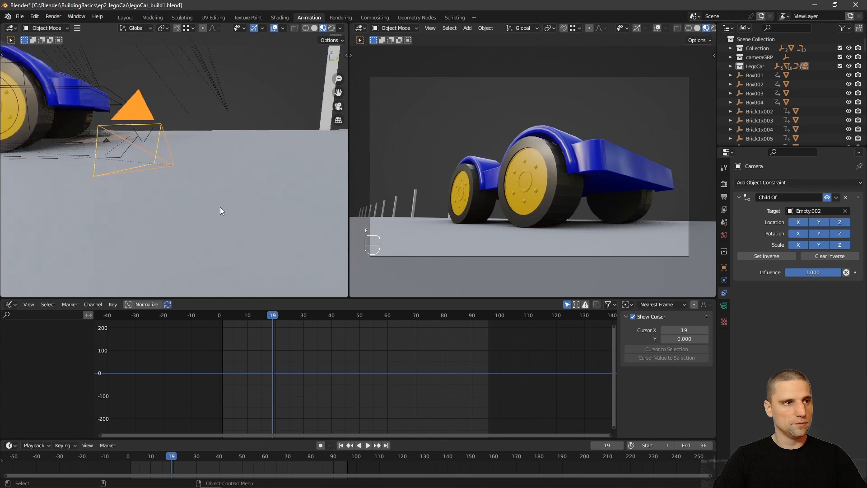
middle_click_drag(220, 207, 174, 143)
key("i")
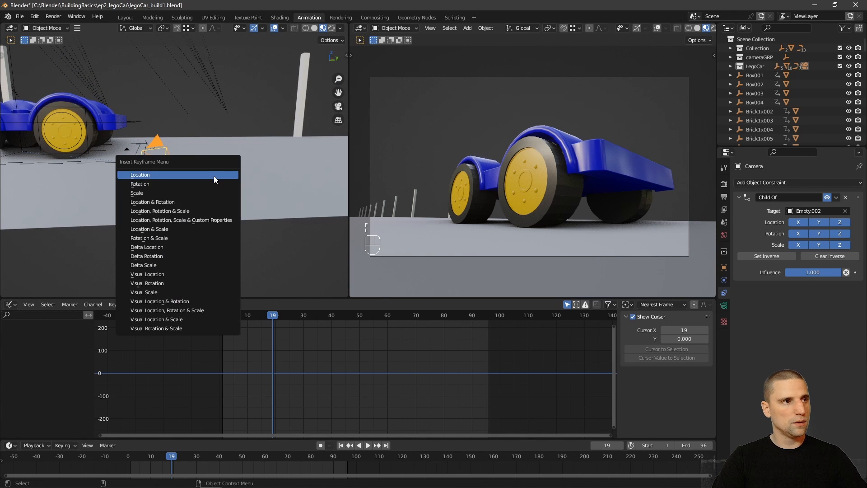
left_click(173, 202)
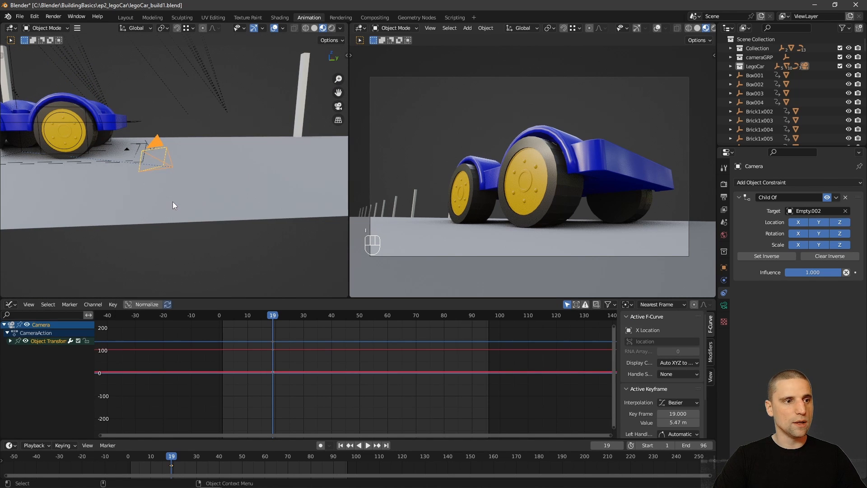
- At frame 1, move the camera along the global Y axis far away from the car
left_click_drag(156, 461, 128, 457)
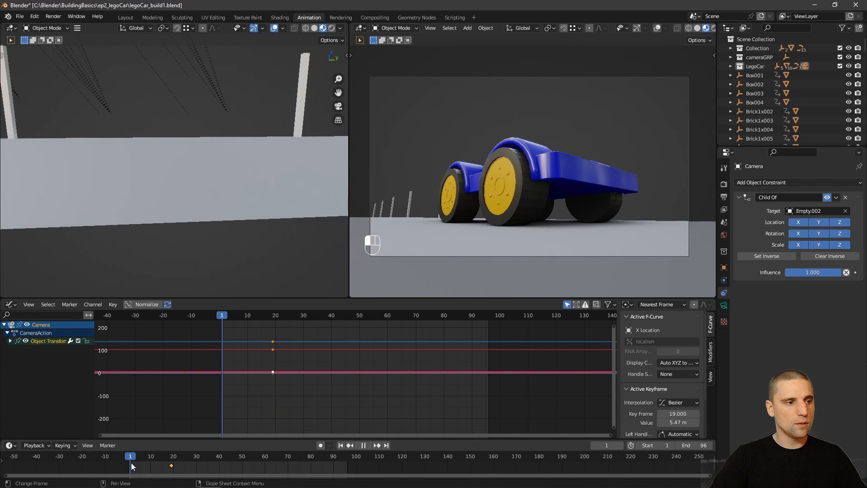
scroll(204, 167, "down", 5)
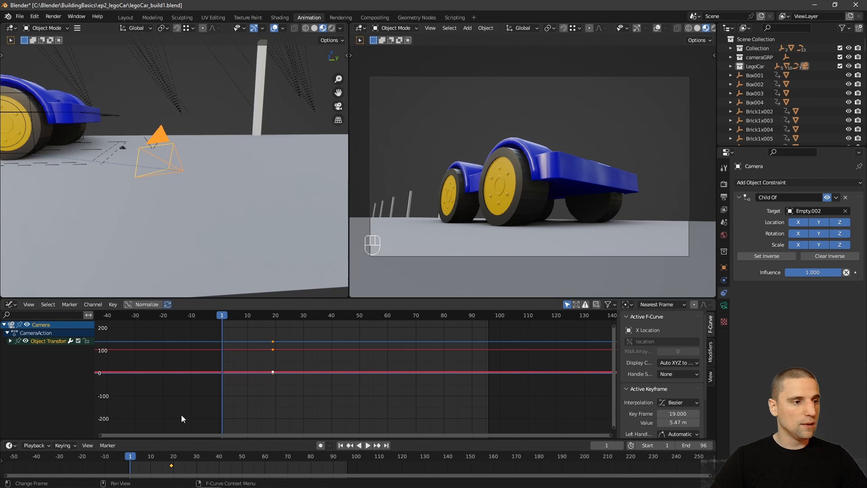
middle_click_drag(217, 167, 256, 208, "shift")
scroll(239, 174, "down", 3)
key("space")
left_click(219, 176)
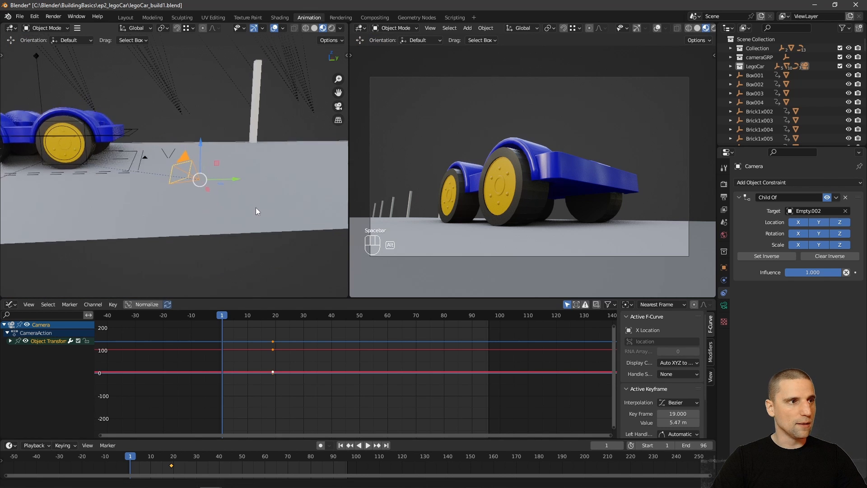
scroll(247, 199, "down", 2)
left_click_drag(229, 179, 439, 174)
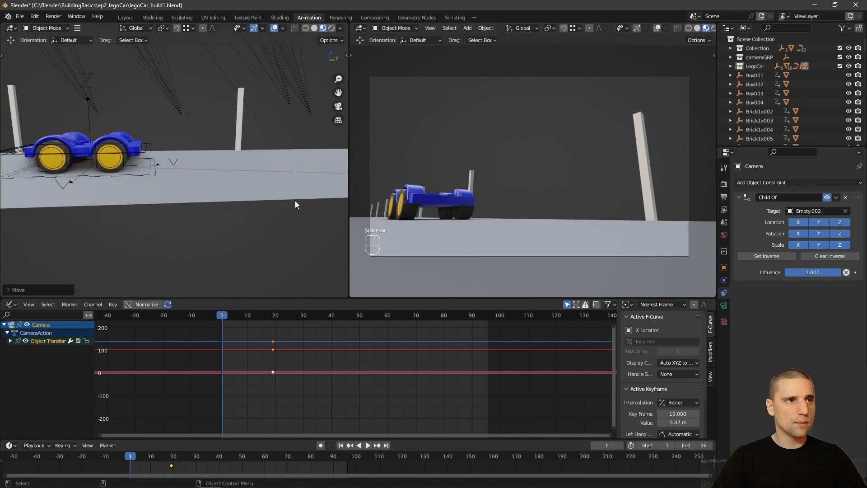
- Raise the camera above the road and shift it slightly farther from the car along Y
right_click_drag(295, 200, 166, 108, "alt")
middle_click_drag(287, 102, 249, 114, "alt")
left_click_drag(223, 144, 224, 124)
left_click_drag(261, 161, 273, 162)
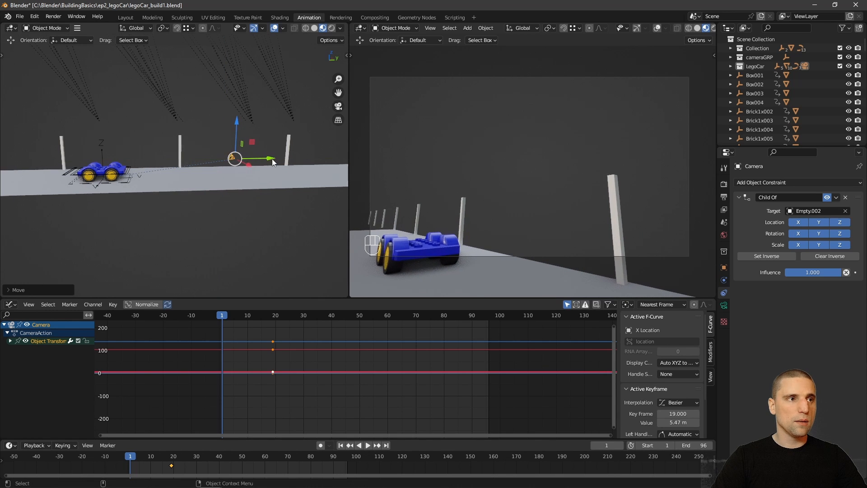
- Switch the transform orientation to Local and rotate the camera down toward the car with a tilted horizon
right_click_drag(275, 151, 251, 153, "alt")
middle_click_drag(251, 152, 247, 157, "alt")
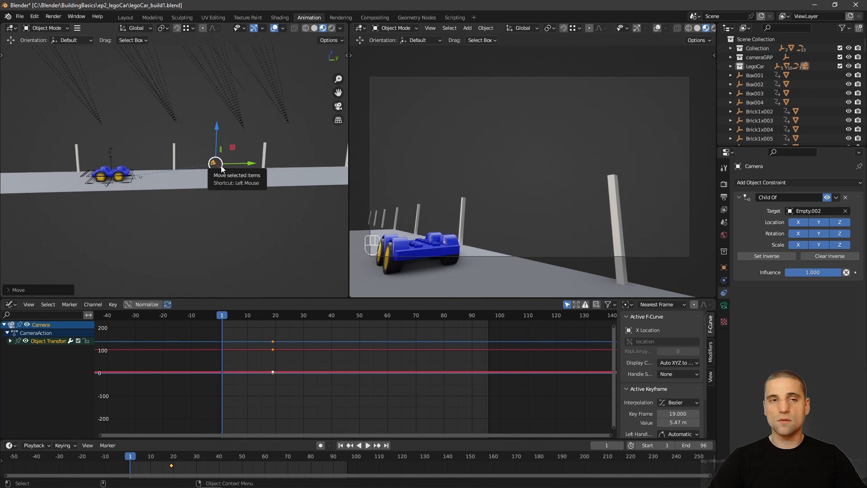
left_click_drag(232, 159, 241, 192, "alt")
key("f")
right_click_drag(251, 202, 225, 199, "alt")
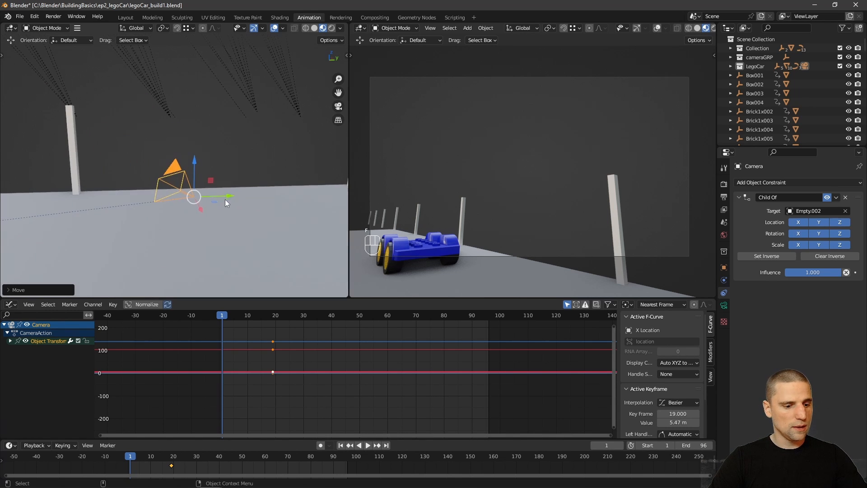
key("space")
left_click_drag(255, 190, 237, 195, "alt")
left_click(144, 29)
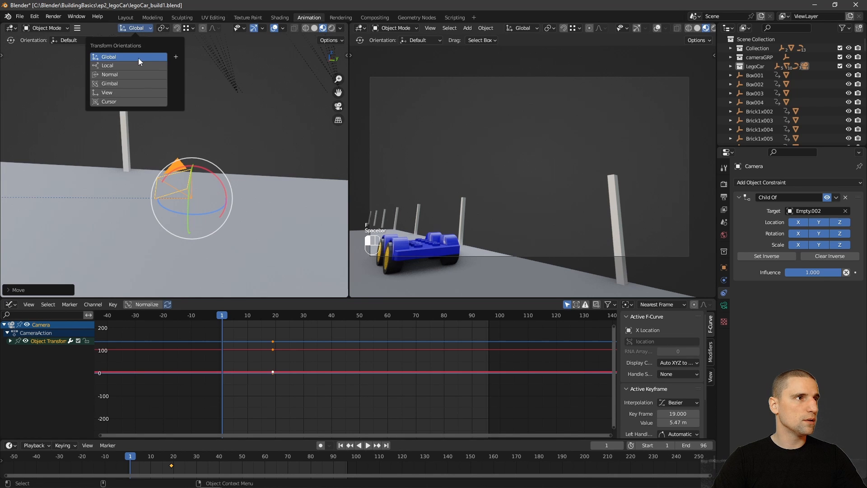
left_click(133, 69)
left_click_drag(186, 173, 178, 177)
left_click_drag(271, 186, 207, 203, "alt")
scroll(208, 199, "down", 2)
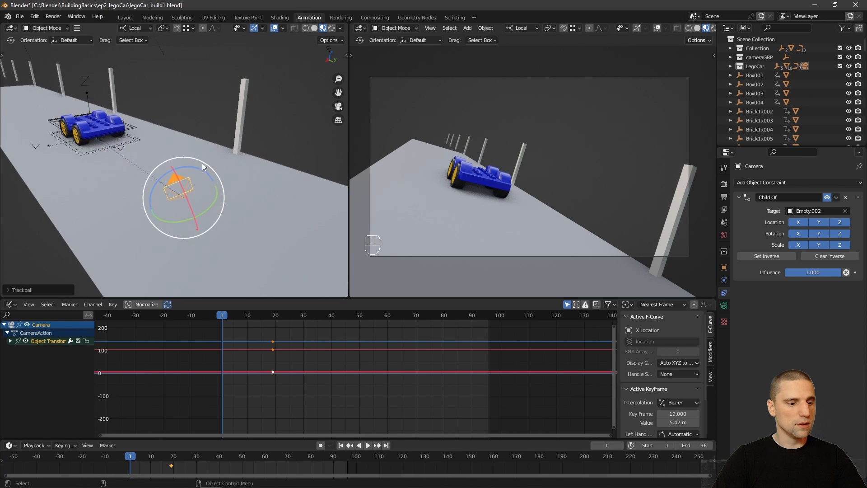
- Pull the camera slightly farther back from the car and insert a Location & Rotation keyframe at frame 1
key("space")
left_click(206, 165)
middle_click_drag(216, 188, 186, 178)
left_click_drag(179, 181, 200, 174)
left_click_drag(263, 192, 288, 193, "alt")
left_click_drag(235, 174, 273, 171)
key("i")
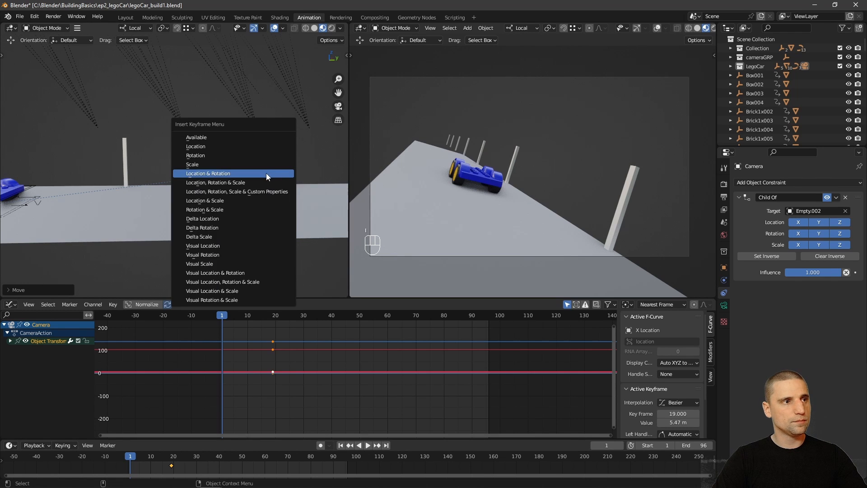
left_click(267, 173)
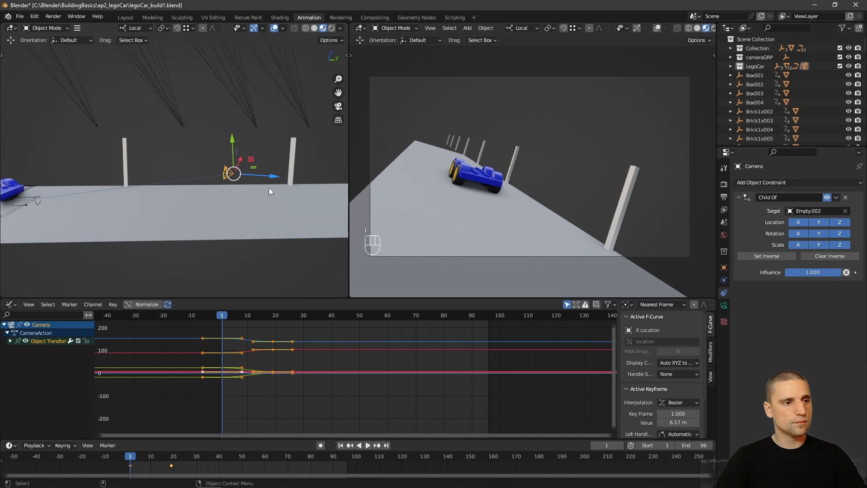
- Set the camera keyframes' handle type to Vector and step between the keyframes at frames 1 and 19
key("v")
left_click(303, 398)
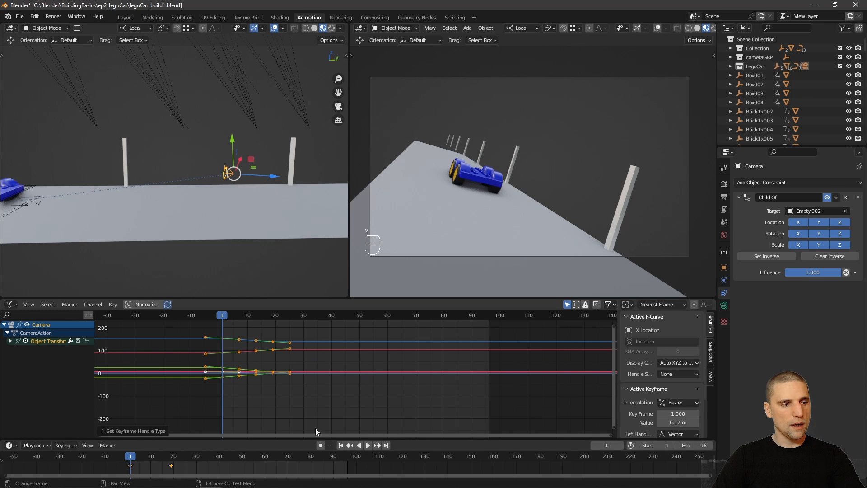
key("Down")
key("Up")
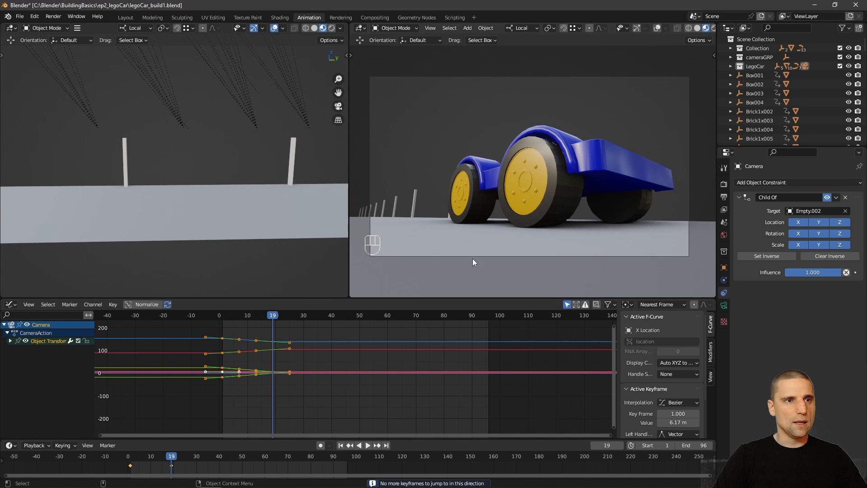
- At frame 19, rotate the camera slightly about its local axis so the road's horizon tilts in the shot
key("f")
left_click_drag(223, 174, 195, 157, "alt")
key("space")
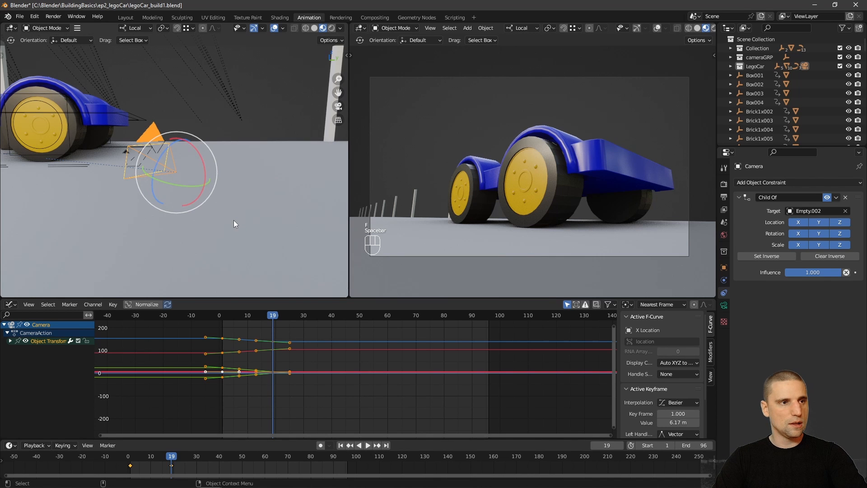
key("Down")
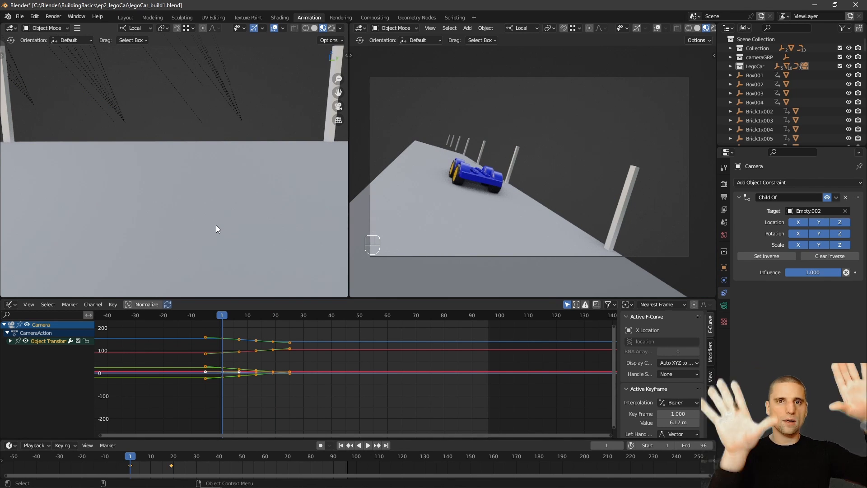
key("f")
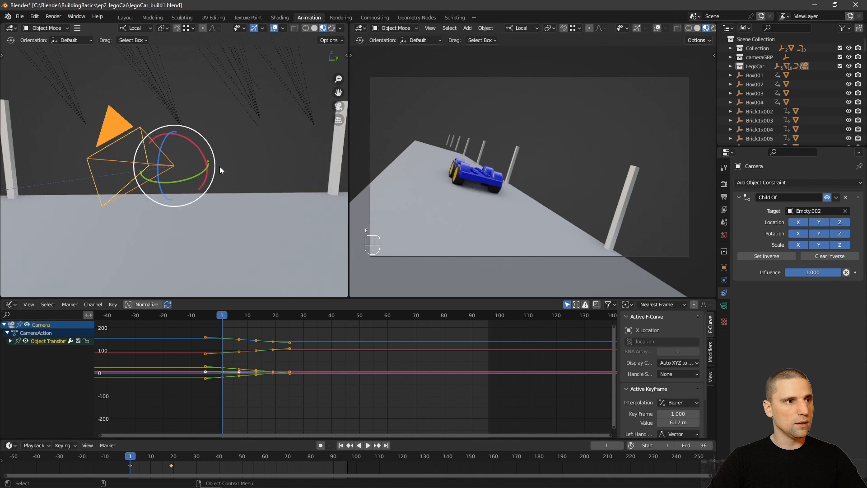
right_click_drag(220, 166, 194, 153, "alt")
key("Down")
key("Up")
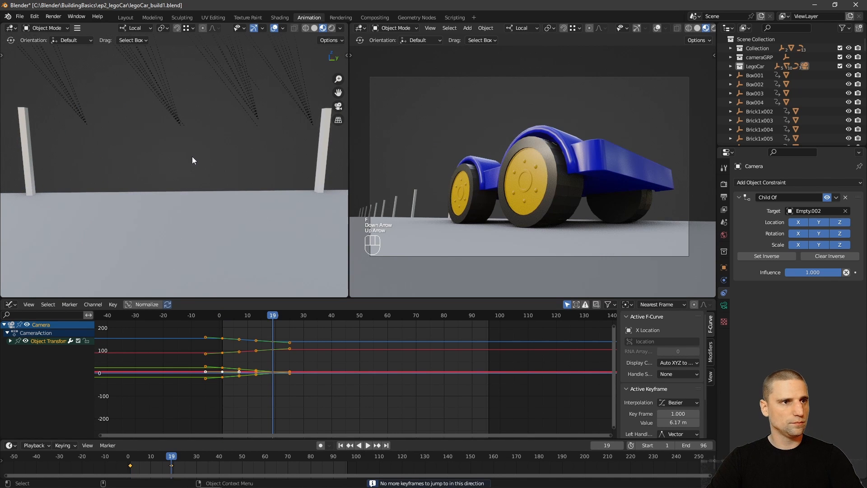
left_click_drag(197, 161, 167, 145, "alt")
left_click_drag(180, 187, 226, 183)
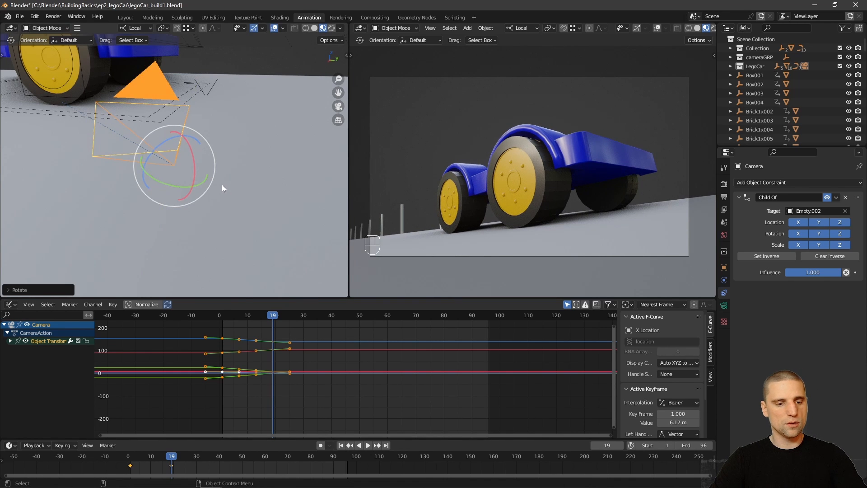
- Keyframe the camera's tilted pose at frame 19 and preview the animation in a maximized camera view
key("i")
left_click(220, 185)
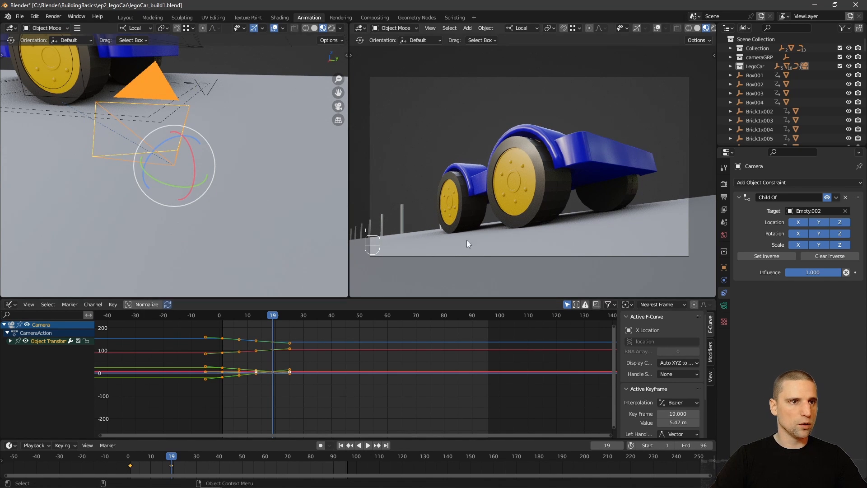
scroll(234, 176, "down", 2)
key("ctrl+alt+space")
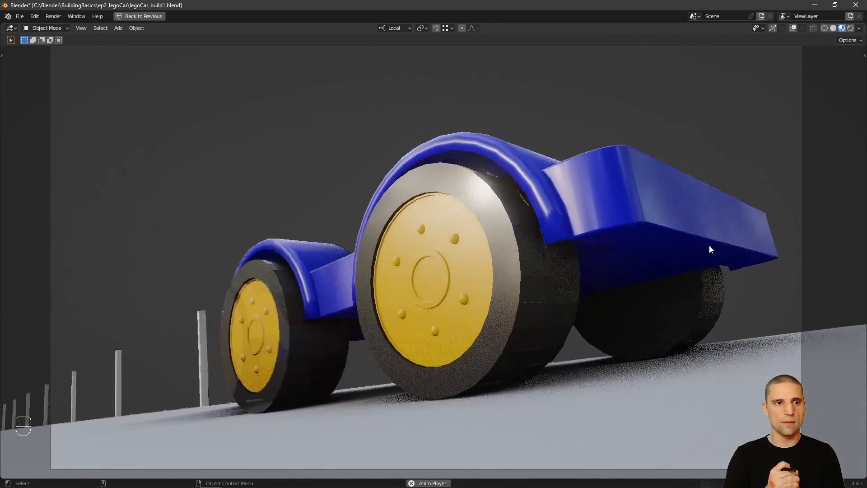
key("ctrl+alt+space")
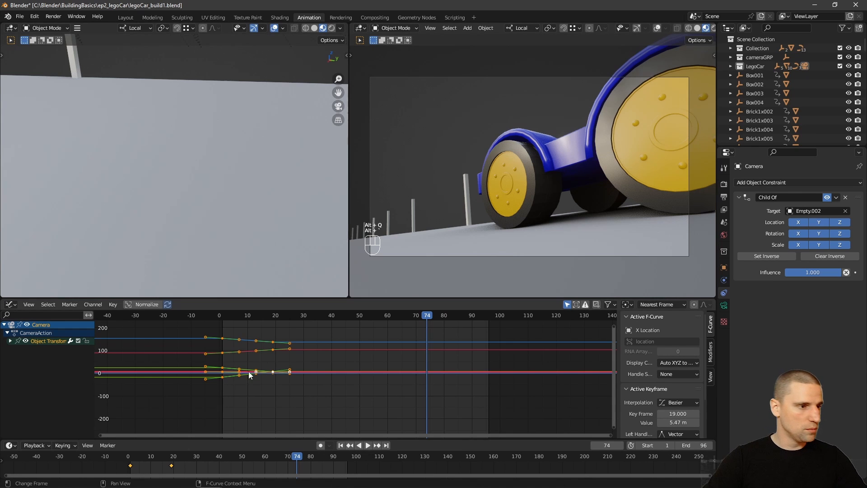
- At frame 9, insert keyframes on all of the camera's channels in the Graph Editor
left_click(169, 460)
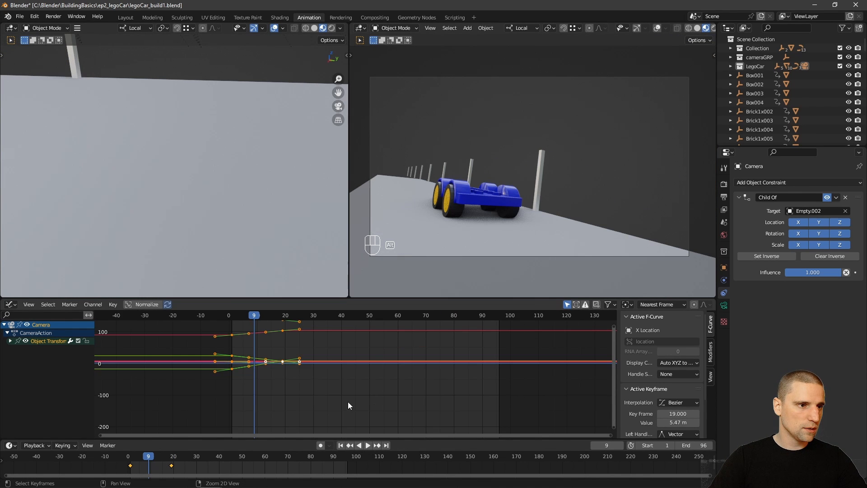
middle_click_drag(309, 367, 420, 411)
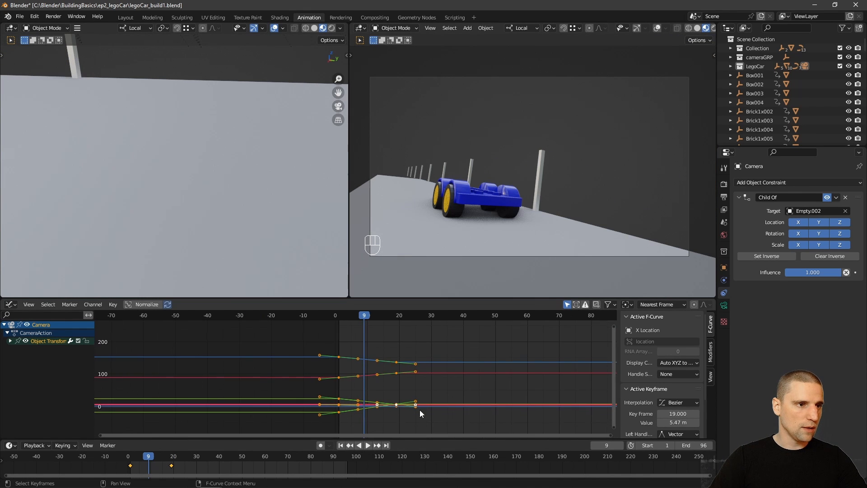
left_click(468, 377)
key("a")
middle_click_drag(420, 372, 430, 376, "ctrl")
key("i")
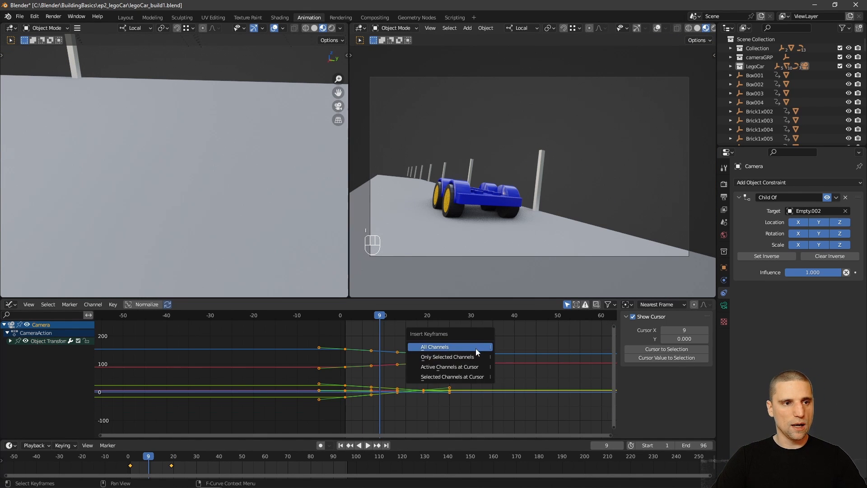
left_click(470, 347)
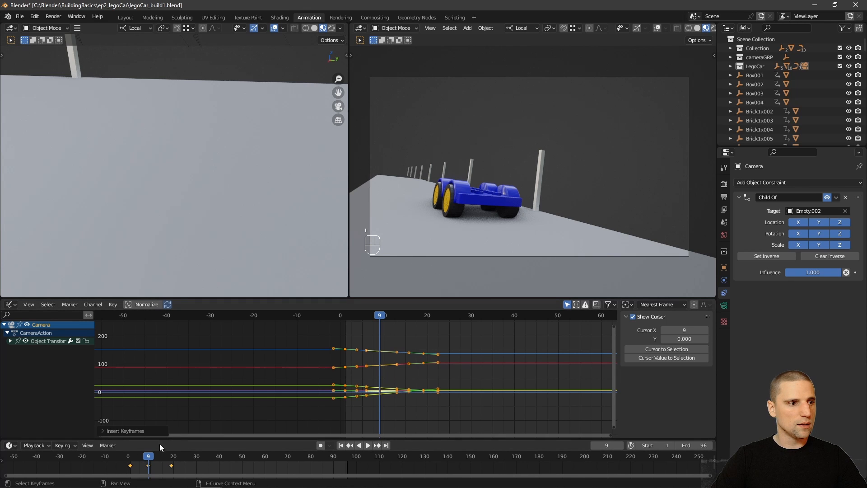
key("space")
- Move the camera's frame 19 keyframe to frame 32 and set its handle type to Auto Clamped
left_click(171, 467)
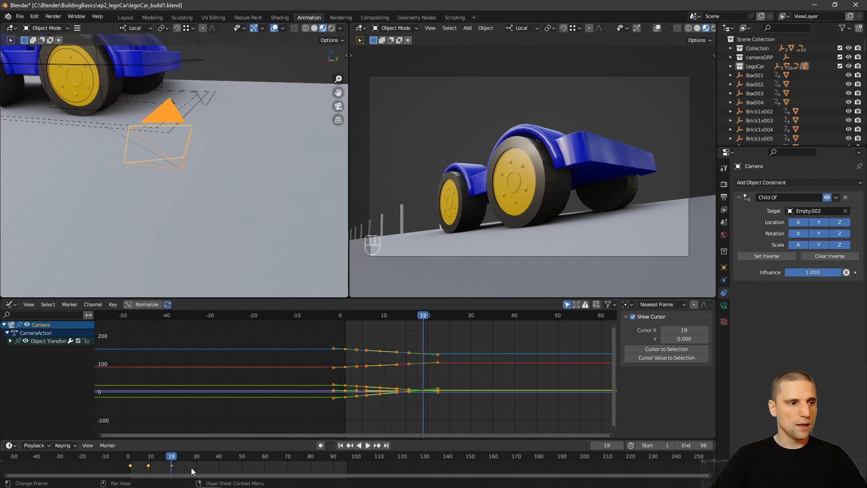
key("g")
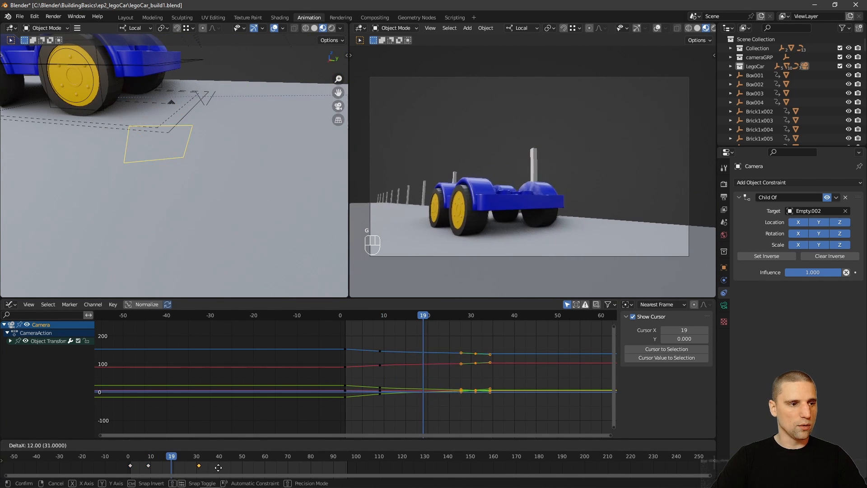
left_click(221, 469)
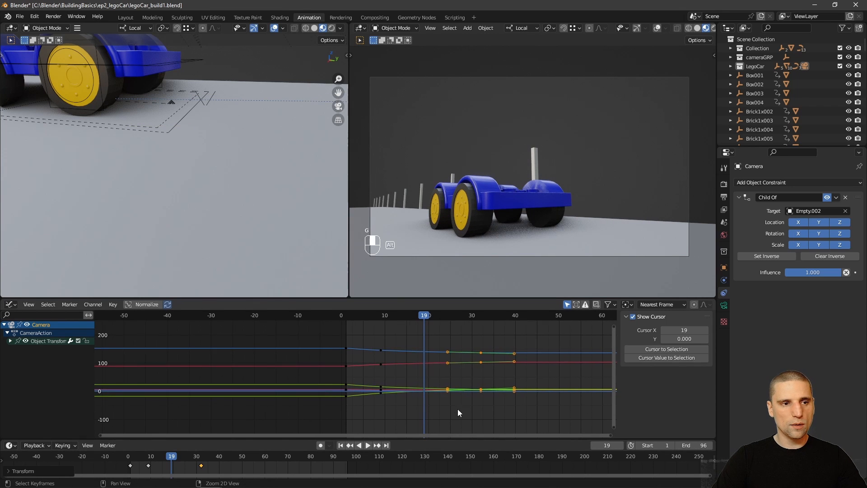
left_click_drag(518, 417, 454, 335)
key("v")
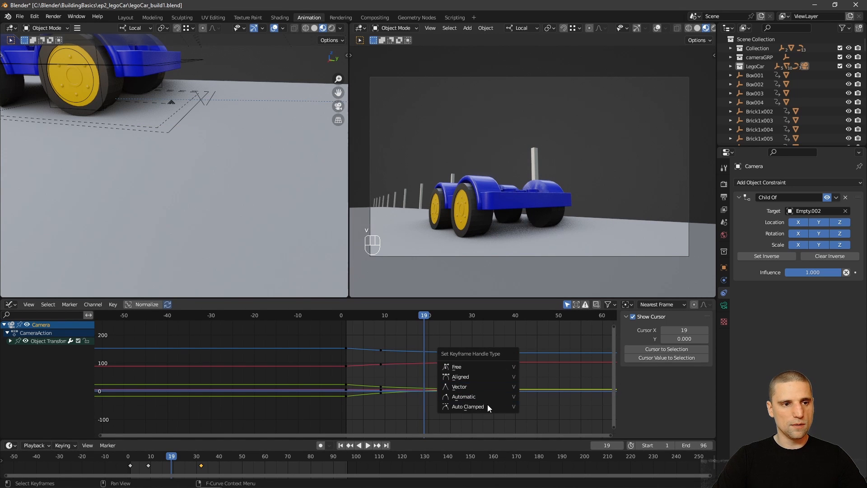
left_click(482, 407)
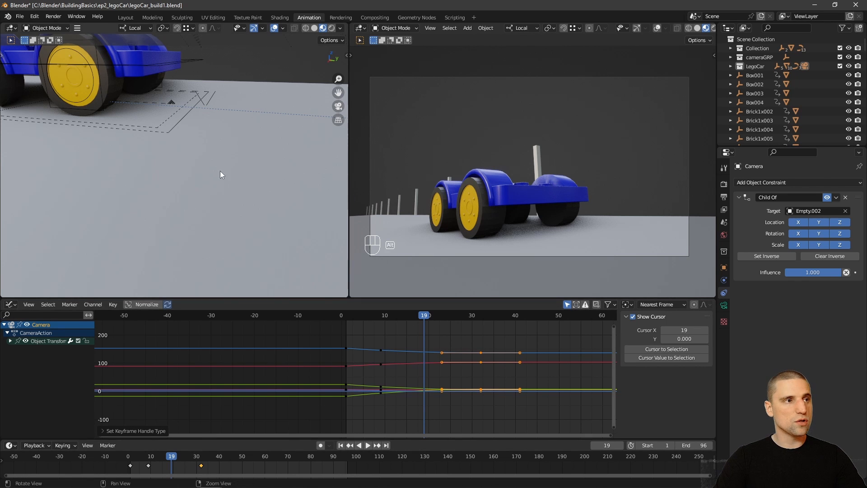
- Play the retimed camera move in a maximized view and scrub the frames around the camera's last keyframe
key("space")
key("ctrl+alt+space")
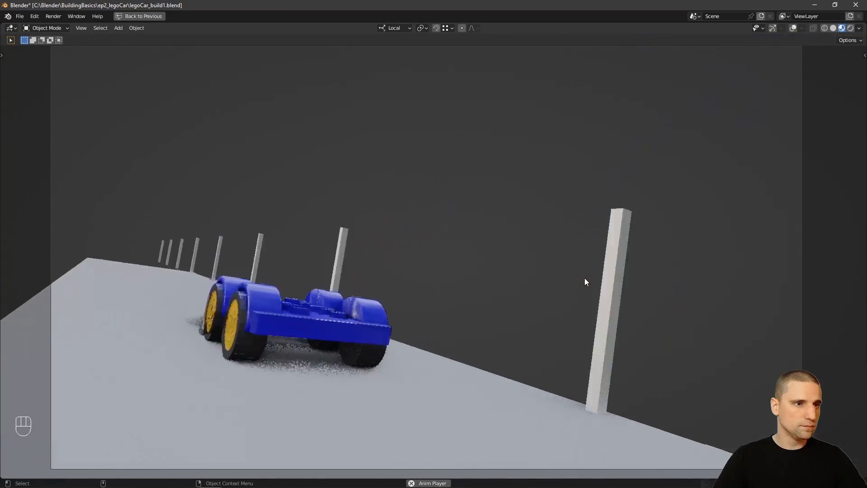
key("ctrl+alt+space")
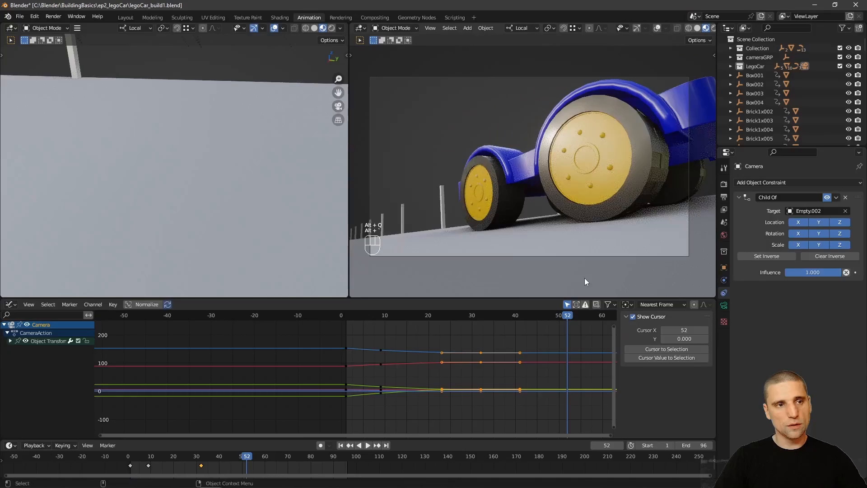
key("space")
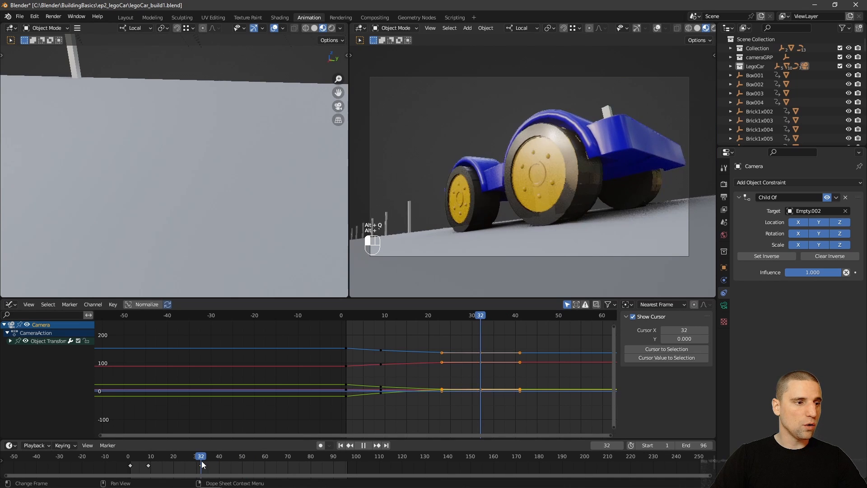
left_click(200, 460)
left_click_drag(199, 464, 195, 466)
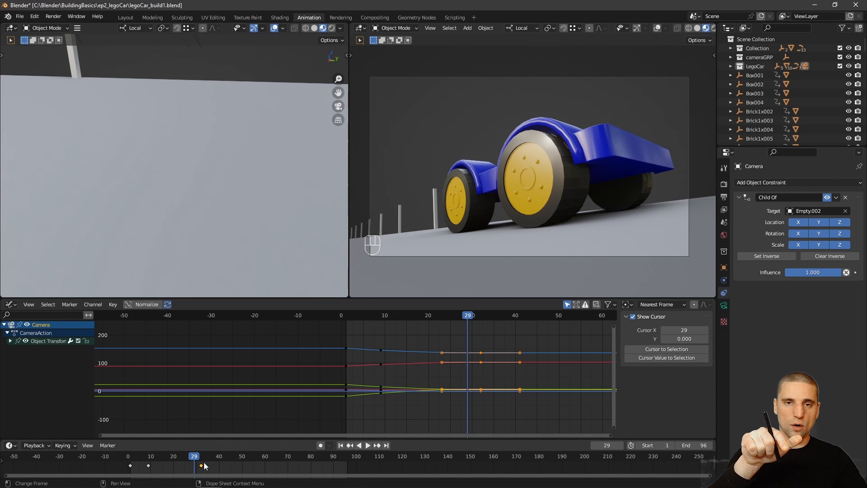
- Select the car's control empty, Empty.002, and insert a Rotation keyframe at frame 27
key("space")
left_click_drag(196, 462, 191, 465)
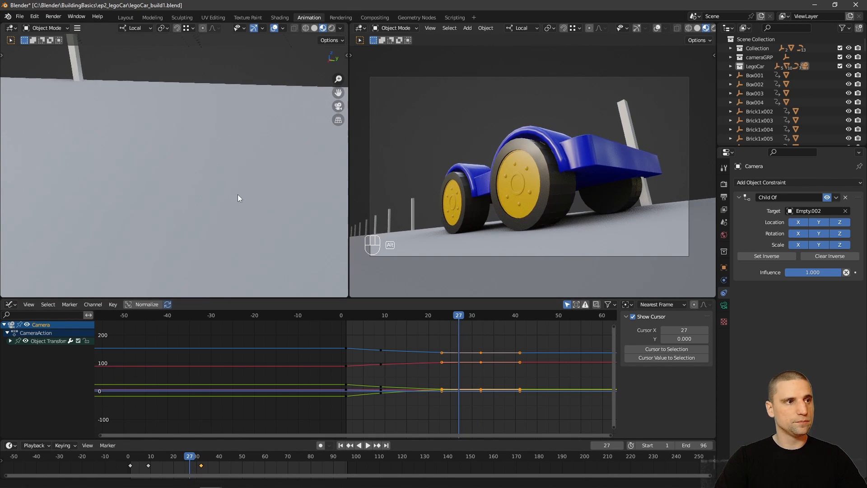
scroll(176, 164, "down", 10)
middle_click_drag(204, 169, 221, 197)
left_click(164, 158)
key("i")
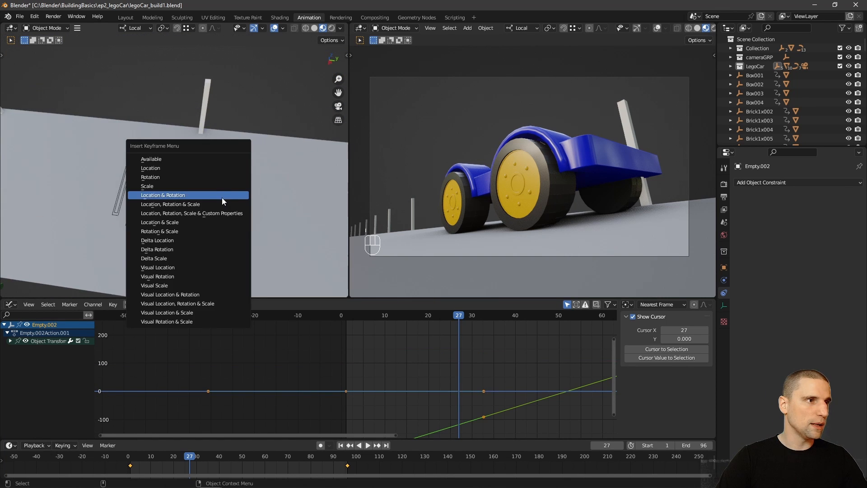
left_click(176, 177)
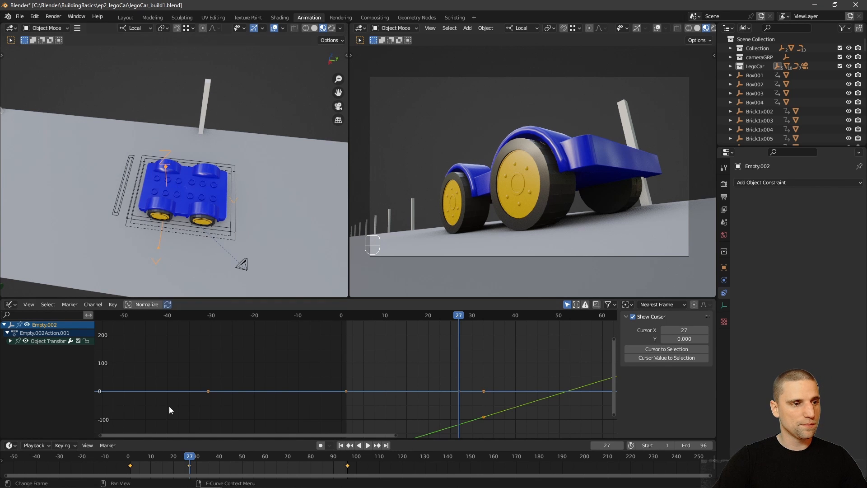
- At frame 59, rotate Empty.002 to about -104° around Z and insert a Rotation keyframe
left_click_drag(198, 466, 262, 470)
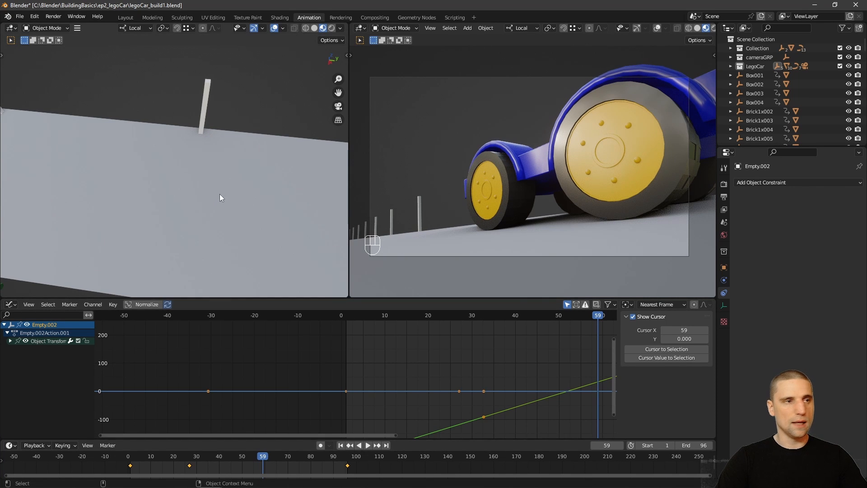
left_click_drag(219, 194, 183, 170, "alt")
key("KP_Decimal")
scroll(231, 210, "down", 5)
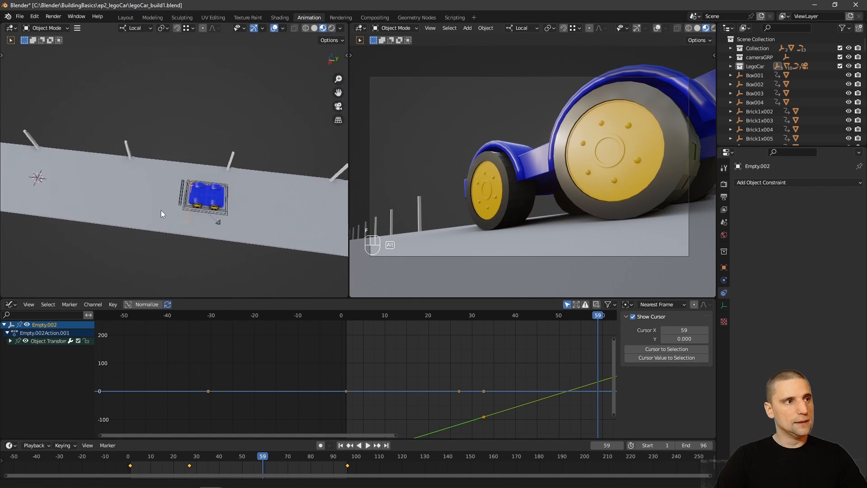
left_click_drag(161, 210, 184, 227, "alt")
key("space")
key("i")
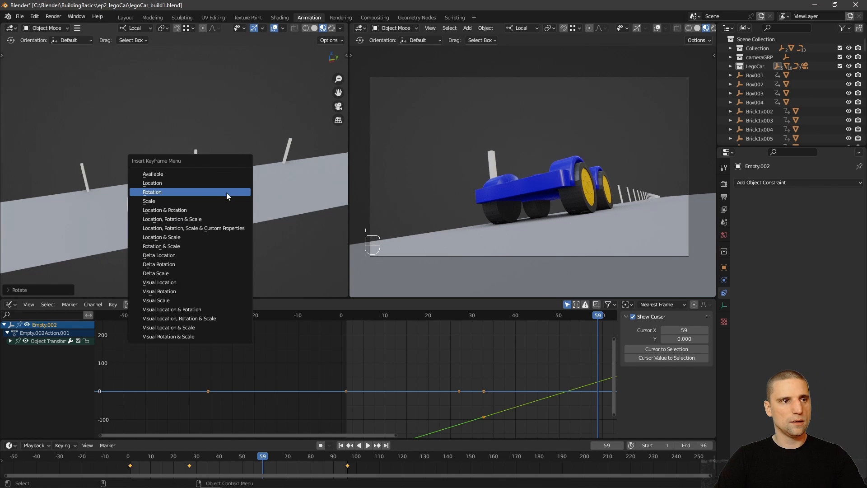
left_click(200, 193)
- Set the handle type of all Empty.002 keyframes to Vector in the Graph Editor
middle_click_drag(511, 397, 470, 395)
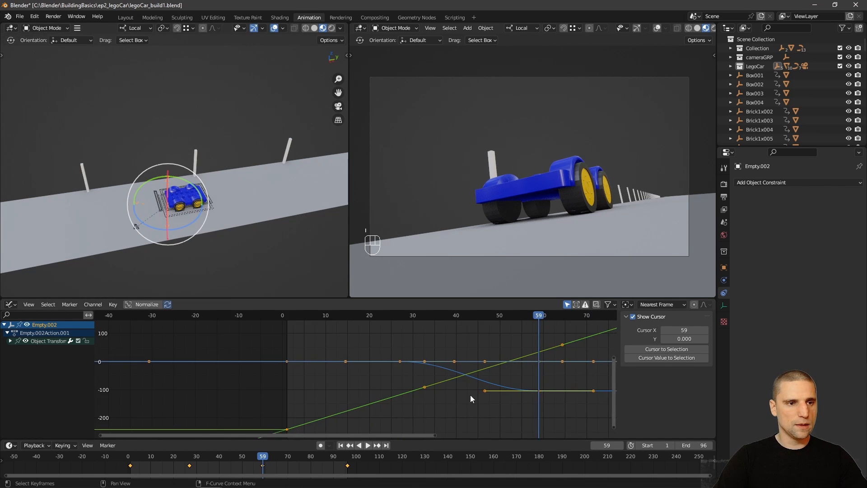
left_click(527, 429)
left_click(508, 385)
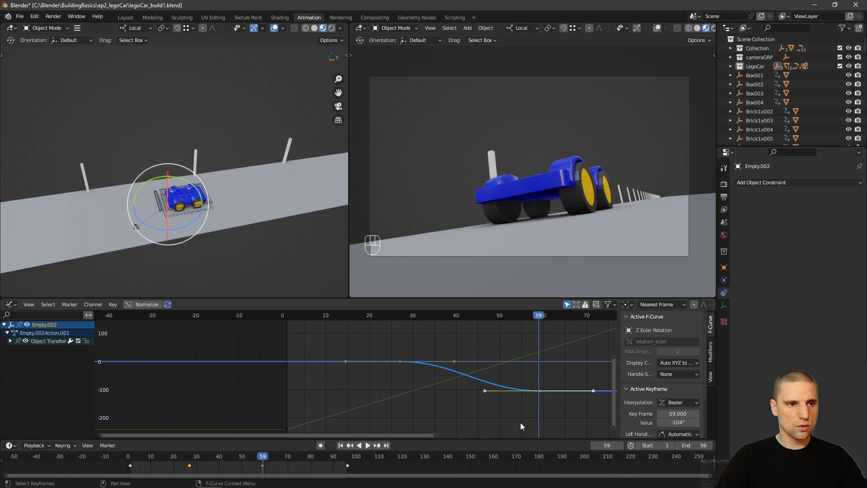
left_click(485, 395)
key("ctrl+z")
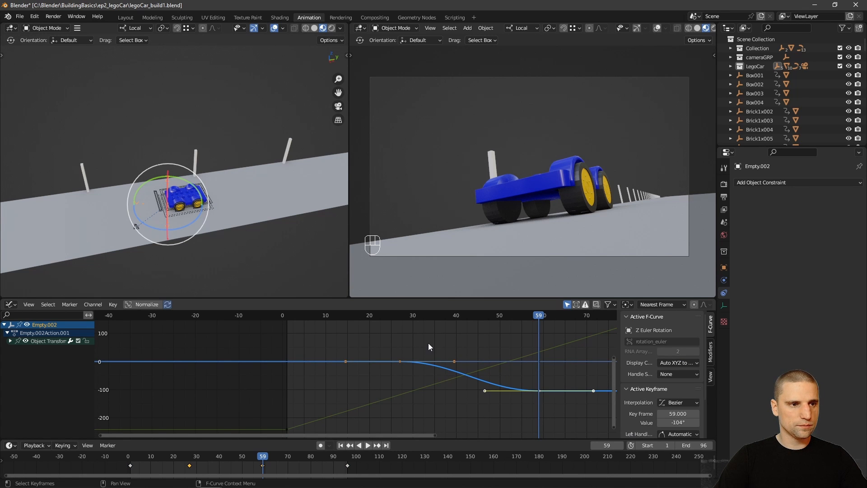
key("v")
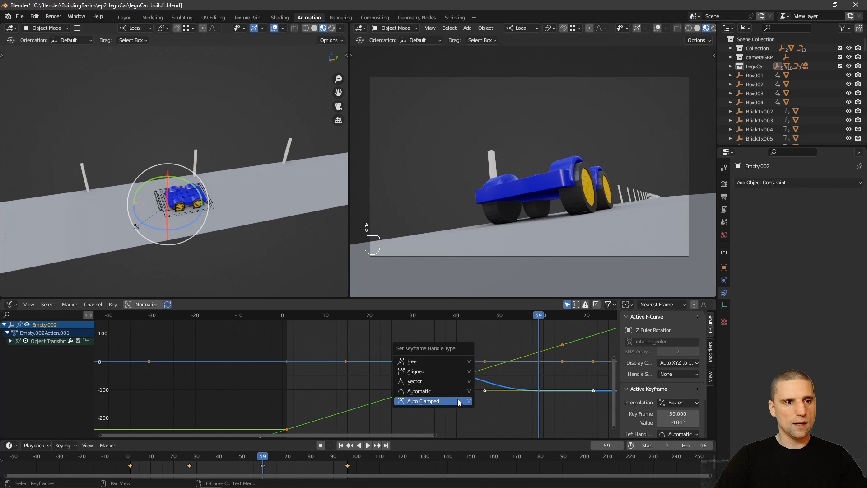
left_click(429, 382)
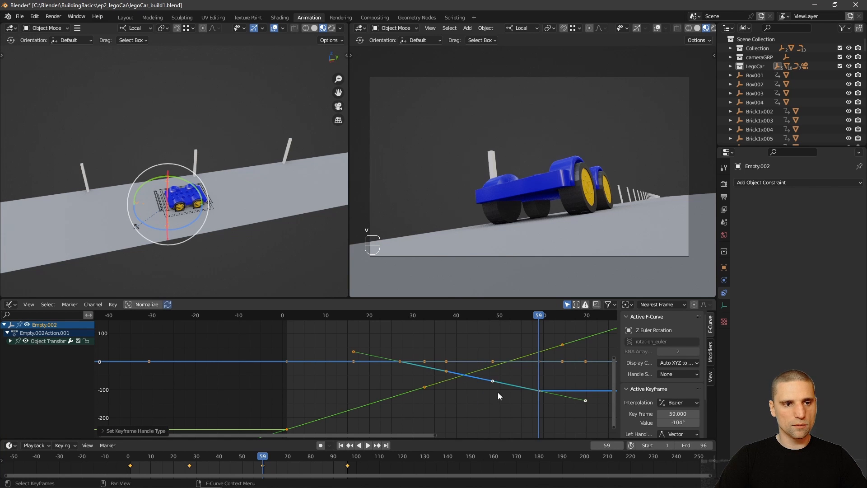
- Play the animation to check how the camera swings around the car with the new empty rotation
left_click_drag(256, 291, 274, 205, "alt")
key("w")
key("alt+q")
key("alt+grave")
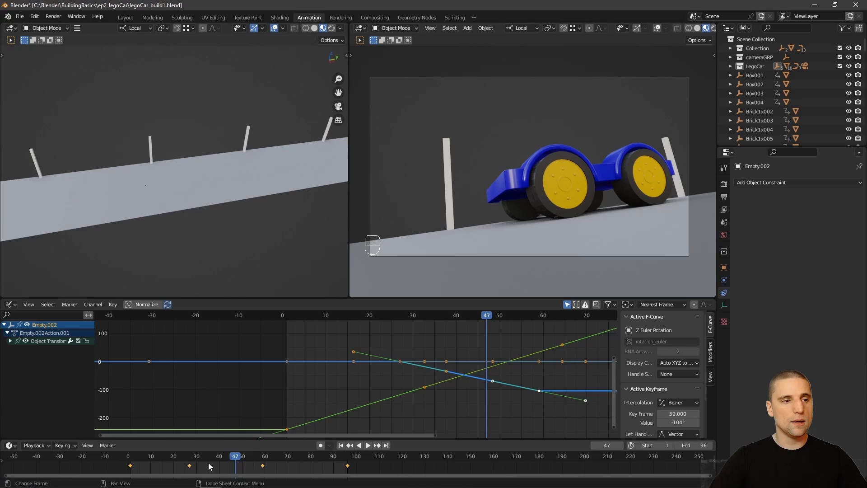
key("shift+ctrl+space")
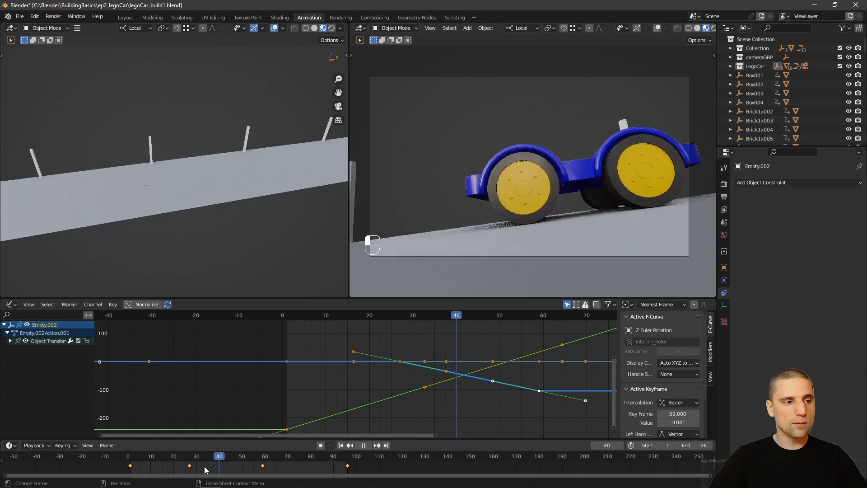
- Go to frame 49 and isolate Empty.002's Z Euler Rotation curve by hiding its other curves
left_click_drag(204, 470, 239, 466)
middle_click_drag(512, 373, 479, 360)
left_click_drag(489, 402, 513, 417)
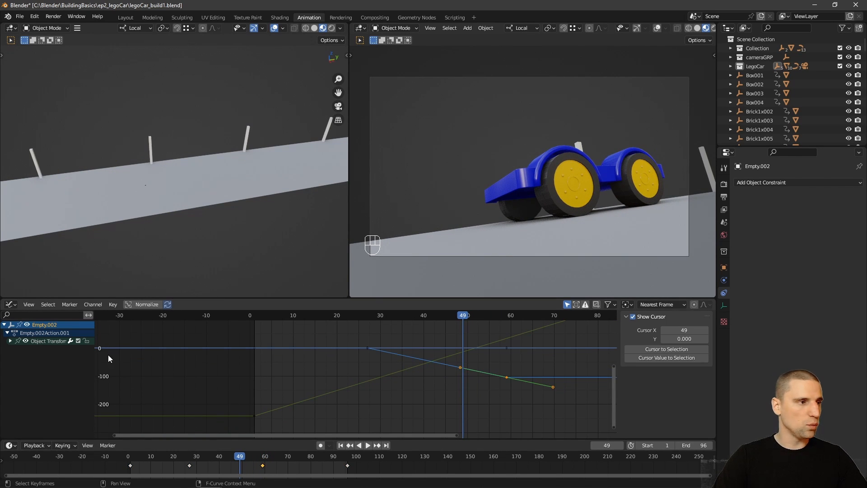
left_click(10, 341)
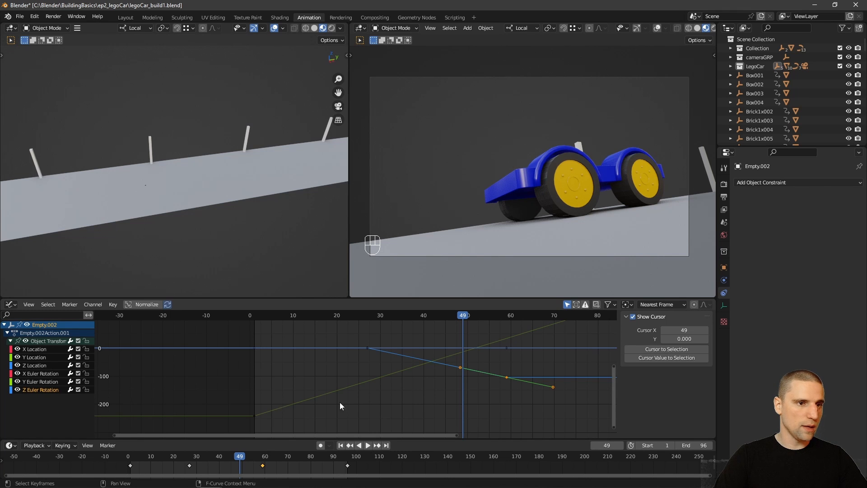
left_click(35, 390)
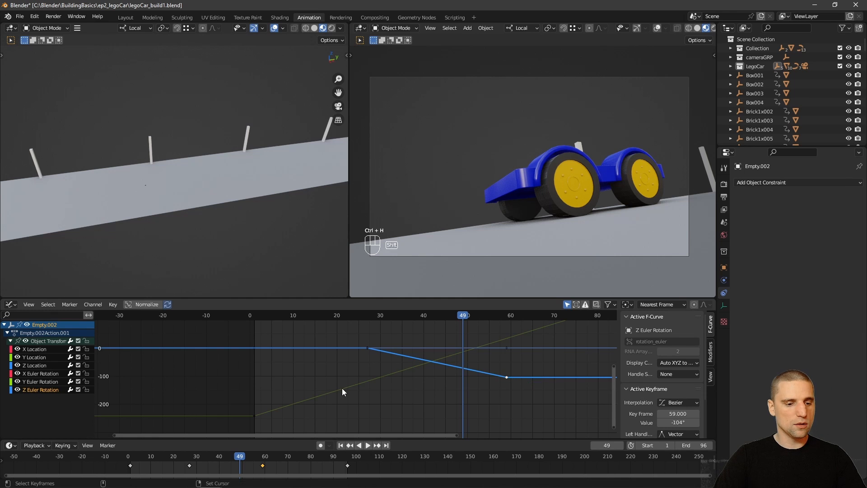
key("ctrl+h")
key("shift+h")
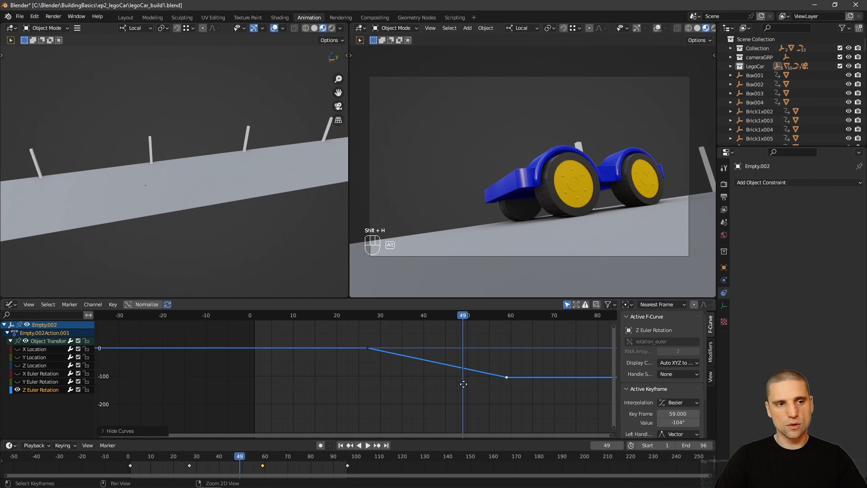
- Insert a Rotation keyframe on Empty.002 at frame 49 and scrub back through the swing
key("i")
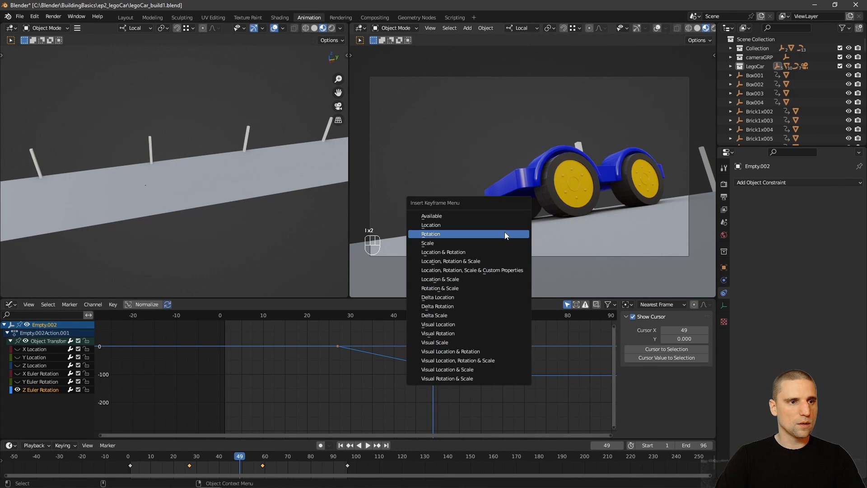
left_click(505, 234)
left_click_drag(241, 457, 211, 459)
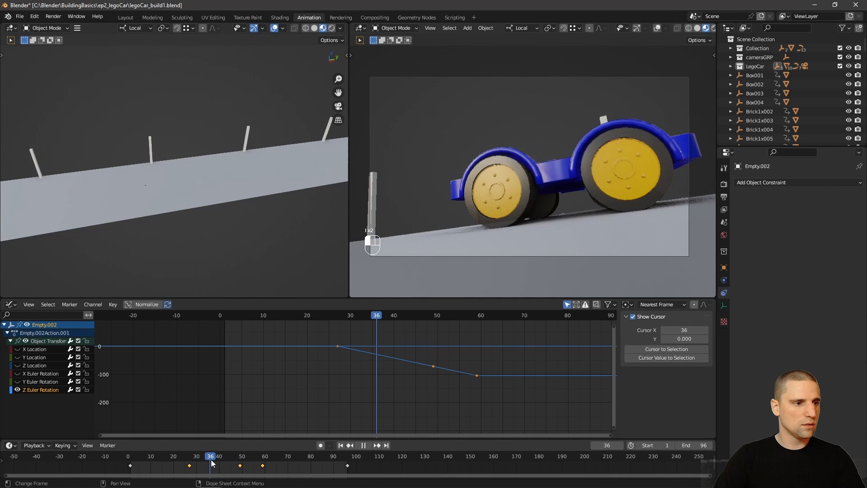
- Insert a Rotation keyframe on Empty.002 at frame 36 and play the camera's swing around the car
key("i")
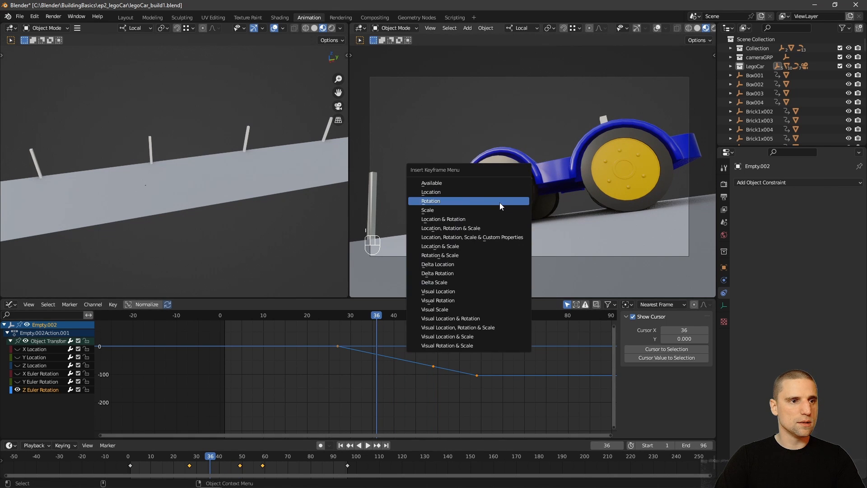
left_click(500, 202)
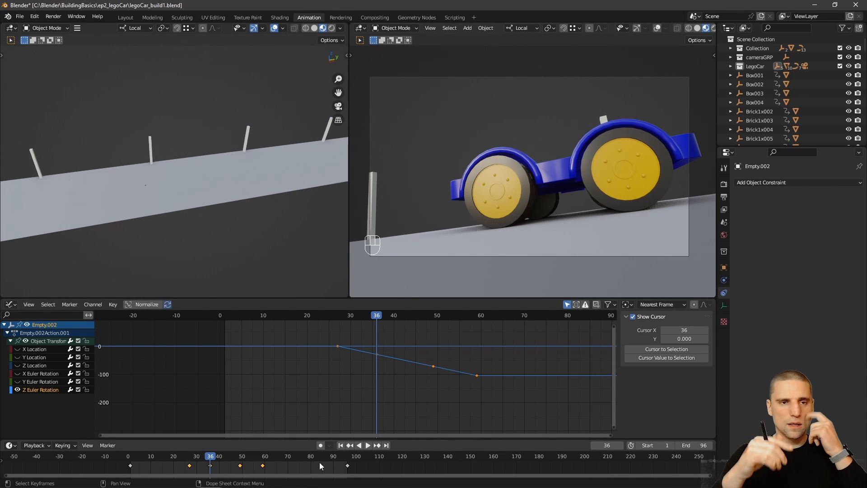
key("space")
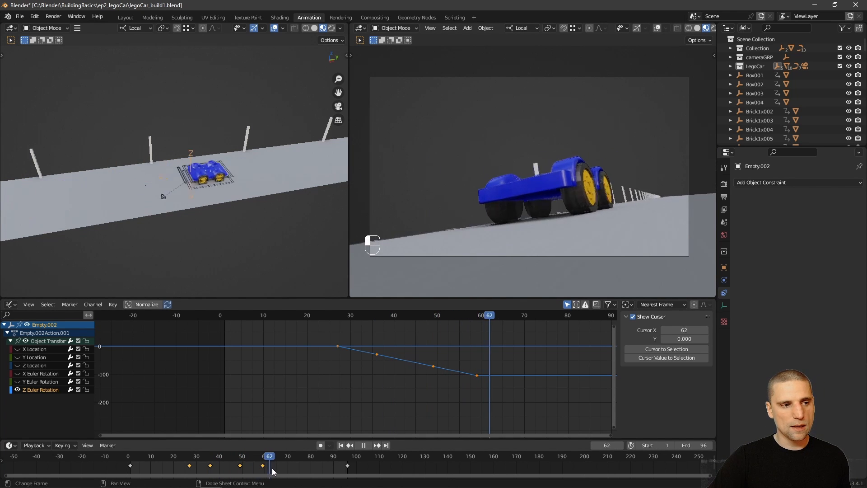
key("space")
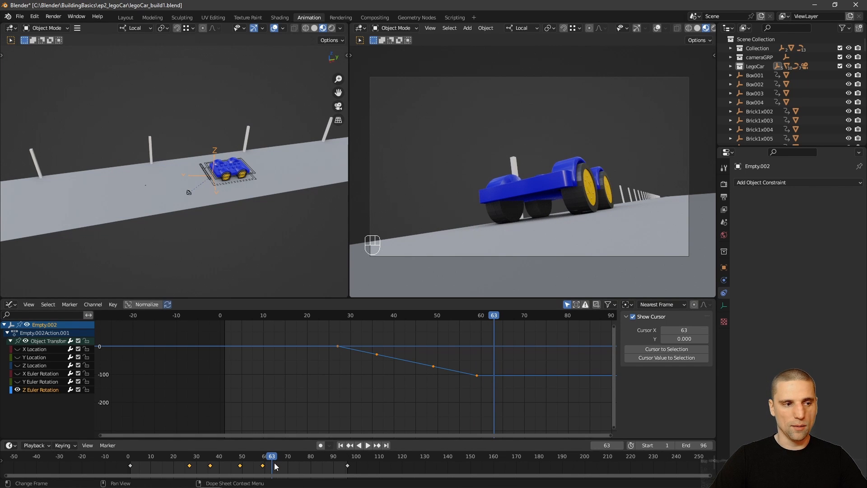
- Move Empty.002's rotation keyframe from frame 59 to frame 79 and change its handle type to smooth the curve
key("b")
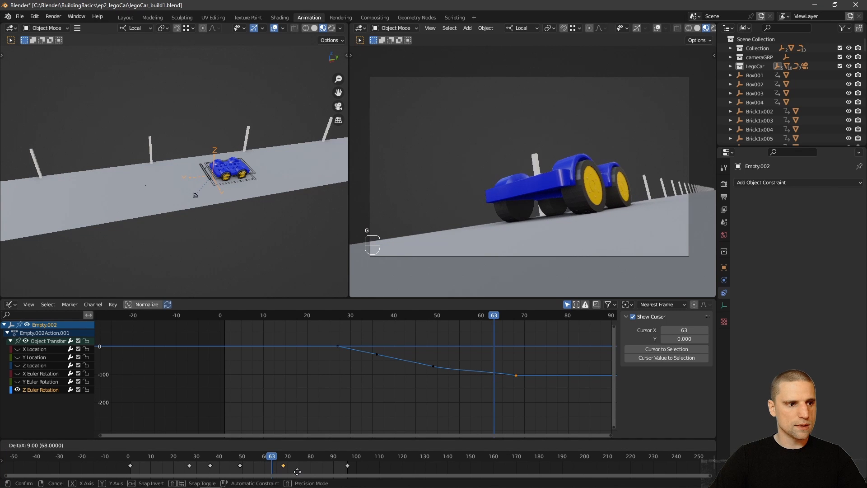
left_click(322, 472)
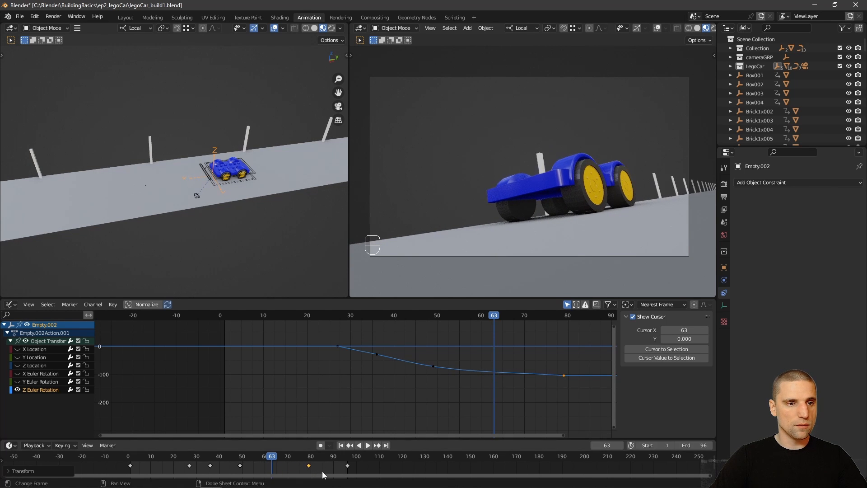
key("v")
left_click(537, 398)
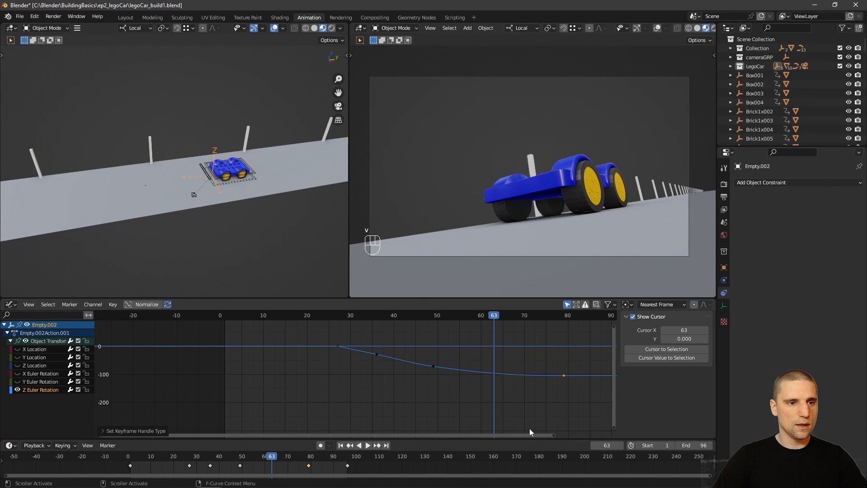
- Move the keyframe that starts Empty.002's Z rotation from frame 27 to frame 24 and set its handle type to Auto Clamped
left_click(360, 352)
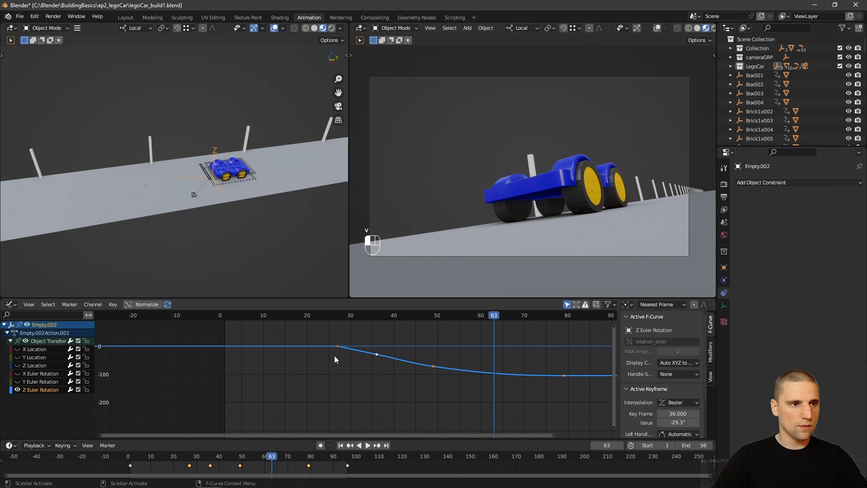
left_click(310, 395)
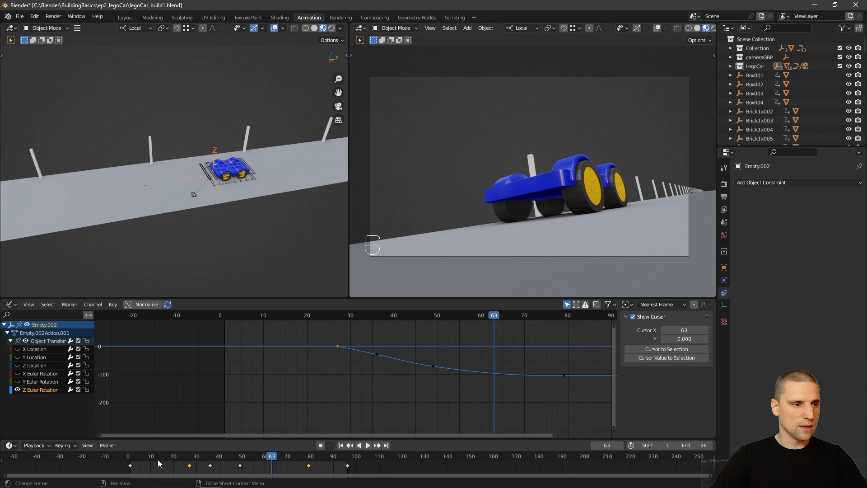
left_click(169, 464)
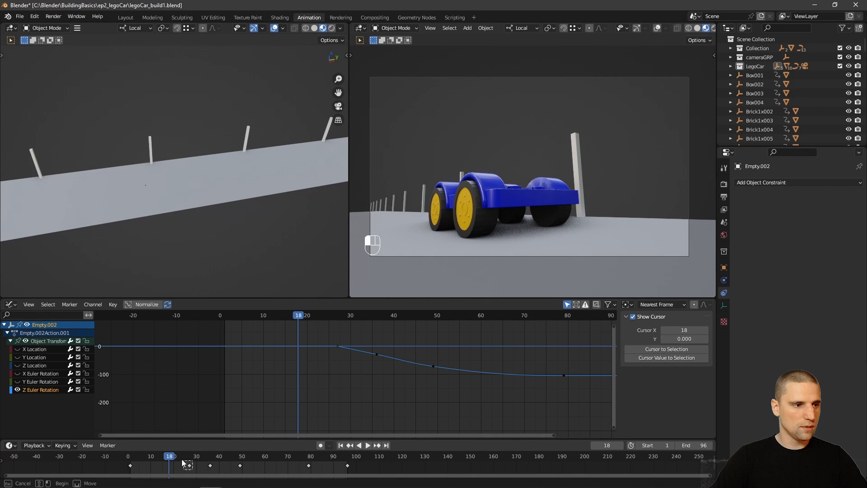
key("g")
left_click(216, 465)
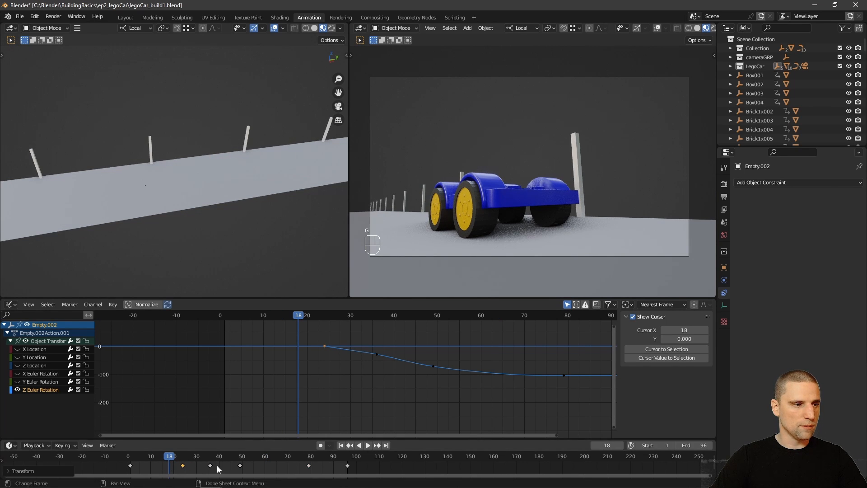
key("v")
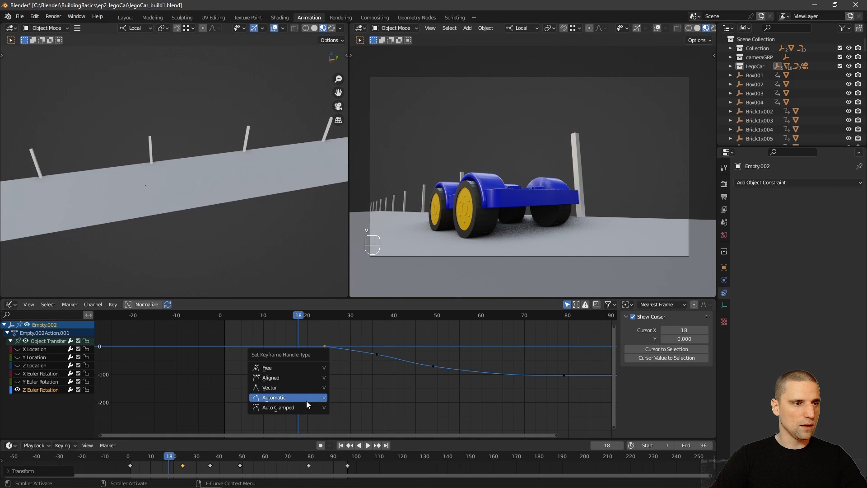
left_click(295, 407)
middle_click_drag(411, 367, 365, 345, "ctrl")
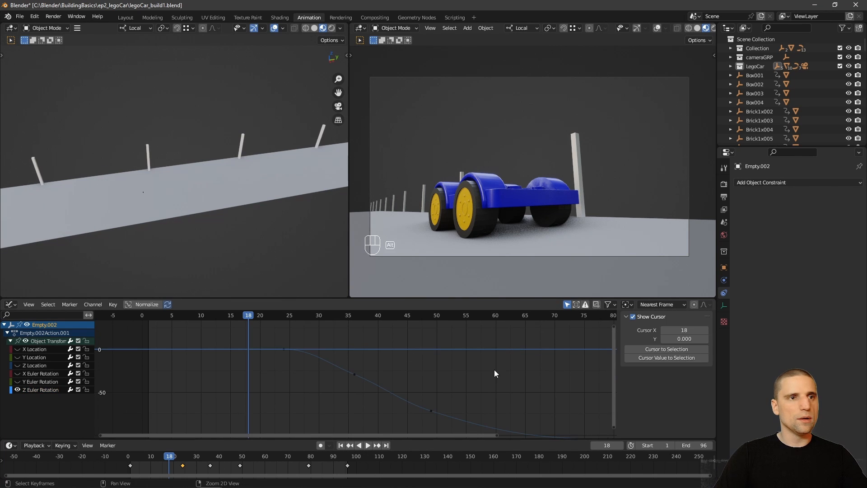
- Play the animation in a full-screen camera view to check the smoothed swing around the car
key("ctrl+alt+space")
key("alt+a")
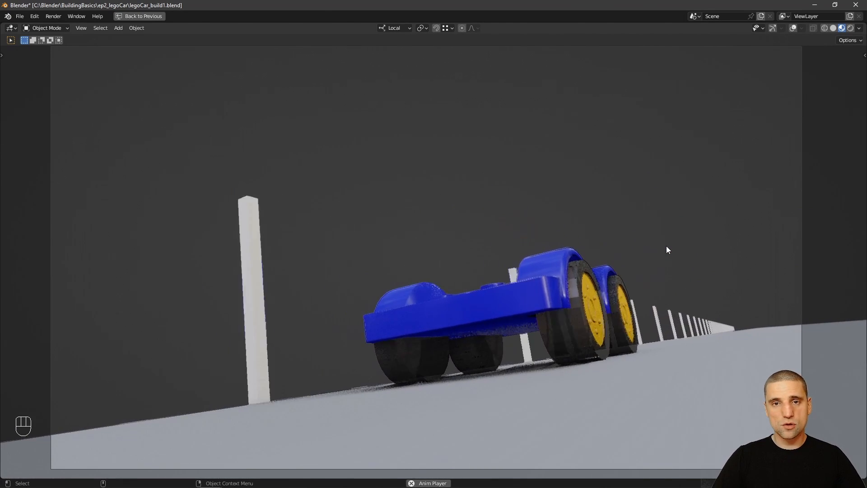
key("alt+q")
key("alt+grave")
- Select the camera and rotate it at frame 65 to reframe the car and tilt the horizon the other way
middle_click_drag(250, 188, 216, 203, "shift")
scroll(216, 203, "up", 2)
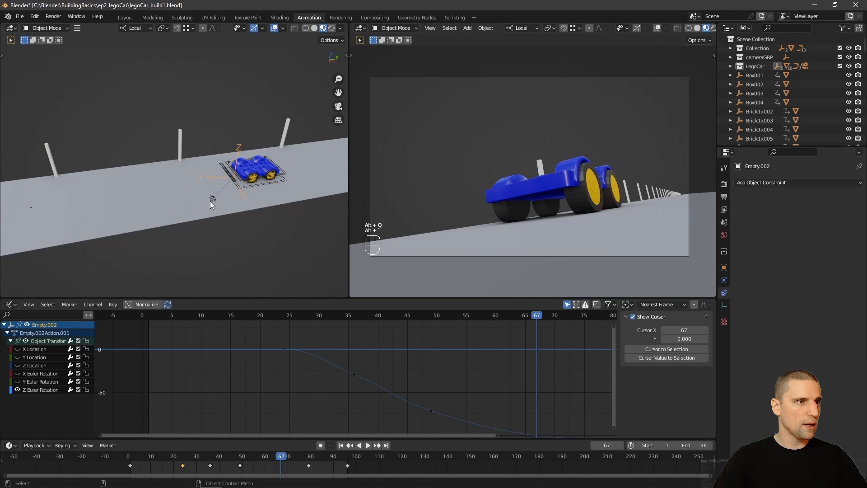
left_click(211, 202)
left_click(213, 200)
middle_click_drag(244, 242, 256, 254)
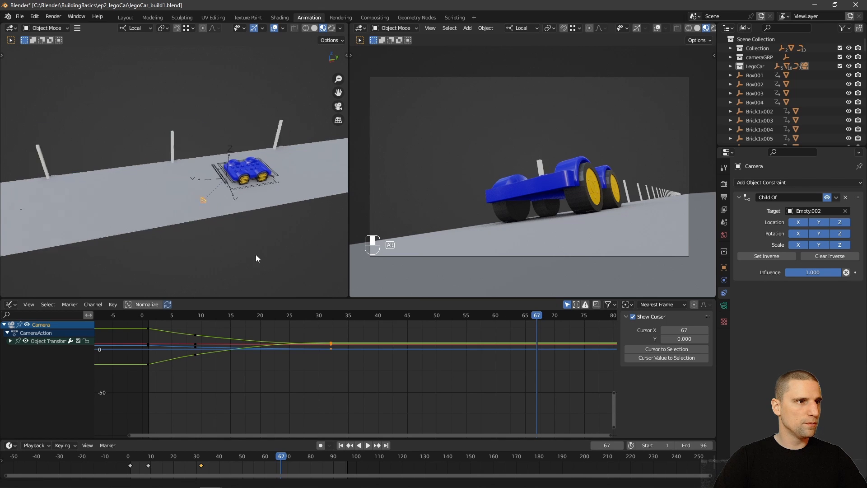
middle_click_drag(205, 197, 193, 188, "shift")
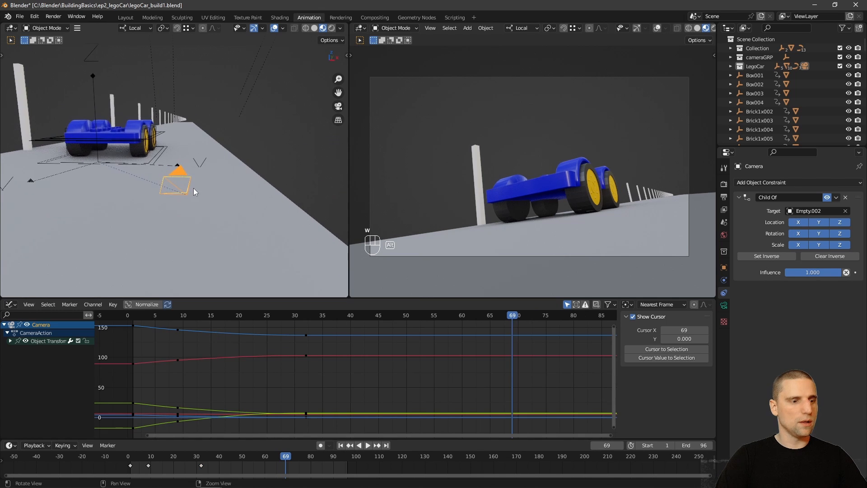
key("space")
key("r")
left_click_drag(217, 158, 188, 170, "alt")
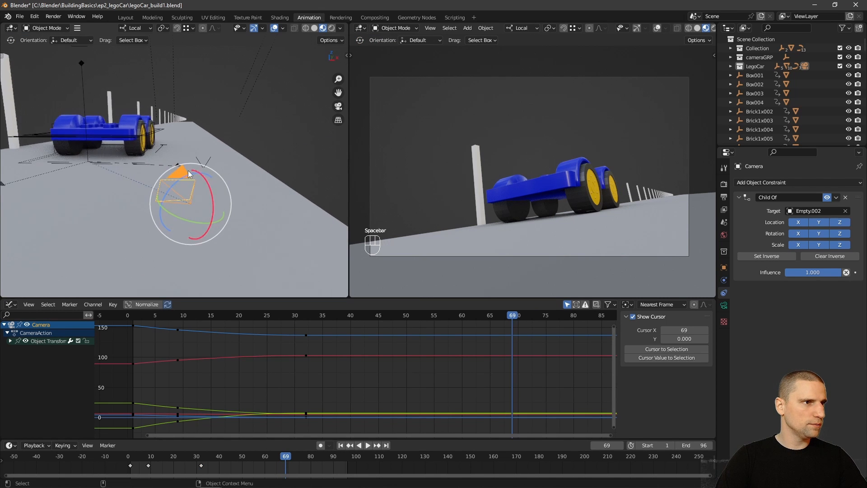
left_click_drag(173, 180, 204, 185)
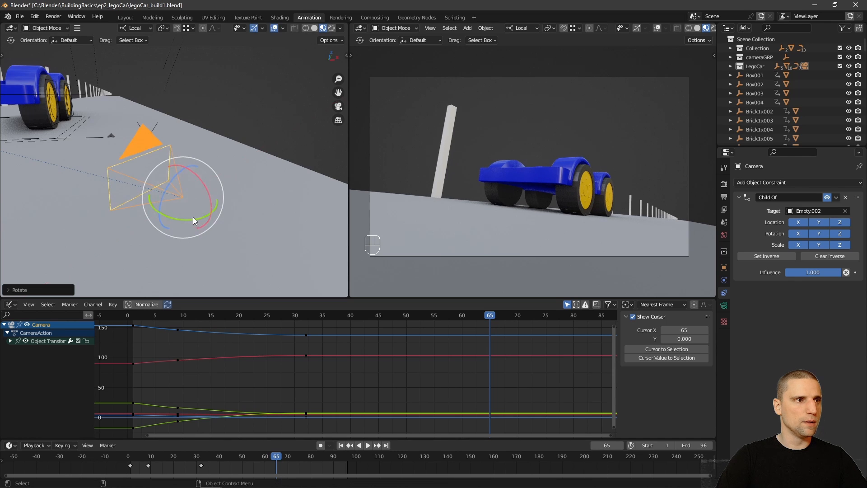
left_click_drag(194, 220, 189, 221)
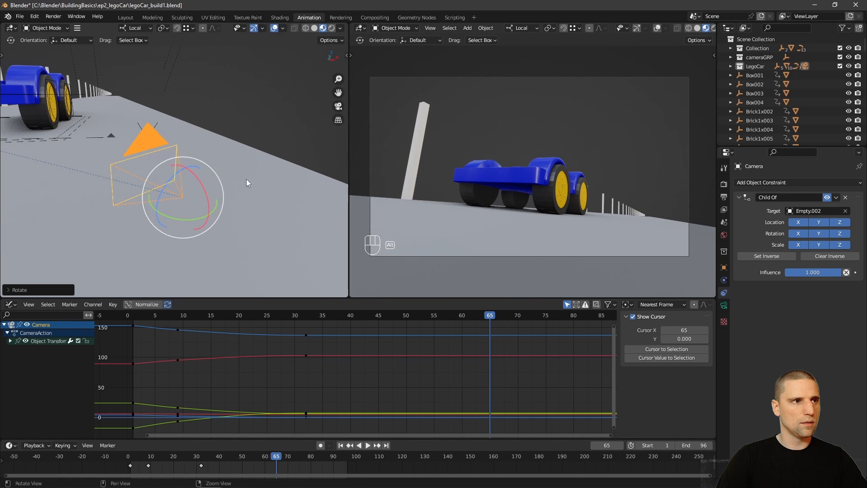
middle_click_drag(245, 179, 226, 159)
- Insert a Location & Rotation keyframe on the camera at frame 65 and change the handle type of its new keys
key("i")
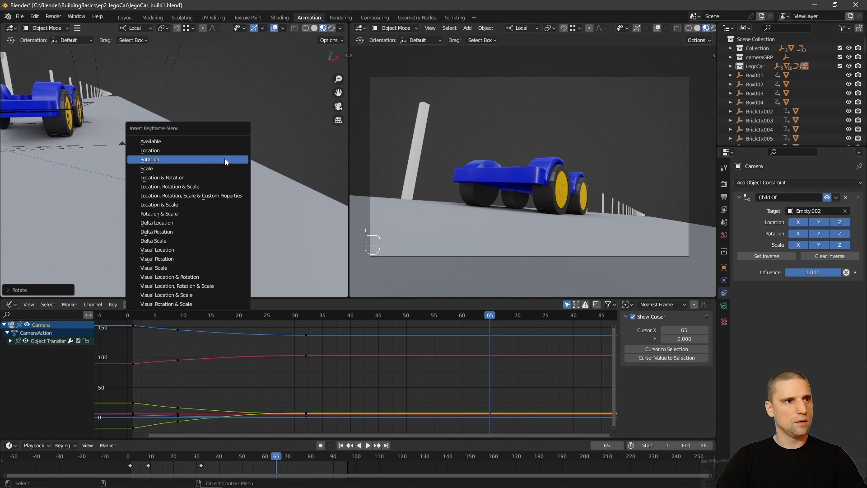
left_click(183, 178)
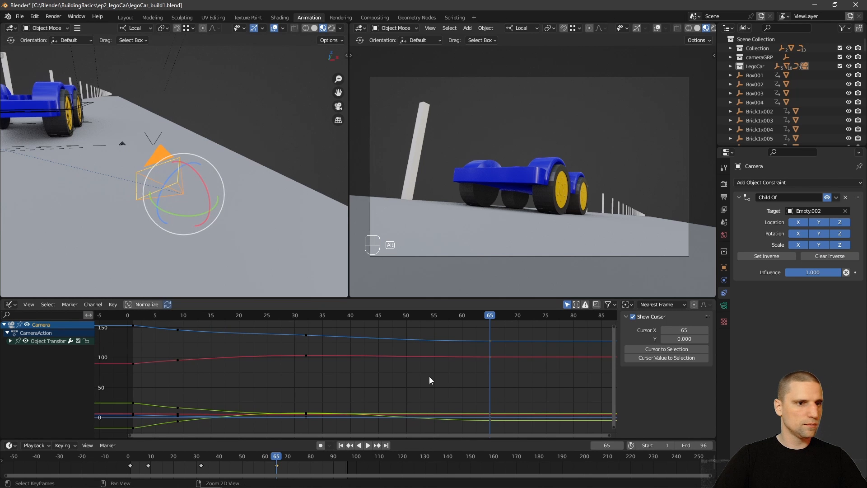
middle_click_drag(429, 376, 467, 351, "ctrl")
middle_click_drag(422, 379, 420, 373, "alt")
left_click_drag(391, 421, 350, 340)
left_click_drag(389, 400, 372, 334)
key("v")
left_click(380, 387)
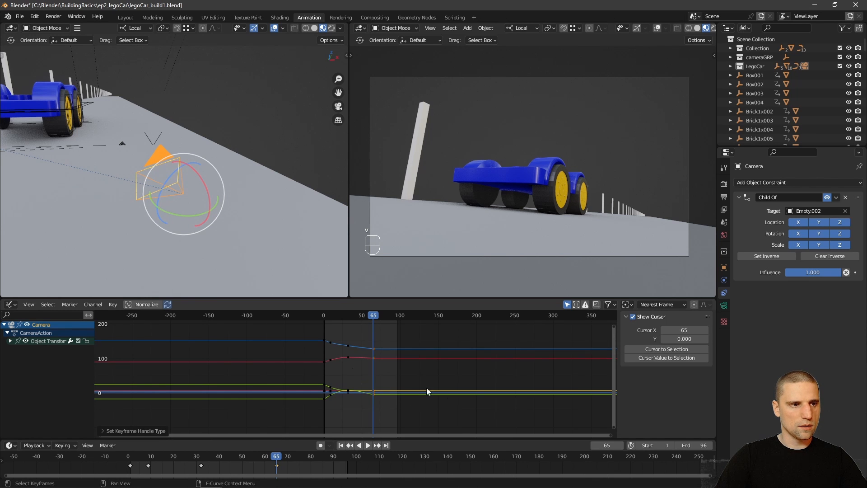
- Play the animation in a full-screen camera view to check the camera's new tilt
key("w")
left_click_drag(236, 205, 221, 208, "alt")
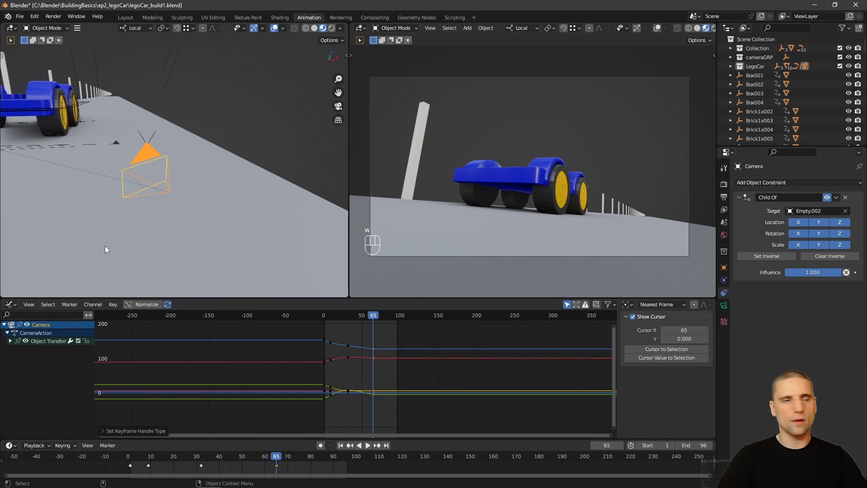
key("alt+q")
key("alt+grave")
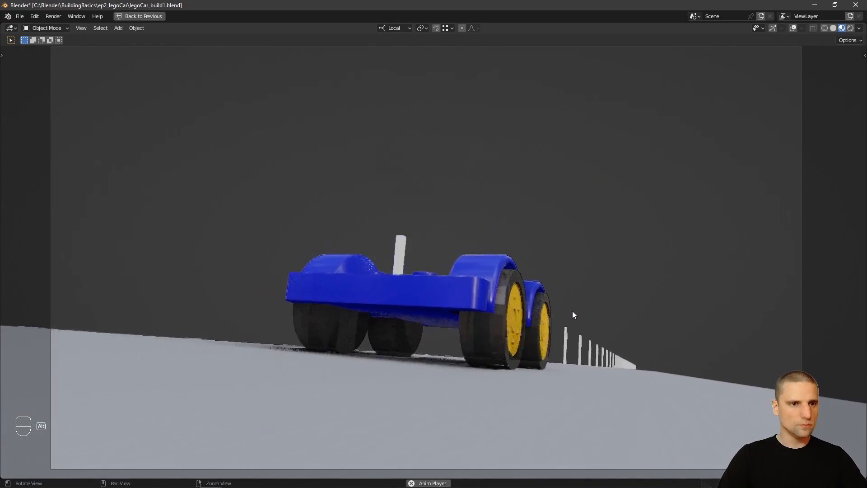
key("alt+q")
key("alt+grave")
- Insert keyframes on the camera at frames 58 and 53
left_click_drag(296, 453, 261, 459)
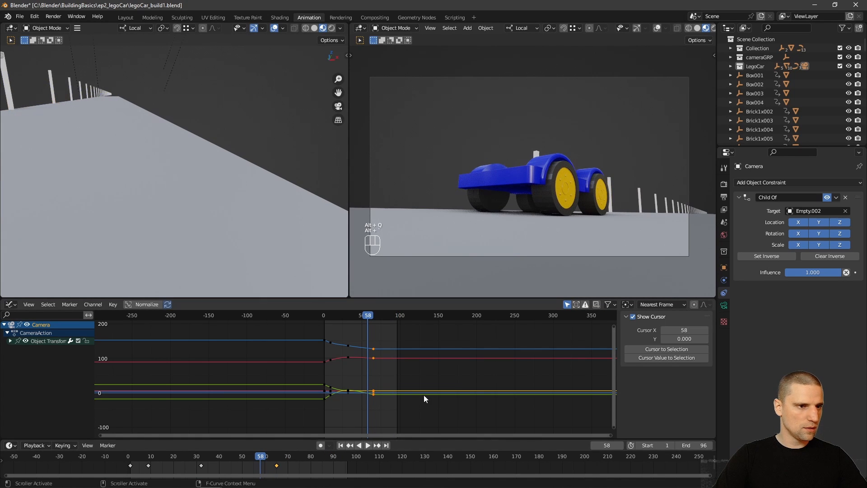
key("i")
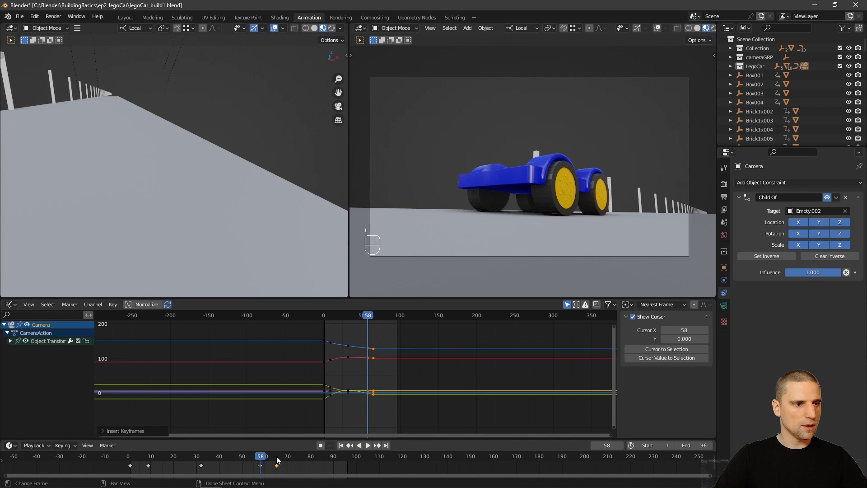
left_click_drag(266, 461, 250, 458)
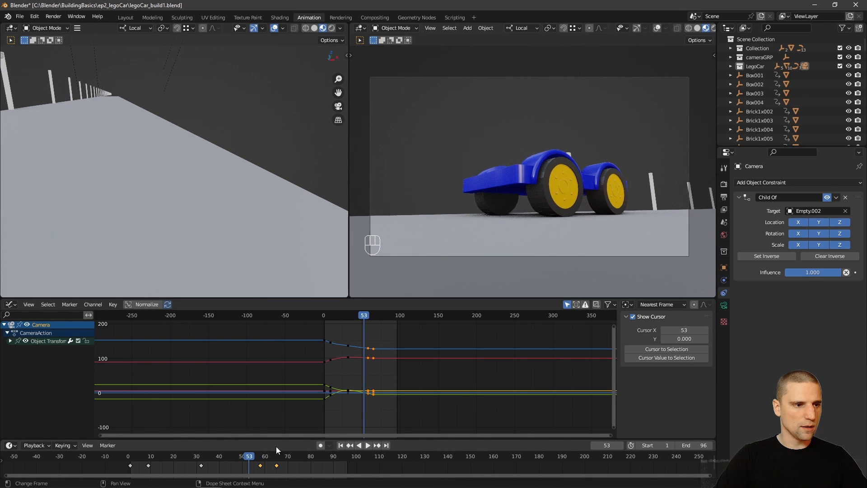
key("i")
left_click(499, 367)
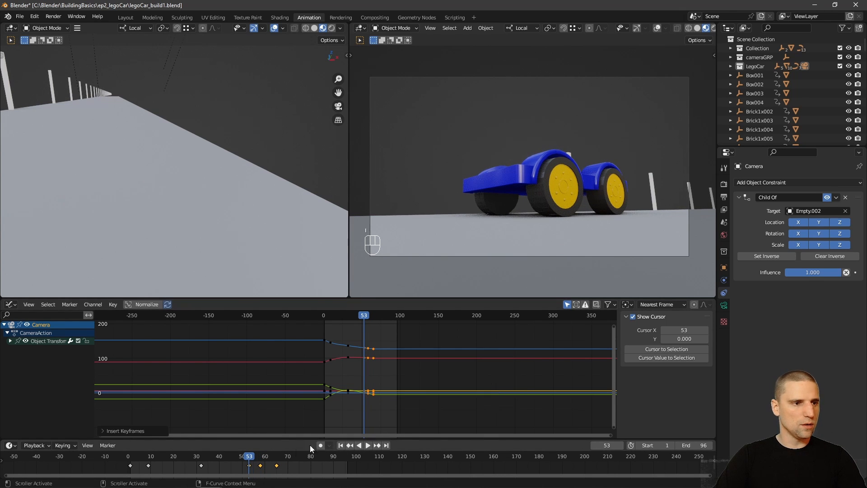
- Delete the camera's keyframe at frame 58
left_click(262, 467)
right_click(262, 465)
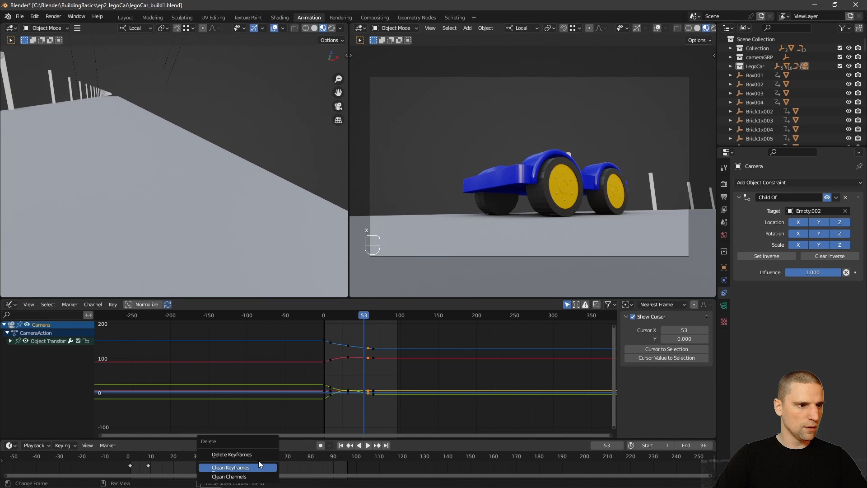
left_click(258, 460)
- Move the camera's last keyframe from frame 65 to frame 81 and set its handle type
key("g")
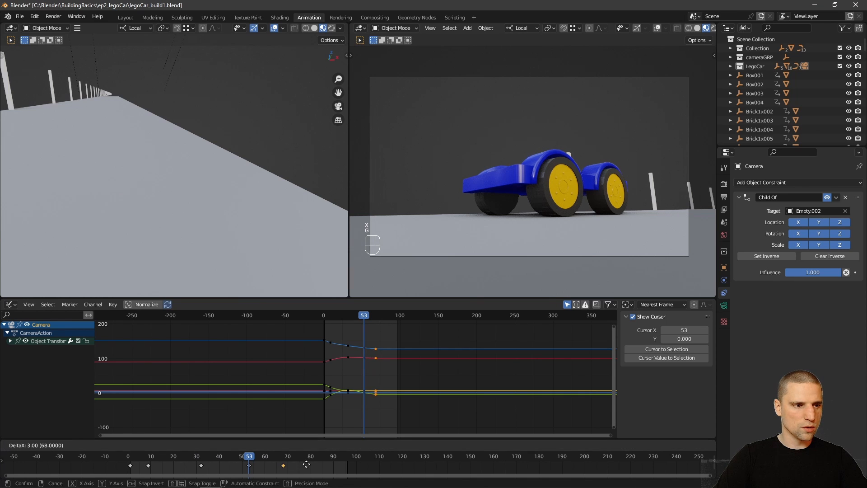
left_click(331, 466)
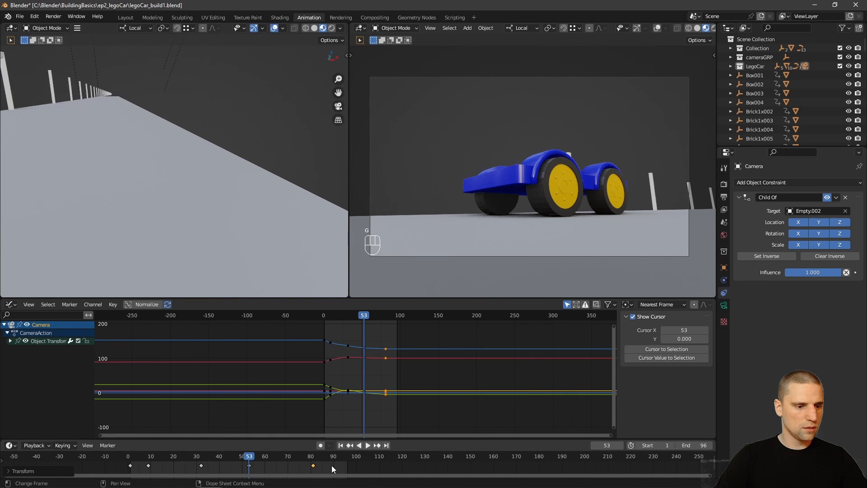
key("v")
left_click(304, 477)
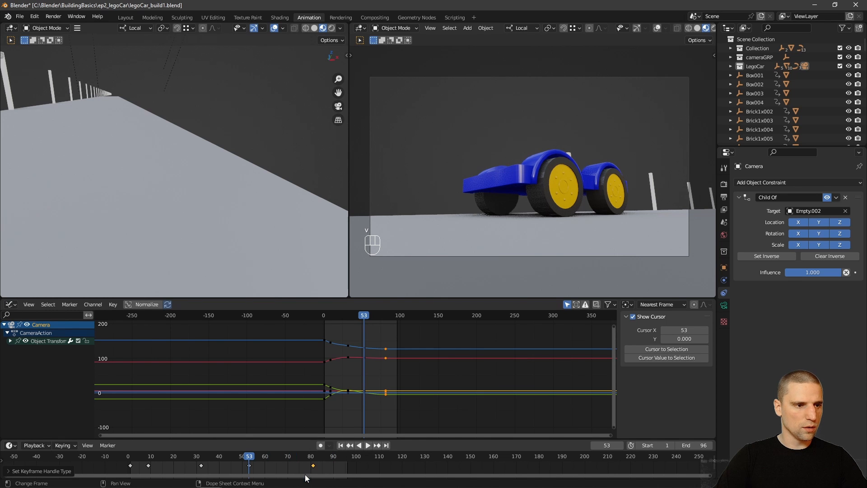
- Play the animation in a full-screen camera view to check the retimed camera tilt
key("ctrl+alt+space")
key("alt+a")
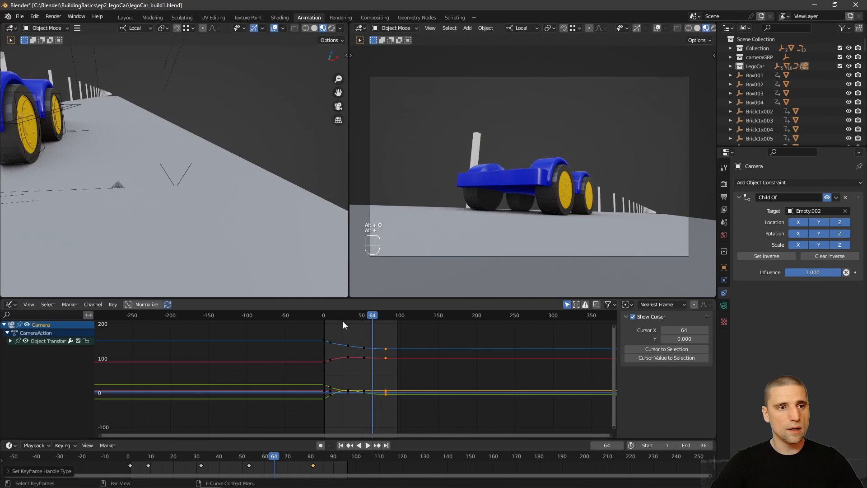
key("space")
key("ctrl+alt+space")
- Select the camera's parent empty, Empty.002, and reveal, select and frame all its animation curves
middle_click_drag(192, 156, 159, 105)
left_click(148, 114)
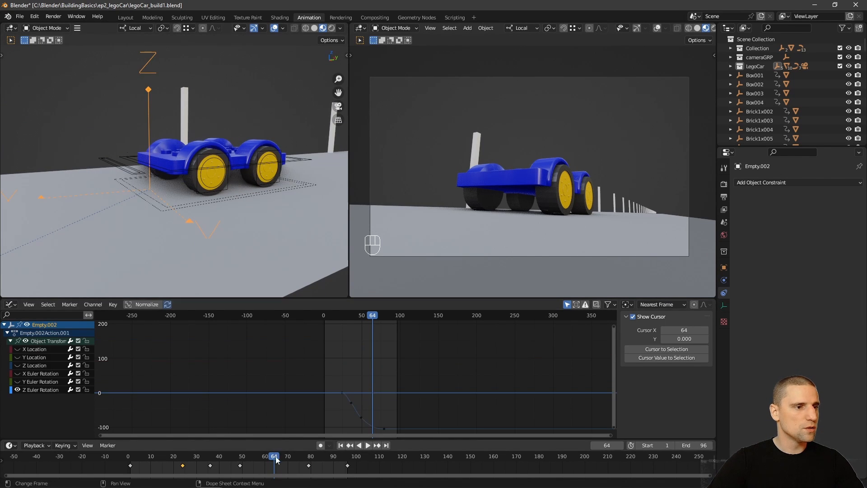
middle_click_drag(416, 410, 427, 368)
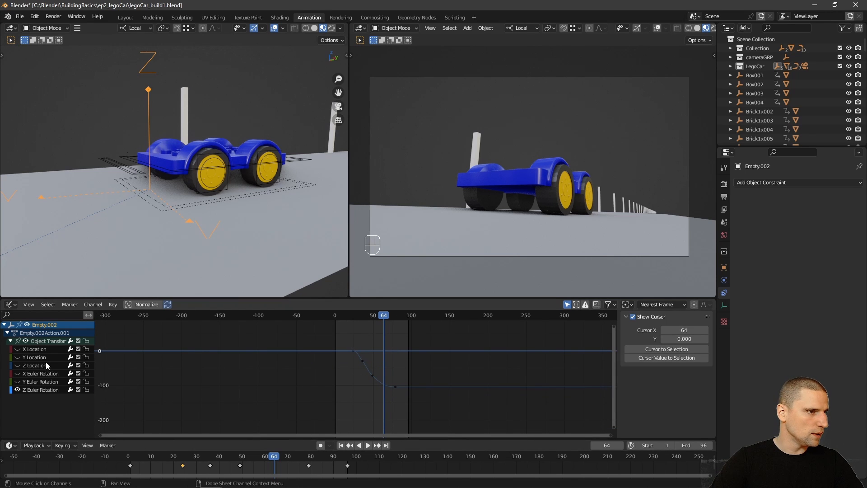
key("alt+h")
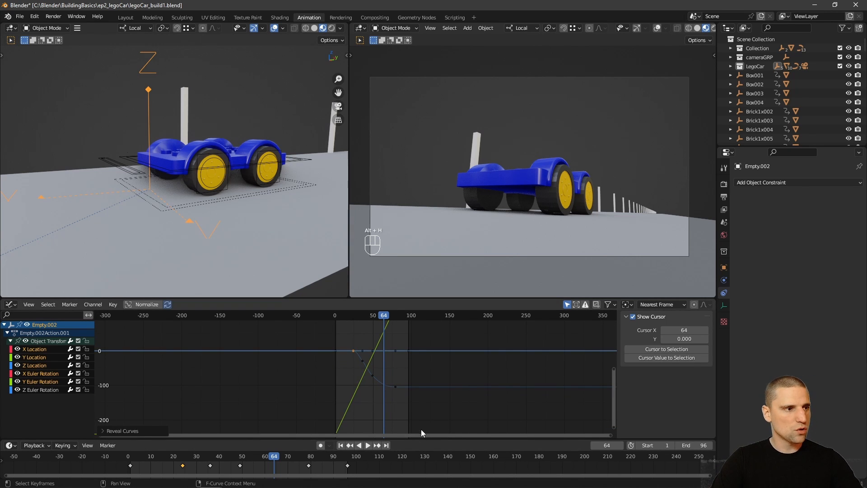
key("a")
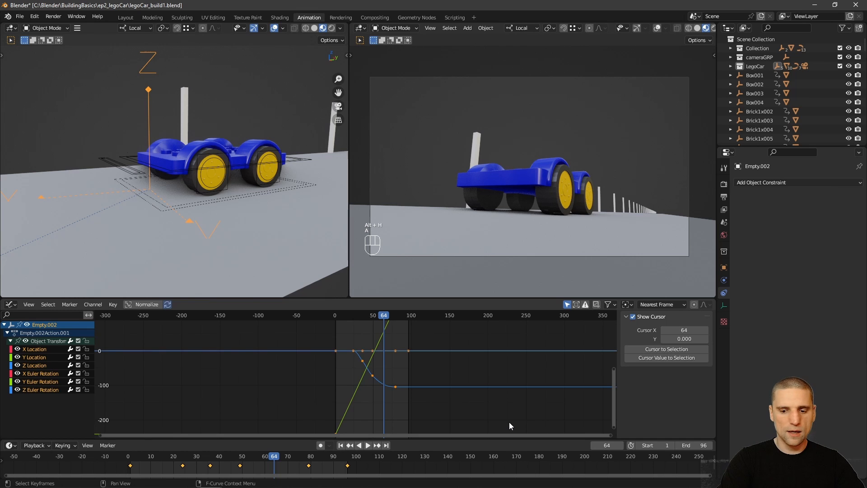
key("KP_Decimal")
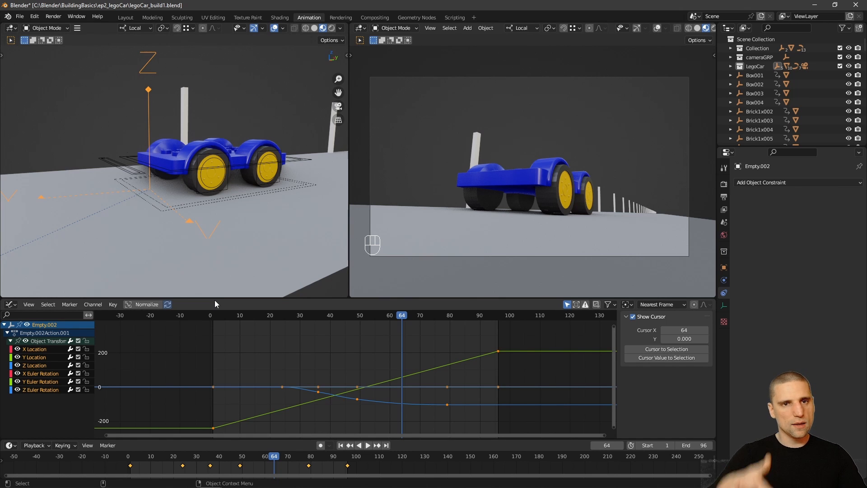
- Insert a location keyframe on Empty.002 at frame 61
left_click_drag(257, 455, 240, 459)
key("space")
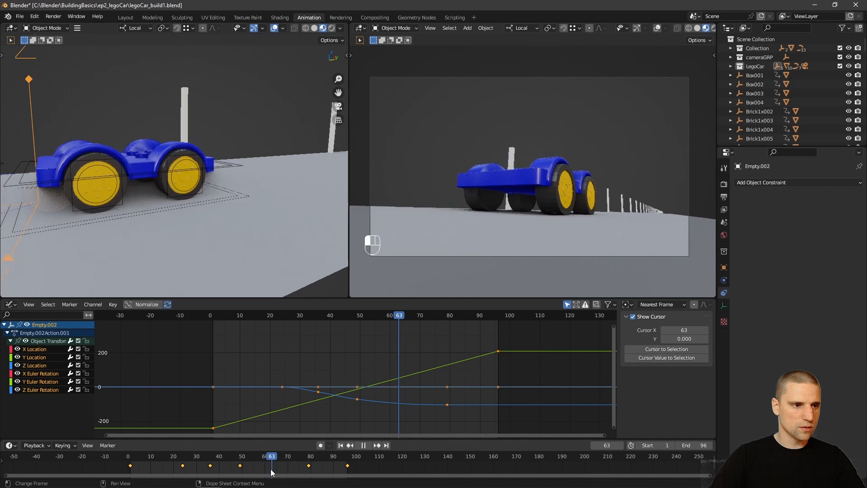
key("Escape")
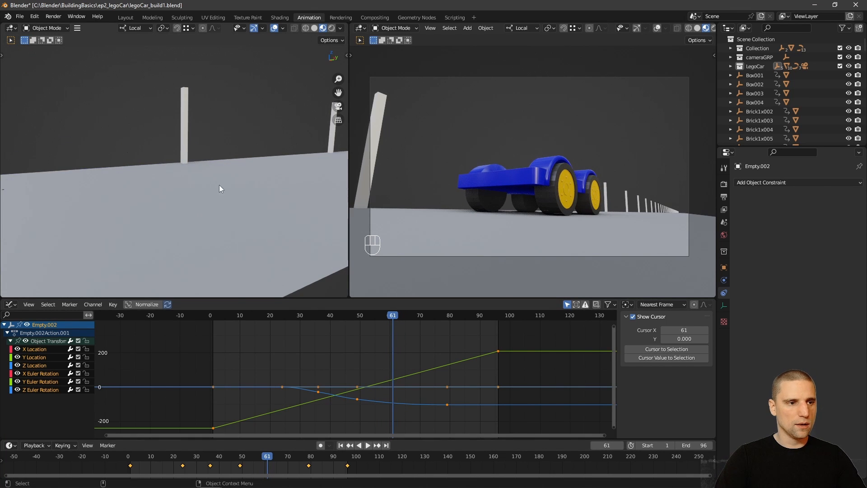
key("i")
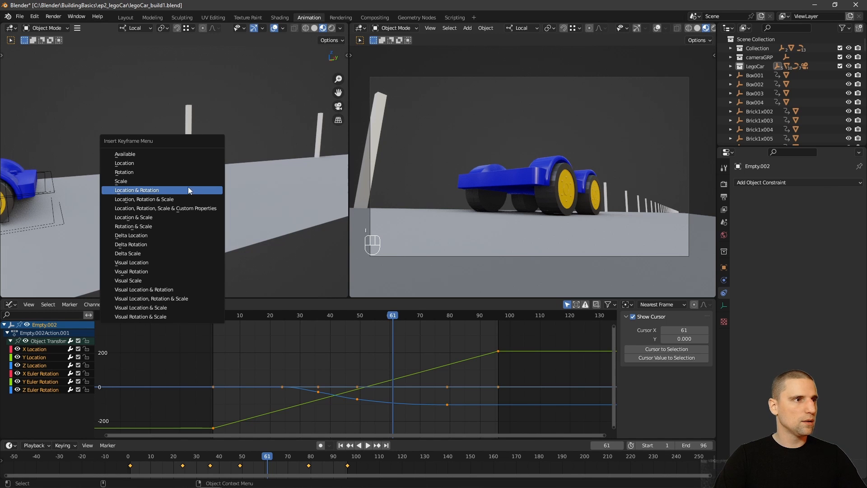
left_click(153, 163)
key("space")
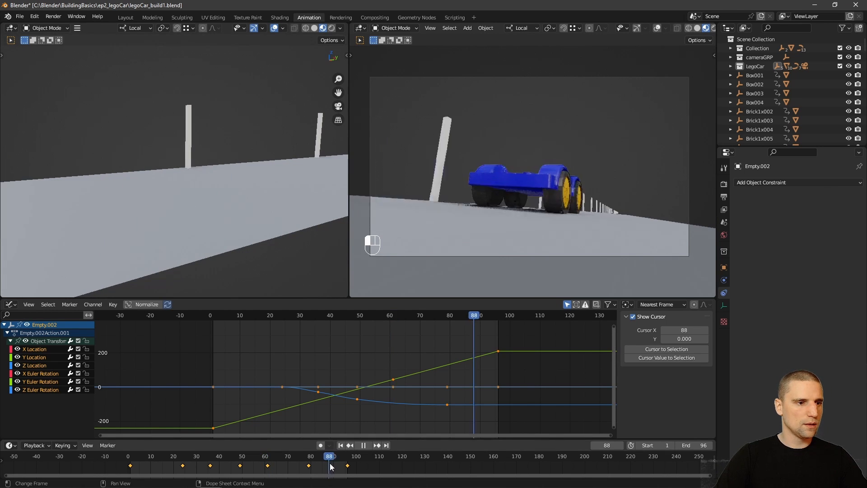
- Go to frame 96, centre the view on Empty.002 and activate the Move tool
left_click_drag(330, 465, 347, 467)
right_click_drag(224, 170, 163, 159, "alt")
key("w")
key("f")
left_click_drag(175, 129, 133, 133)
left_click_drag(171, 127, 247, 153, "alt")
key("ctrl+z")
key("ctrl+z")
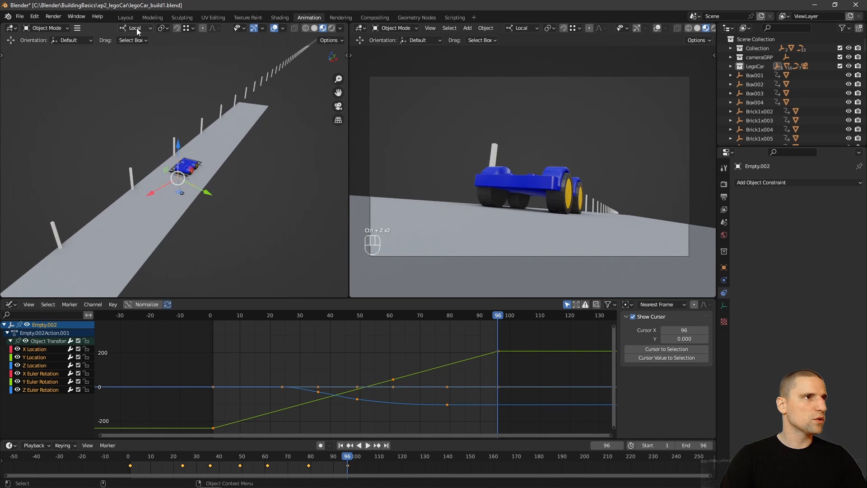
- In Global orientation, raise Empty.002 above the road and pull it back behind the car, then keyframe its location at frame 96
left_click(136, 28)
left_click(120, 57)
left_click_drag(229, 196, 199, 203, "alt")
key("g")
key("z")
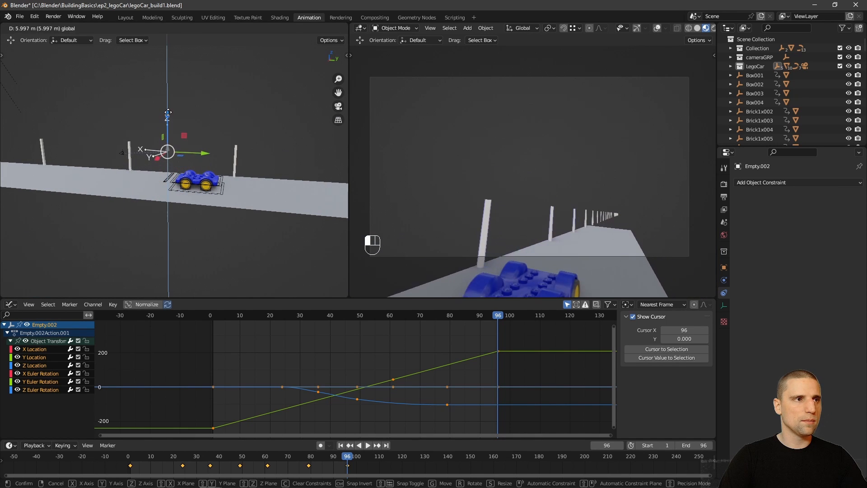
left_click_drag(168, 112, 101, 126)
scroll(225, 175, "up", 3)
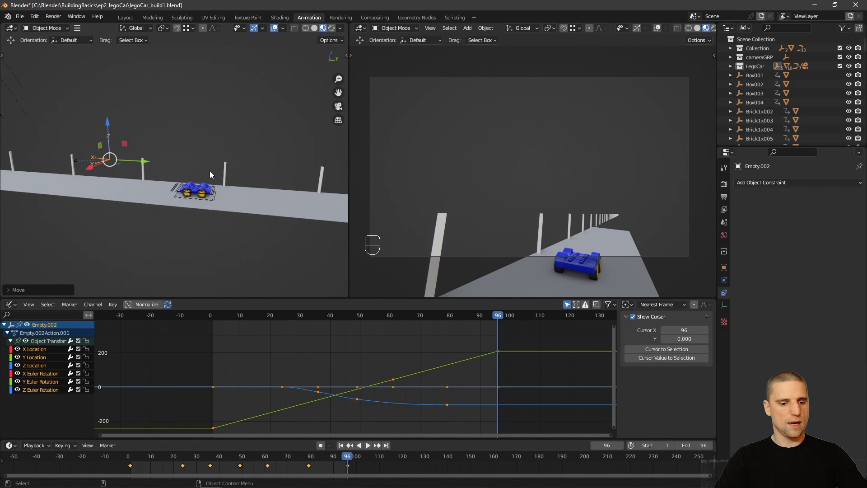
key("i")
left_click(197, 172)
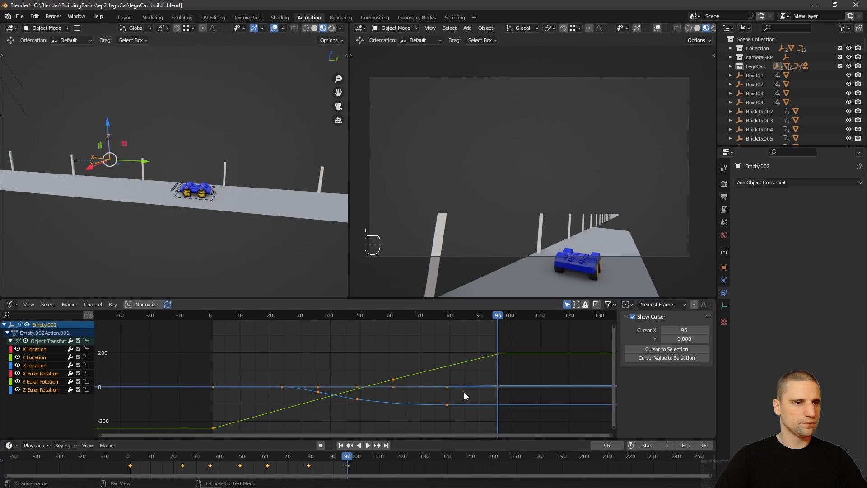
- Isolate the Z Location curve of Empty.002 in the graph and frame it
middle_click_drag(457, 396, 444, 389)
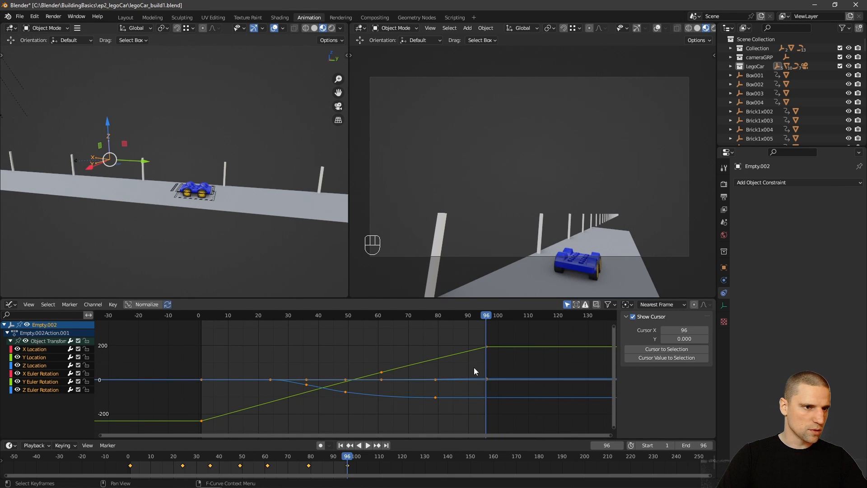
left_click(476, 354)
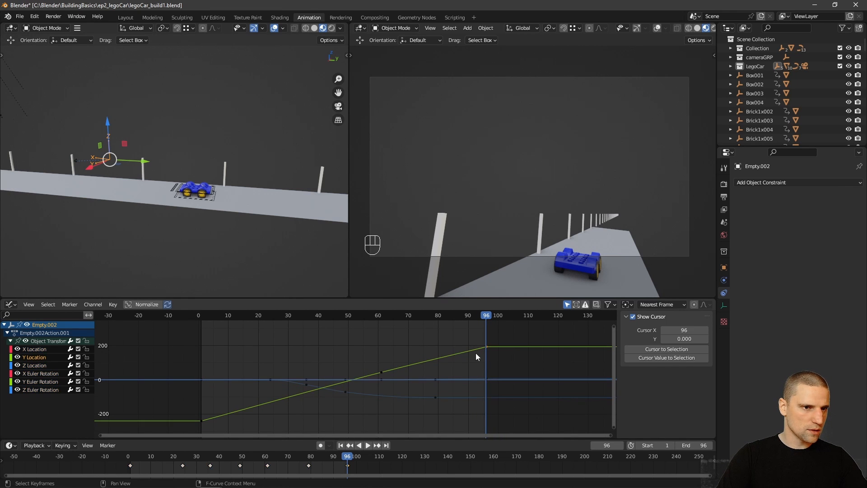
left_click(41, 366)
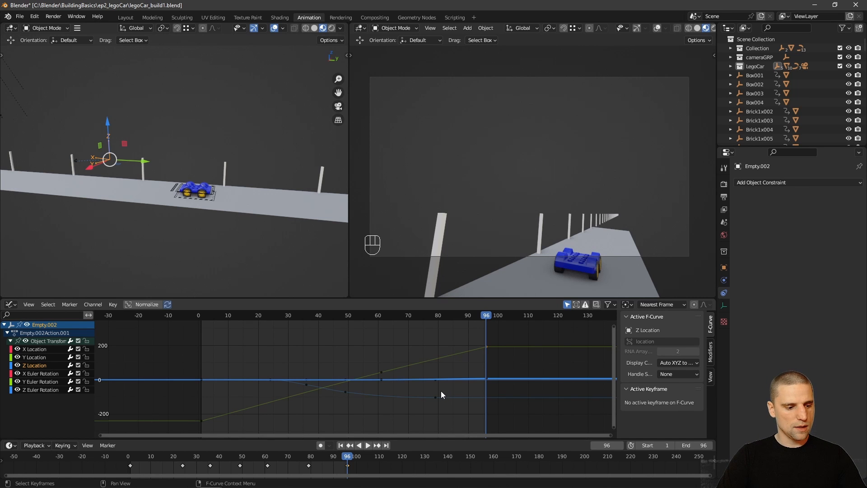
key("shift+h")
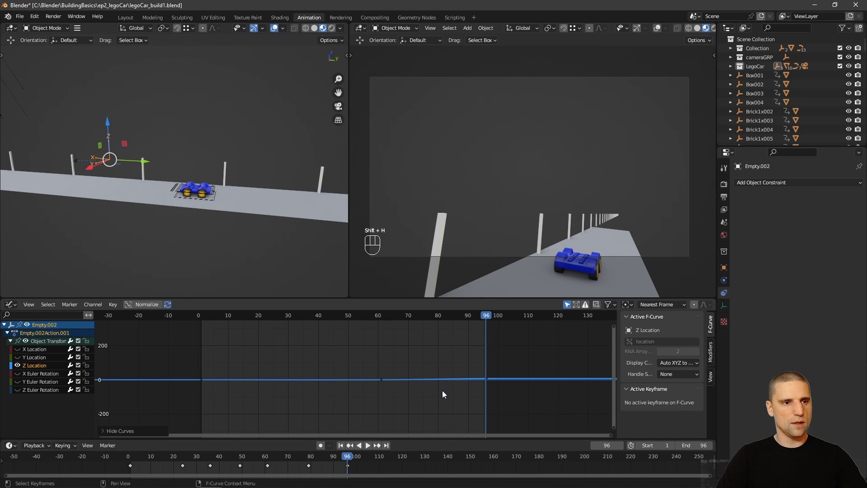
key("a")
key("KP_Decimal")
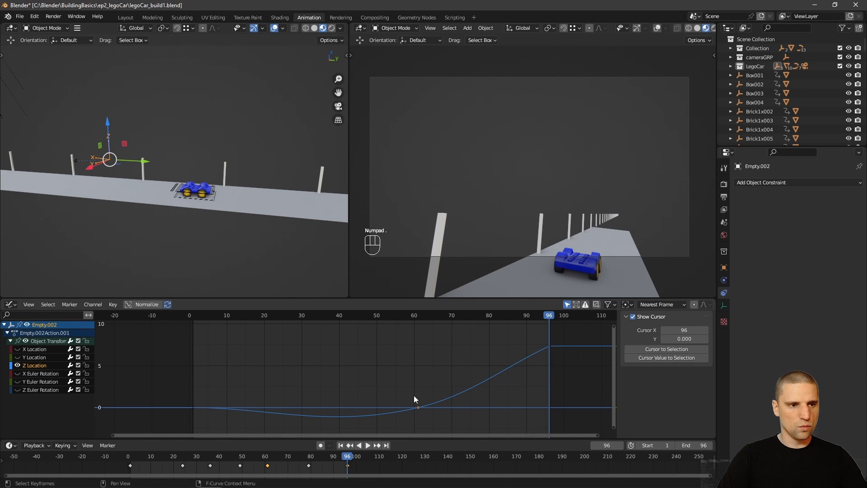
- Set the handle type of the Z Location keyframe at frame 61 to Auto Clamped
left_click_drag(413, 402, 449, 435)
key("v")
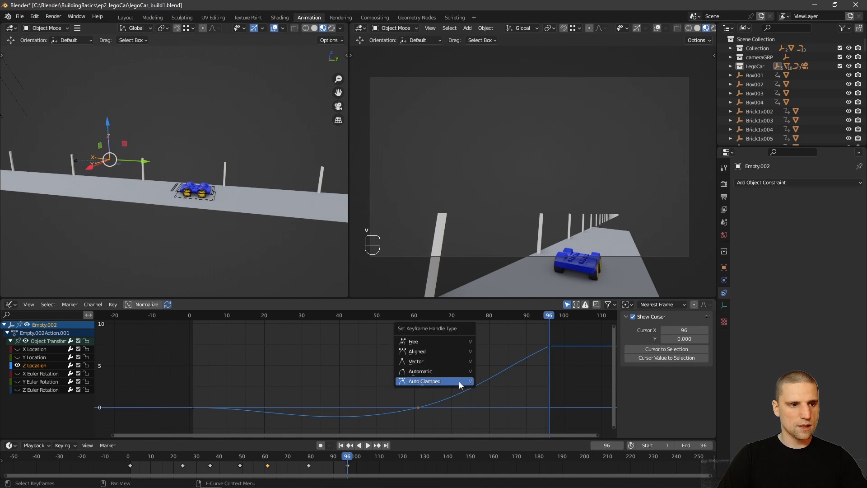
left_click(444, 382)
middle_click_drag(548, 364, 538, 365)
- Play the animation in a full-screen camera view to check the camera's rise at the end
key("w")
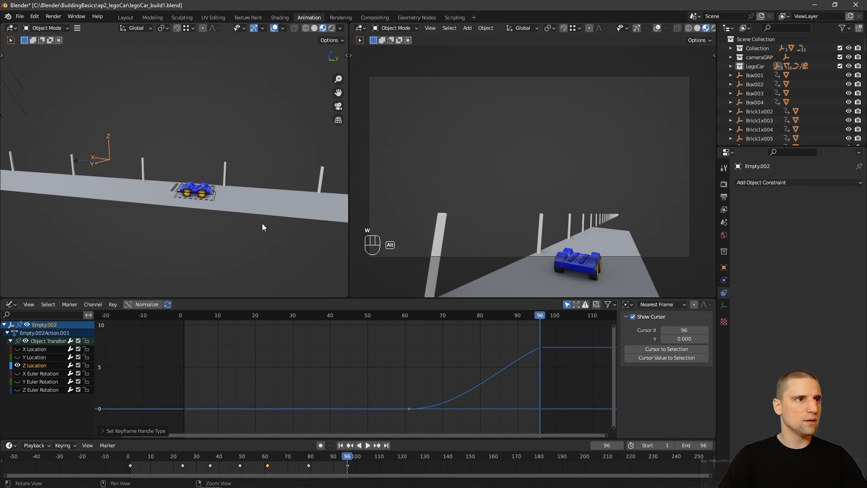
key("alt+q")
key("alt+grave")
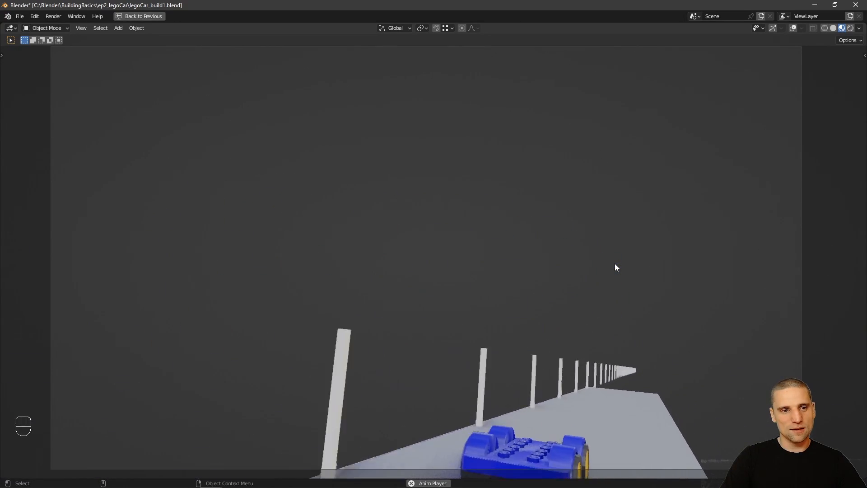
key("Escape")
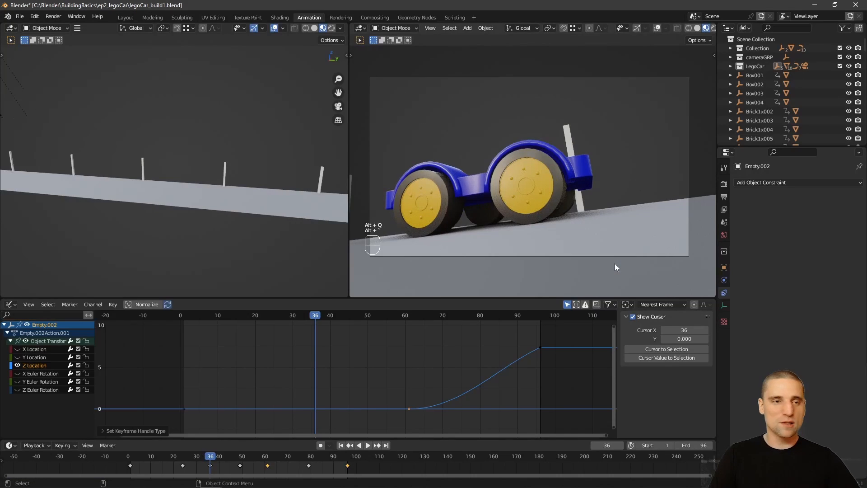
- Go to frame 96 and select the camera beside its parent empty
left_click(349, 460)
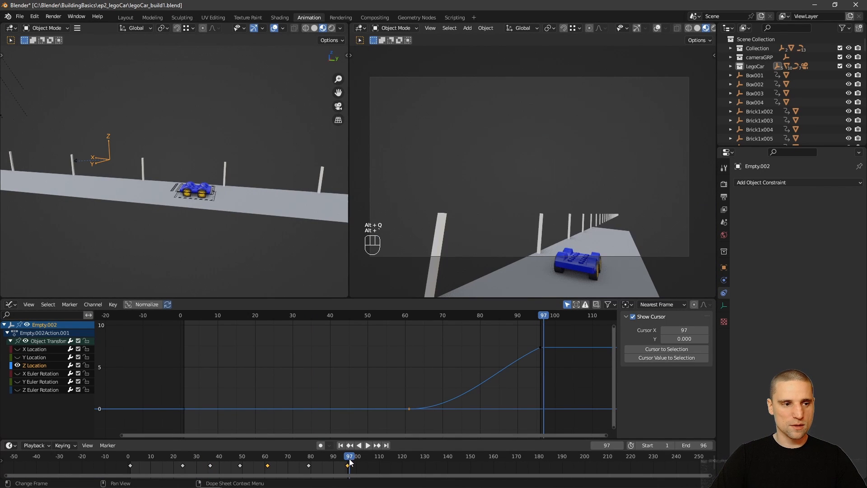
left_click_drag(349, 460, 347, 457)
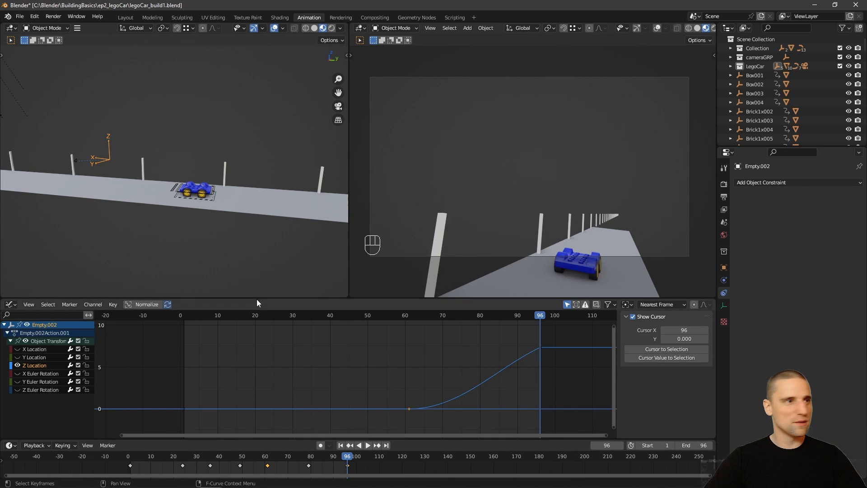
middle_click_drag(150, 184, 153, 187, "alt")
right_click_drag(153, 186, 141, 192, "alt")
middle_click_drag(141, 192, 167, 203, "alt")
right_click_drag(167, 204, 174, 224, "alt")
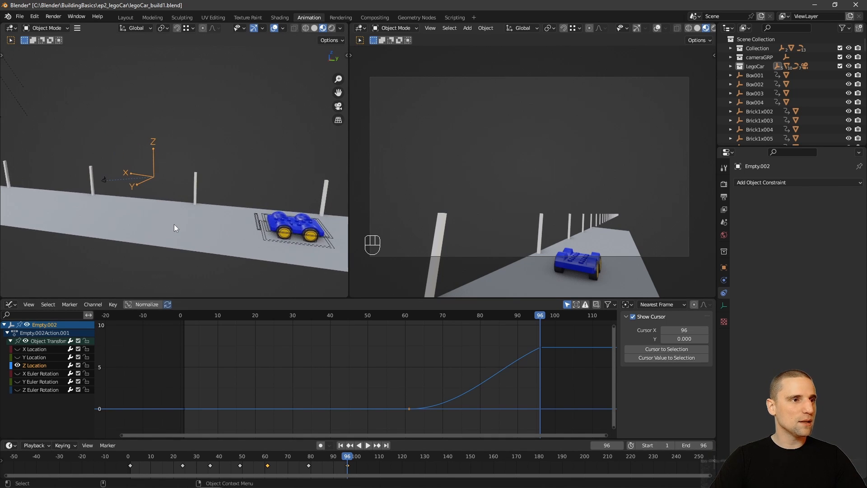
left_click_drag(179, 212, 188, 158, "alt")
left_click(181, 115)
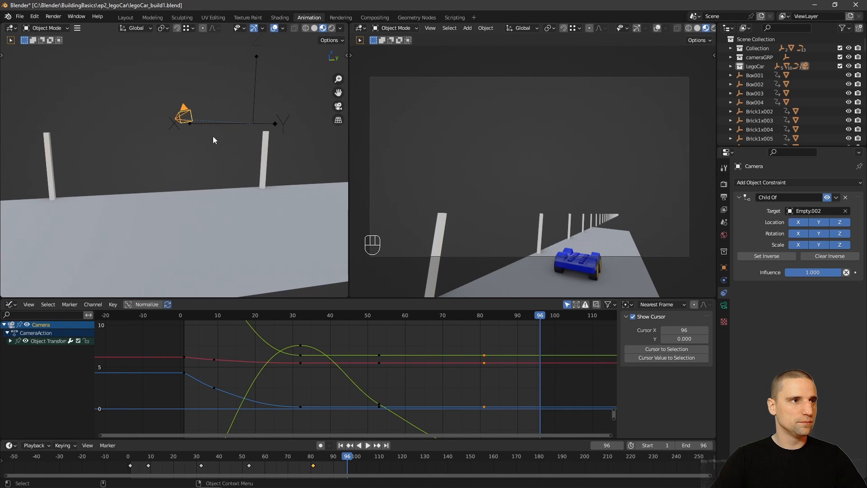
- Insert a rotation keyframe on the camera at frame 71
left_click_drag(322, 459, 293, 460)
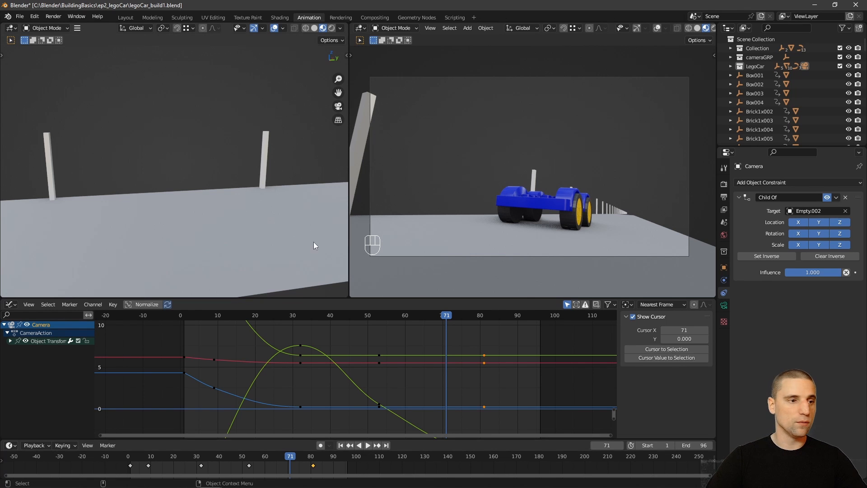
left_click_drag(253, 197, 207, 190, "alt")
key("f")
scroll(239, 206, "down", 4)
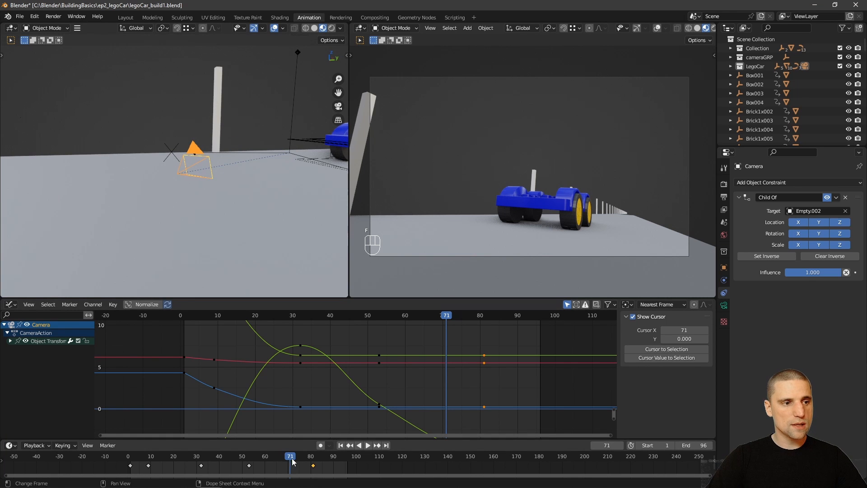
mouse_move(292, 461)
left_mouse_down()
mouse_move(281, 461)
mouse_move(289, 461)
left_mouse_up()
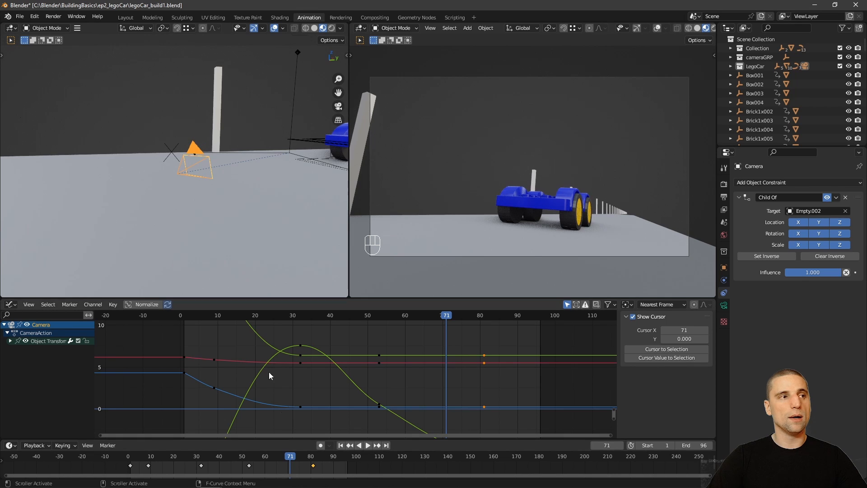
scroll(229, 174, "down", 2)
key("i")
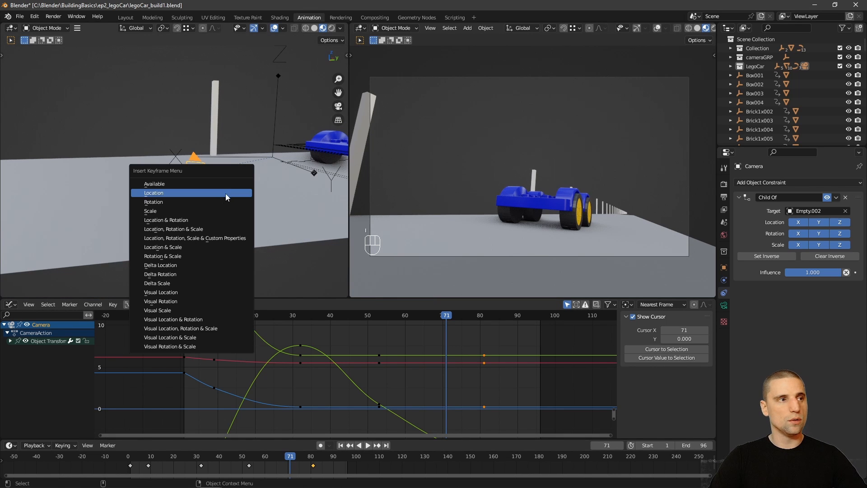
left_click(194, 203)
- Return to frame 96 and activate the Rotate tool on the camera with Local transform orientation
left_click(351, 464)
key("space")
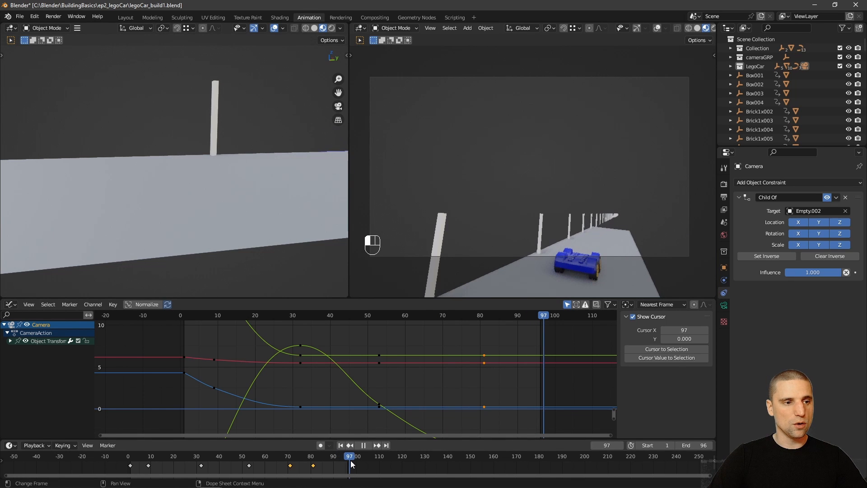
left_click_drag(349, 460, 348, 460)
key("f")
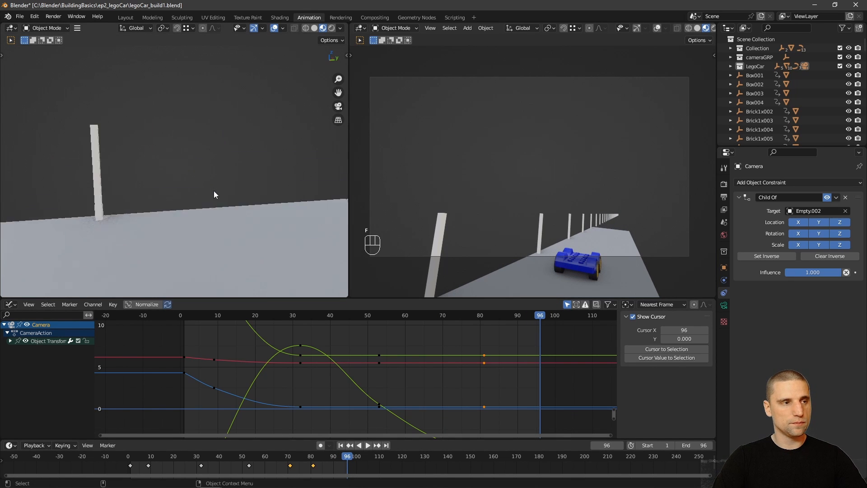
right_click_drag(214, 190, 178, 138, "alt")
key("space")
key("r")
left_click_drag(196, 154, 250, 110, "alt")
left_click(134, 28)
left_click(137, 84)
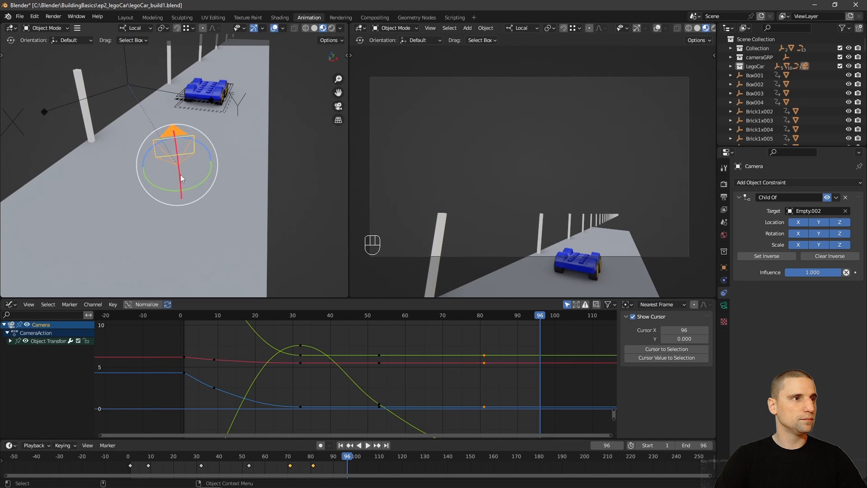
- Rotate the camera down toward the car, fine-tune its angle and insert a keyframe at frame 96
mouse_move(180, 176)
left_mouse_down()
mouse_move(202, 160)
mouse_move(235, 157)
mouse_move(195, 157)
mouse_move(179, 184)
left_mouse_up()
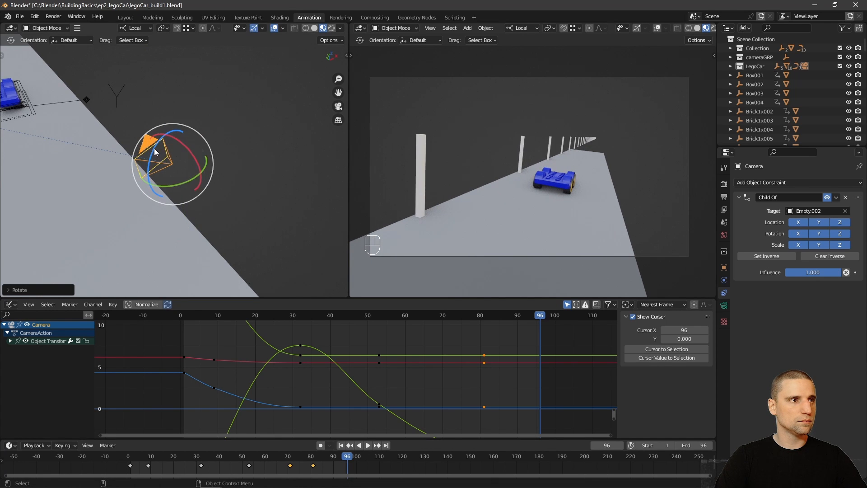
left_click_drag(154, 148, 158, 141)
left_click(230, 165)
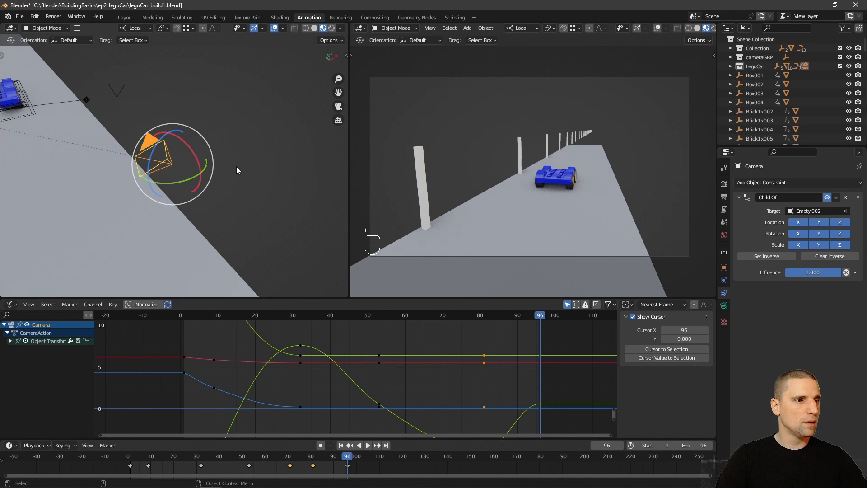
- Step back from frame 96 and delete the camera's keyframe at frame 81, then scrub to frame 88 to check the motion
key("Home")
scroll(244, 227, "down", 3)
key("Left")
key("w")
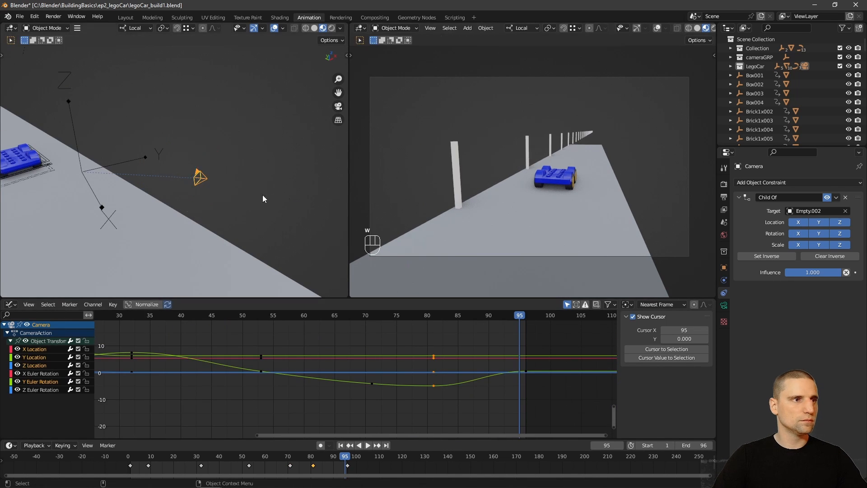
key("Left")
key("Left")
key("Left")
key("Left")
key("Left")
key("Left")
key("Left")
key("Left")
key("Left")
key("Left")
key("Left")
key("Left")
key("Left")
key("Left")
key("Left")
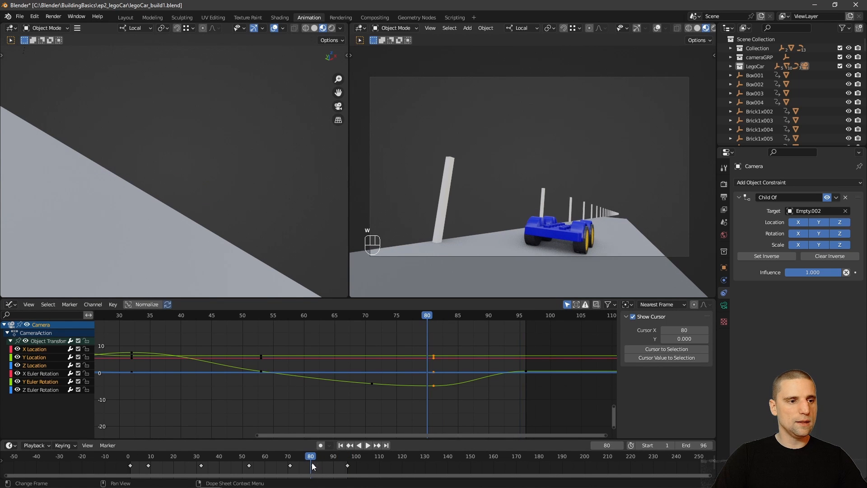
key("x")
left_click(311, 454)
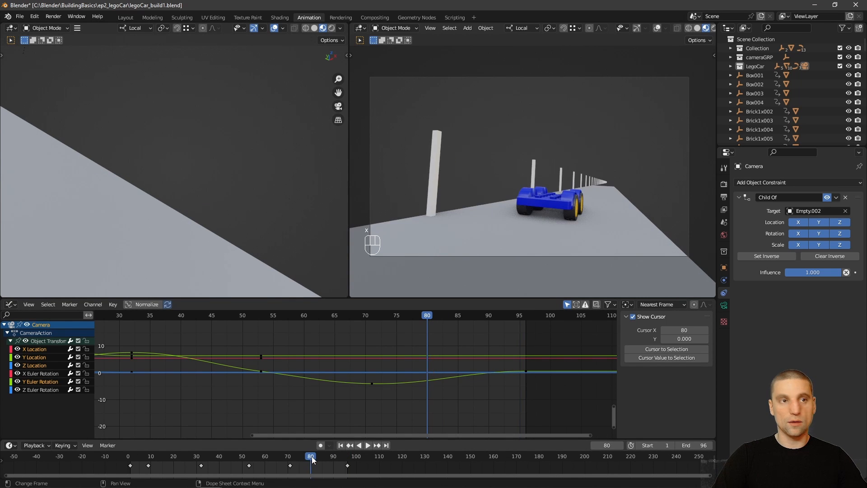
left_click_drag(308, 458, 329, 464)
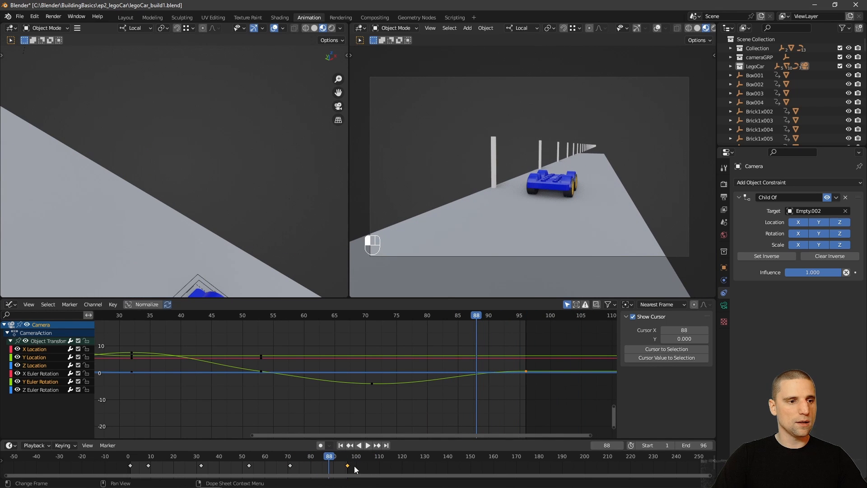
- Set the camera's frame 96 keyframe handles to Vector and review the camera move
key("v")
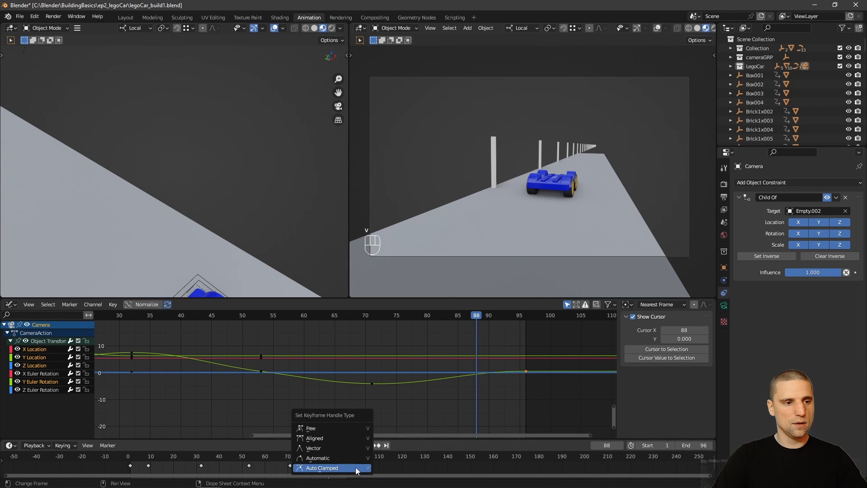
left_click(342, 448)
left_click_drag(319, 457, 276, 449)
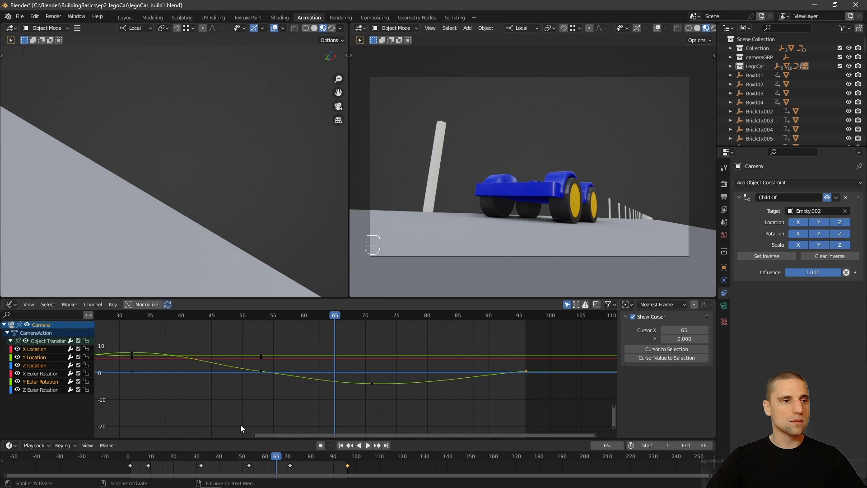
key("space")
left_click_drag(277, 456, 127, 459)
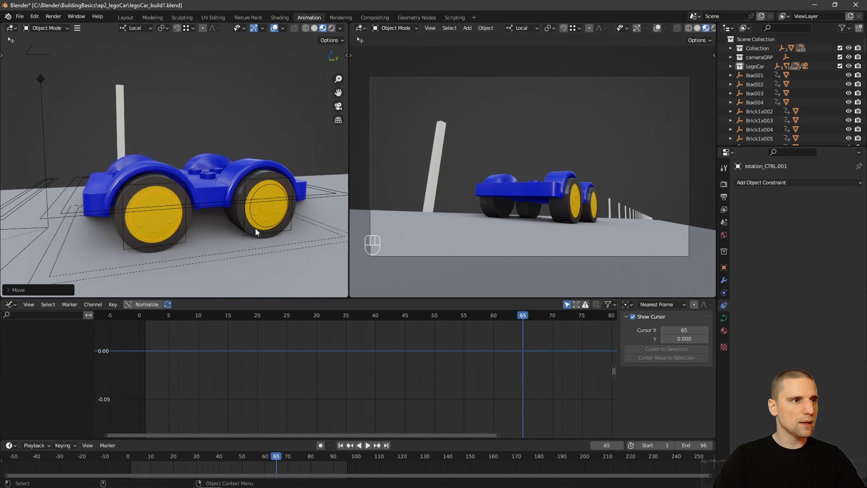
- Select the rotation controls of all four wheels on the Lego car
left_click(258, 224, "shift")
middle_click_drag(230, 219, 191, 212)
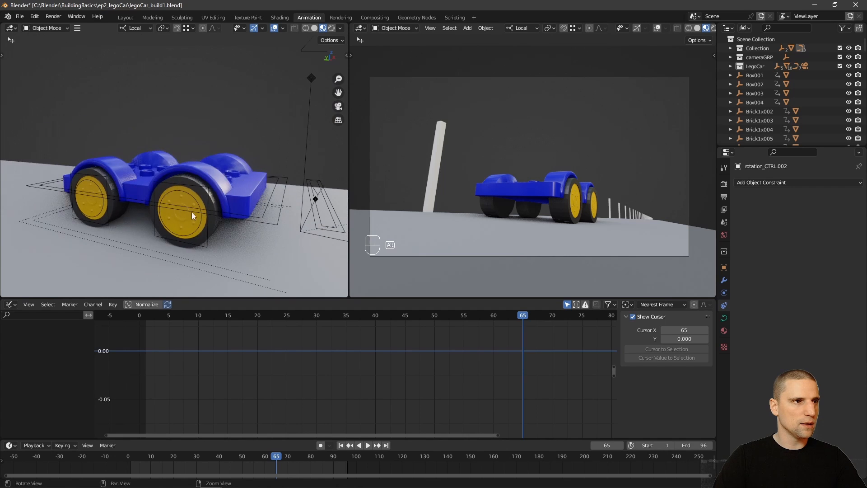
left_click(92, 217, "shift")
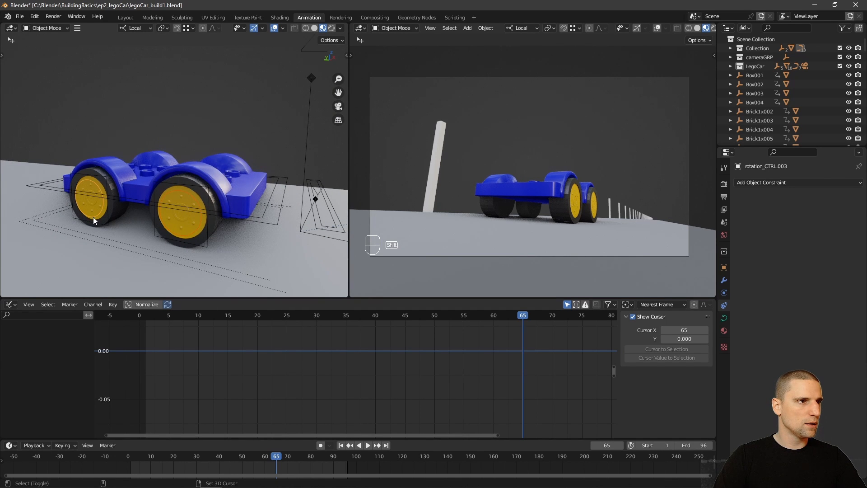
- Insert a rotation keyframe on the four wheel controls at frame 1
left_click_drag(126, 458, 130, 459)
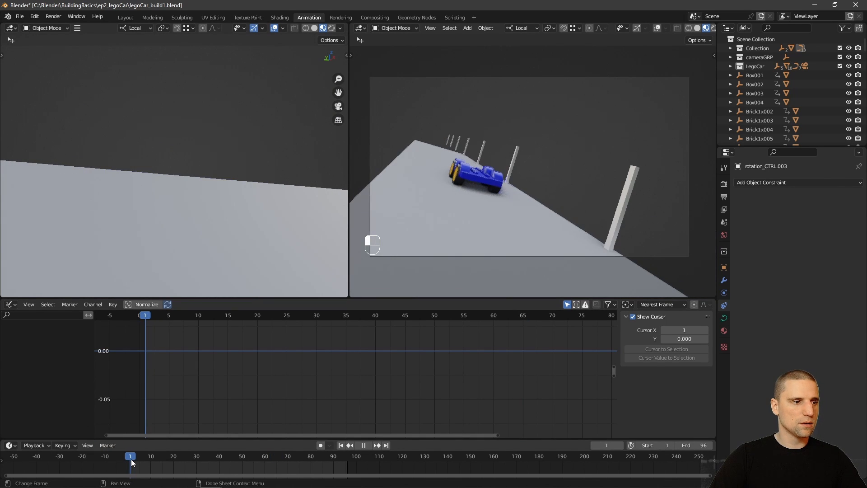
key("KP_Decimal")
scroll(153, 186, "down", 6)
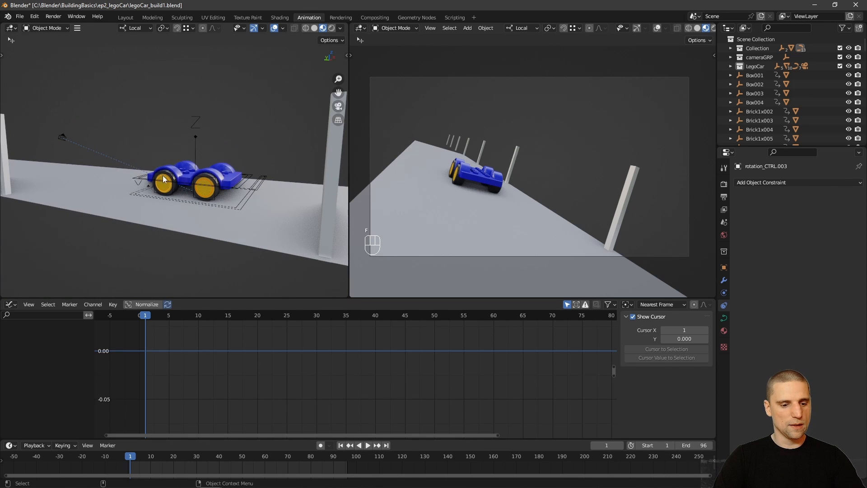
key("i")
left_click(129, 190)
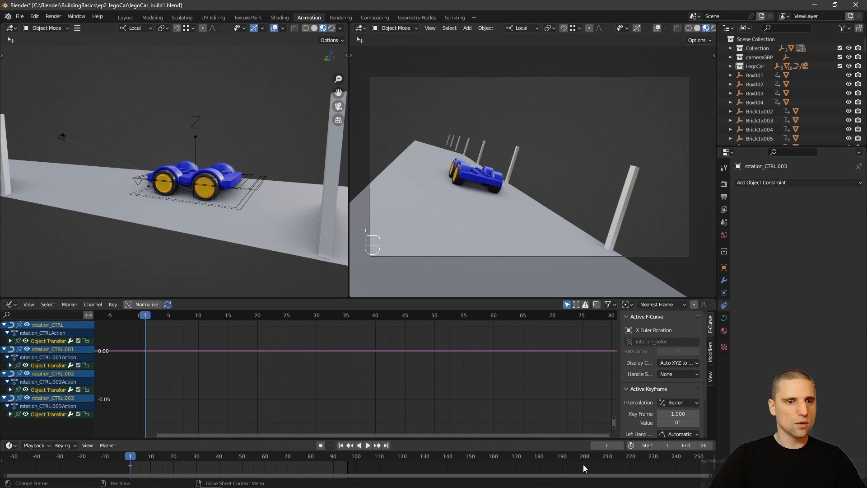
- Go to frame 96 and activate the Rotate tool on the selected wheel controls
left_click(347, 460)
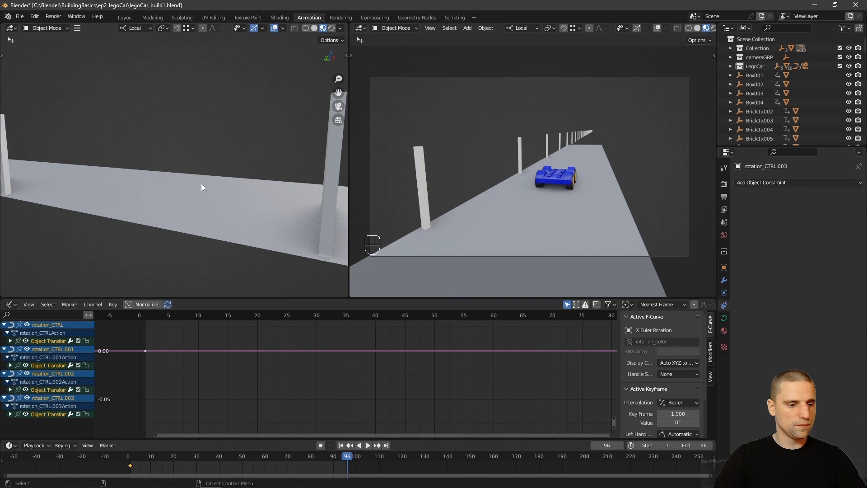
key("KP_Decimal")
scroll(227, 215, "down", 6)
key("space")
key("r")
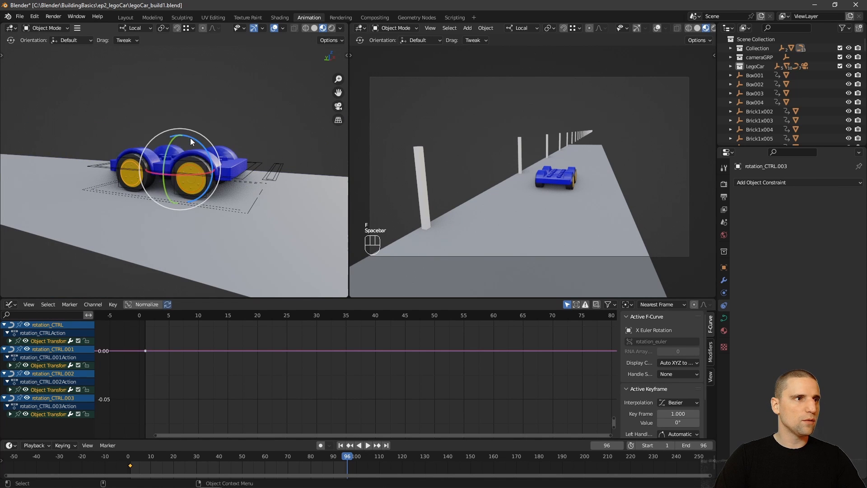
- Try to rotate the four wheel controls together about the axle axis and undo the rotation
left_click_drag(192, 138, 205, 188)
left_click(206, 186)
key("ctrl+z")
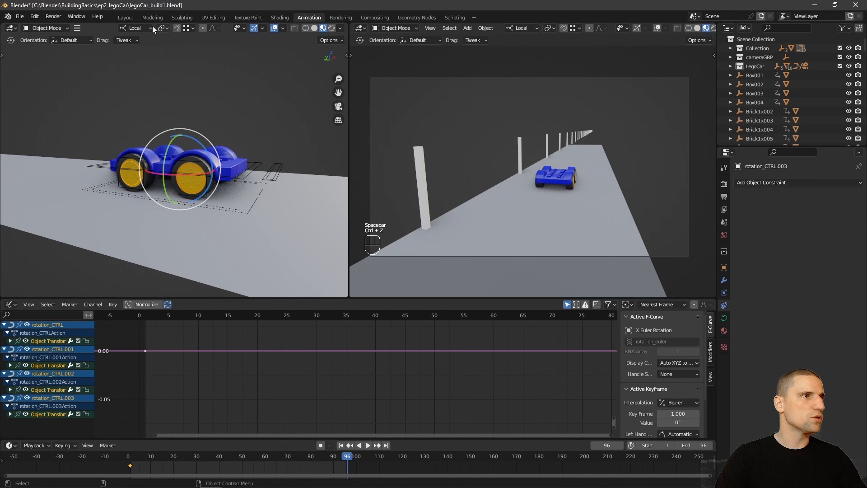
- Spin the wheel controls forward several turns about their local Z axis, using Individual Origins as pivot, and insert a rotation keyframe at frame 96
left_click(166, 28)
left_click(199, 64)
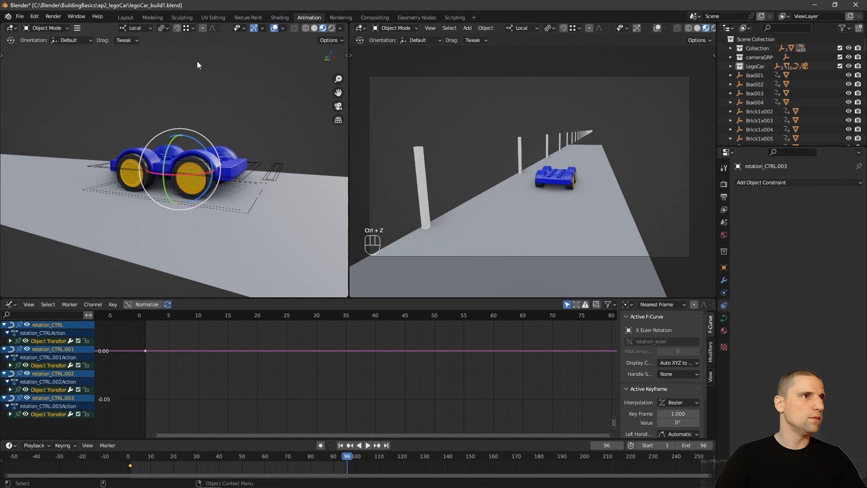
left_click_drag(200, 149, 237, 228)
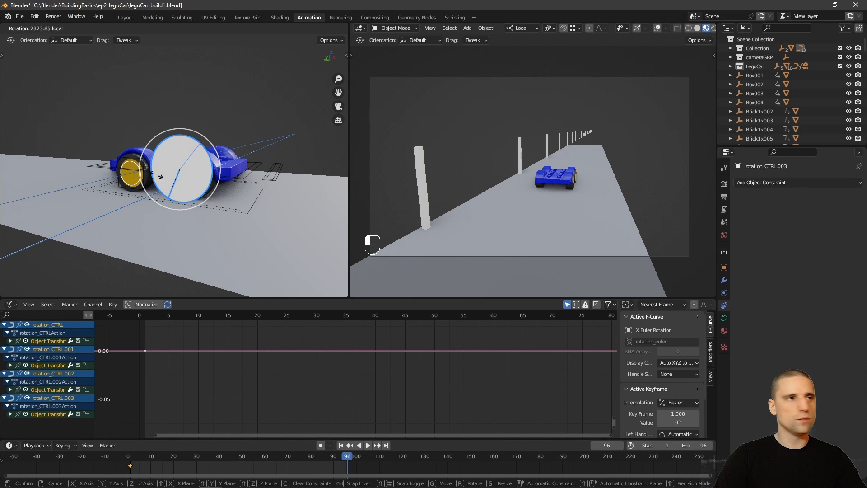
left_click_drag(126, 109, 150, 120)
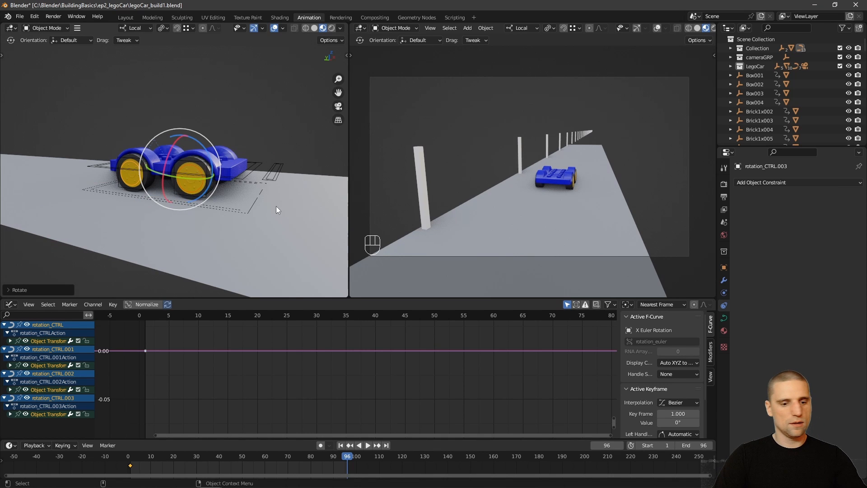
key("i")
- Select the keyframes of the wheel rotation curves and set their handle type to Vector for a constant spin
key("a")
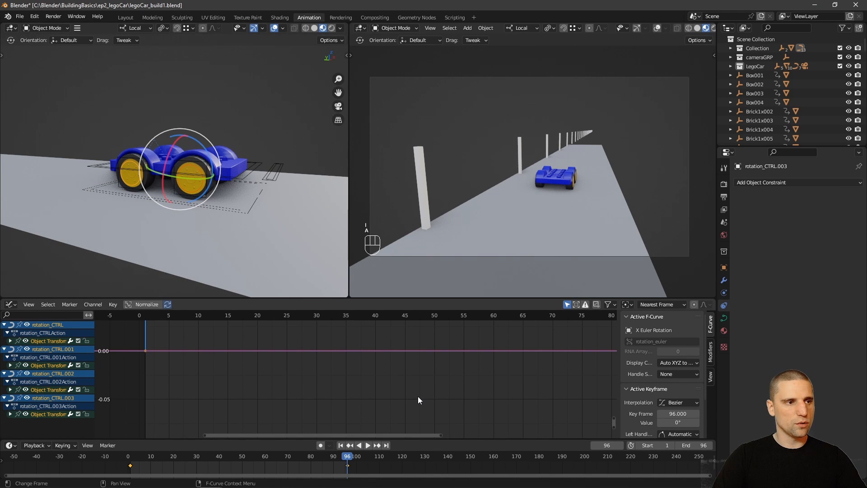
key("KP_Decimal")
middle_click_drag(443, 386, 438, 365, "alt")
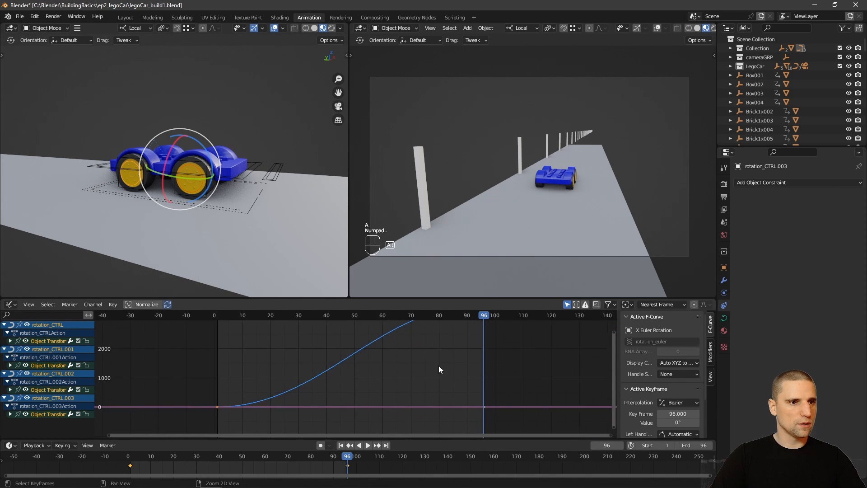
mouse_move(438, 365)
right_mouse_down("alt")
mouse_move(455, 378)
mouse_move(447, 351)
right_mouse_up("alt")
right_click_drag(451, 417, 460, 410, "alt")
left_click_drag(478, 407, 253, 332)
key("v")
left_click(361, 375)
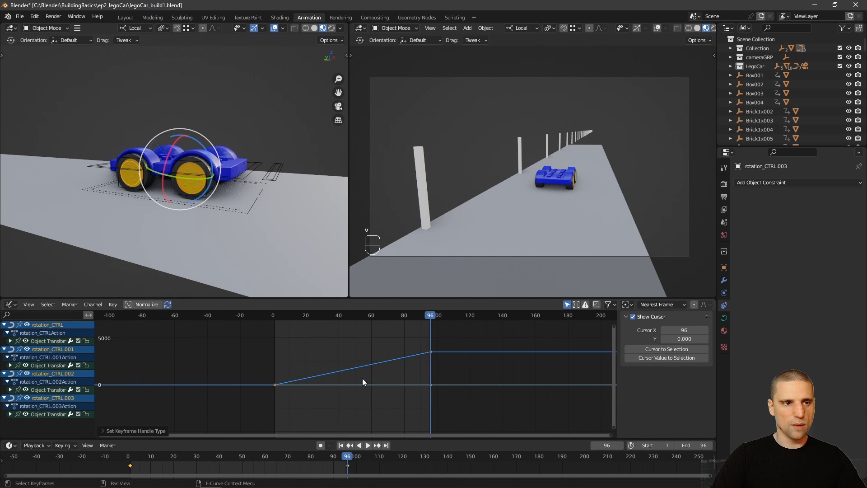
- Play the shot in the enlarged camera view and adjust the height of the wheels' final rotation keyframe on the curve
key("w")
left_click_drag(210, 224, 199, 223, "alt")
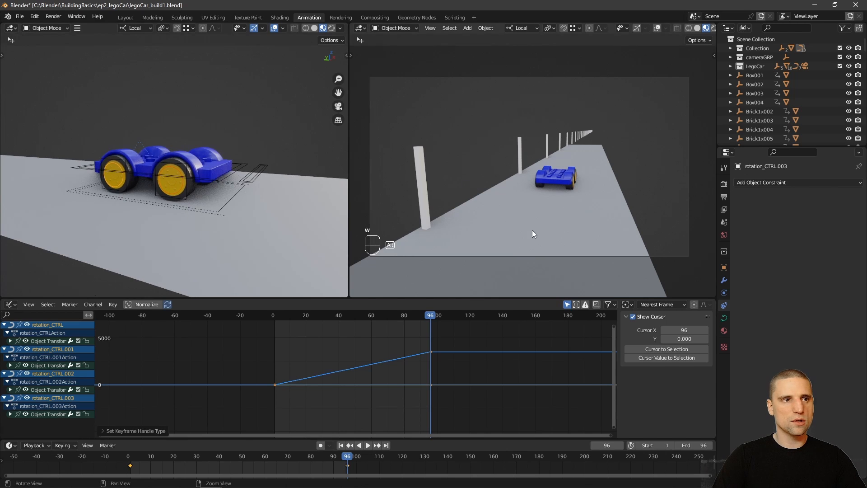
key("alt+q")
key("alt+grave")
key("g")
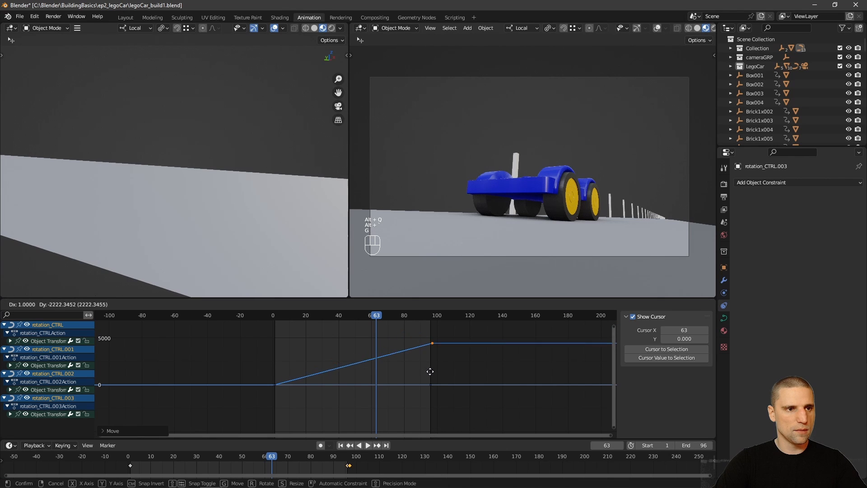
left_click(447, 351)
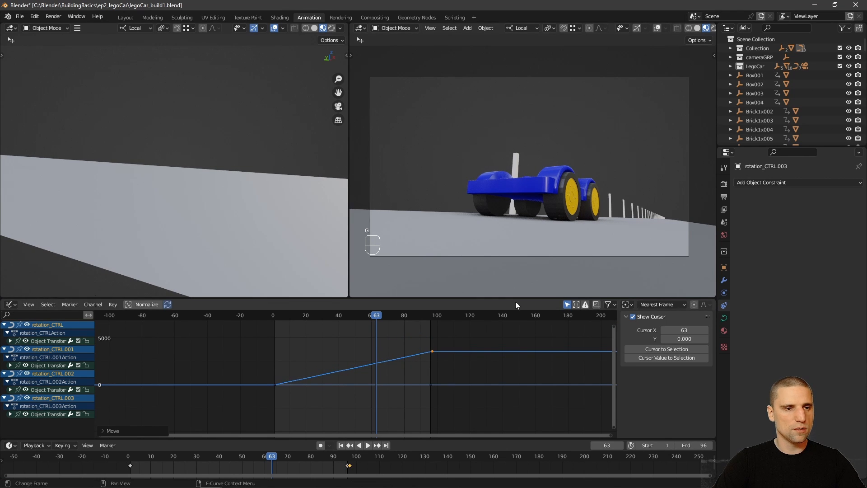
- Replay the shot and lower the wheels' final rotation keyframe to about 3300 degrees at frame 96
key("alt+grave")
key("alt+q")
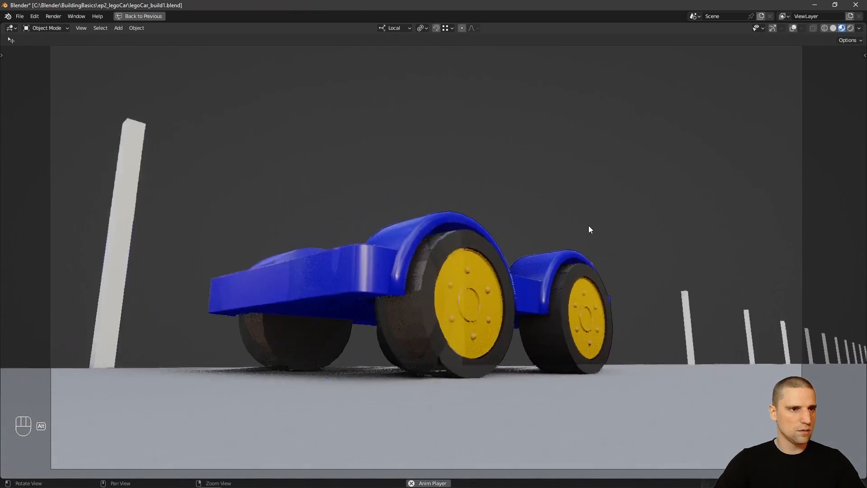
key("alt+q")
key("alt+grave")
middle_click_drag(445, 375, 412, 374, "ctrl")
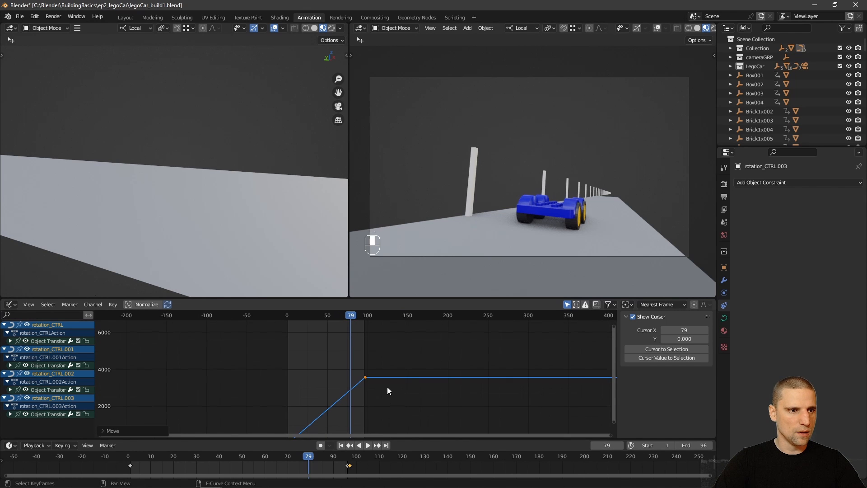
key("g")
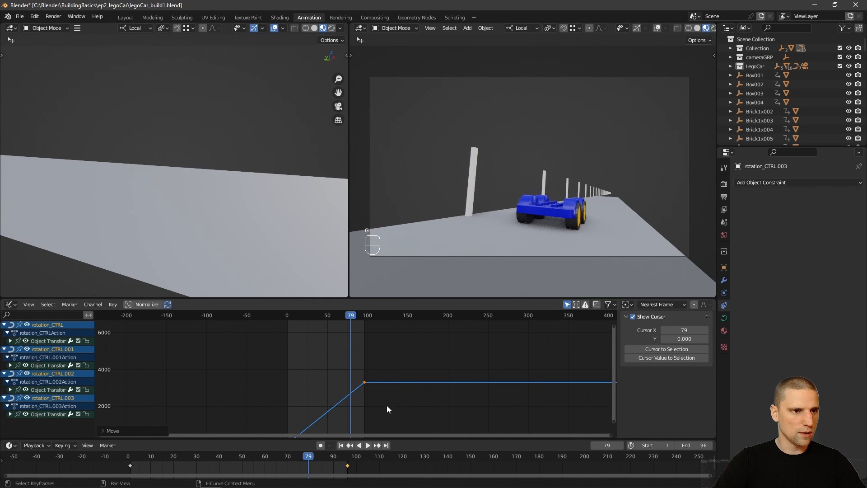
left_click(387, 405)
key("alt+q")
key("alt+grave")
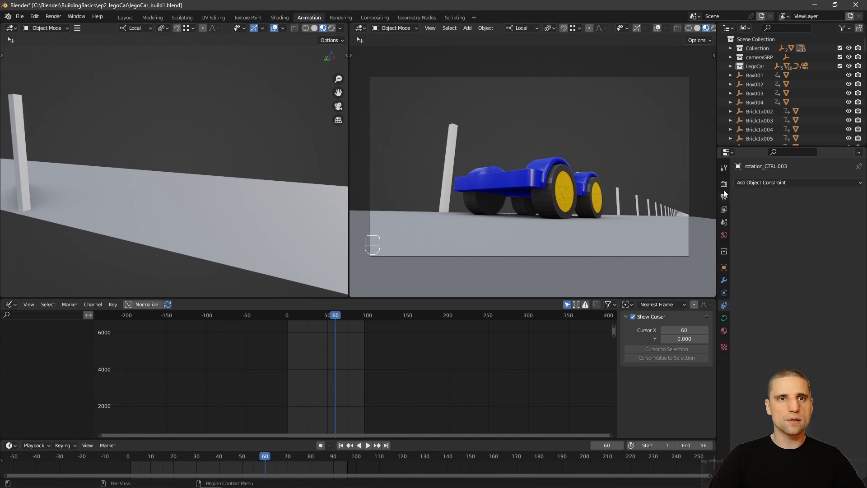
- Set the render output path to a file named test in the ep2_legoCar folder
left_click(724, 185)
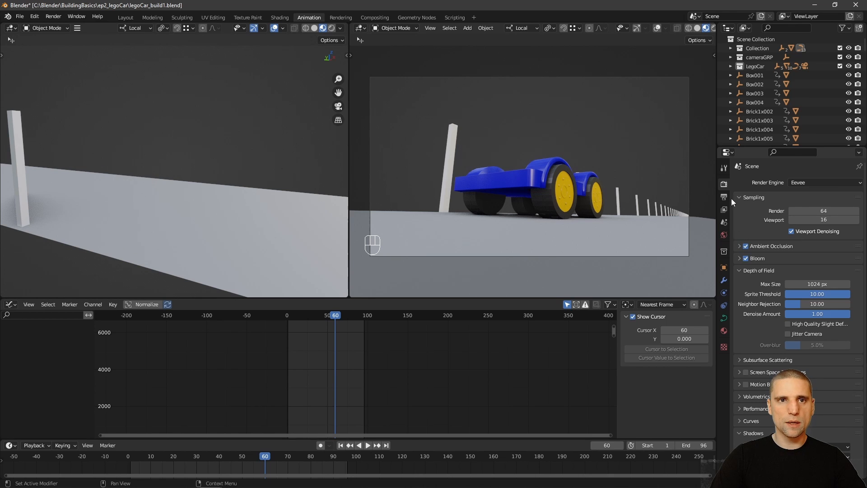
left_click(725, 208)
left_click(724, 222)
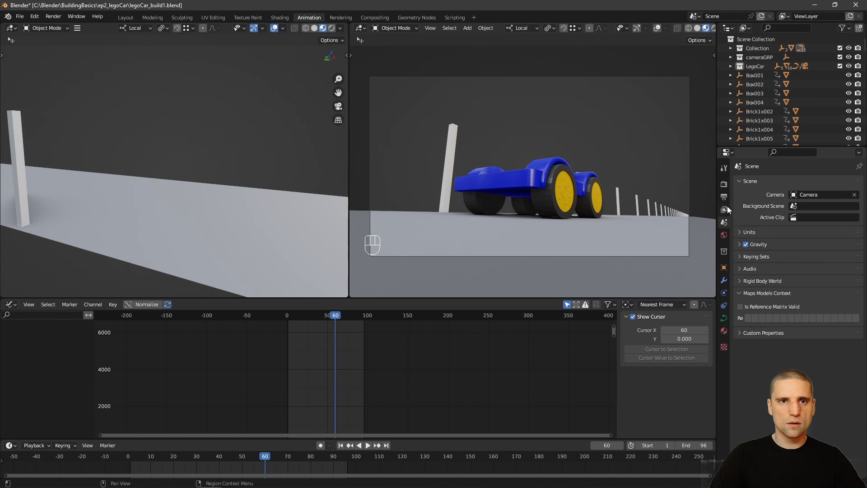
left_click(725, 196)
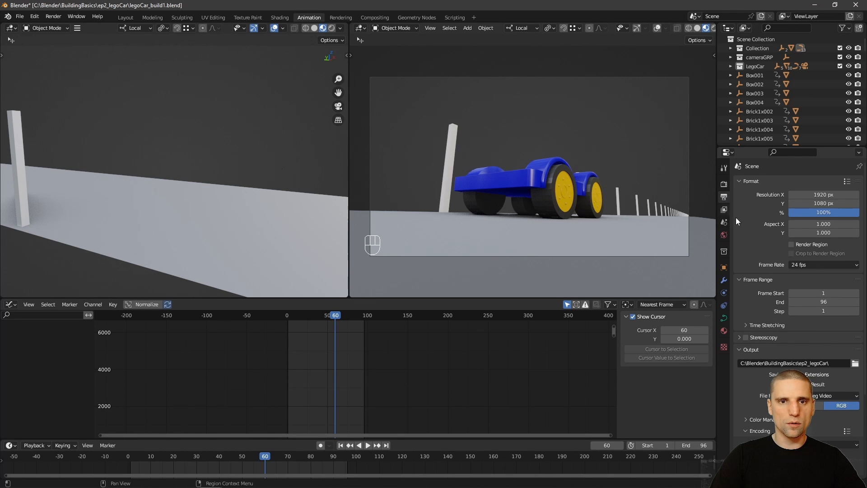
left_click(849, 365)
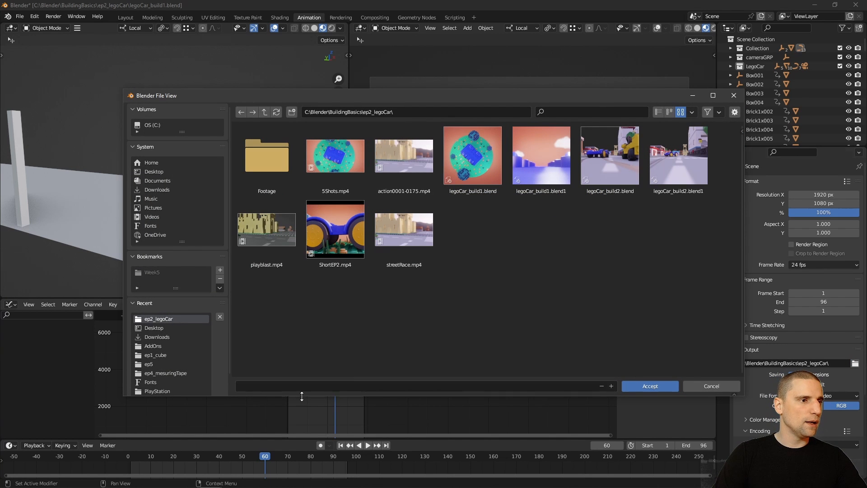
left_click(303, 385)
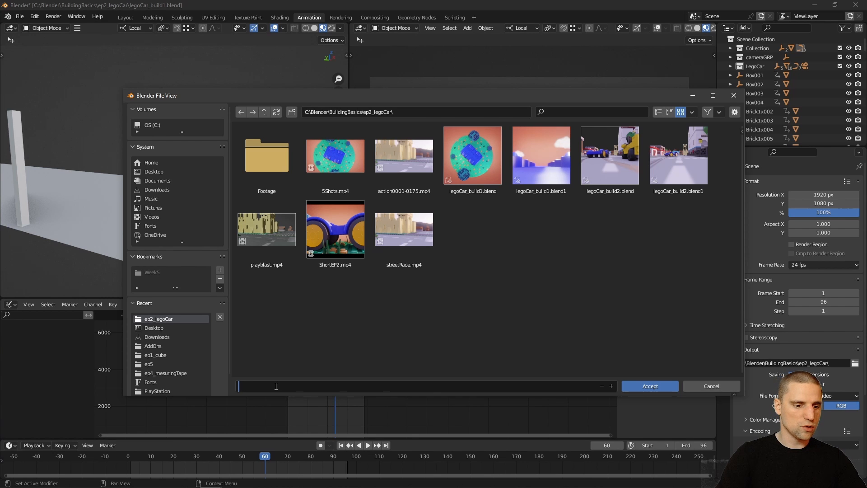
type("test")
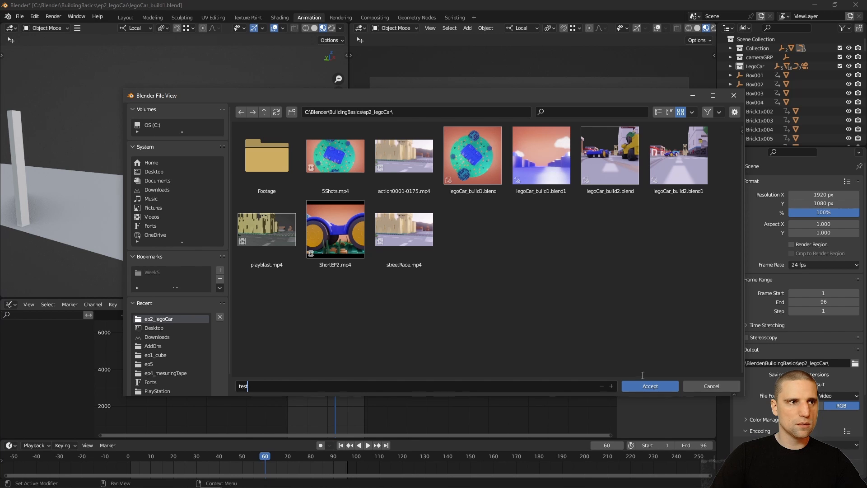
left_click(643, 386)
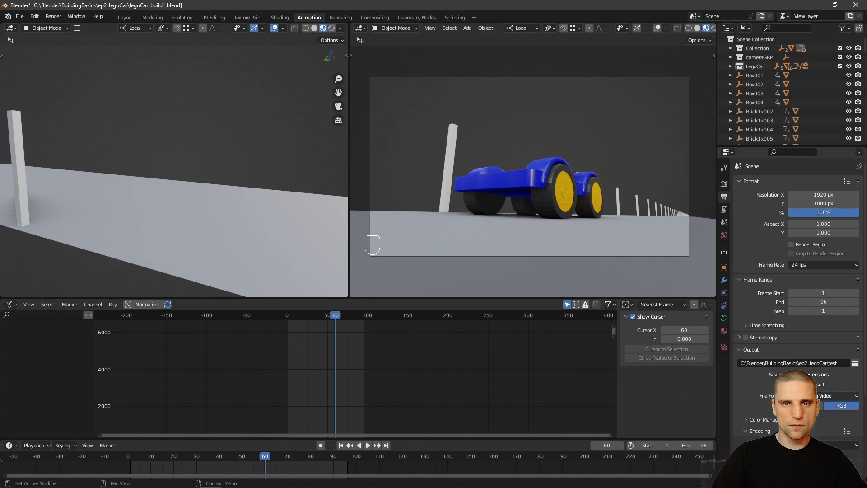
- Choose FFmpeg Video as the output file format and set the encoding container to QuickTime
left_click(855, 400)
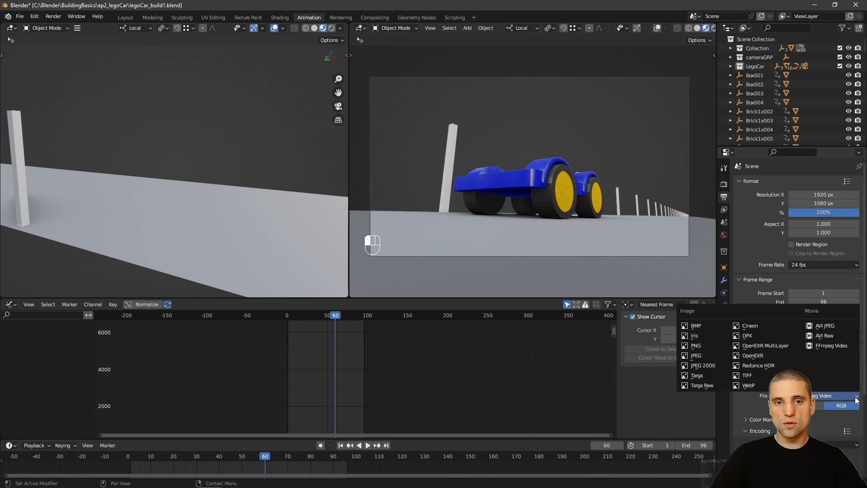
left_click(841, 346)
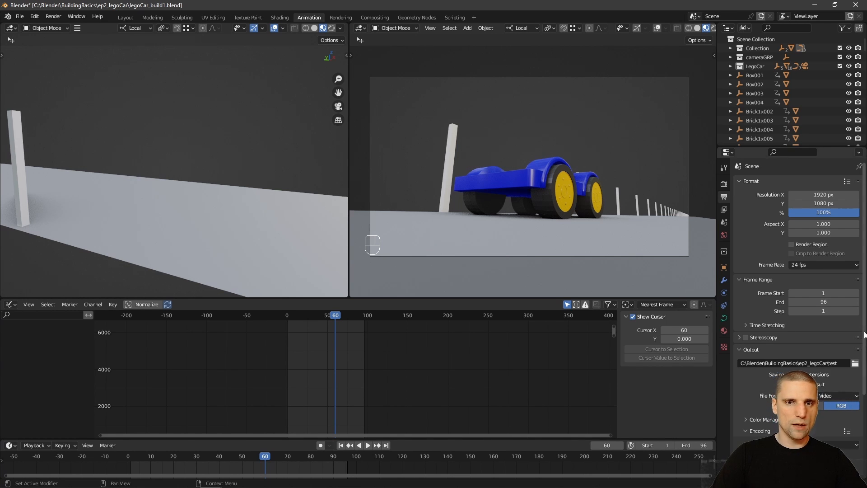
scroll(853, 362, "down", 3)
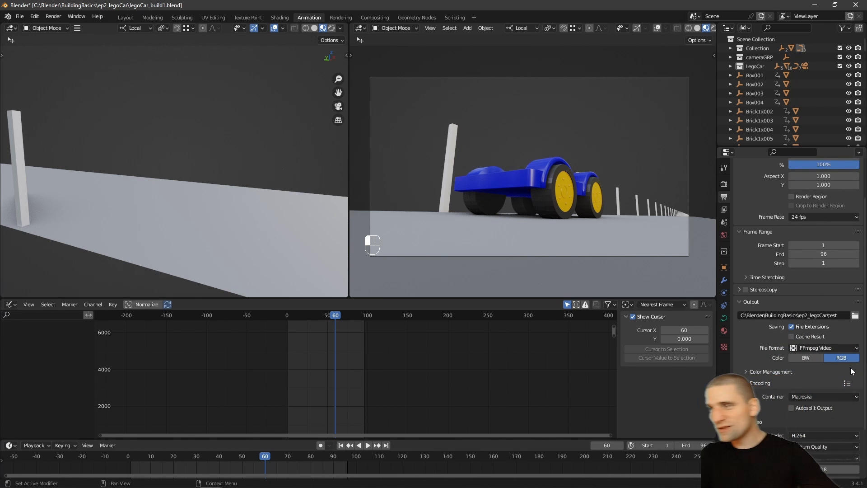
scroll(852, 374, "down", 1)
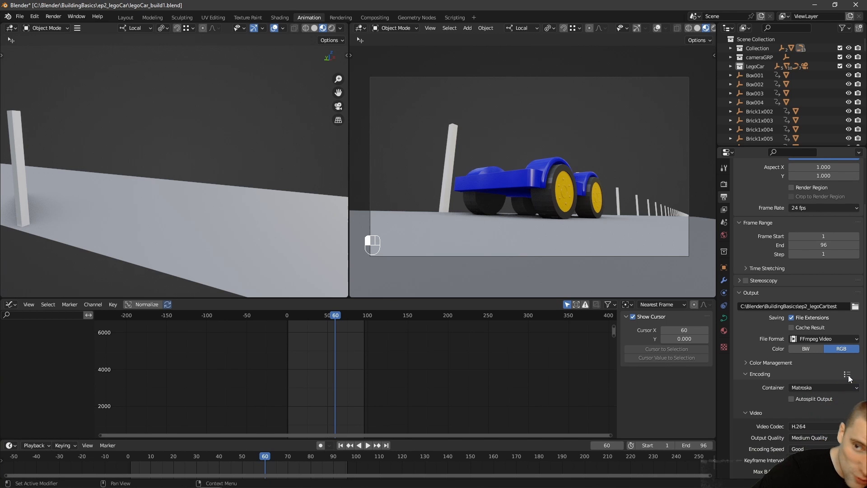
scroll(861, 382, "down", 1)
scroll(865, 384, "down", 1)
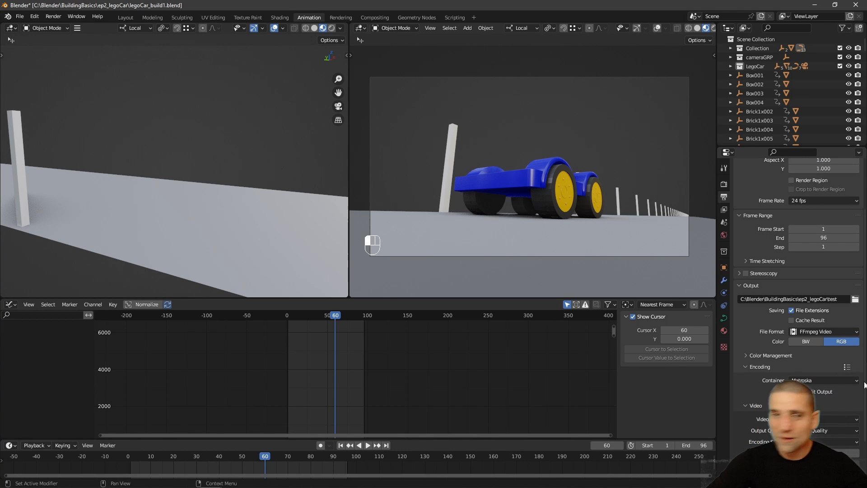
scroll(863, 387, "down", 1)
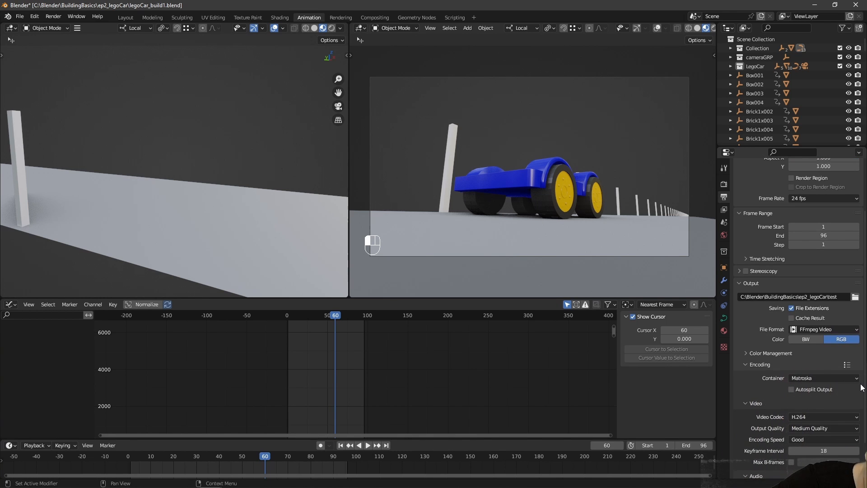
scroll(861, 386, "up", 1)
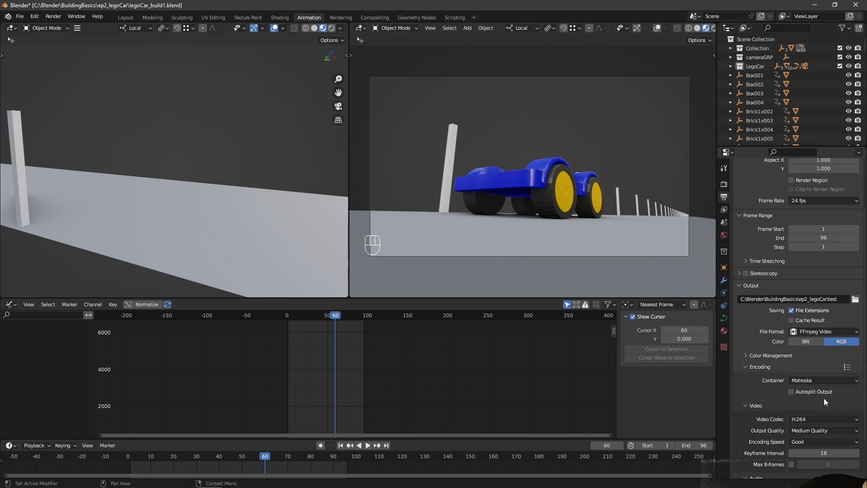
left_click(815, 380)
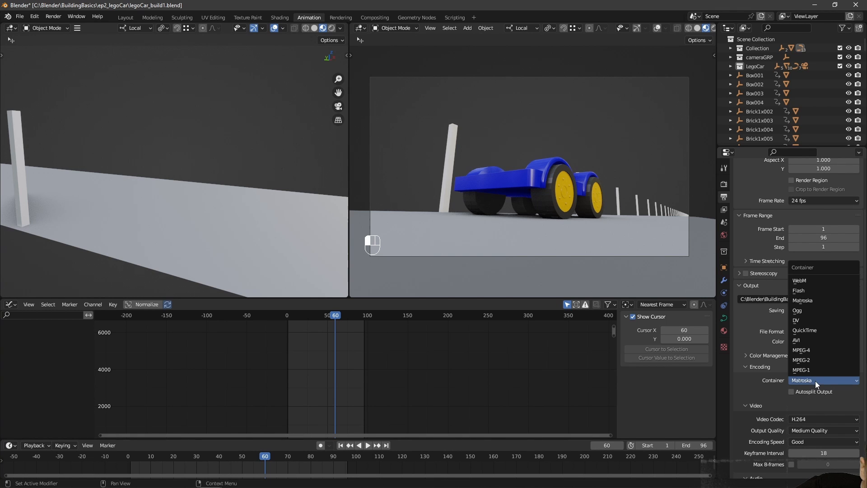
left_click(817, 319)
left_click(817, 331)
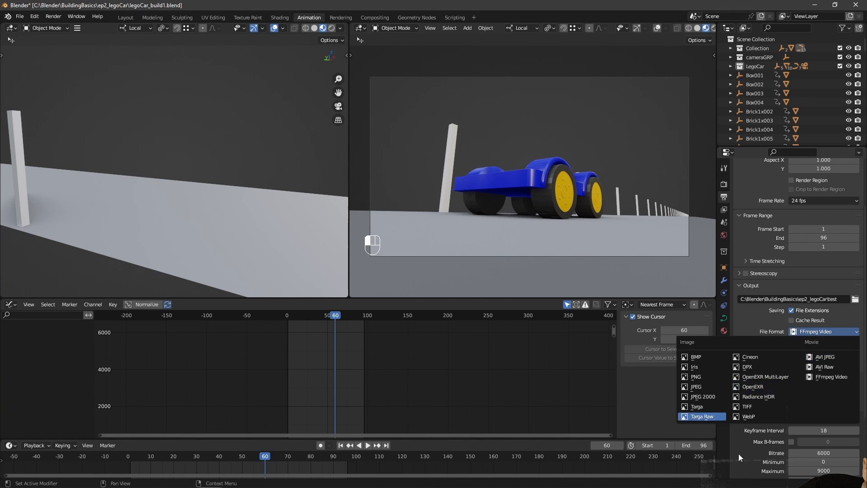
left_click(822, 381)
left_click(814, 332)
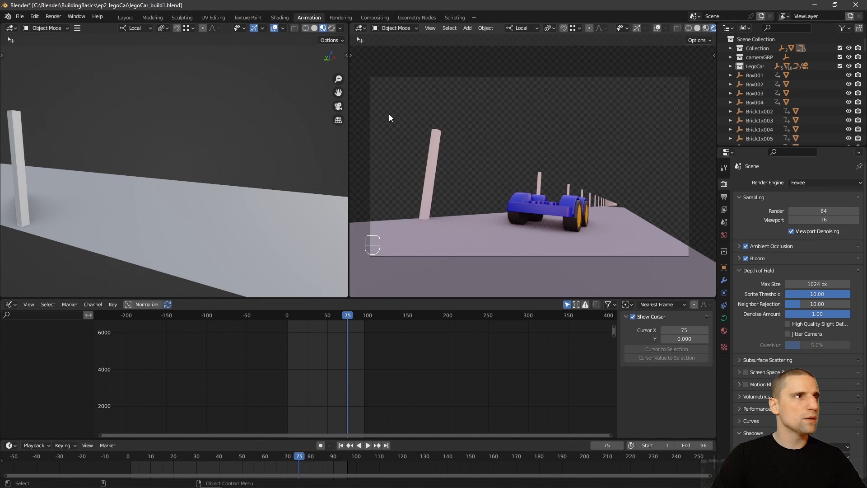
- Render the complete camera animation of the Lego car to the test video file
left_click(50, 17)
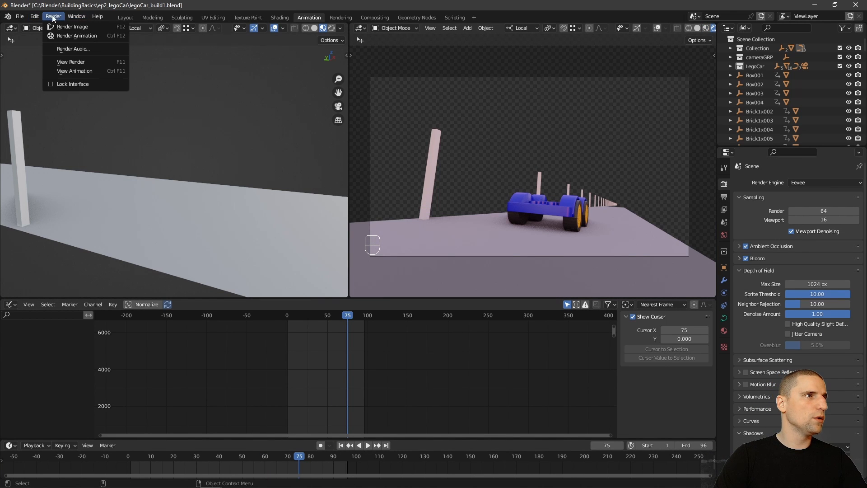
left_click(80, 36)
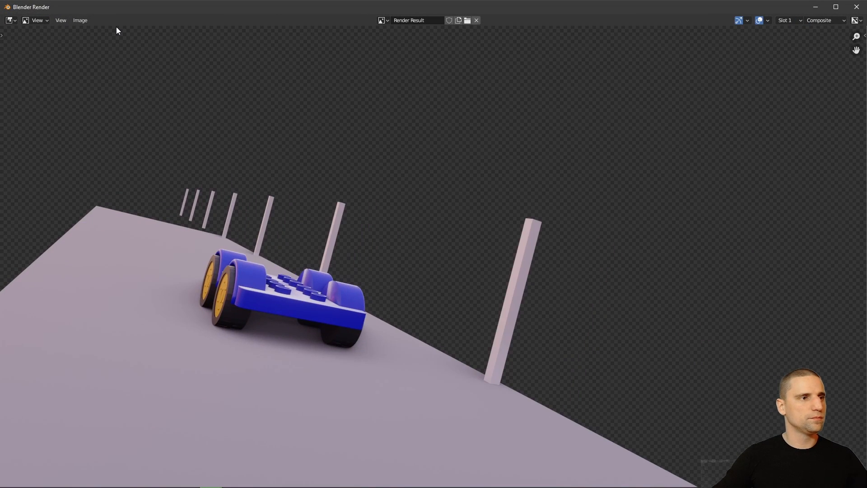